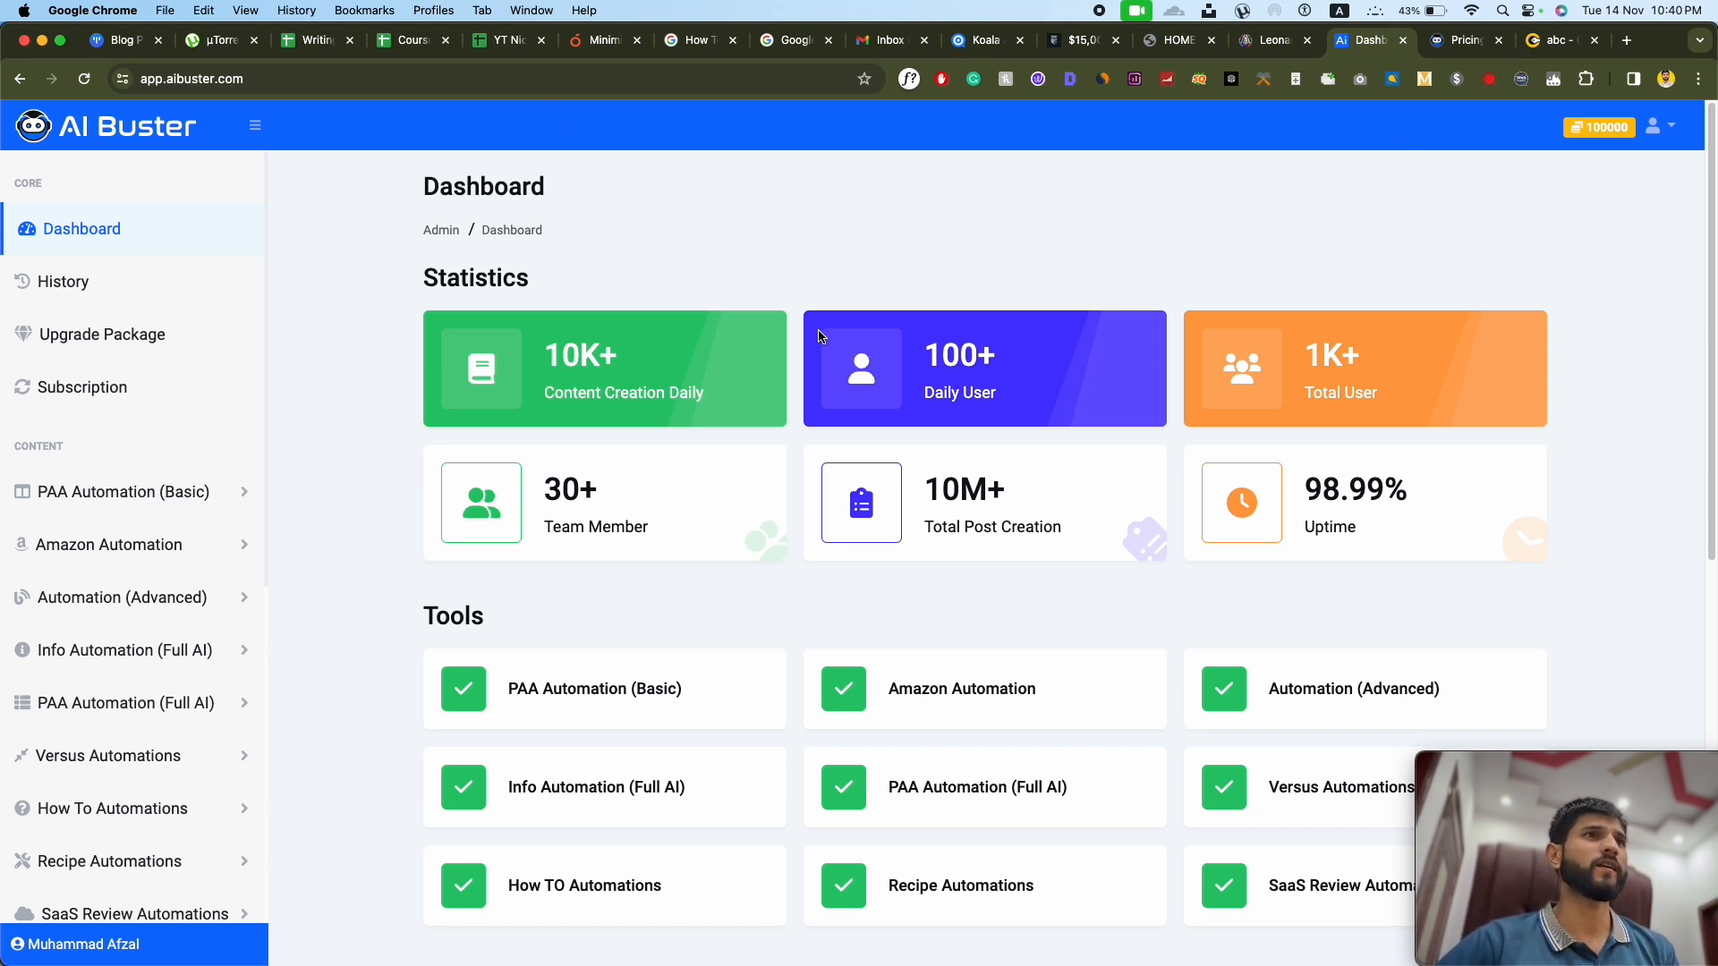
Step: Look over the dashboard's statistics, tools and services, along with the list of available automations
scroll(798, 501, down, 3)
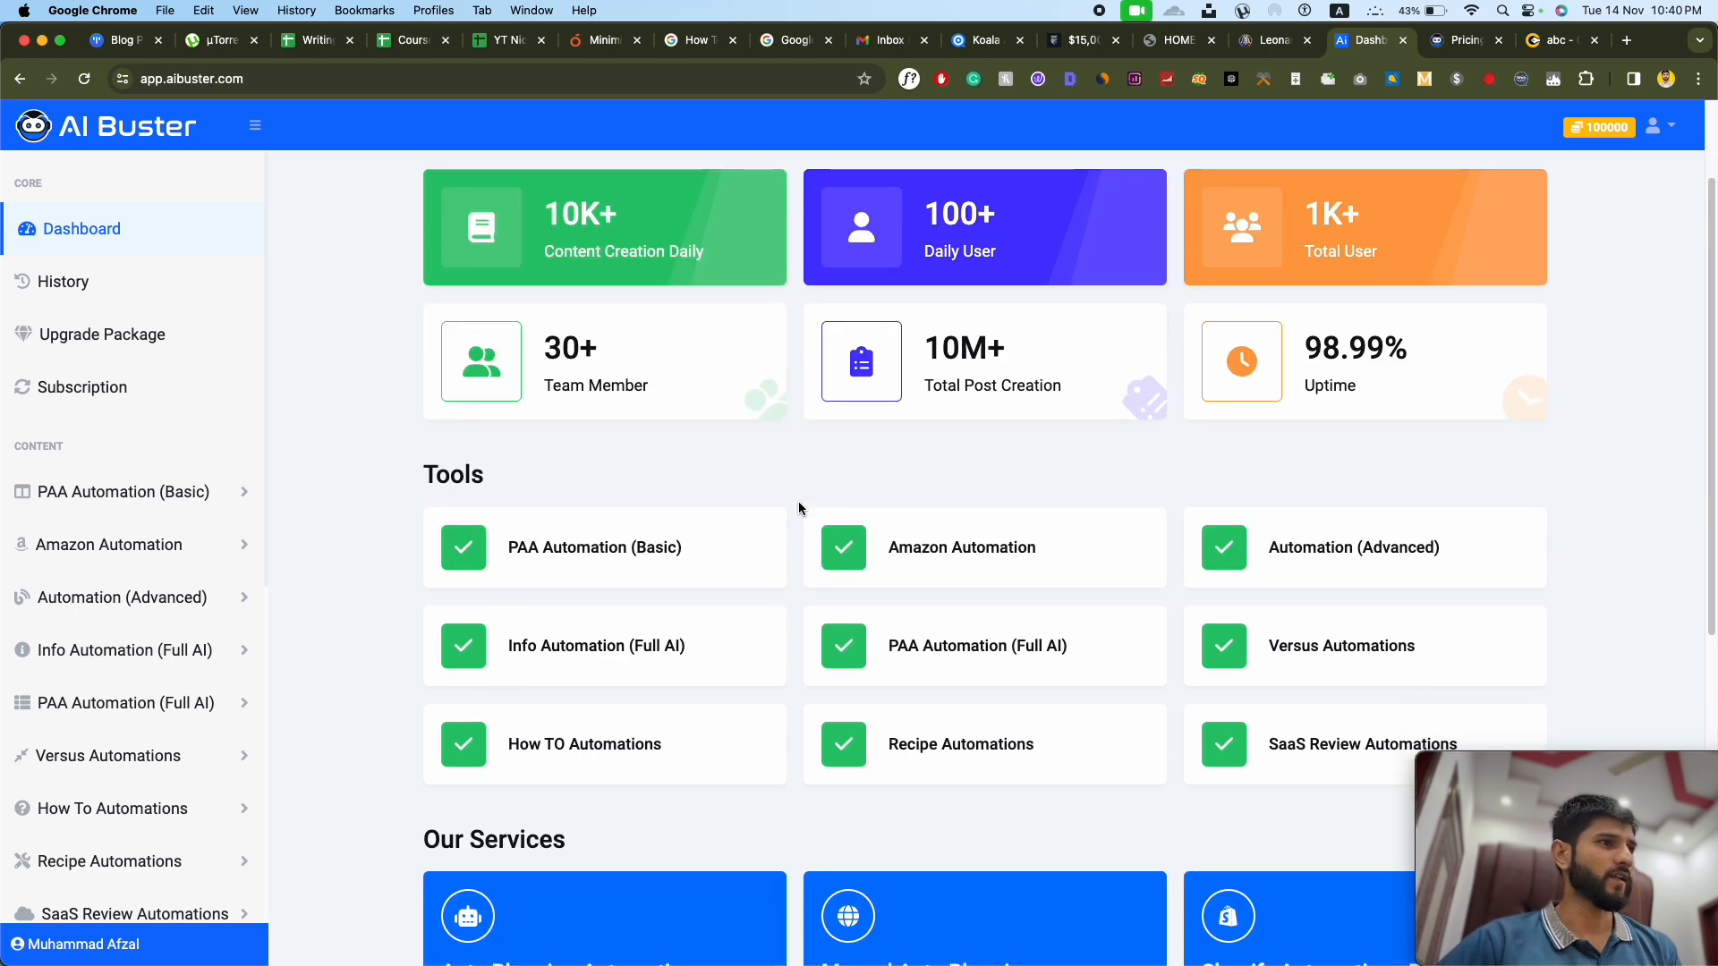
scroll(806, 506, down, 3)
scroll(805, 510, up, 6)
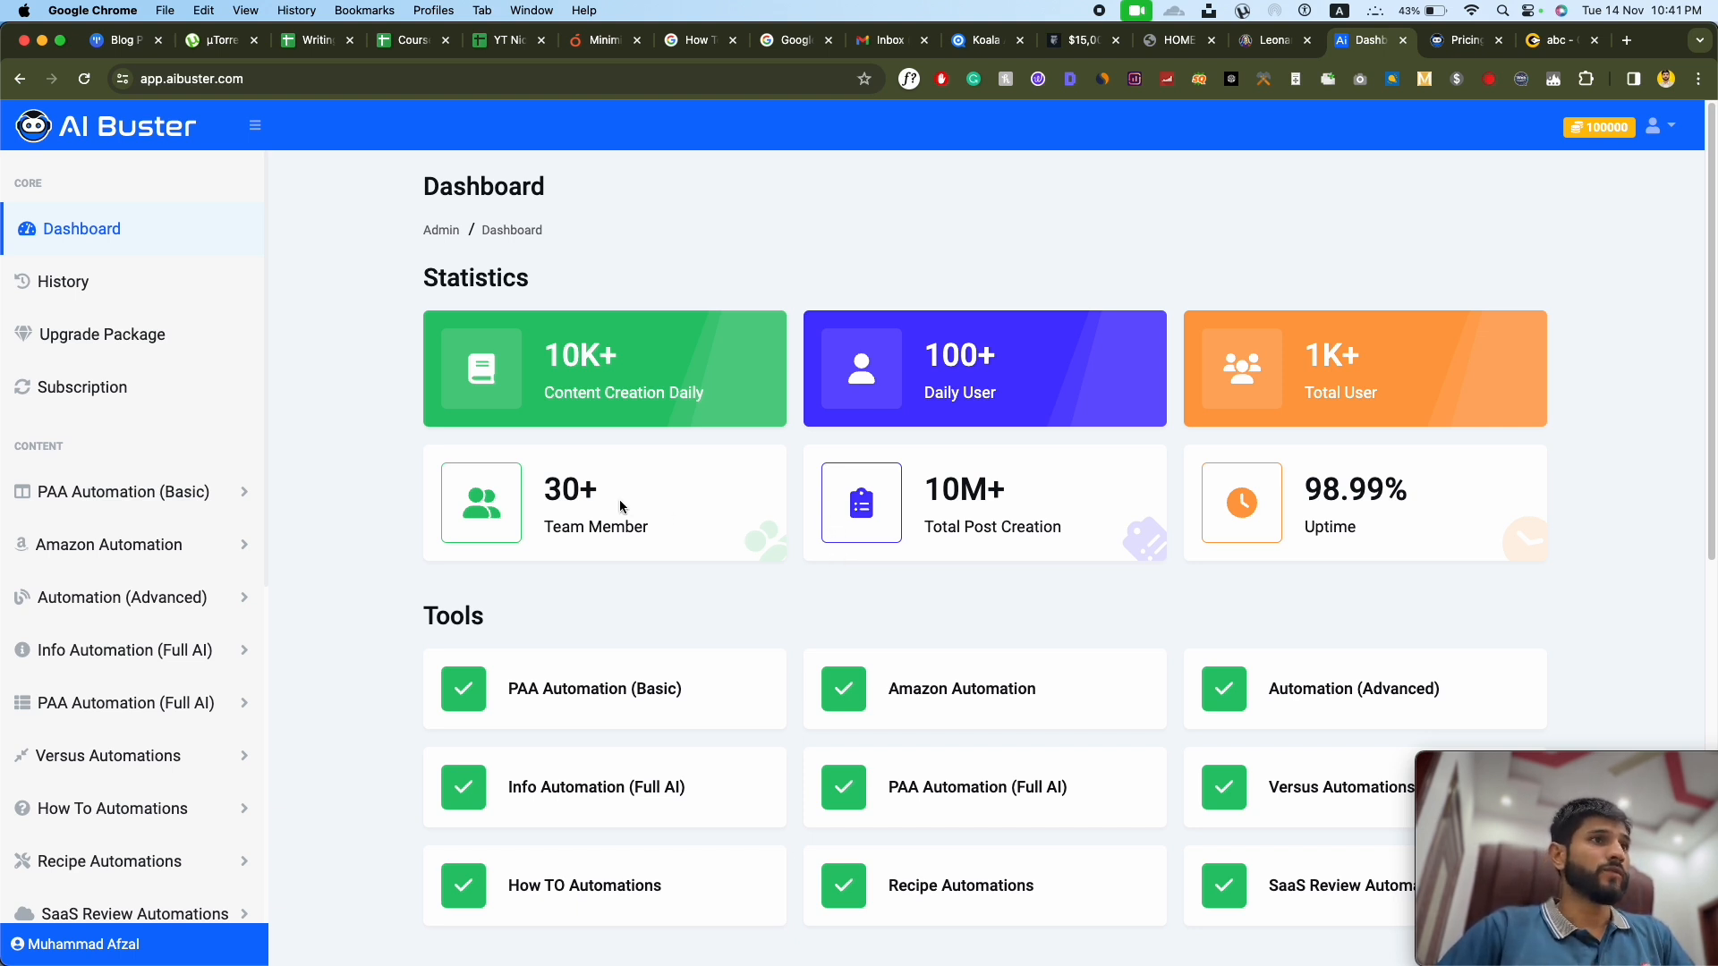
drag(546, 490, 624, 533)
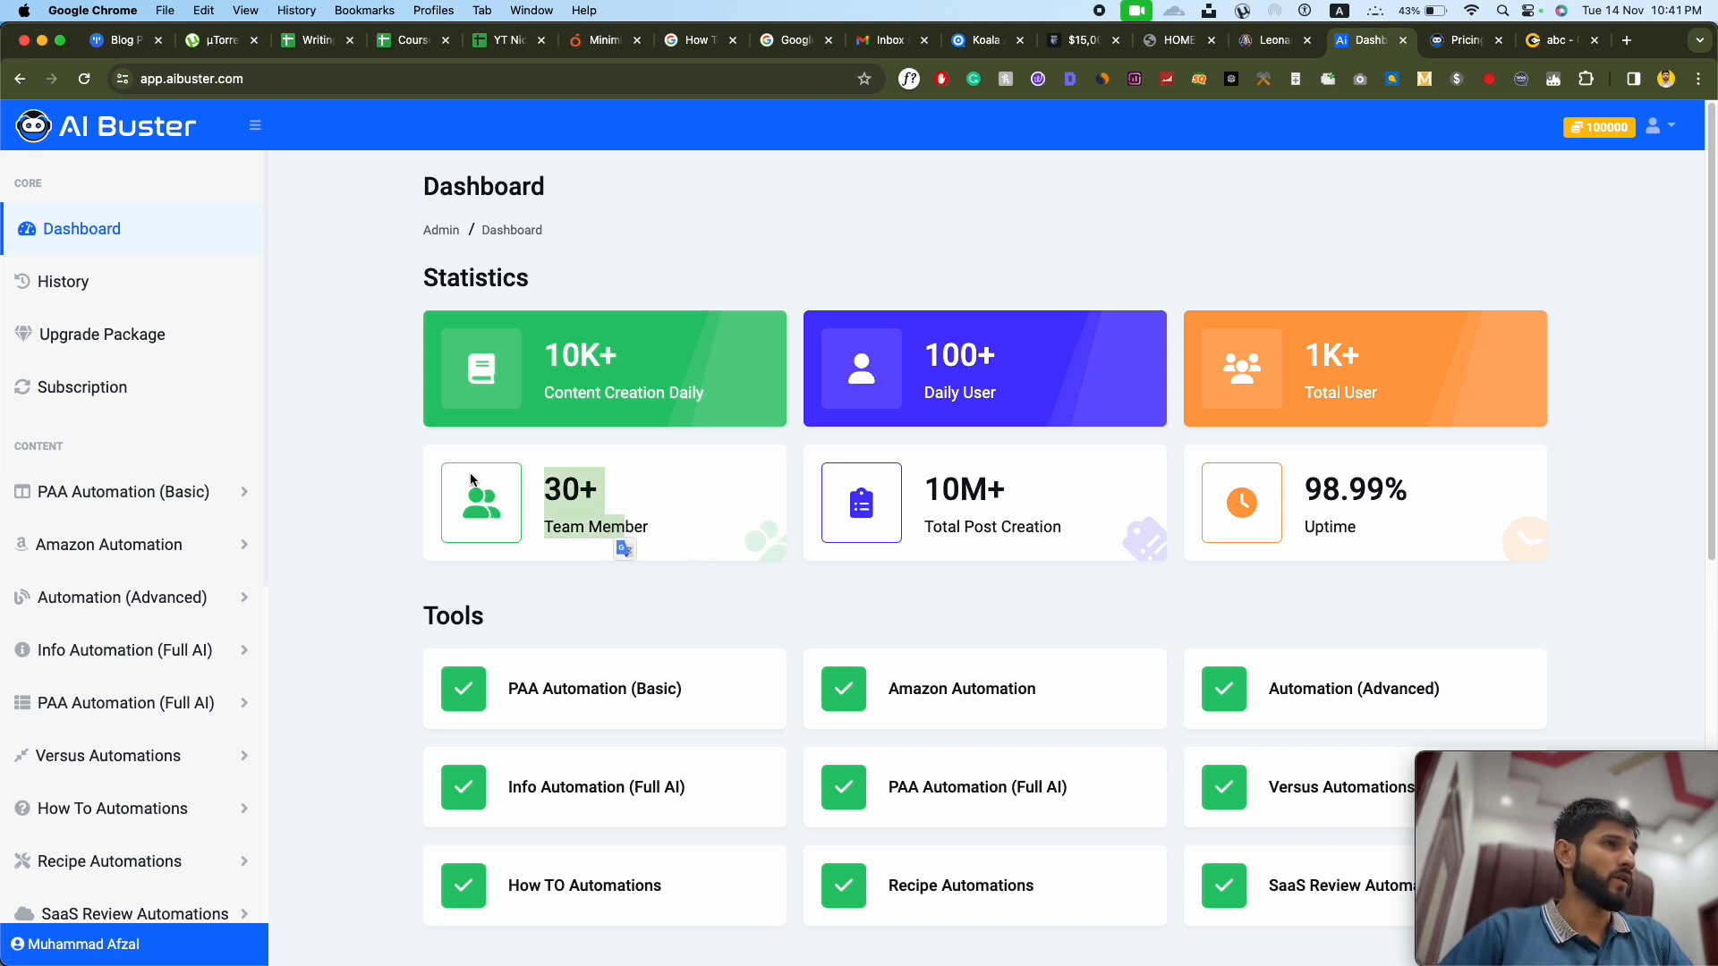
click(306, 358)
scroll(270, 317, down, 2)
scroll(1004, 552, up, 2)
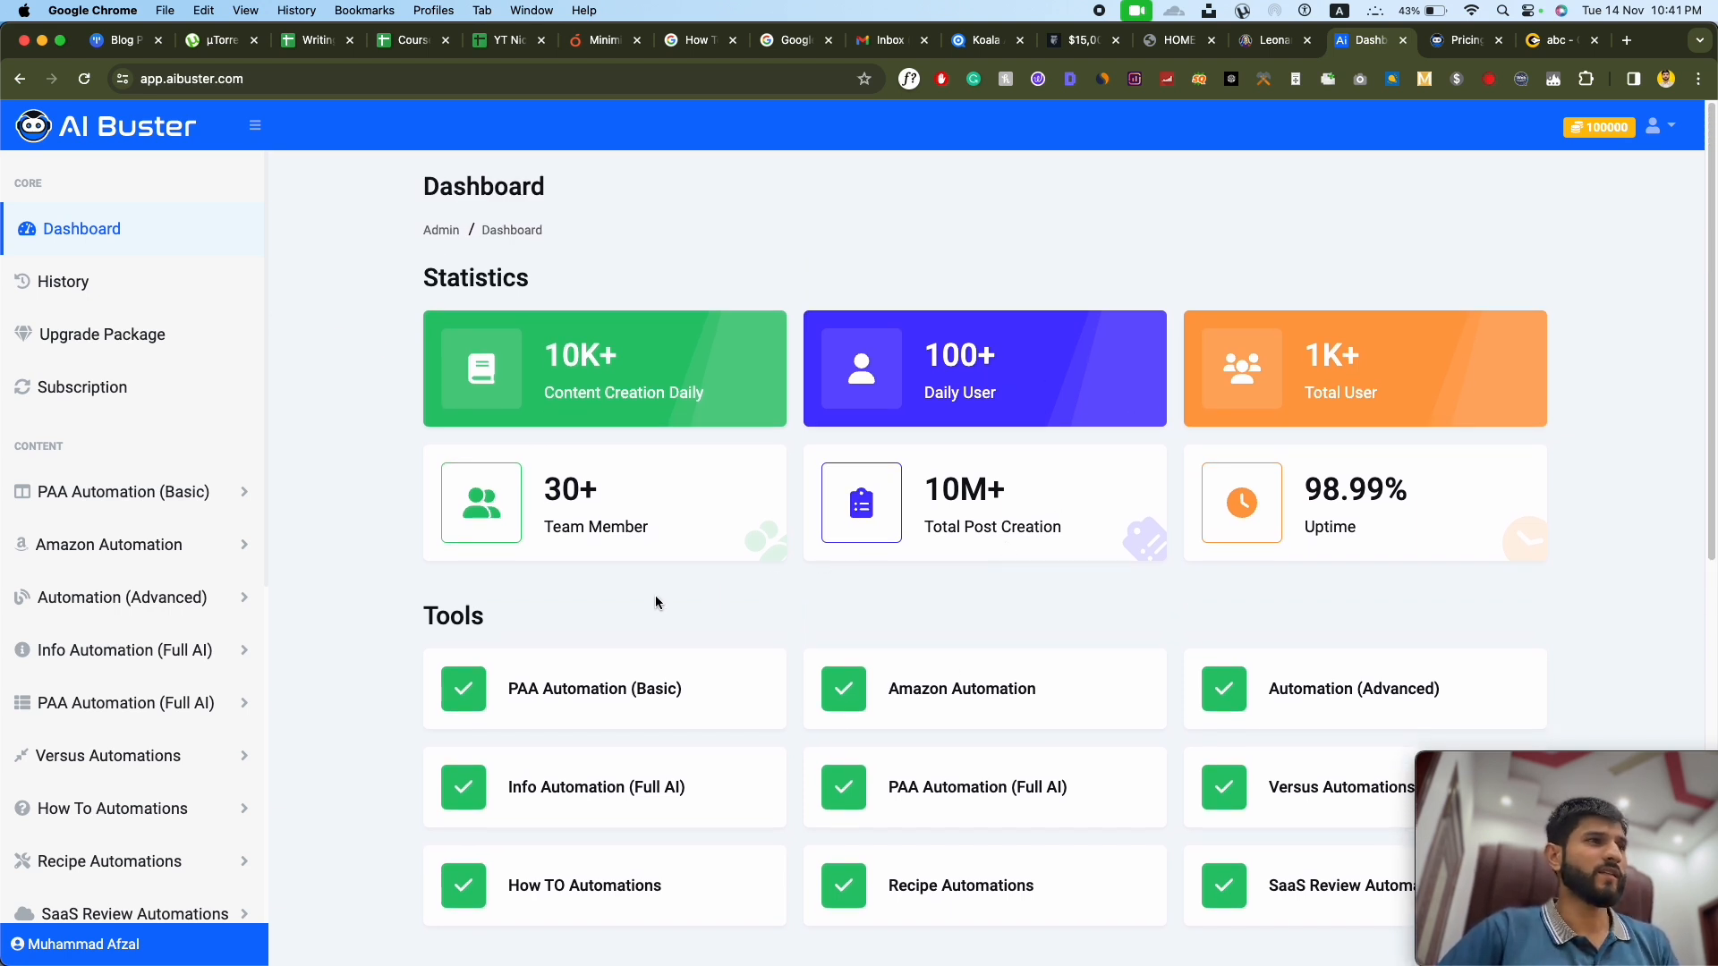
scroll(333, 577, down, 2)
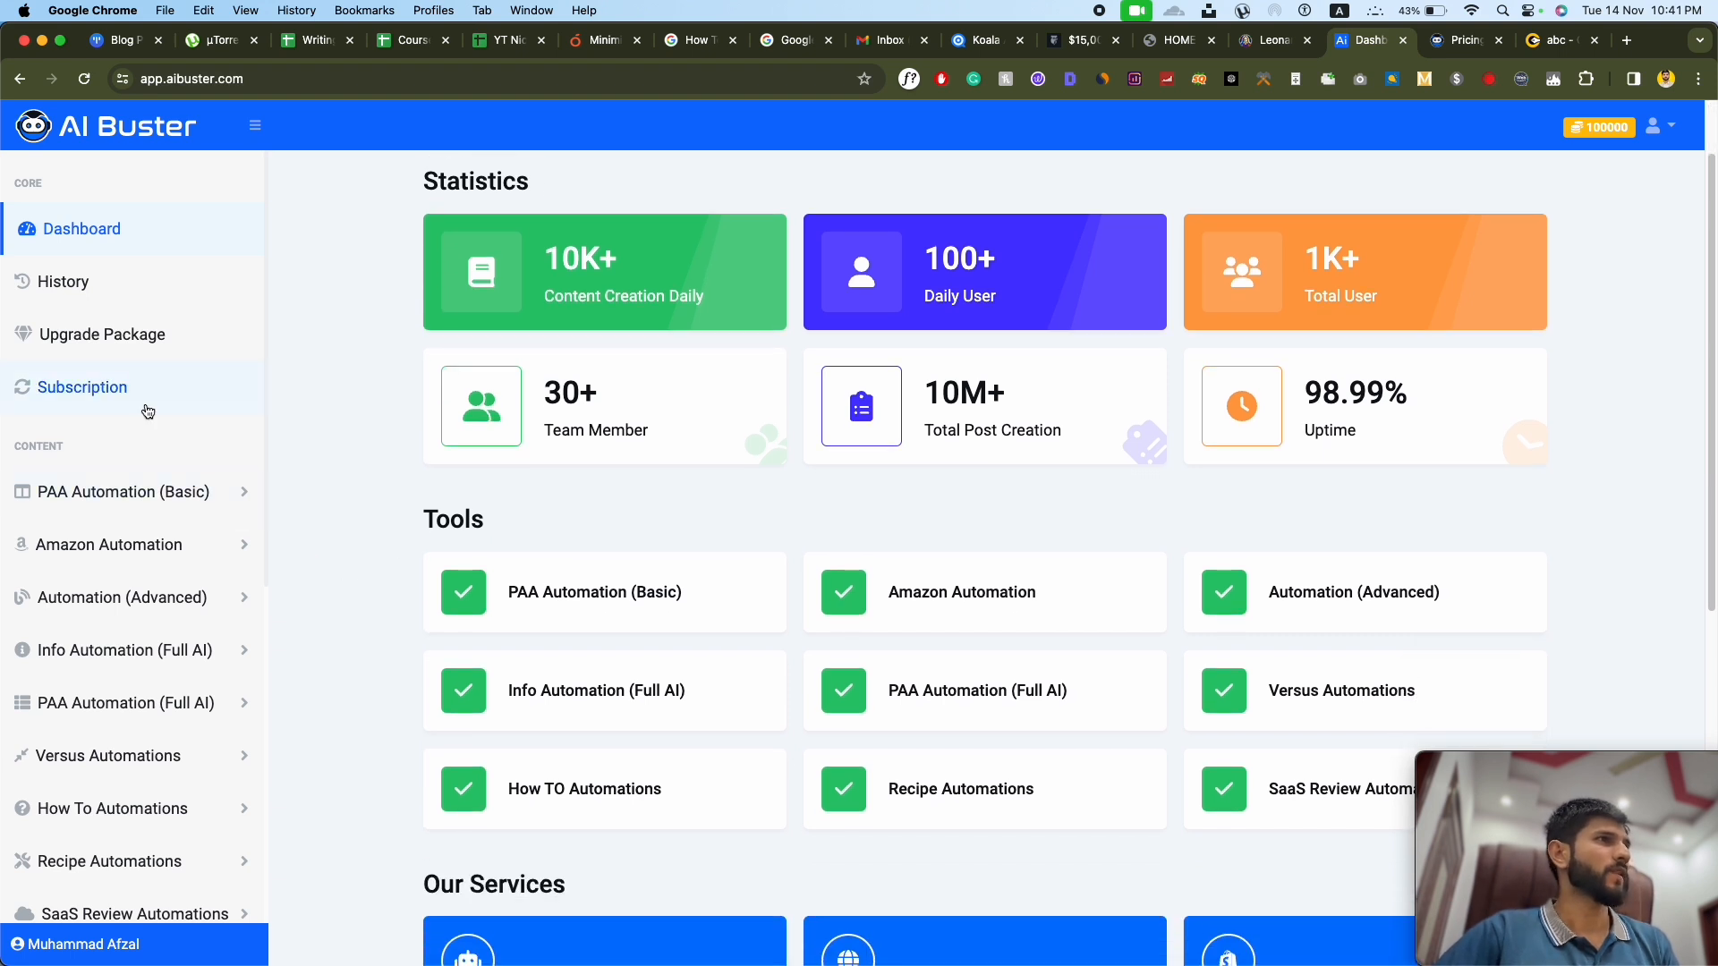
scroll(148, 410, down, 2)
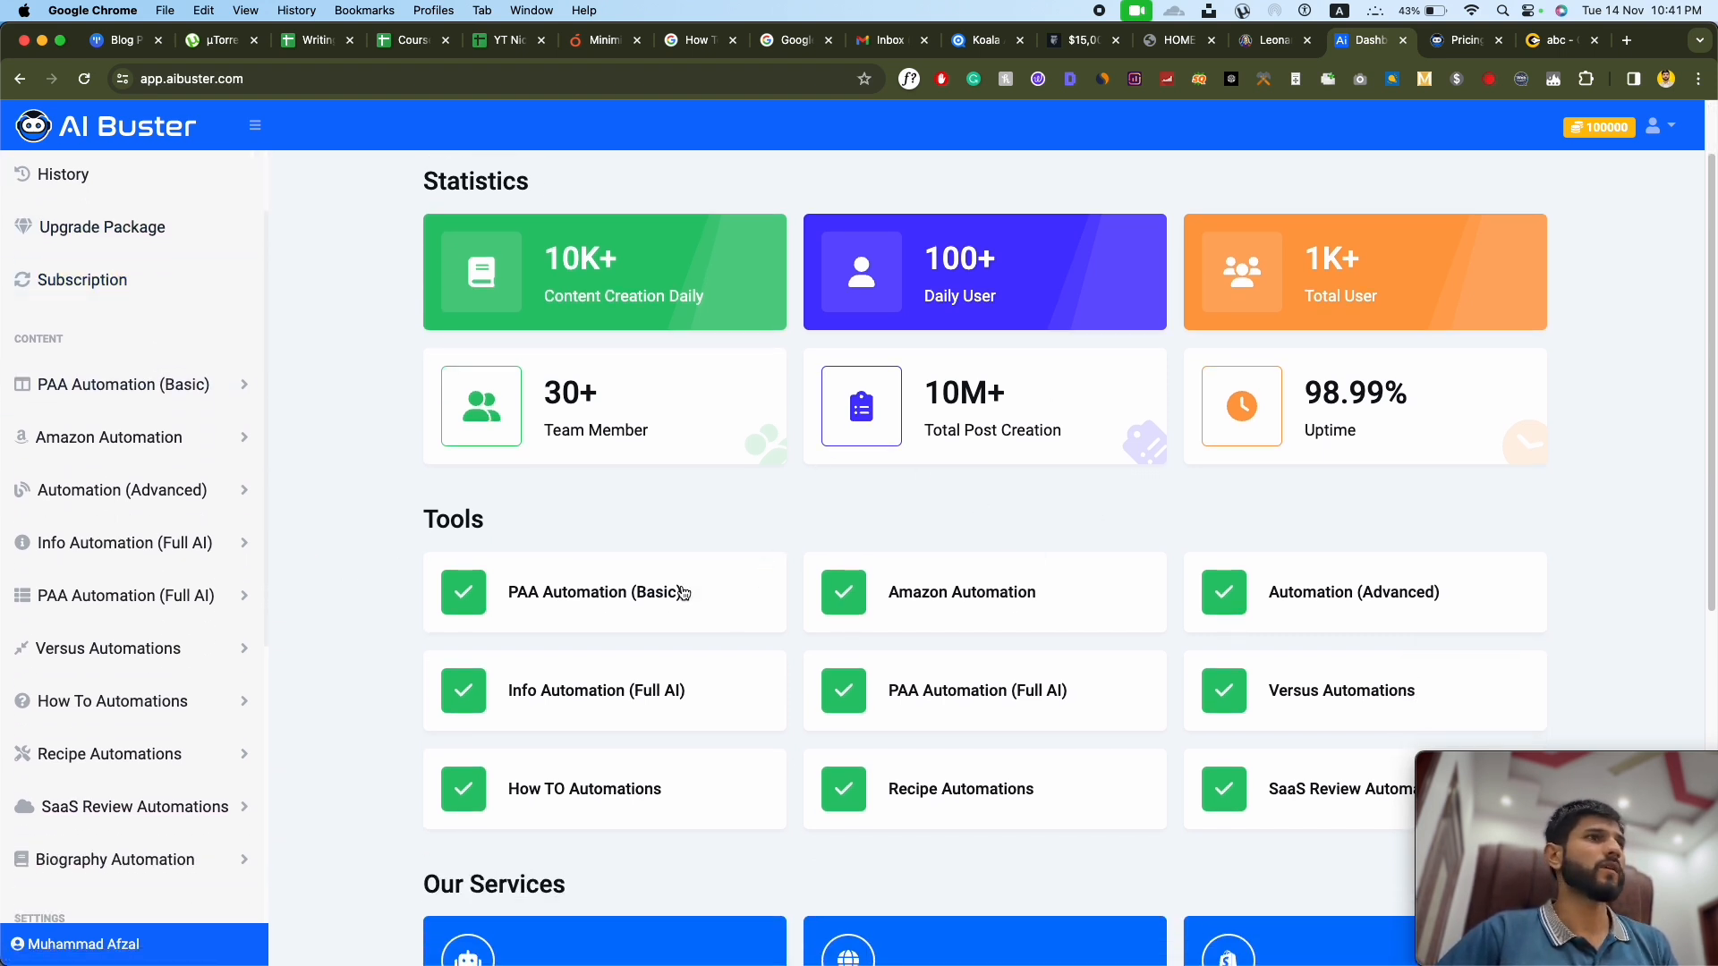
scroll(342, 449, up, 2)
scroll(84, 292, down, 1)
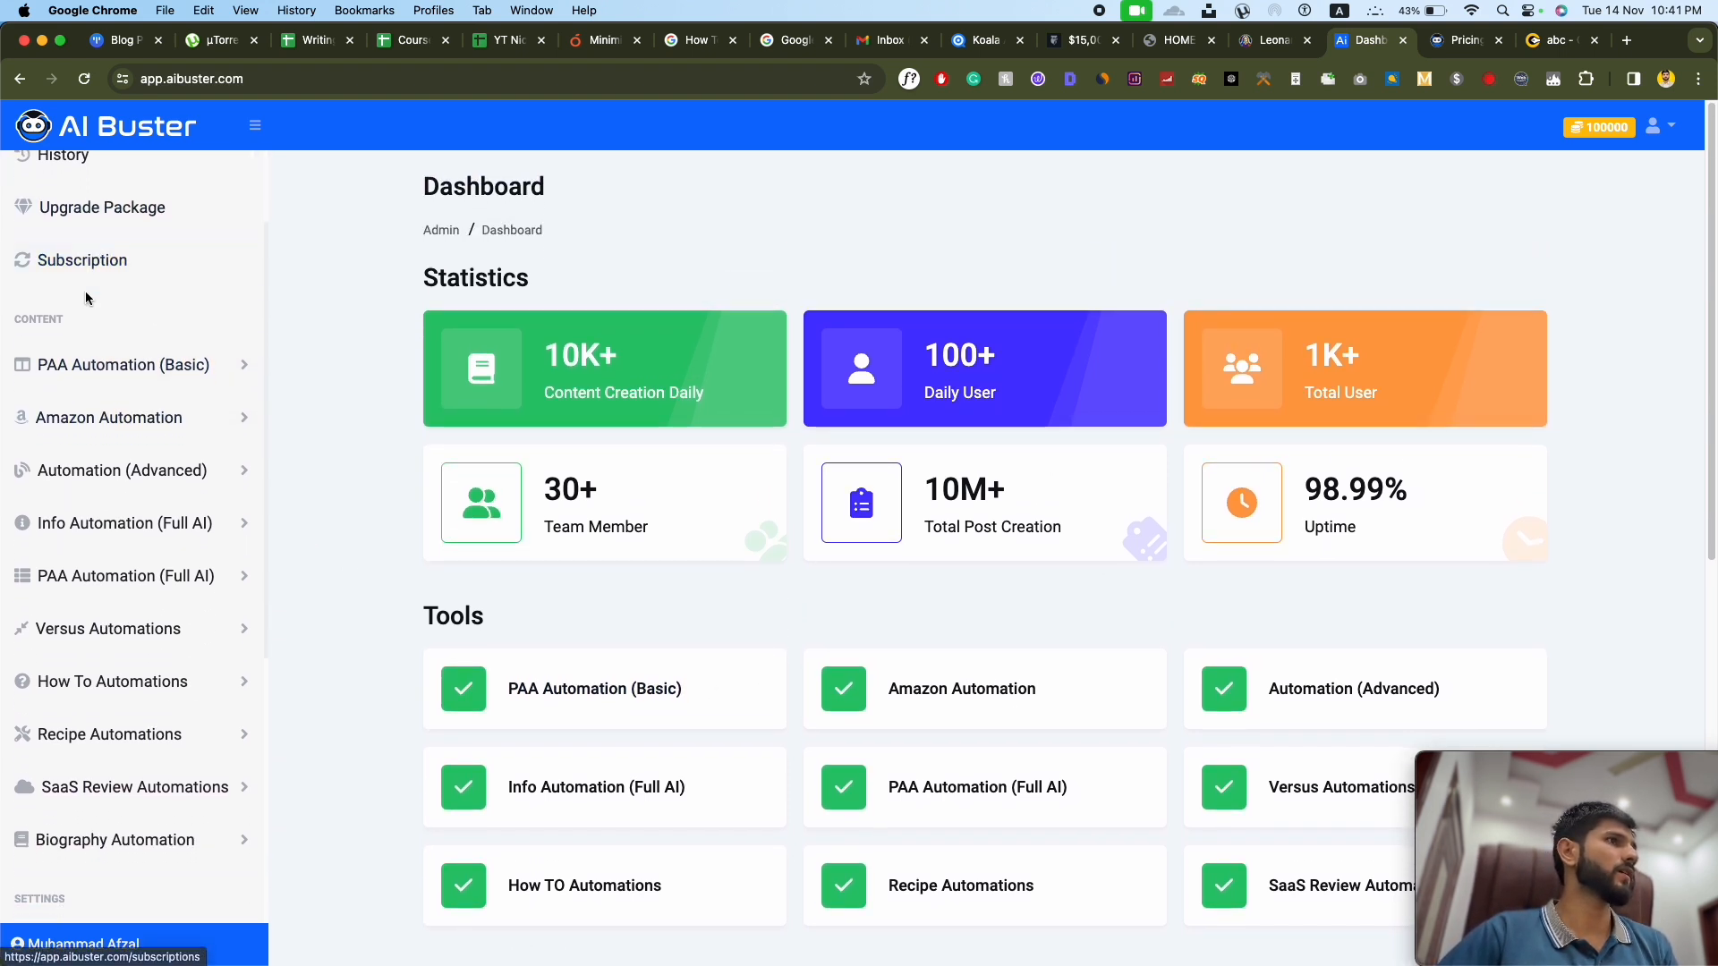
Step: Expand PAA Automation (Basic) and review its publishing options together with the remaining automations and settings entries
click(231, 371)
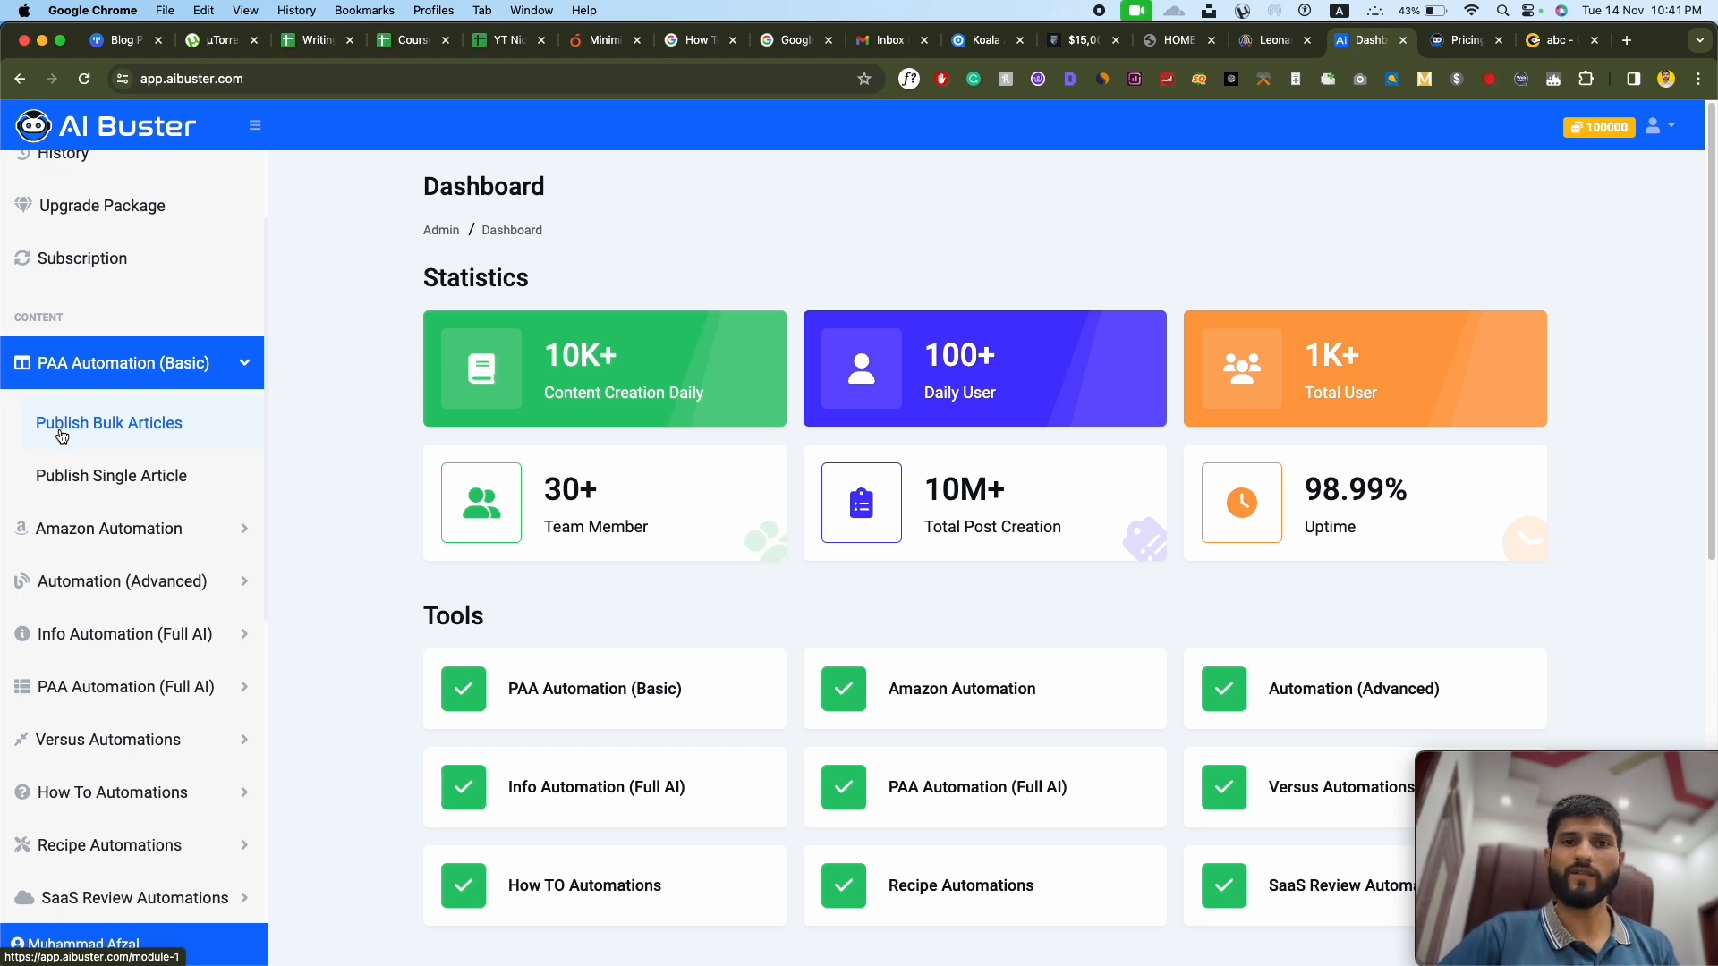
scroll(179, 527, down, 2)
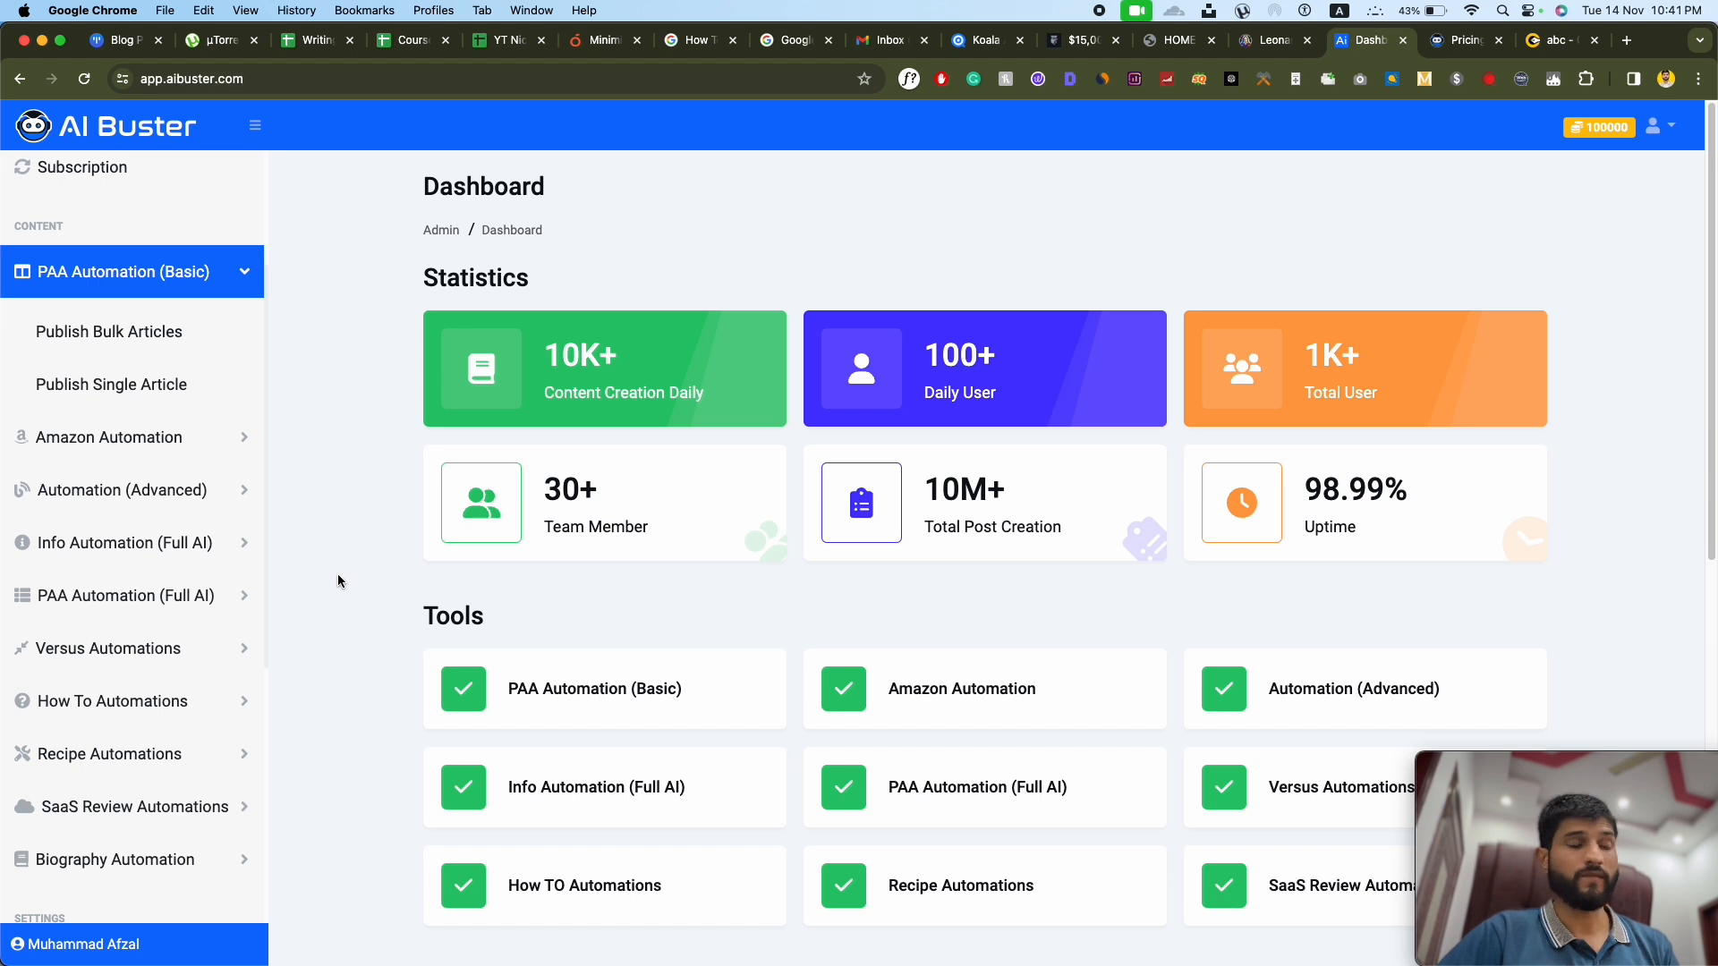
scroll(338, 646, down, 3)
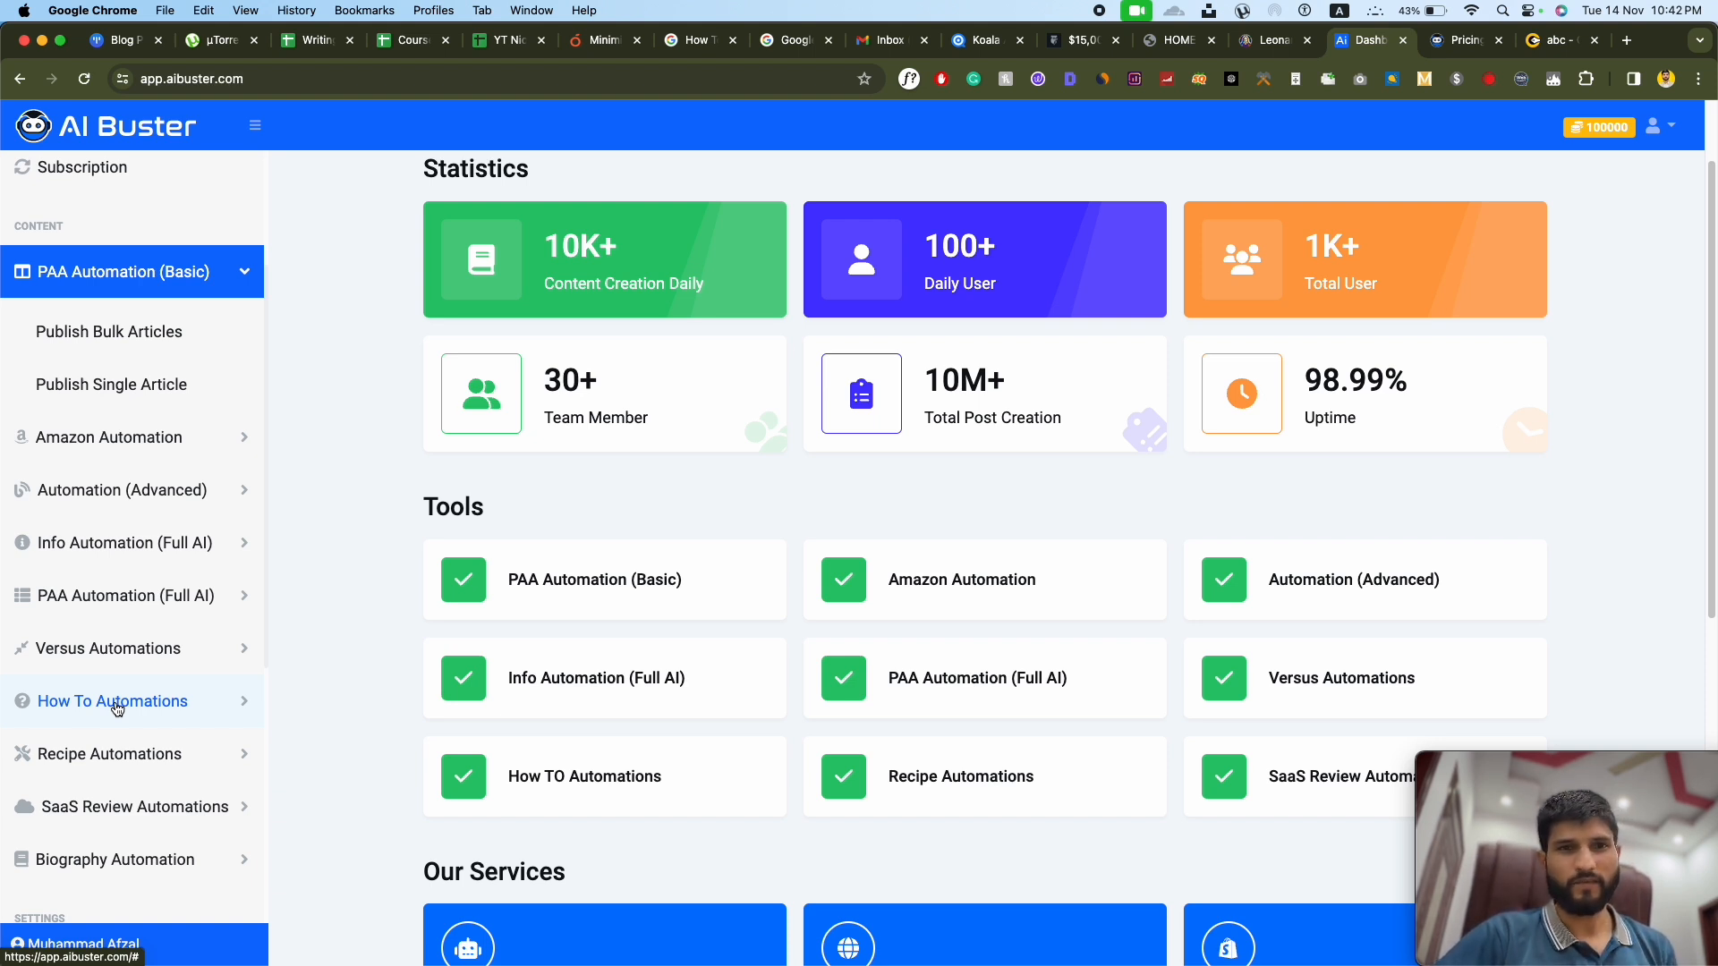
scroll(210, 713, down, 4)
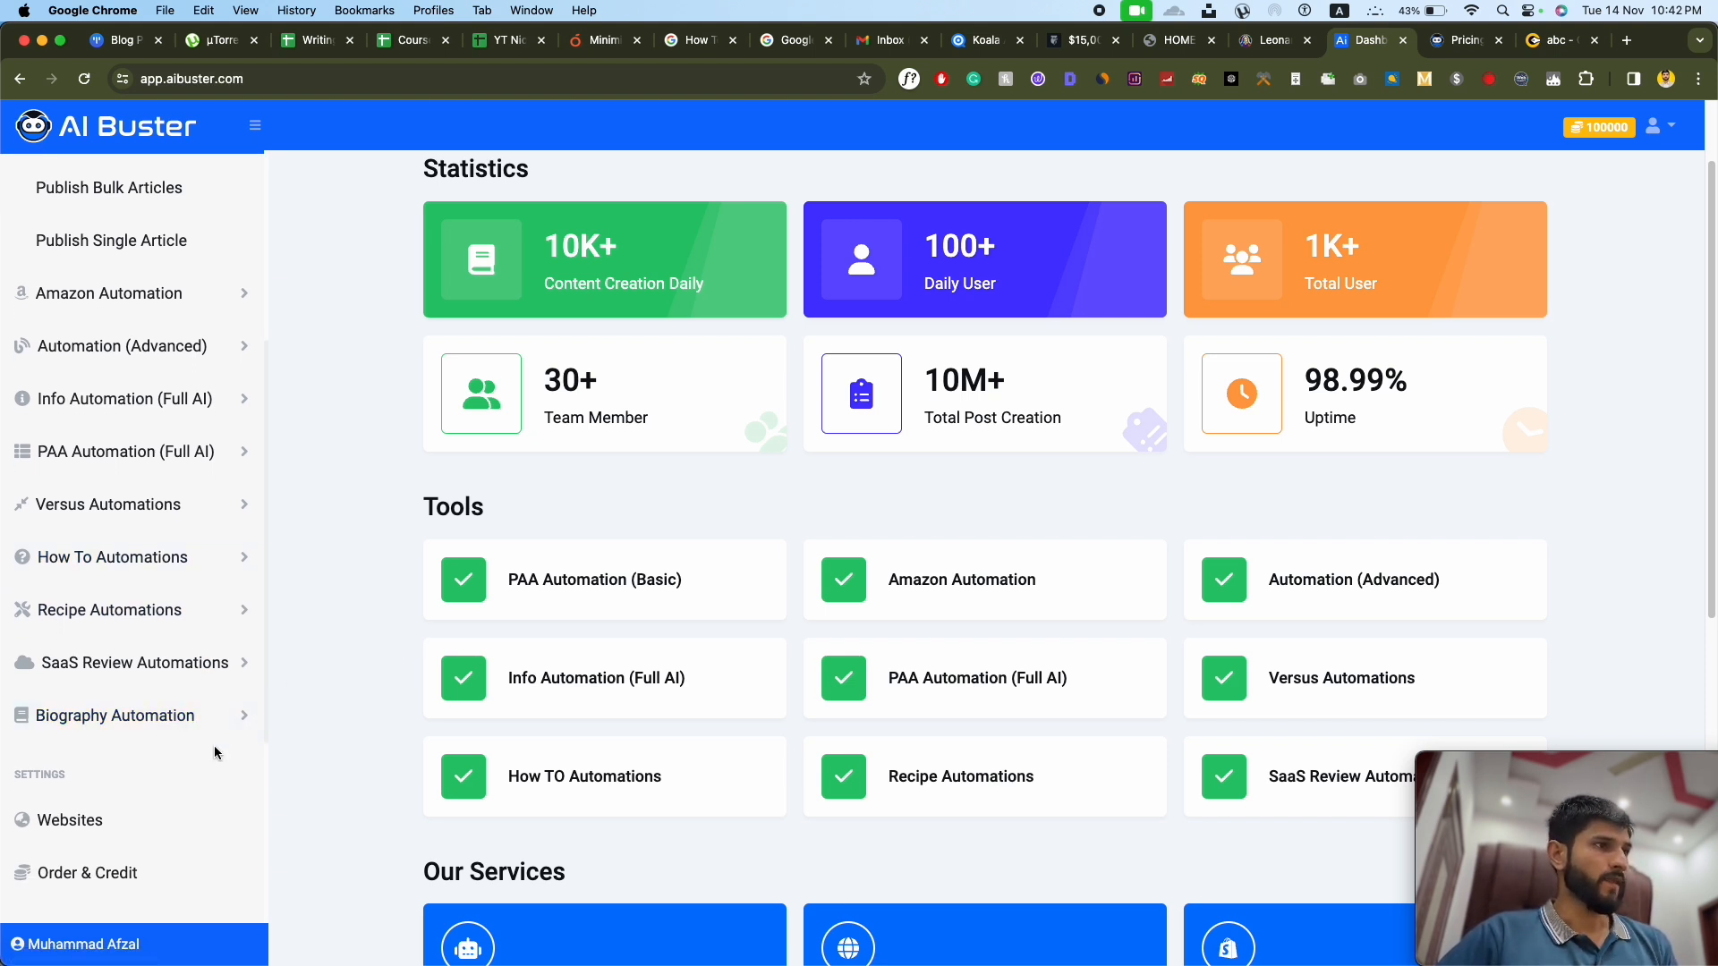
scroll(84, 765, down, 4)
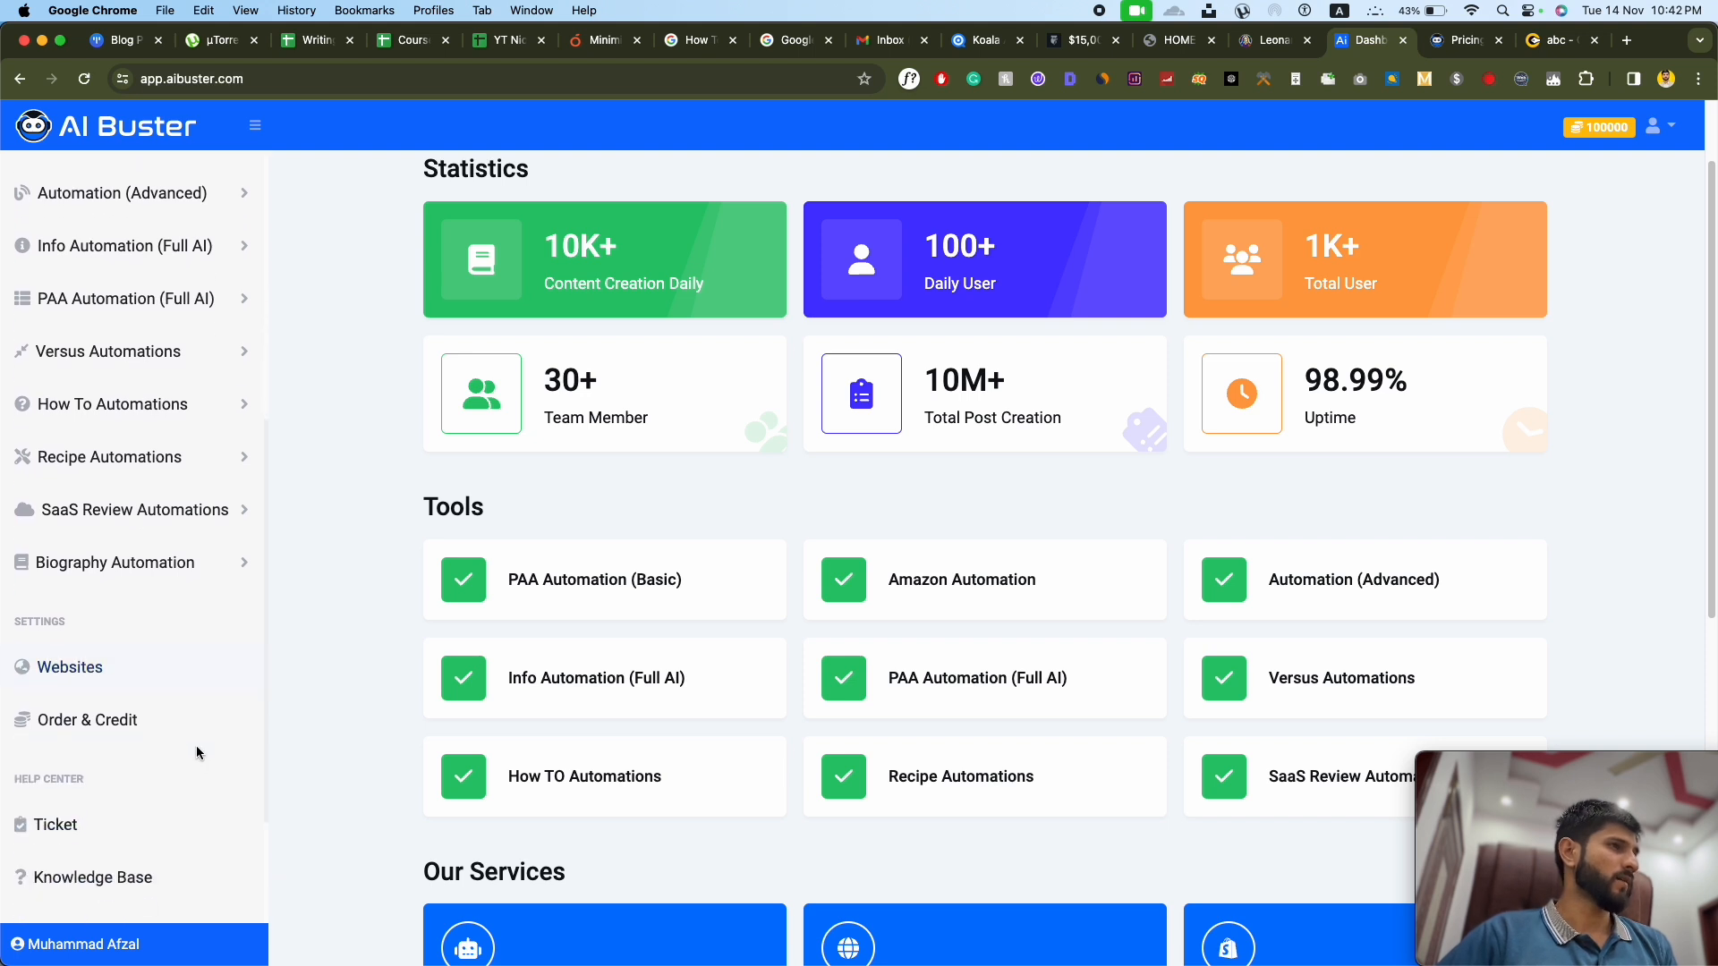
click(75, 666)
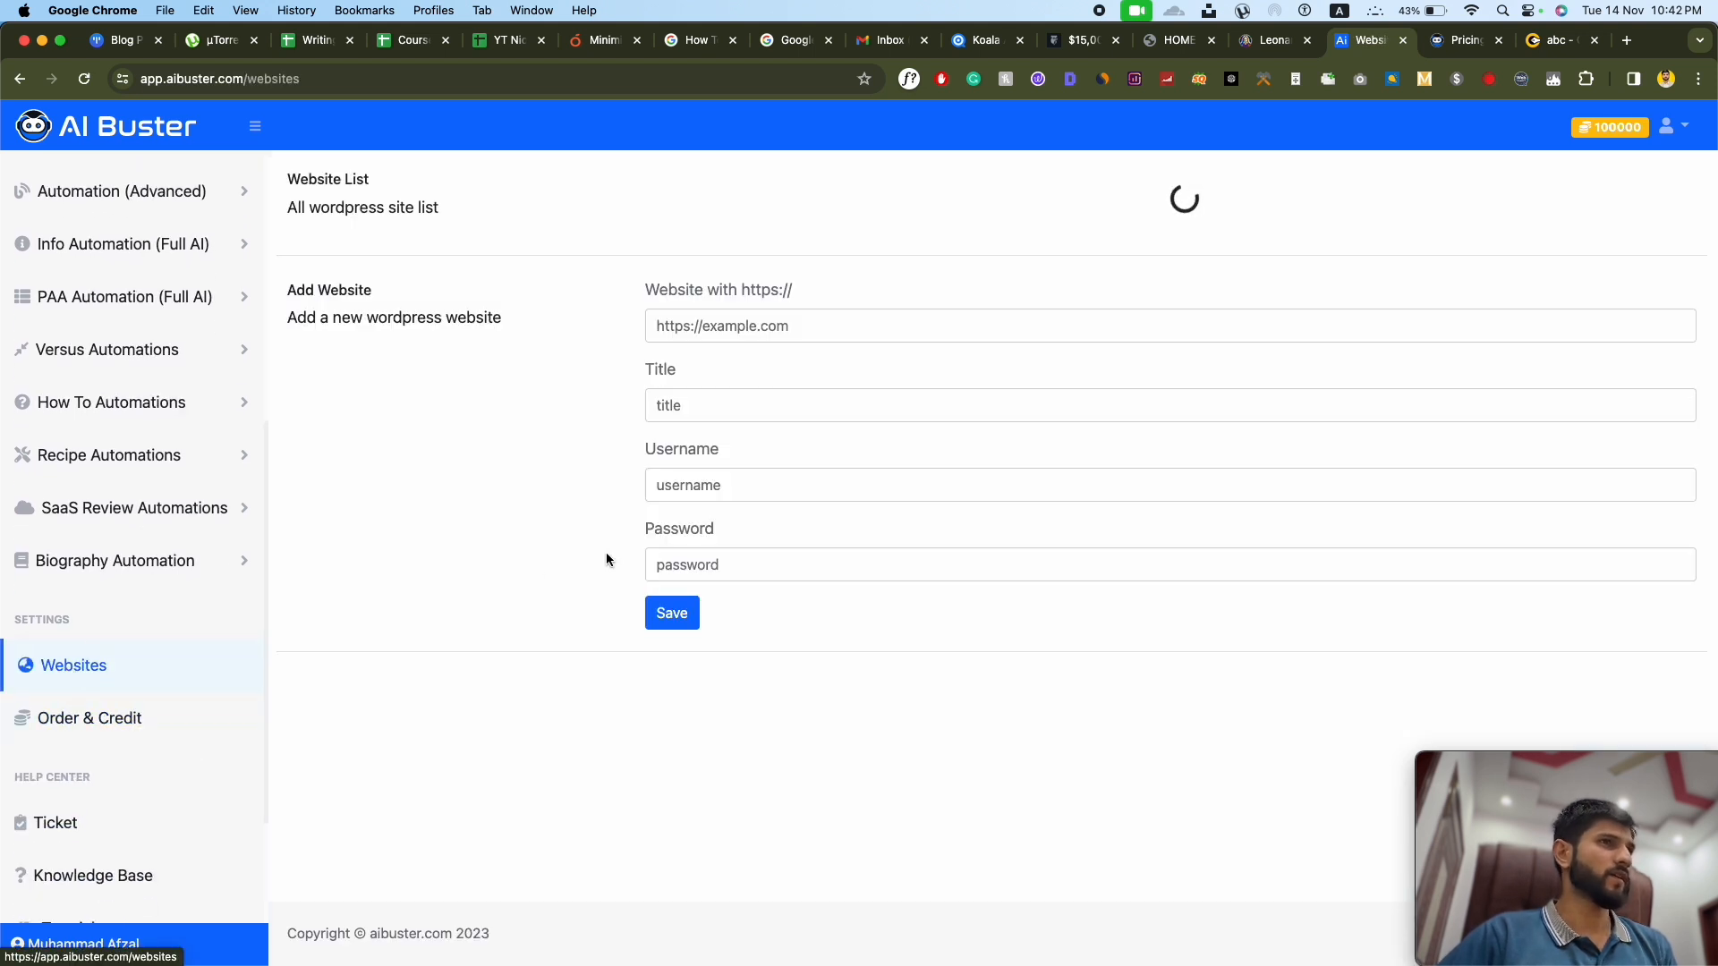
click(724, 385)
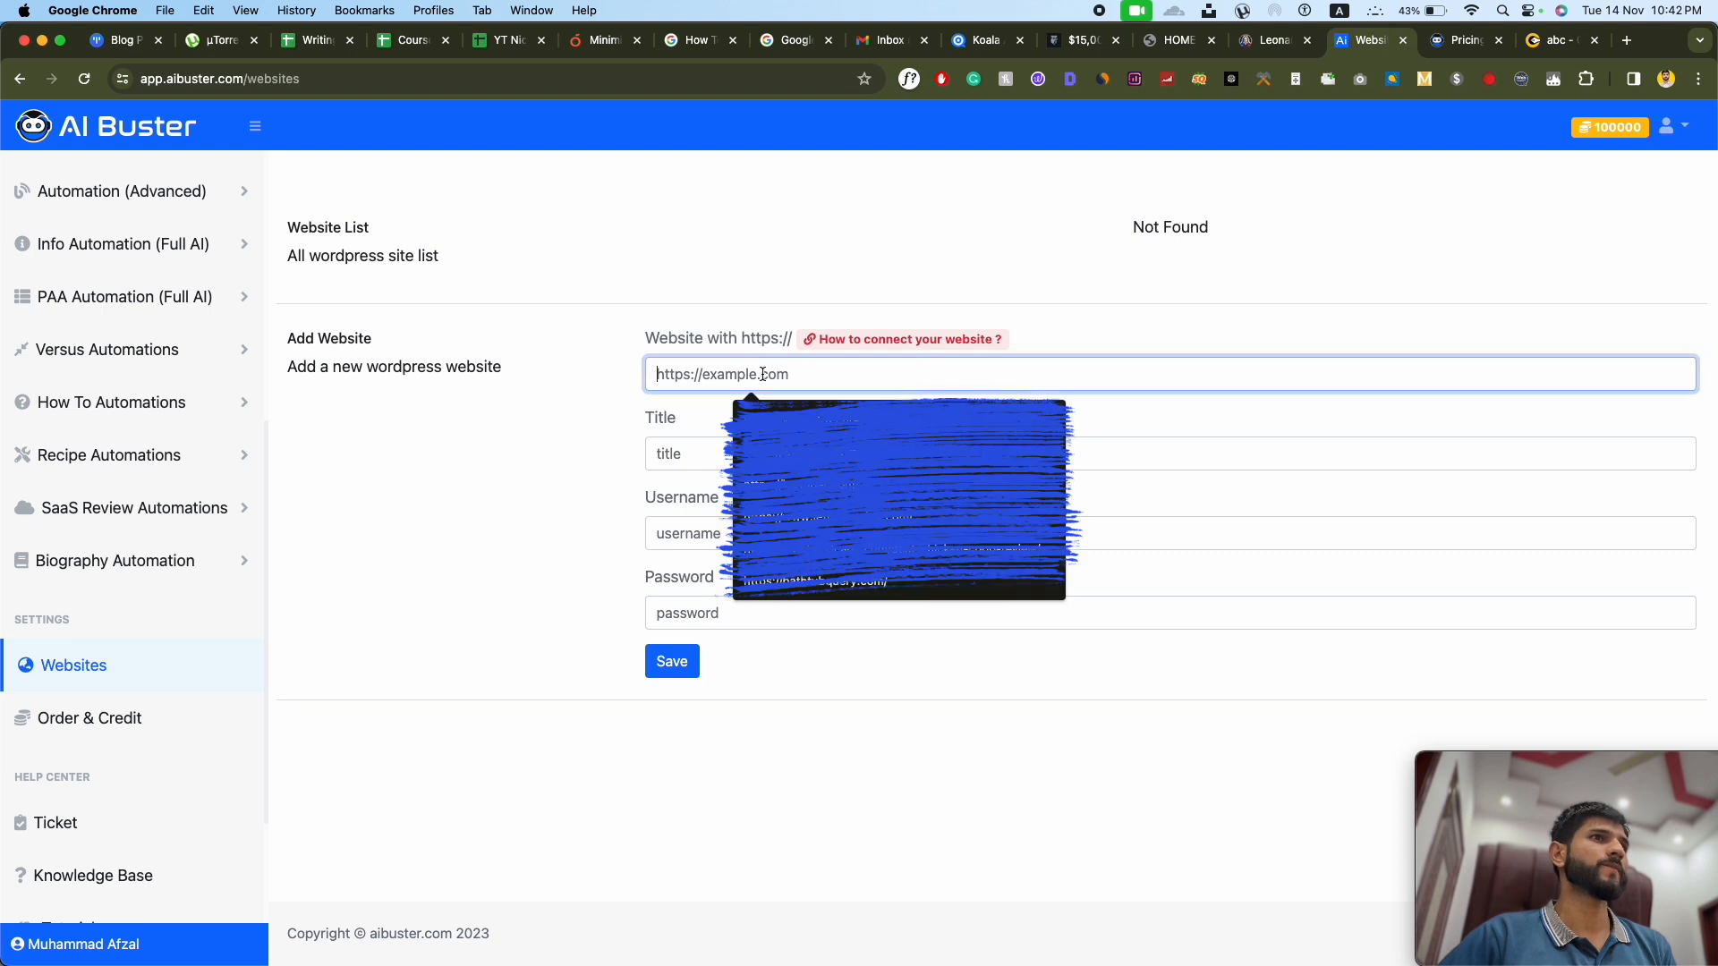
click(593, 449)
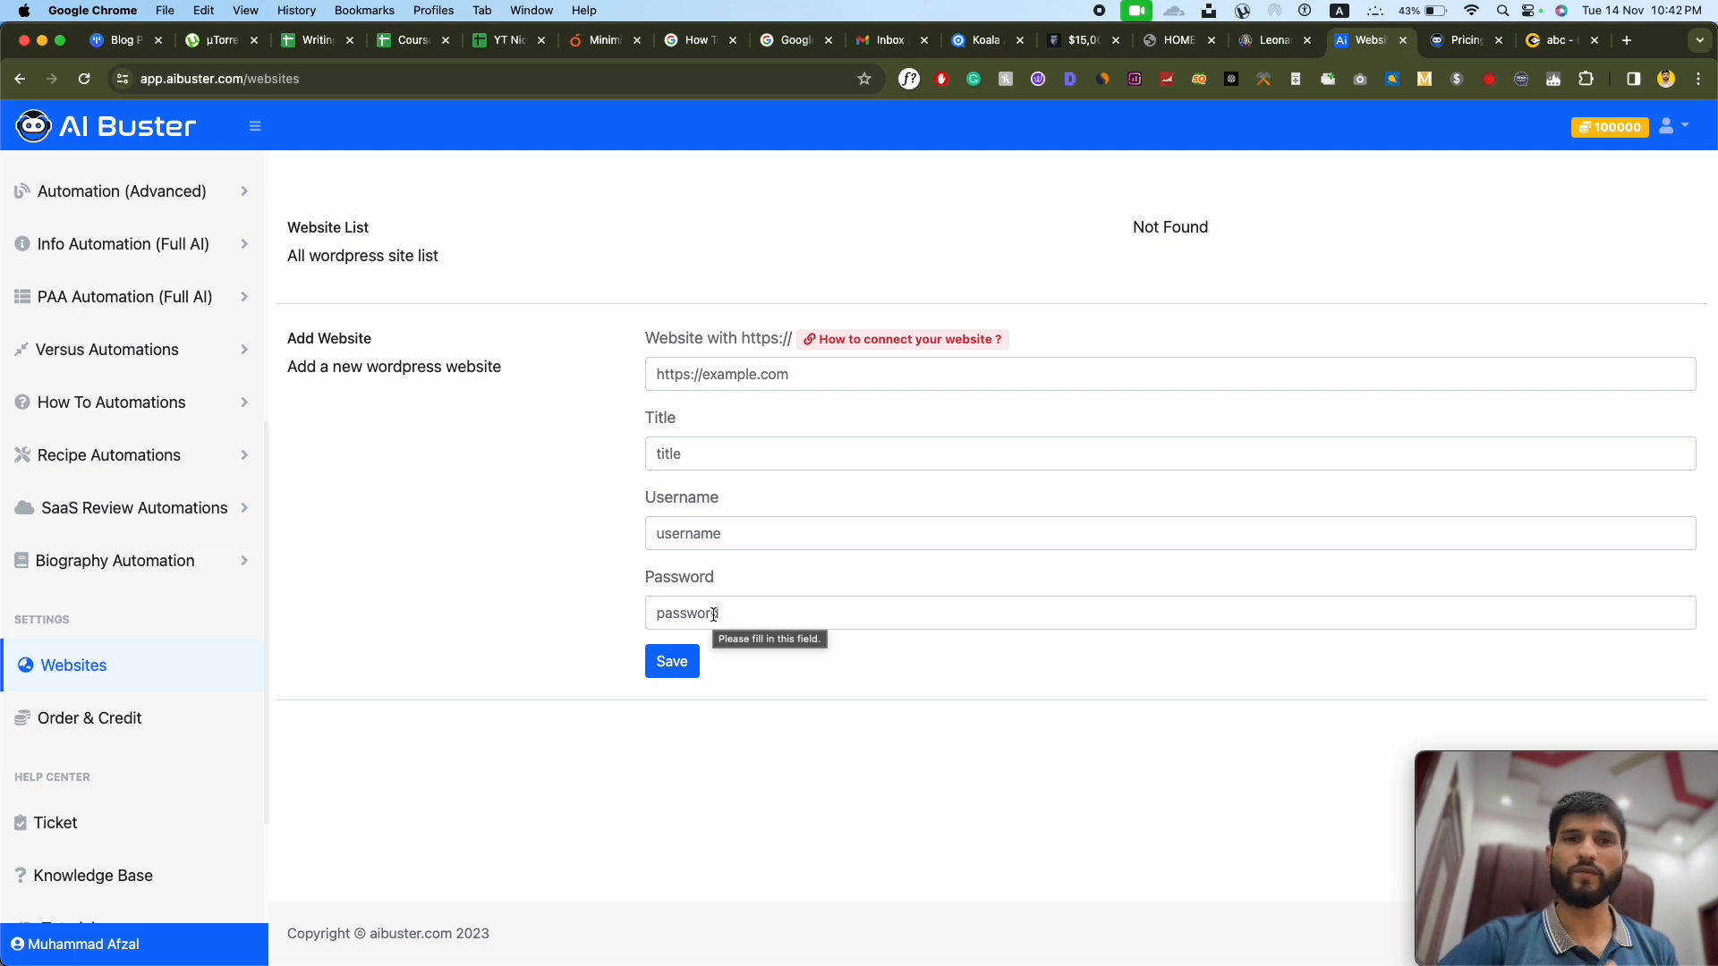
click(689, 380)
text(https://batht)
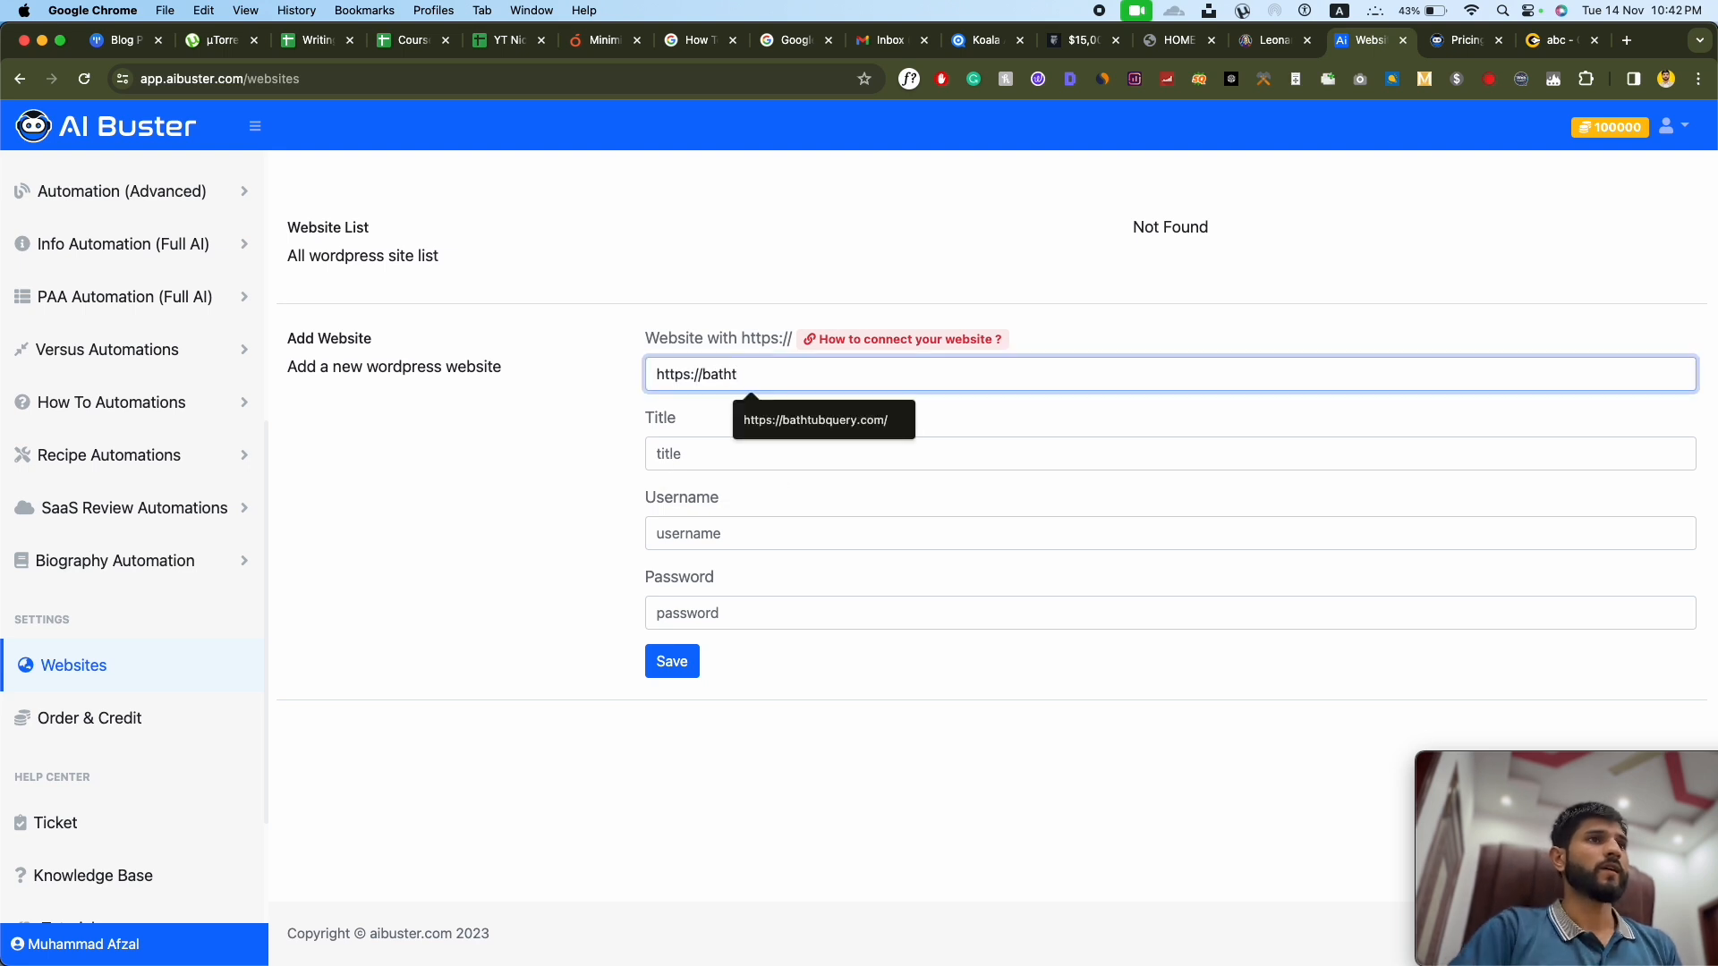
click(805, 429)
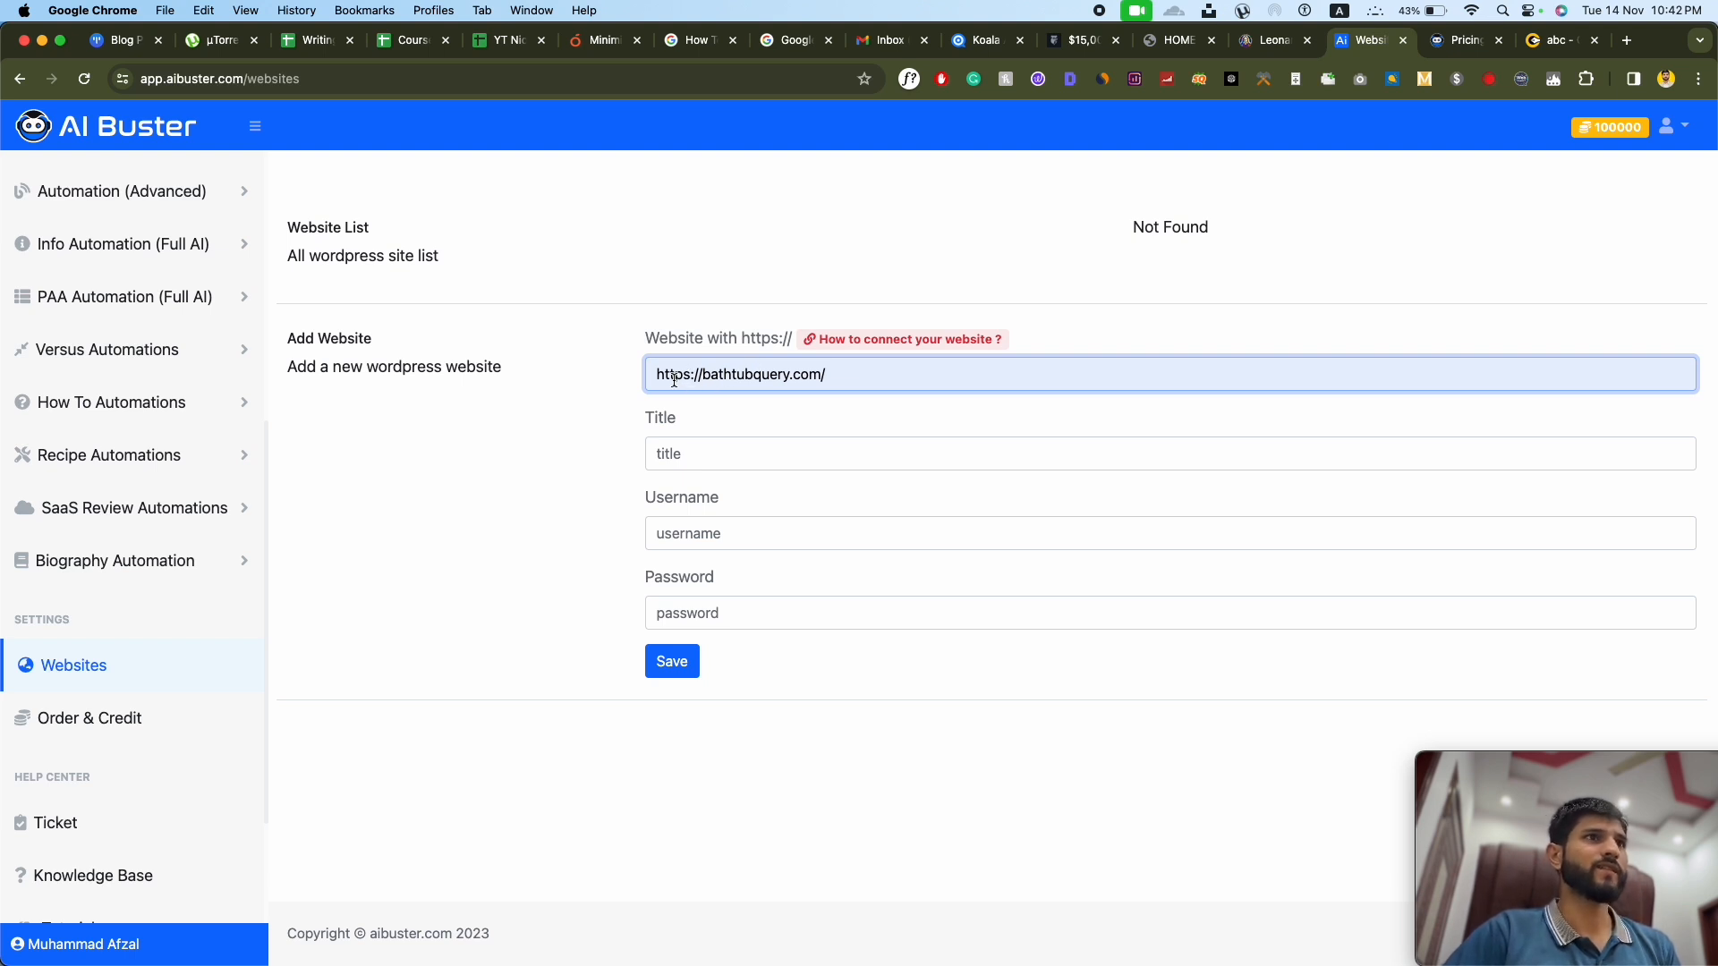
Step: Try adding www before the domain in the website address, and remove it again
drag(703, 376, 651, 377)
click(703, 376)
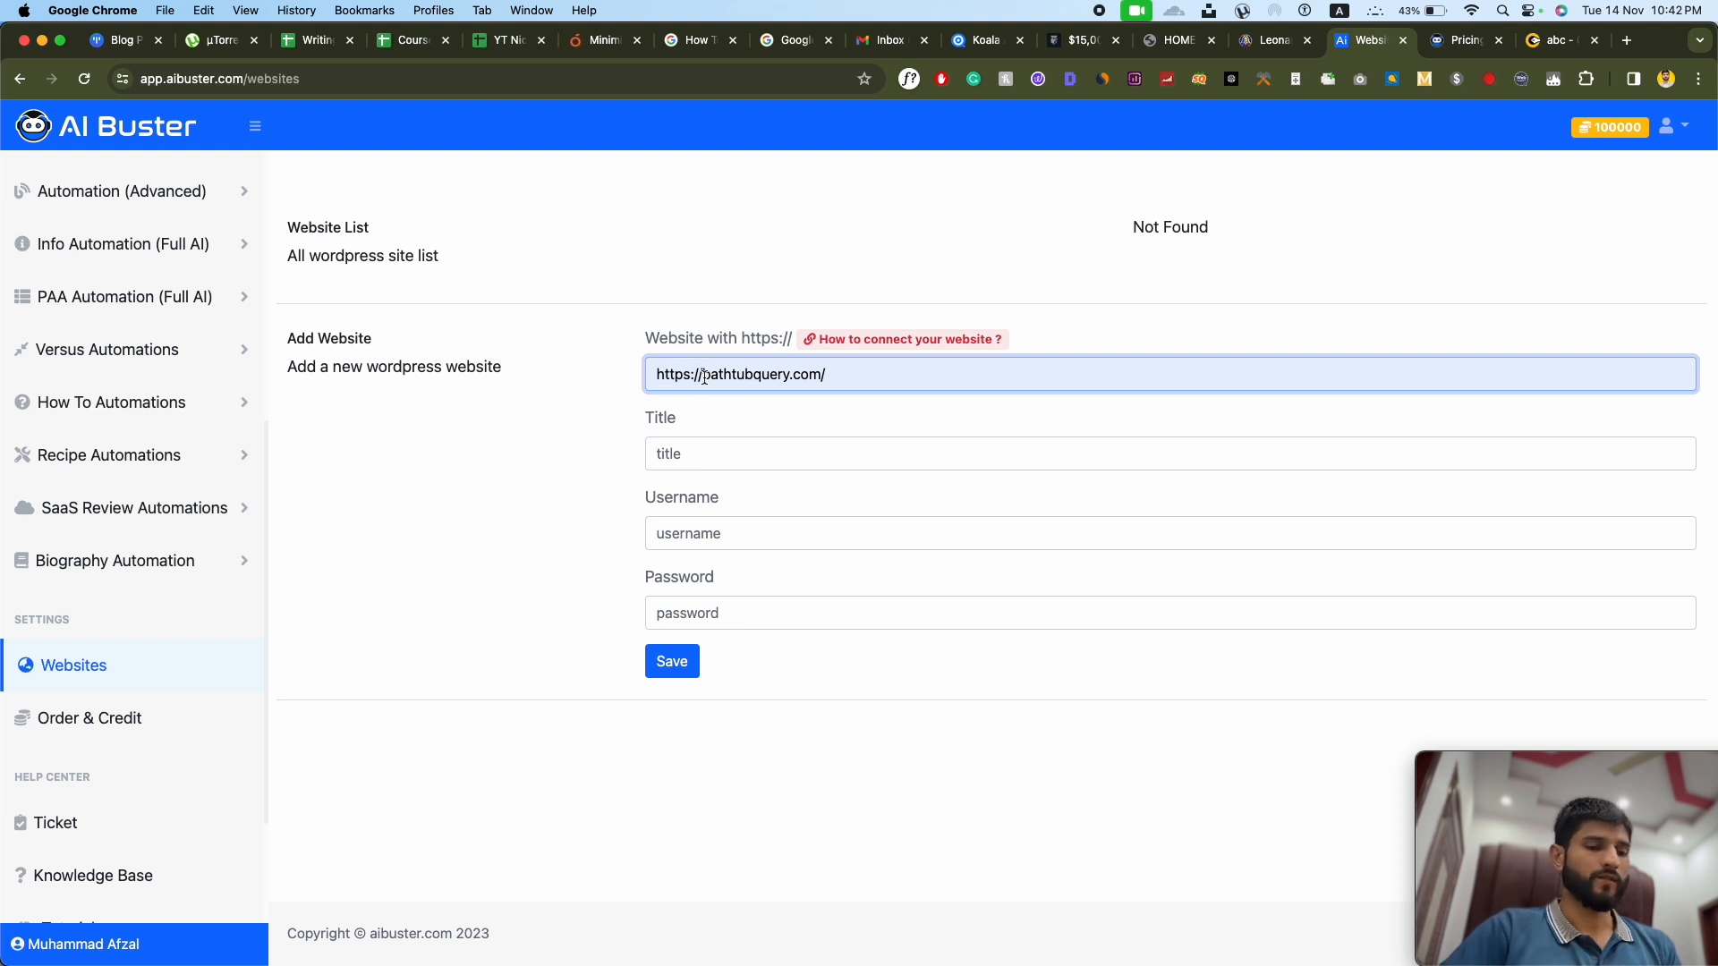
text(www)
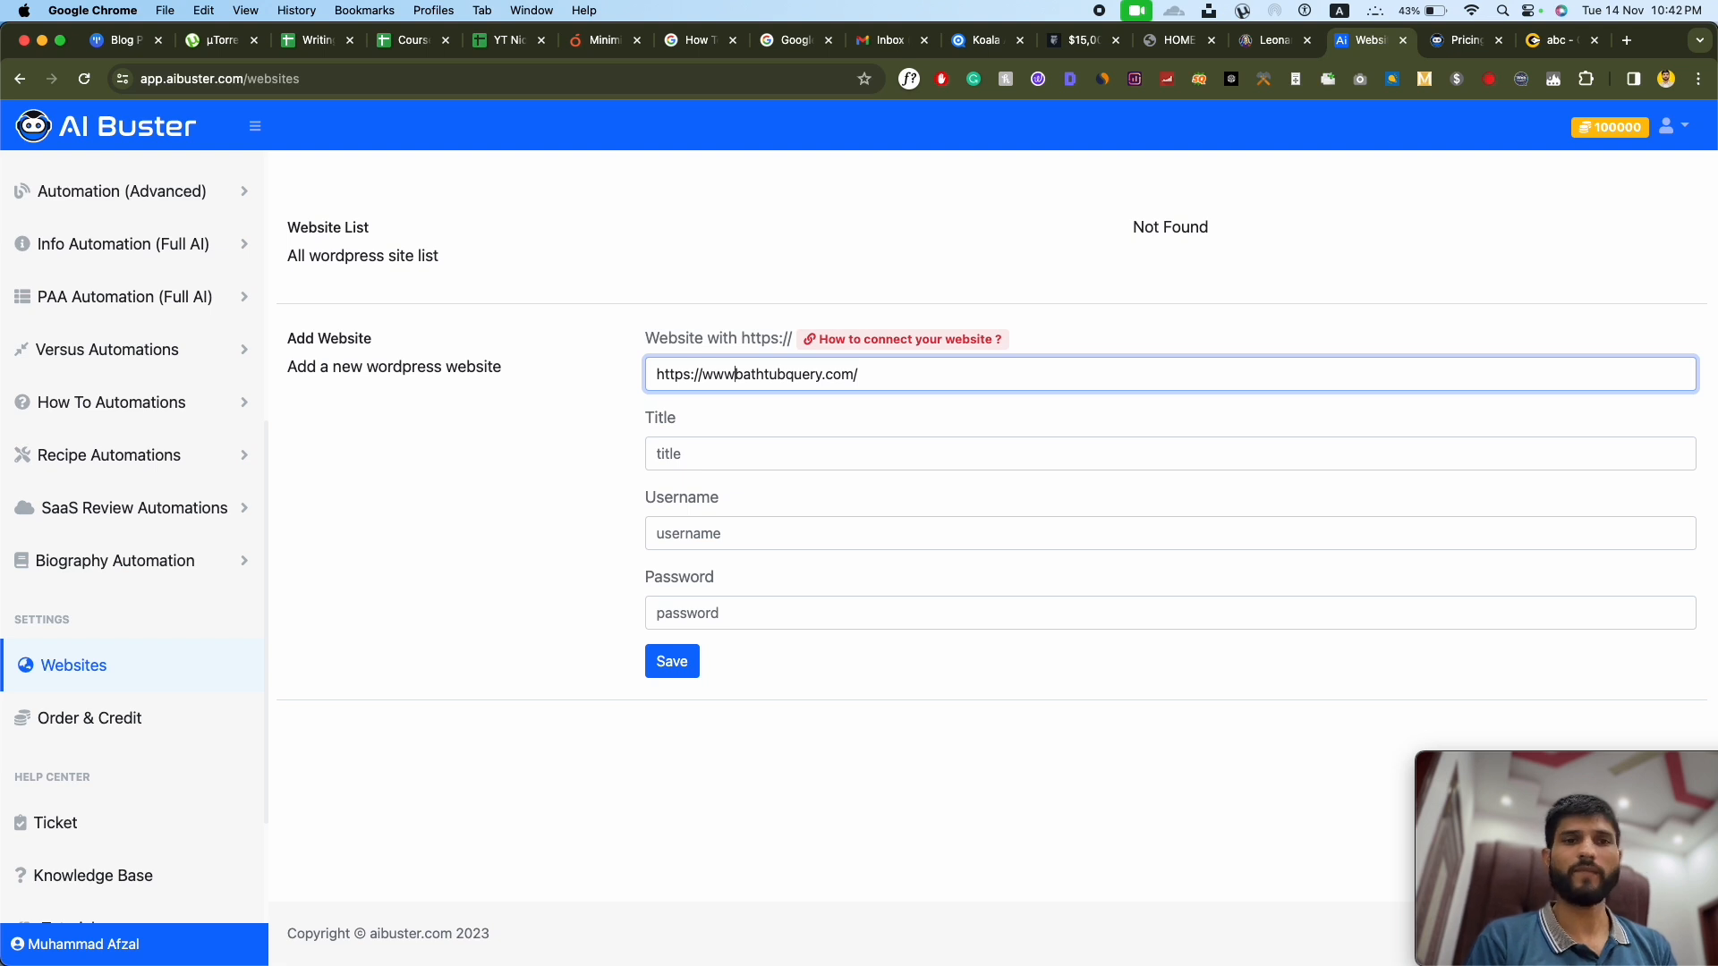
key(BackSpace)
key(BackSpace)
key(BackSpace)
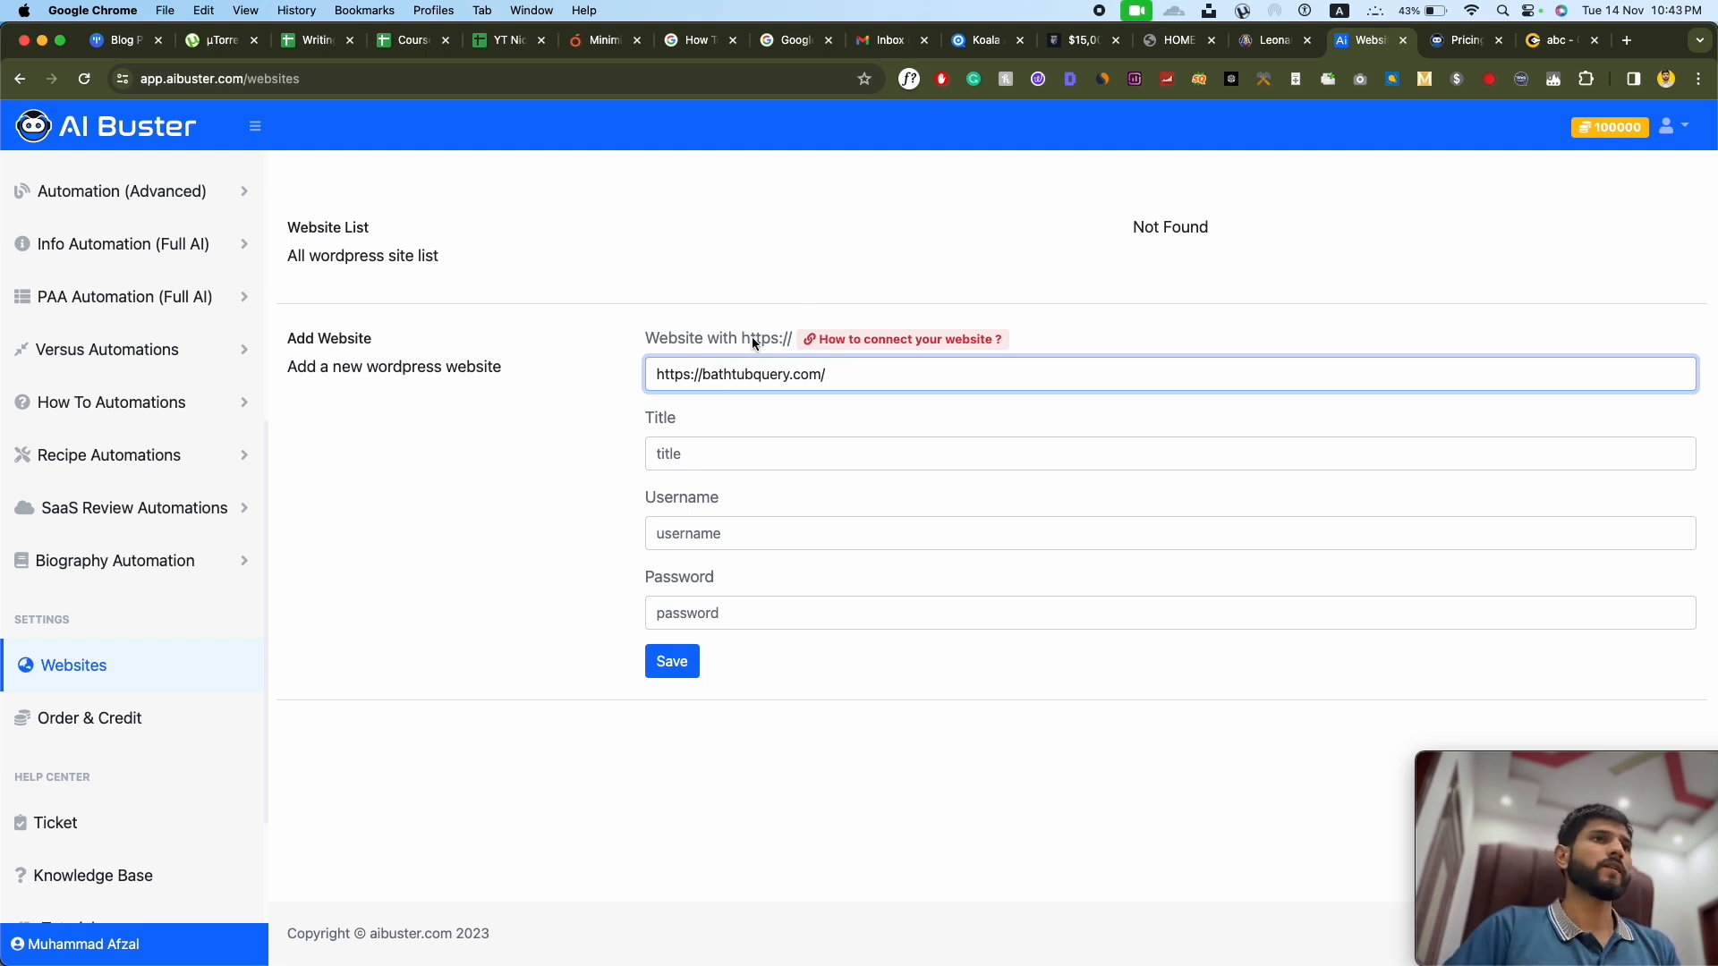
click(728, 363)
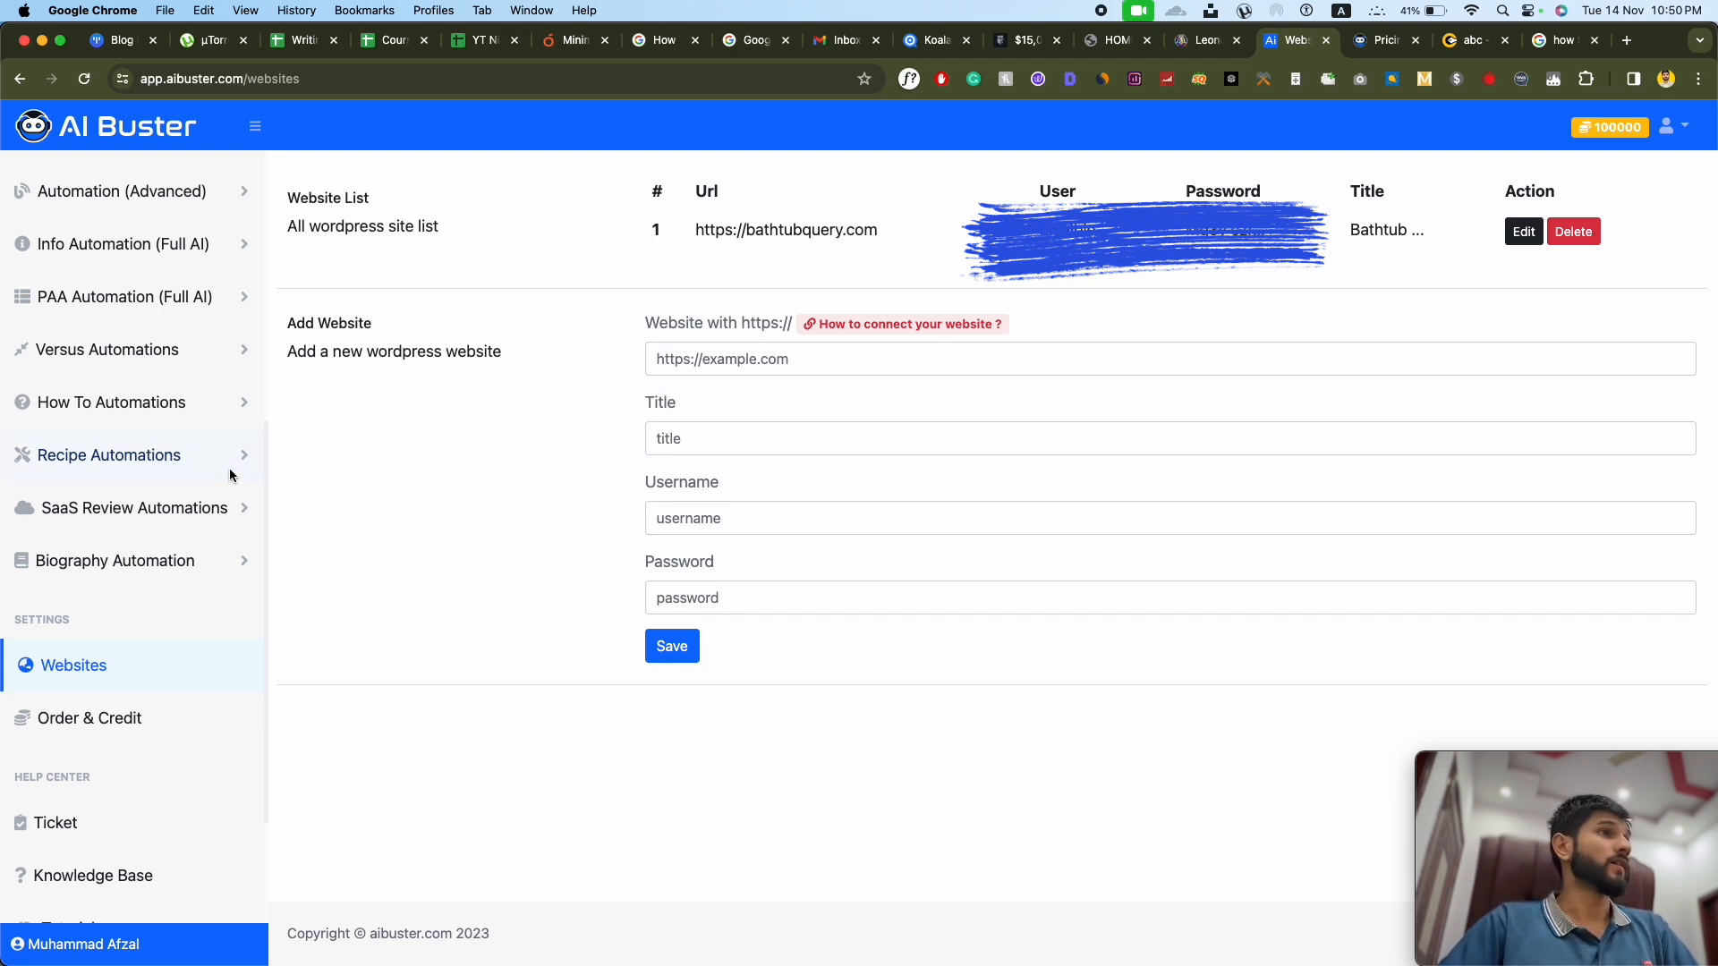
Step: Open the bulk article publishing form of How To Automations
scroll(232, 470, up, 10)
scroll(237, 666, down, 3)
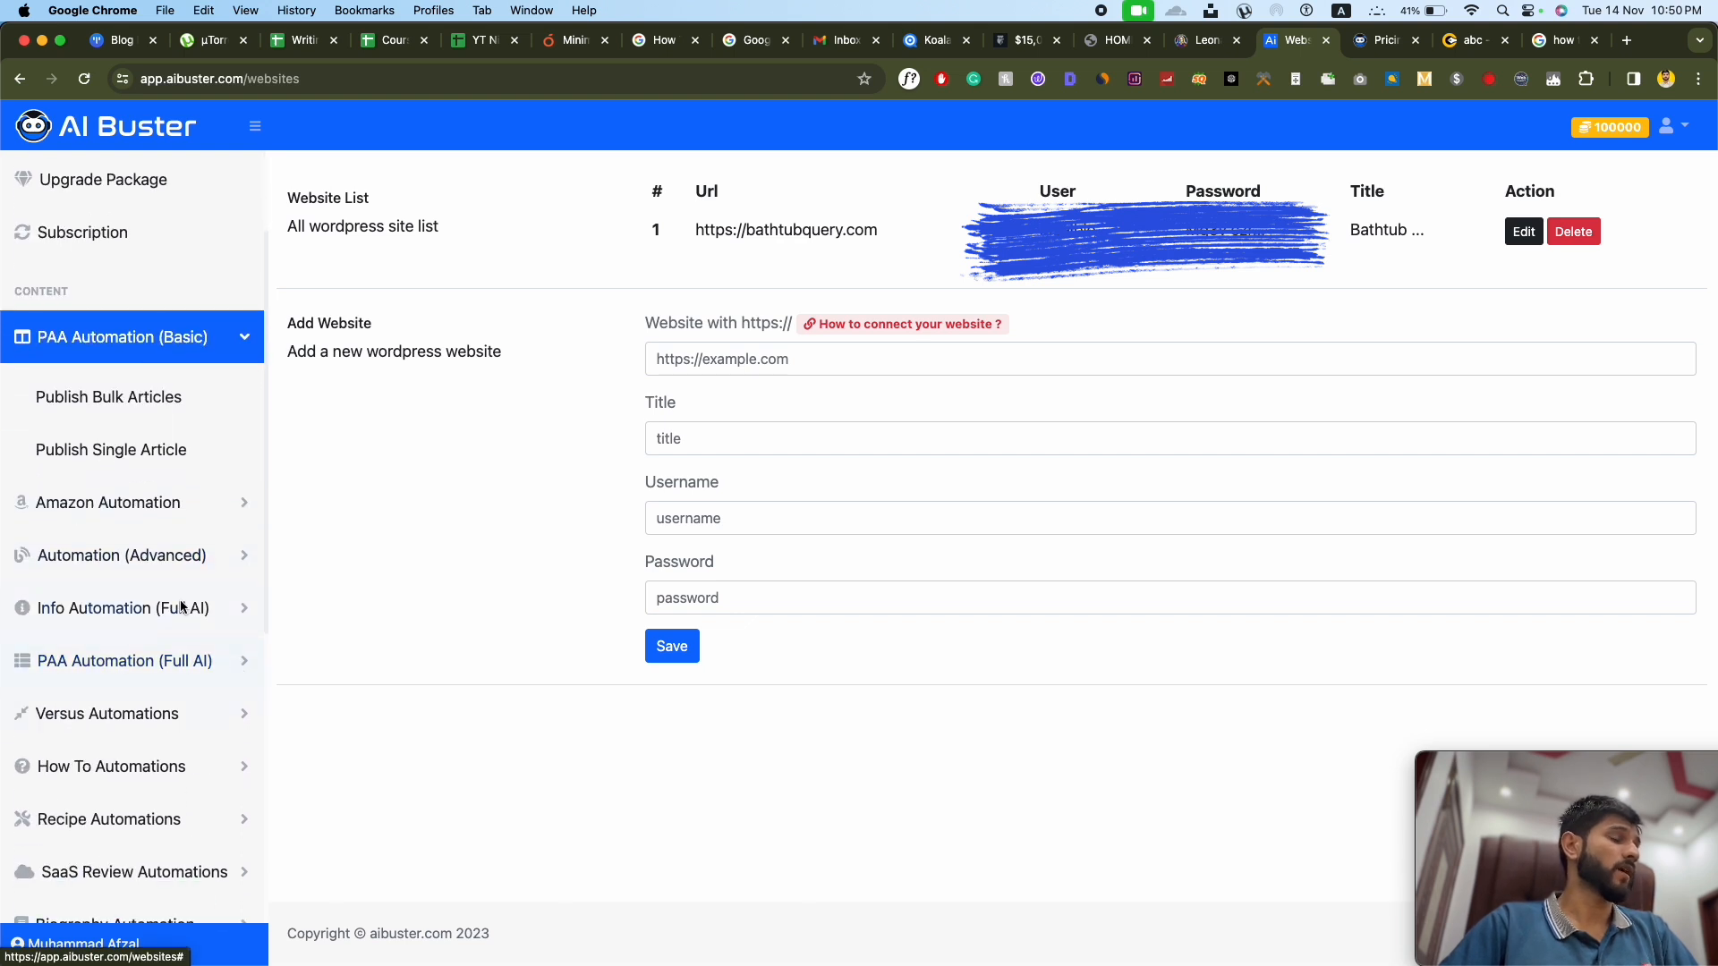
scroll(140, 760, down, 1)
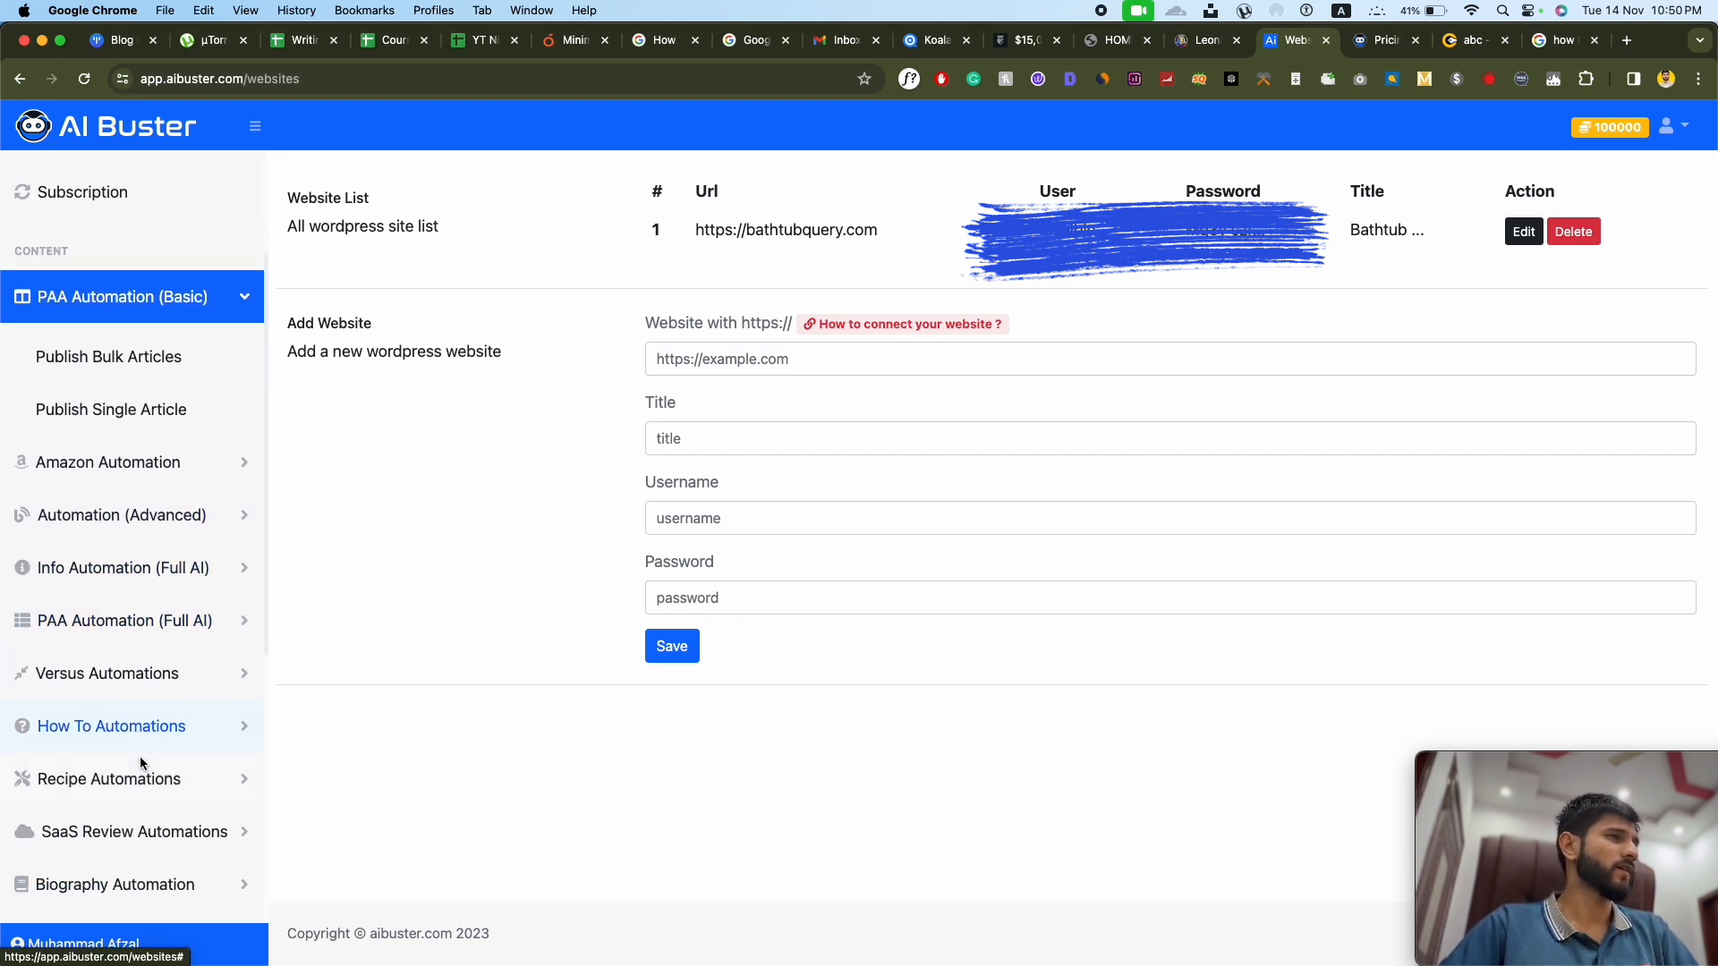
scroll(114, 756, down, 2)
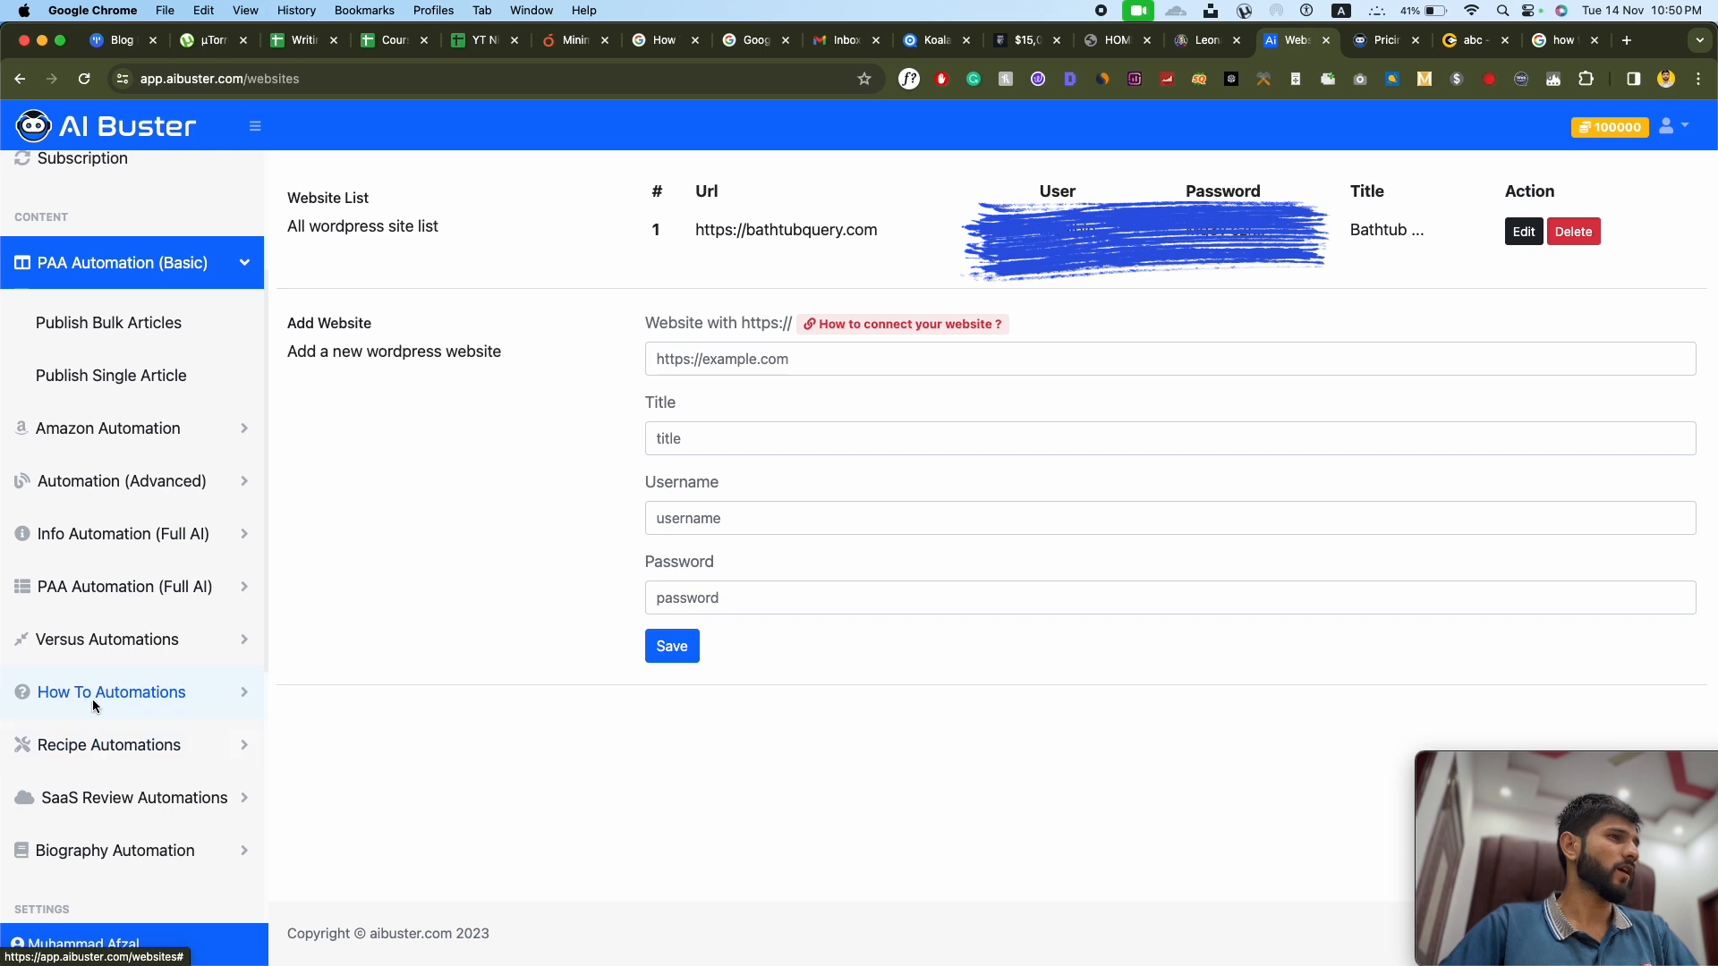
click(249, 692)
scroll(244, 703, down, 1)
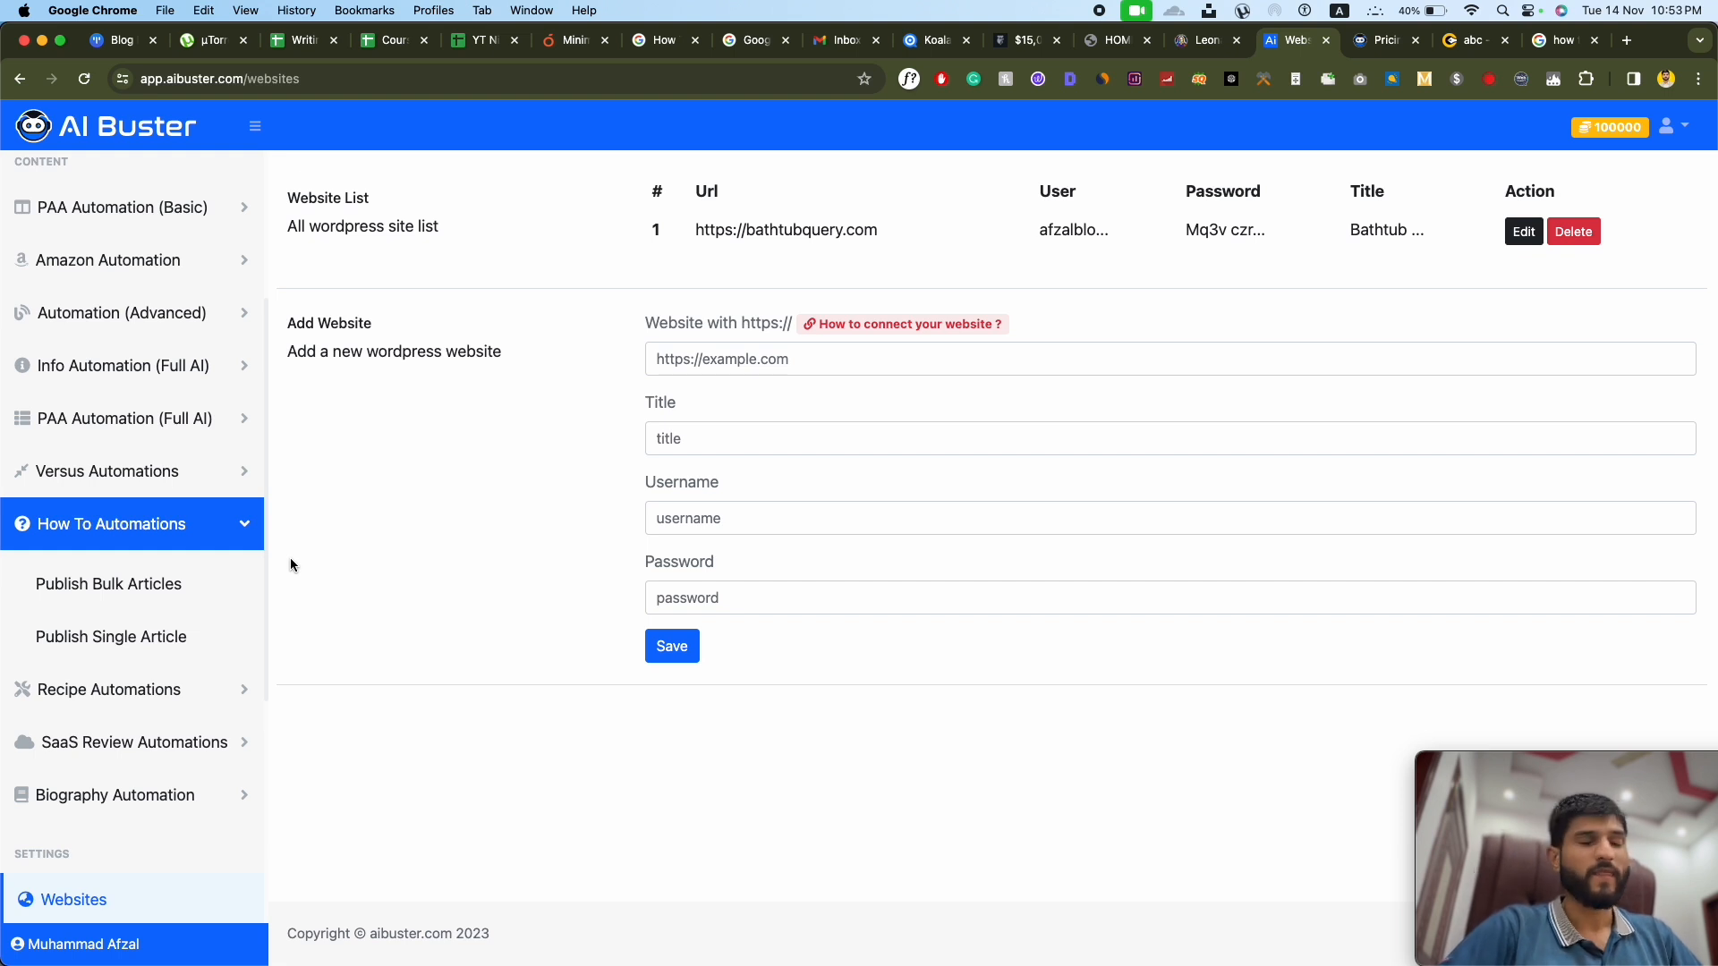
click(72, 528)
click(71, 529)
click(75, 587)
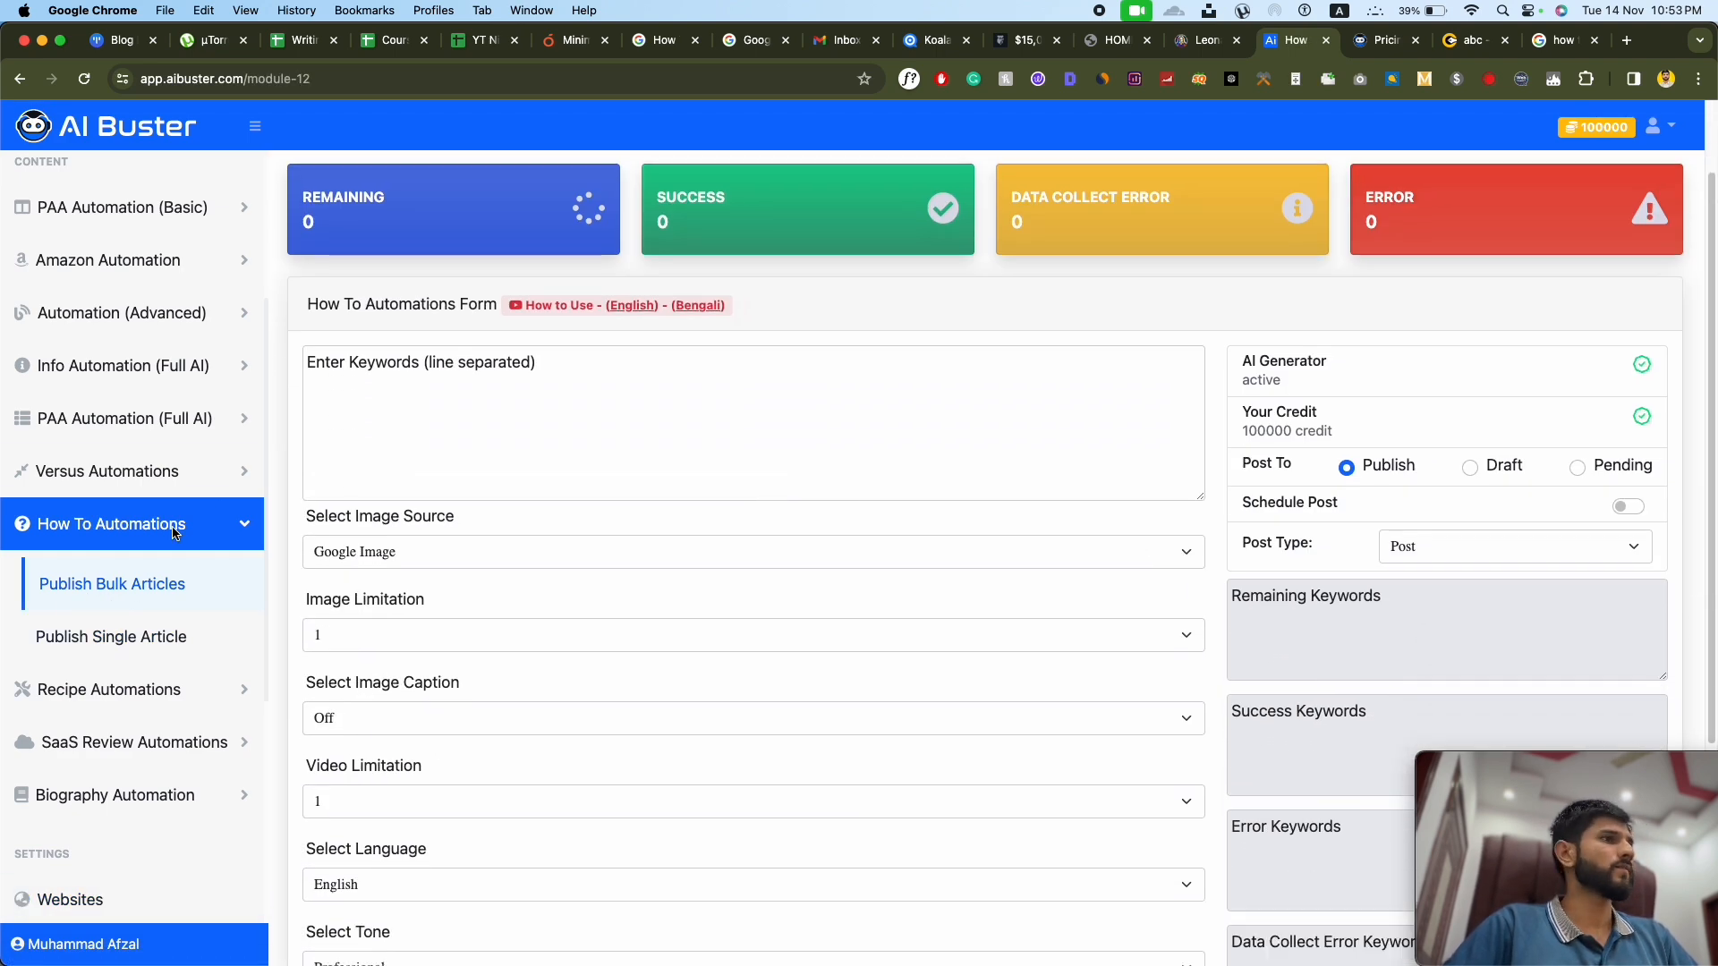
Step: Examine the How To Automations form, including the keyword box, the image, video and language options, and the posting settings
scroll(1119, 453, down, 2)
scroll(737, 442, up, 1)
scroll(737, 441, down, 2)
click(394, 285)
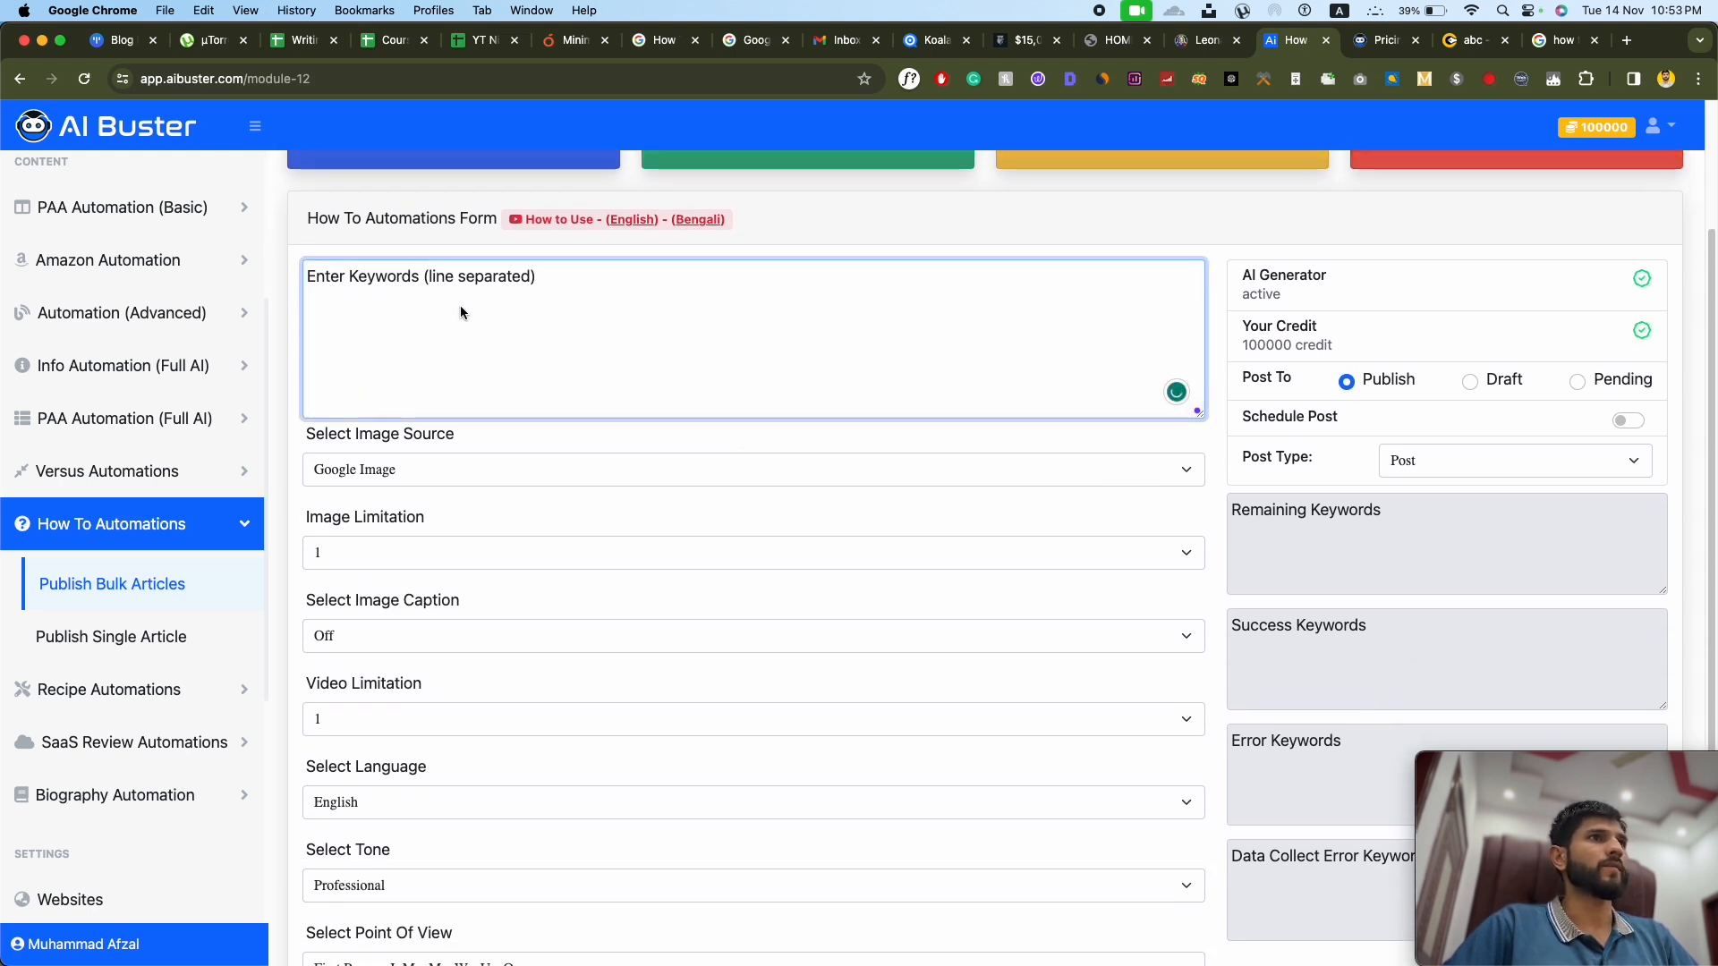
scroll(563, 374, up, 3)
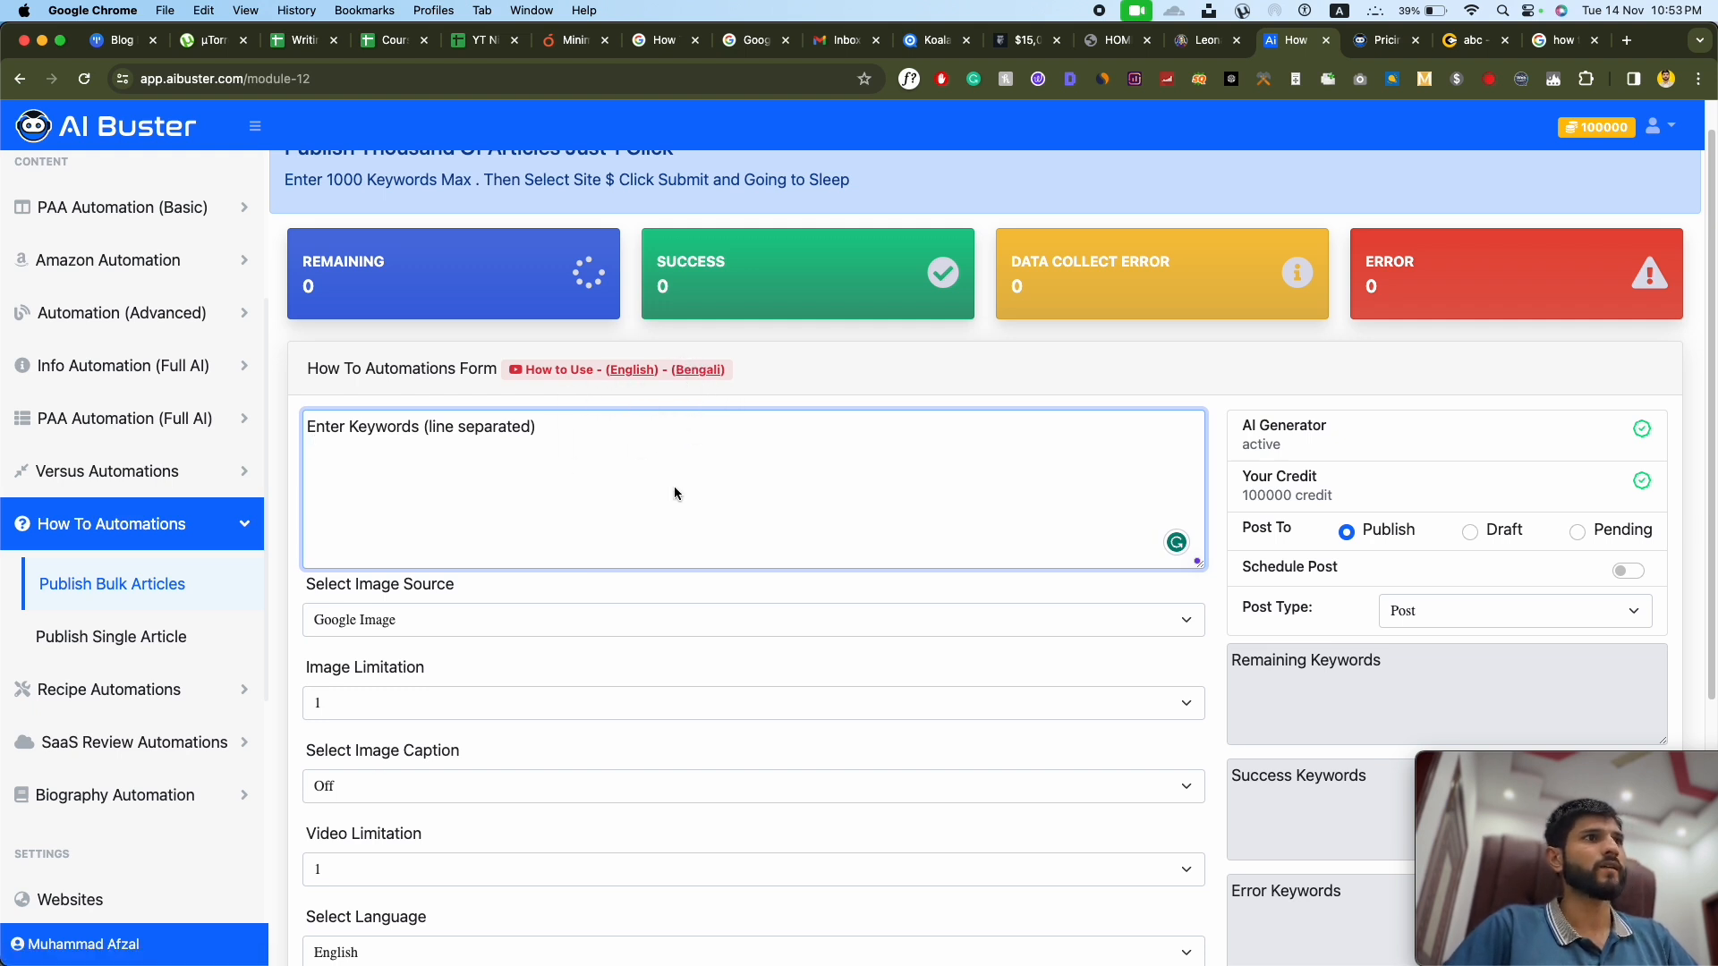
scroll(624, 489, down, 2)
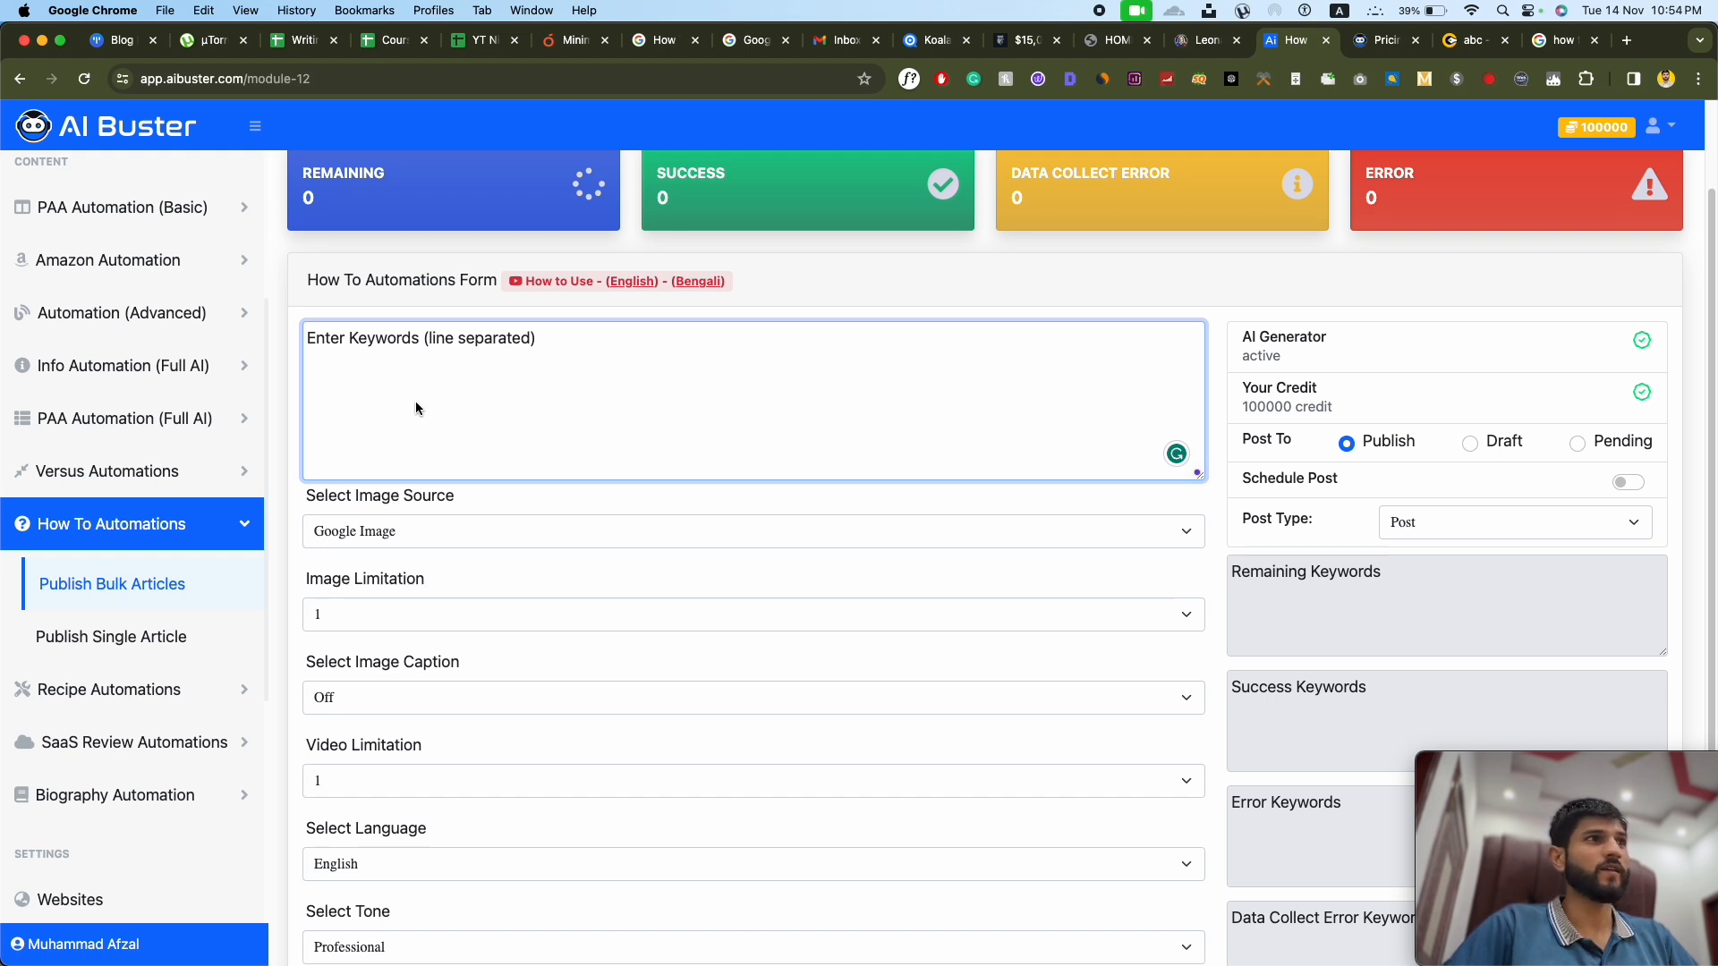
scroll(371, 483, down, 2)
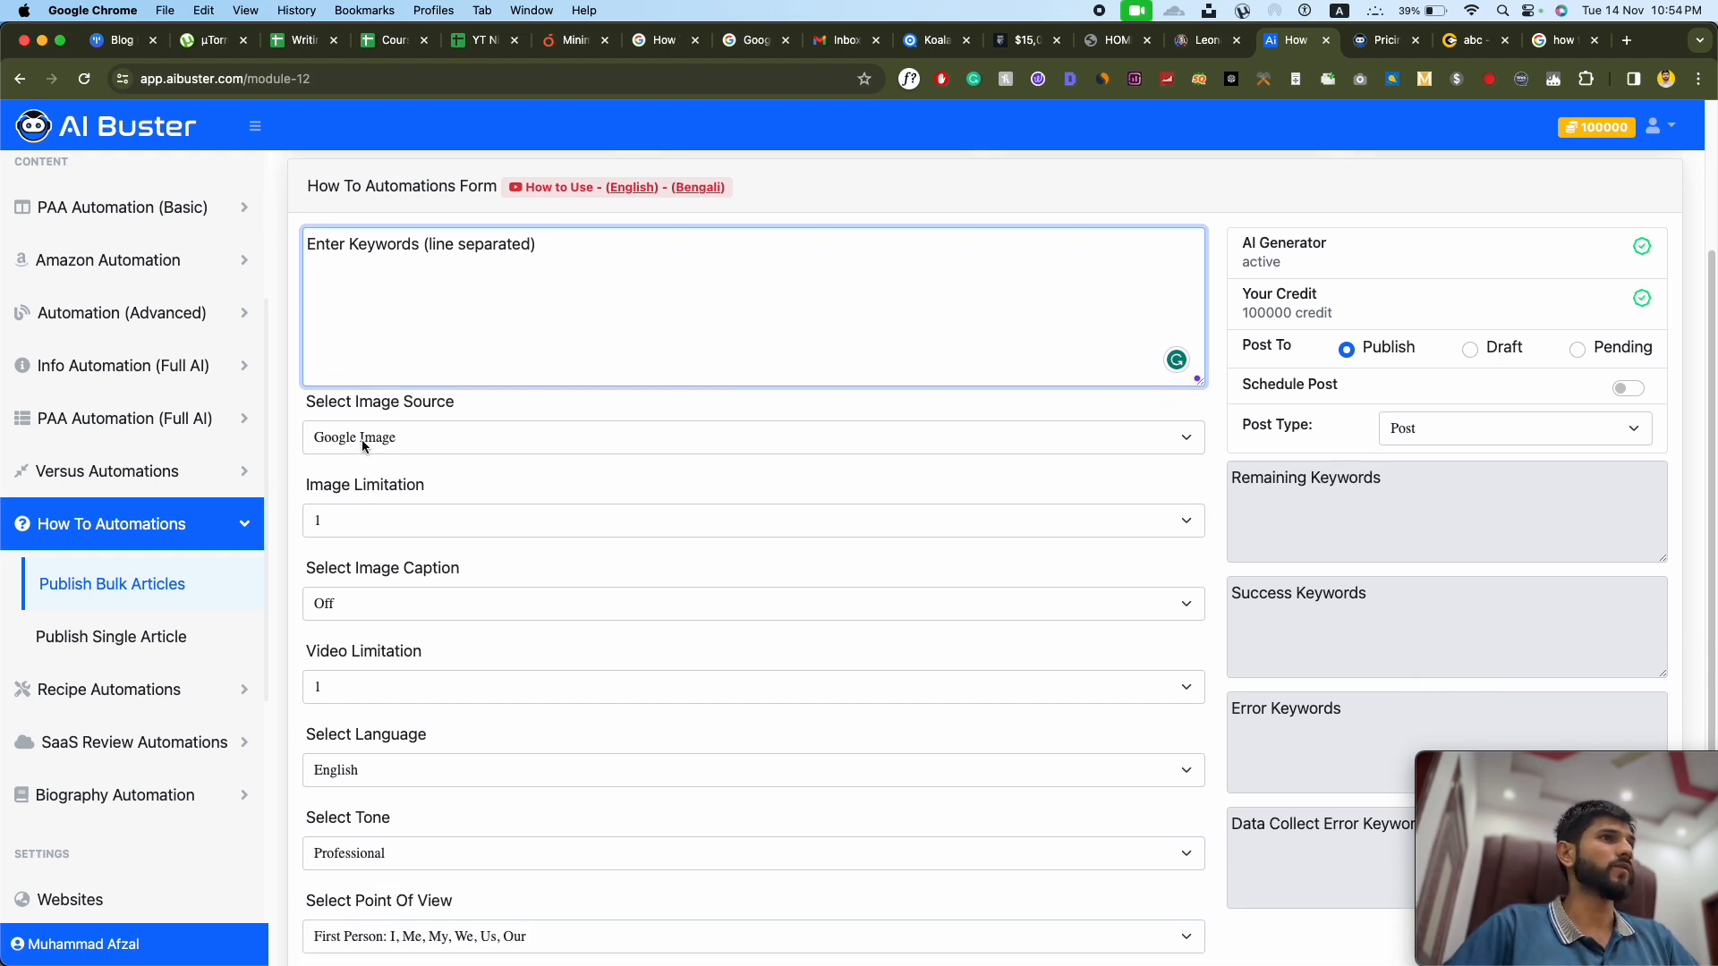
Step: Review the available image sources and set the image source to Pixabay Image
click(363, 445)
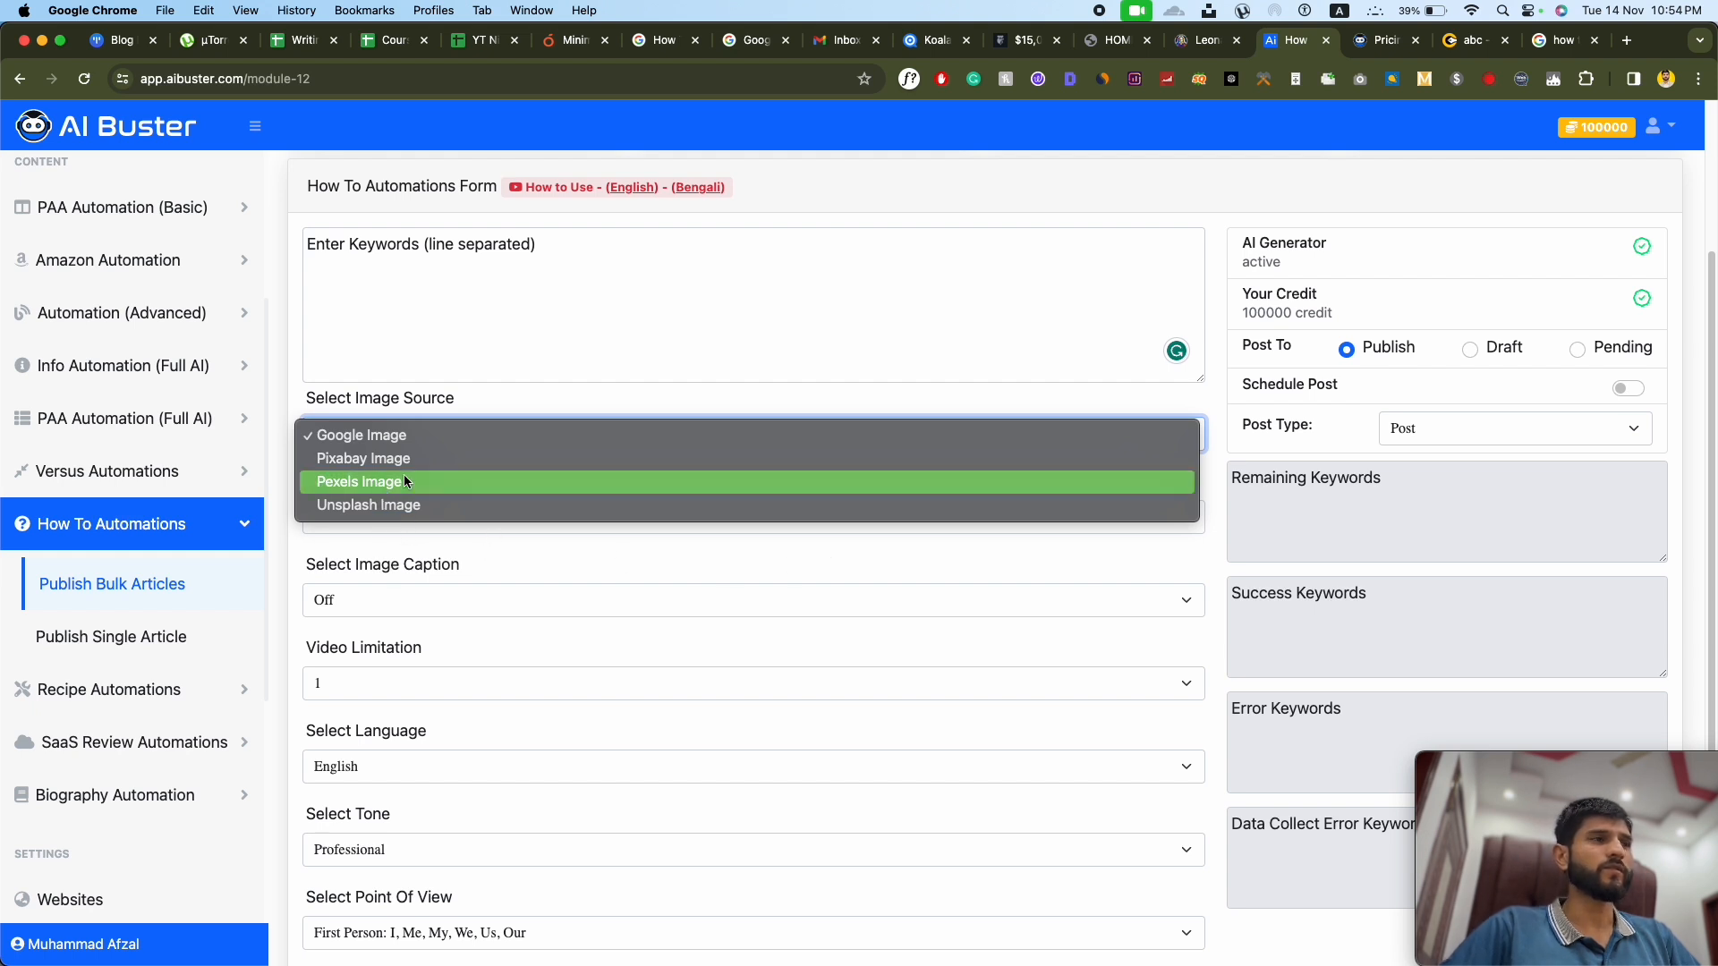
click(310, 523)
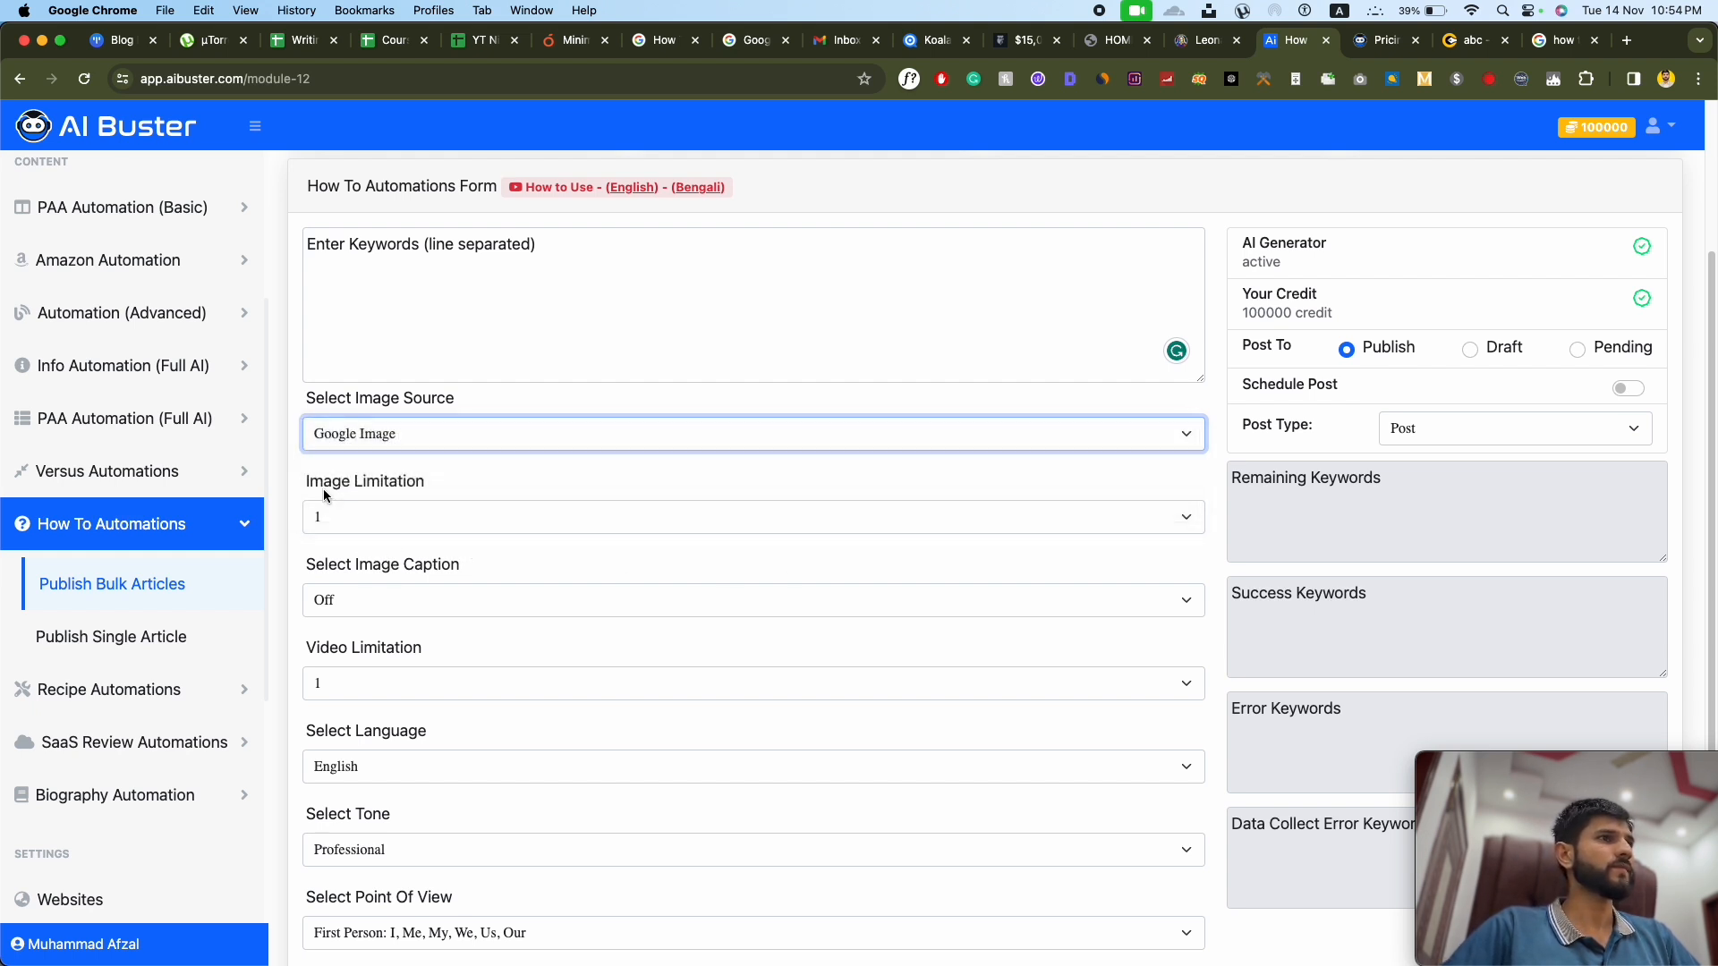
click(367, 437)
click(386, 458)
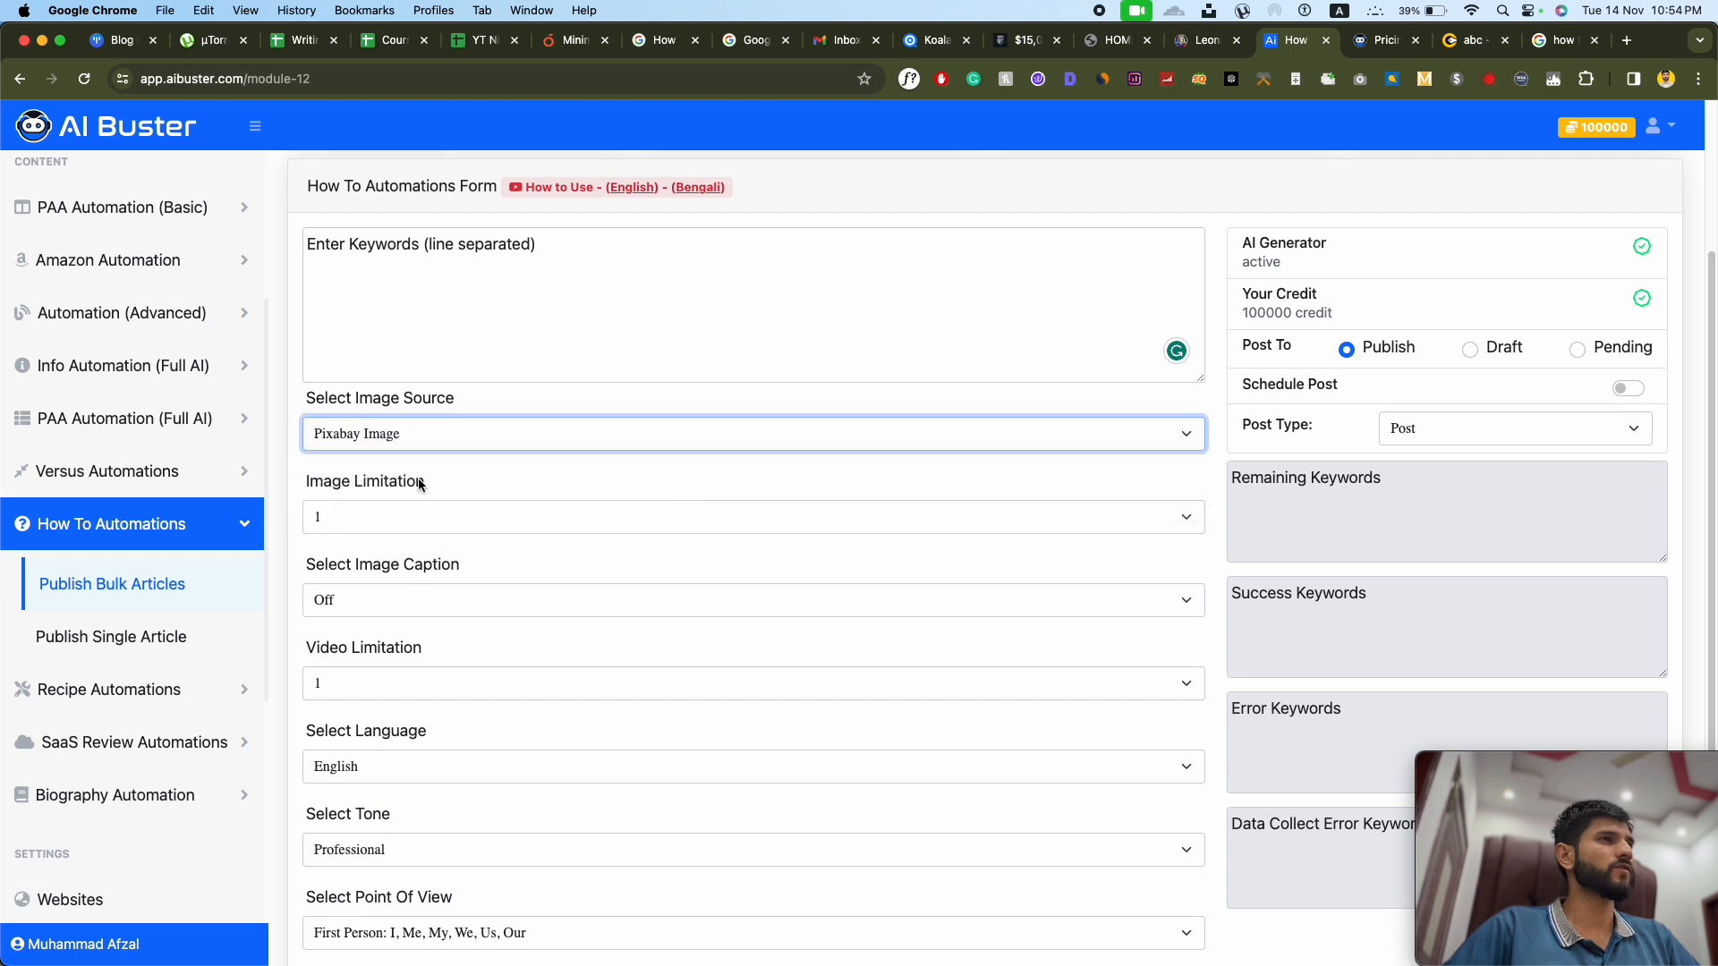
Step: Set the image limitation to 2 images per article
scroll(392, 429, down, 1)
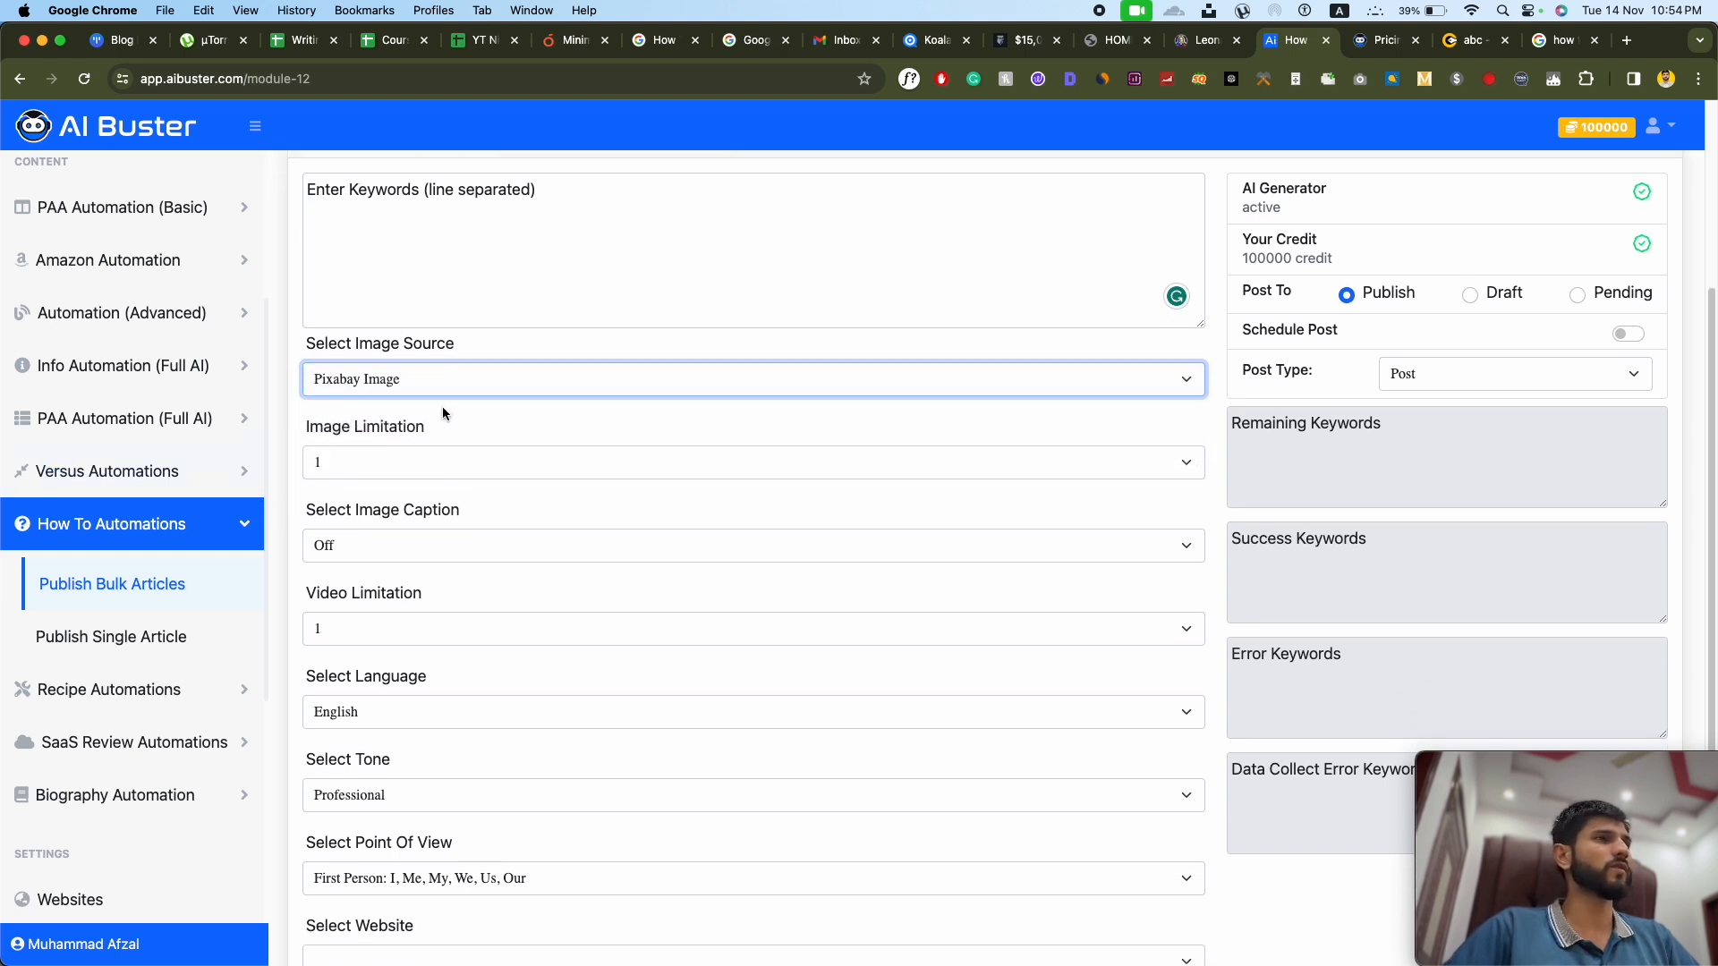
scroll(442, 406, down, 1)
scroll(376, 374, down, 1)
click(409, 383)
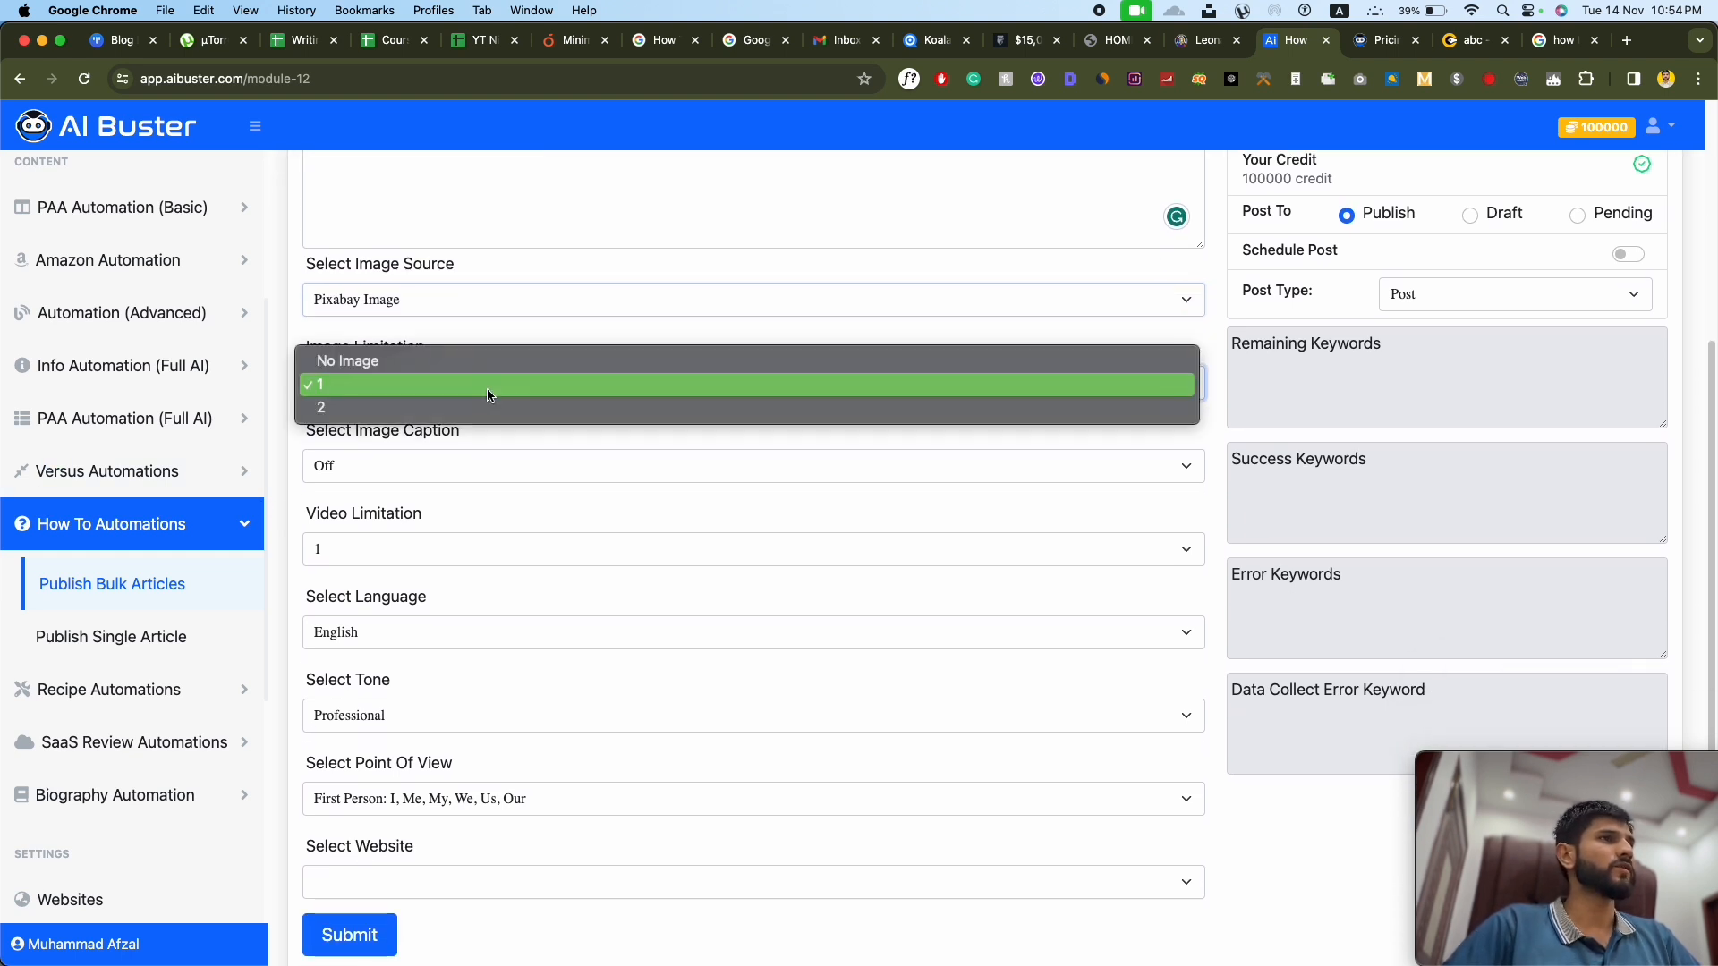
click(436, 404)
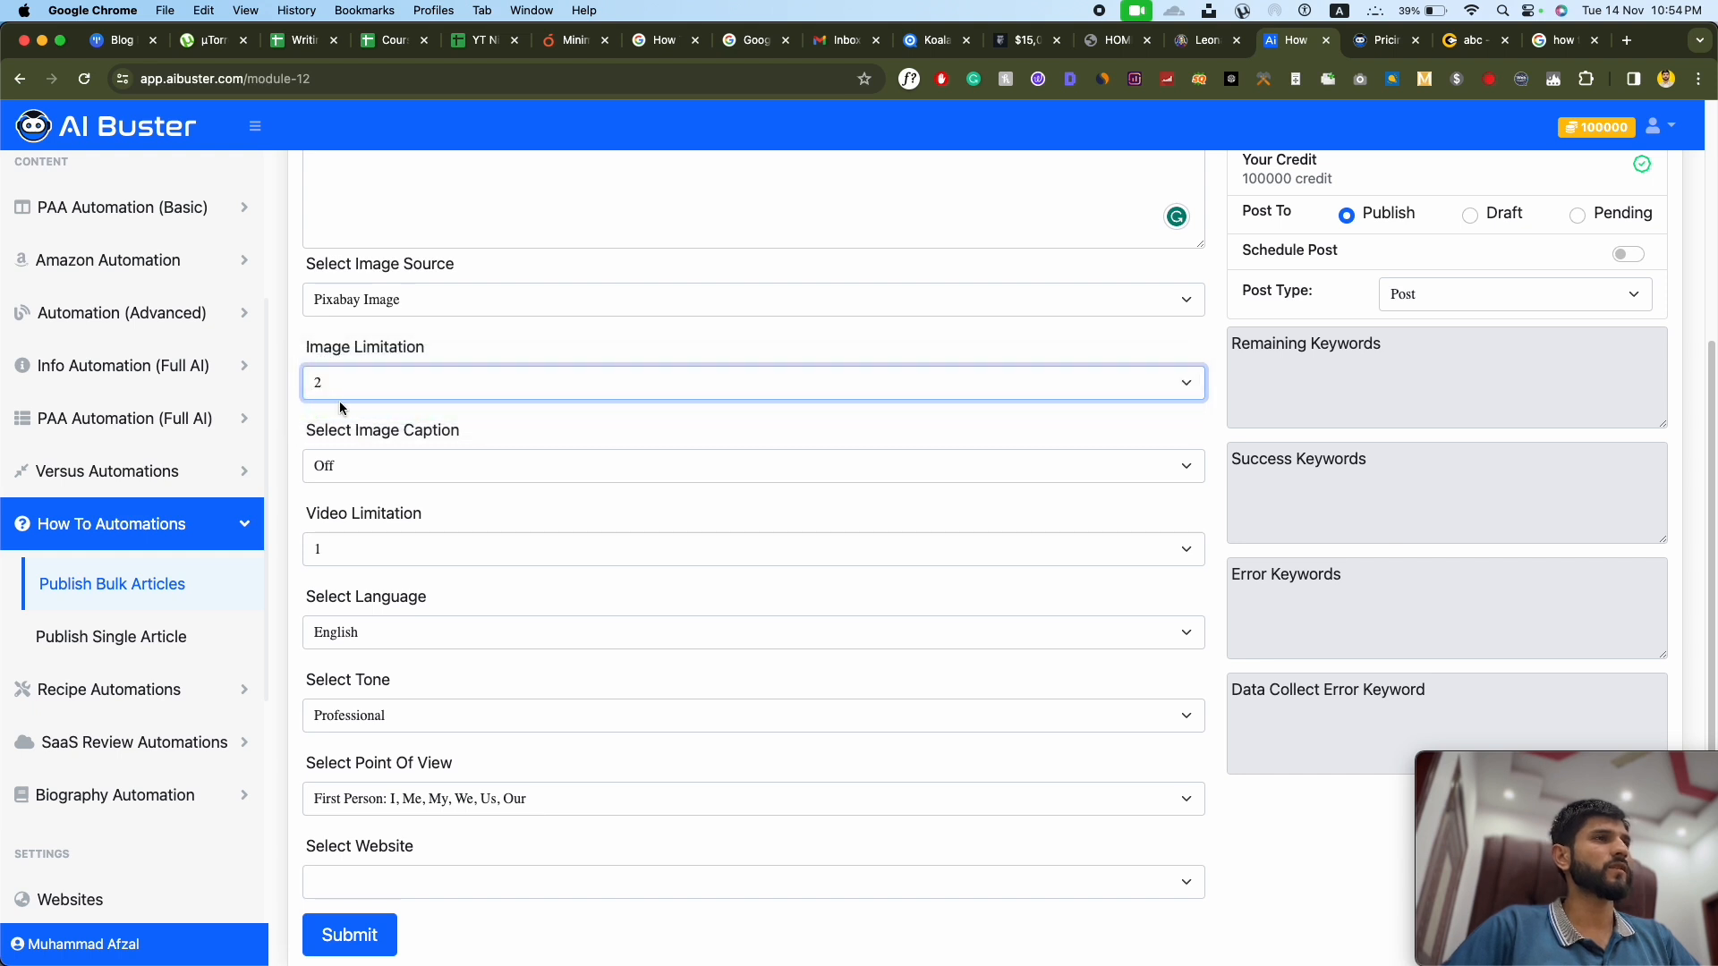
click(497, 394)
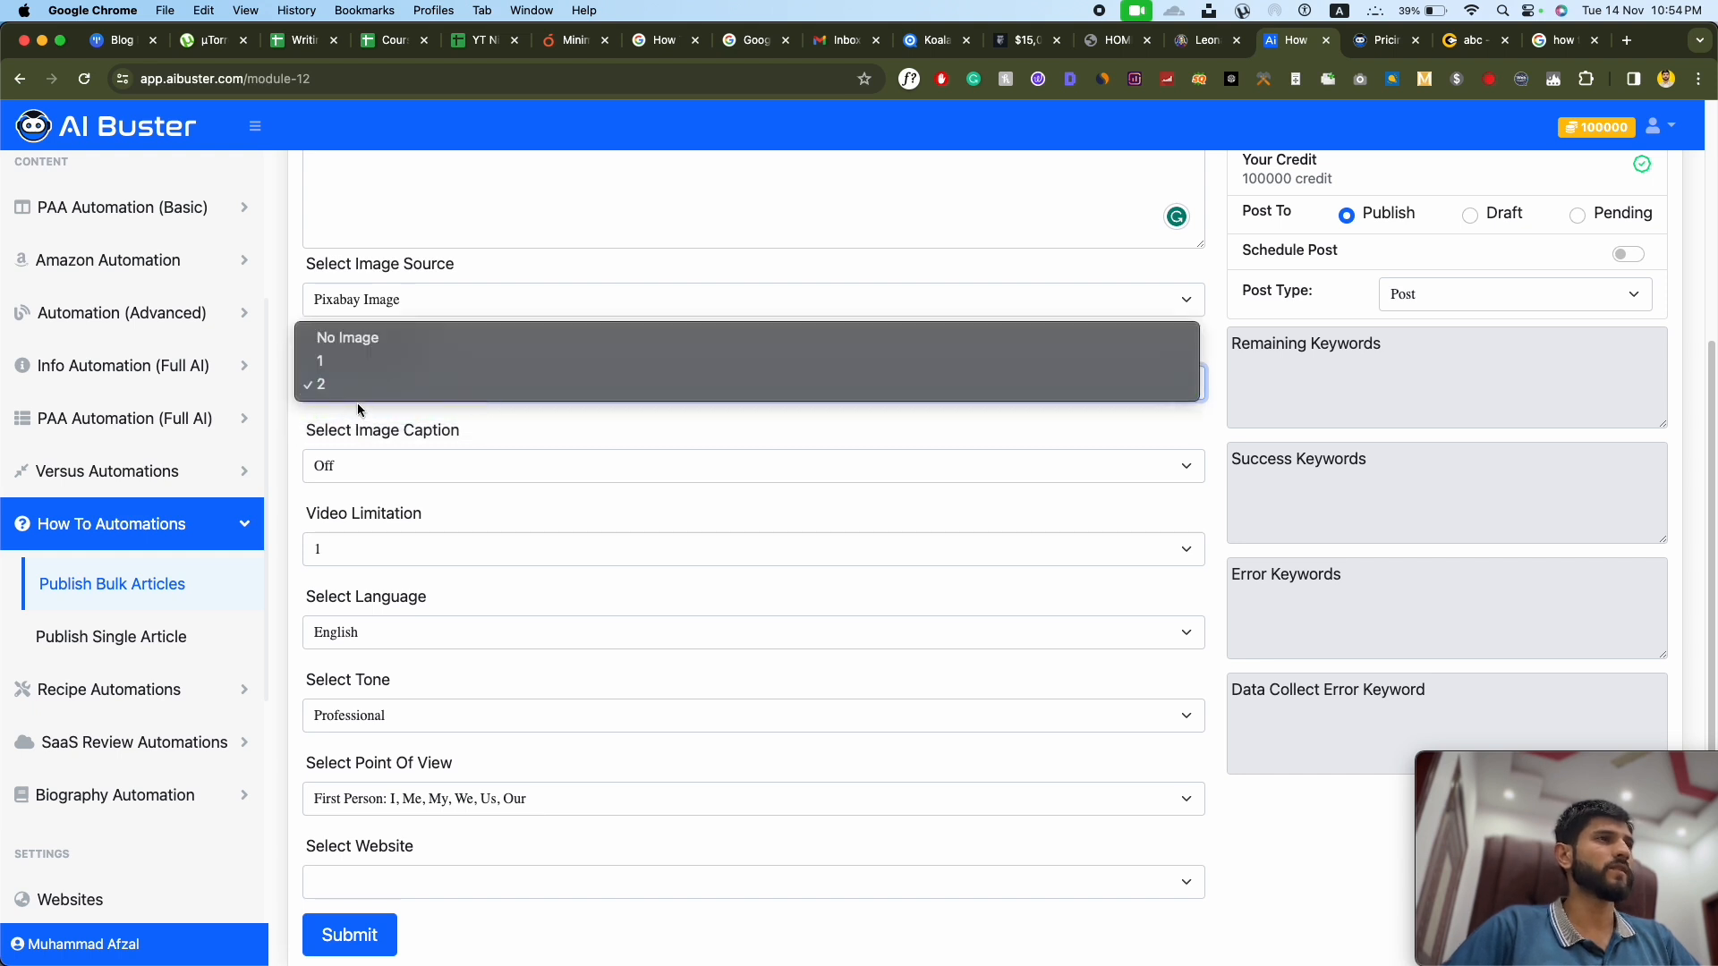
click(357, 402)
Step: Turn image captions on and keep the video limitation at 1
scroll(361, 394, down, 2)
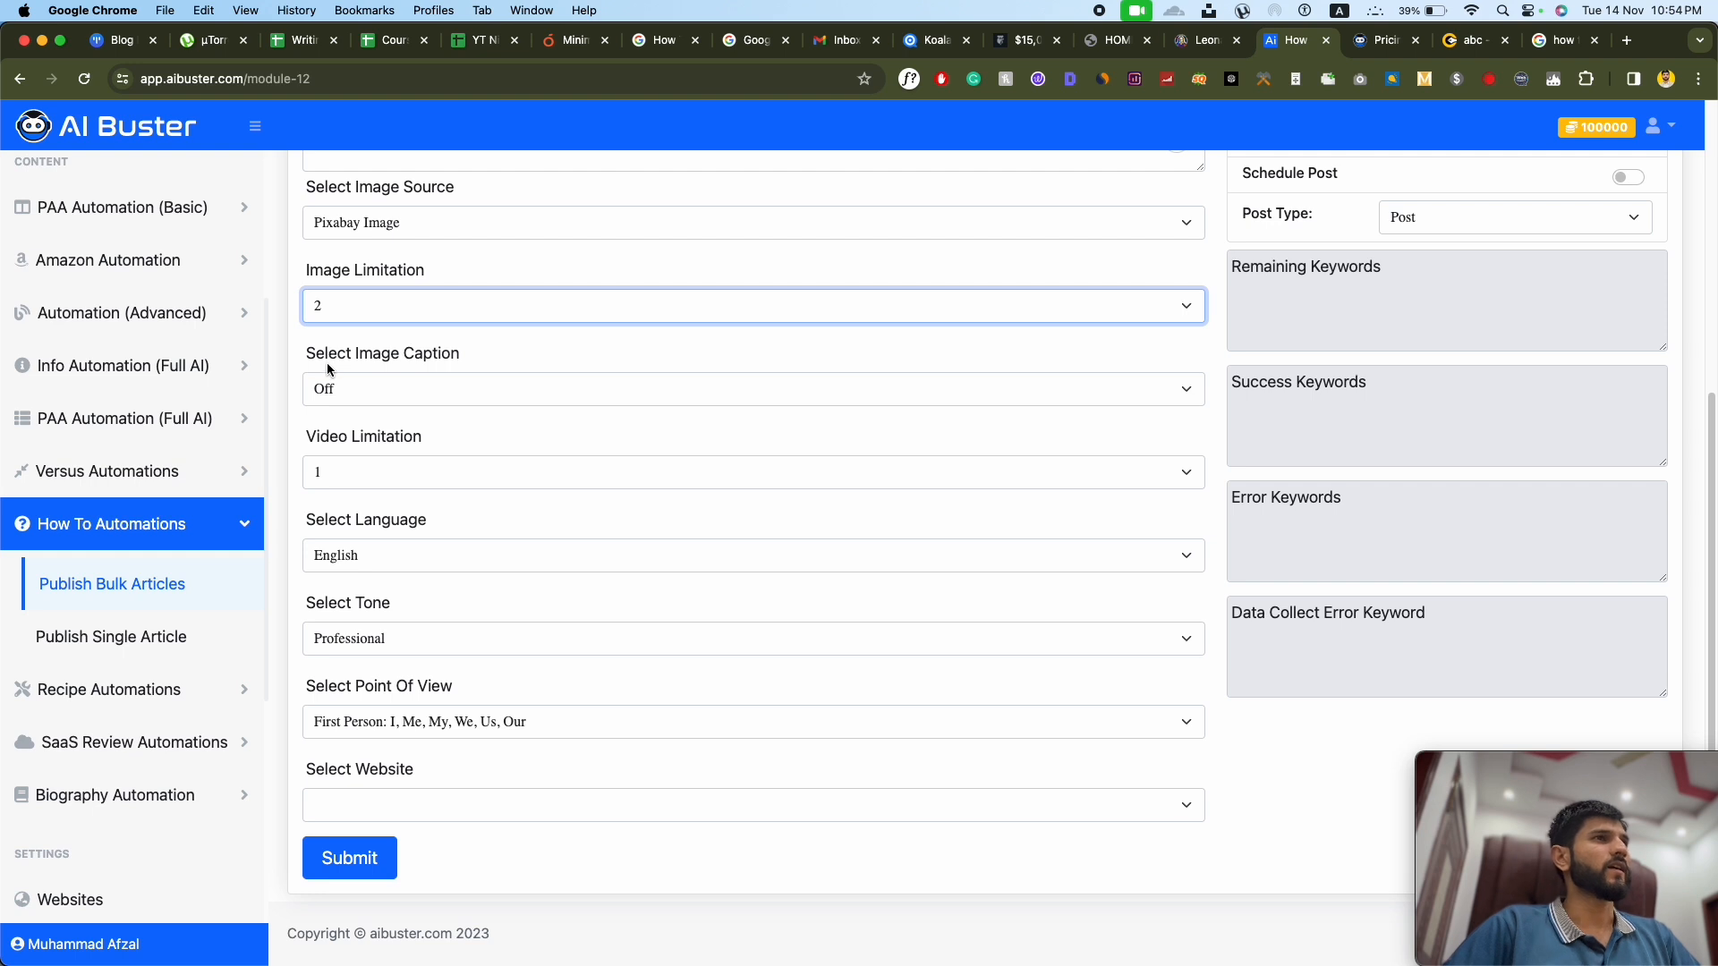
click(327, 375)
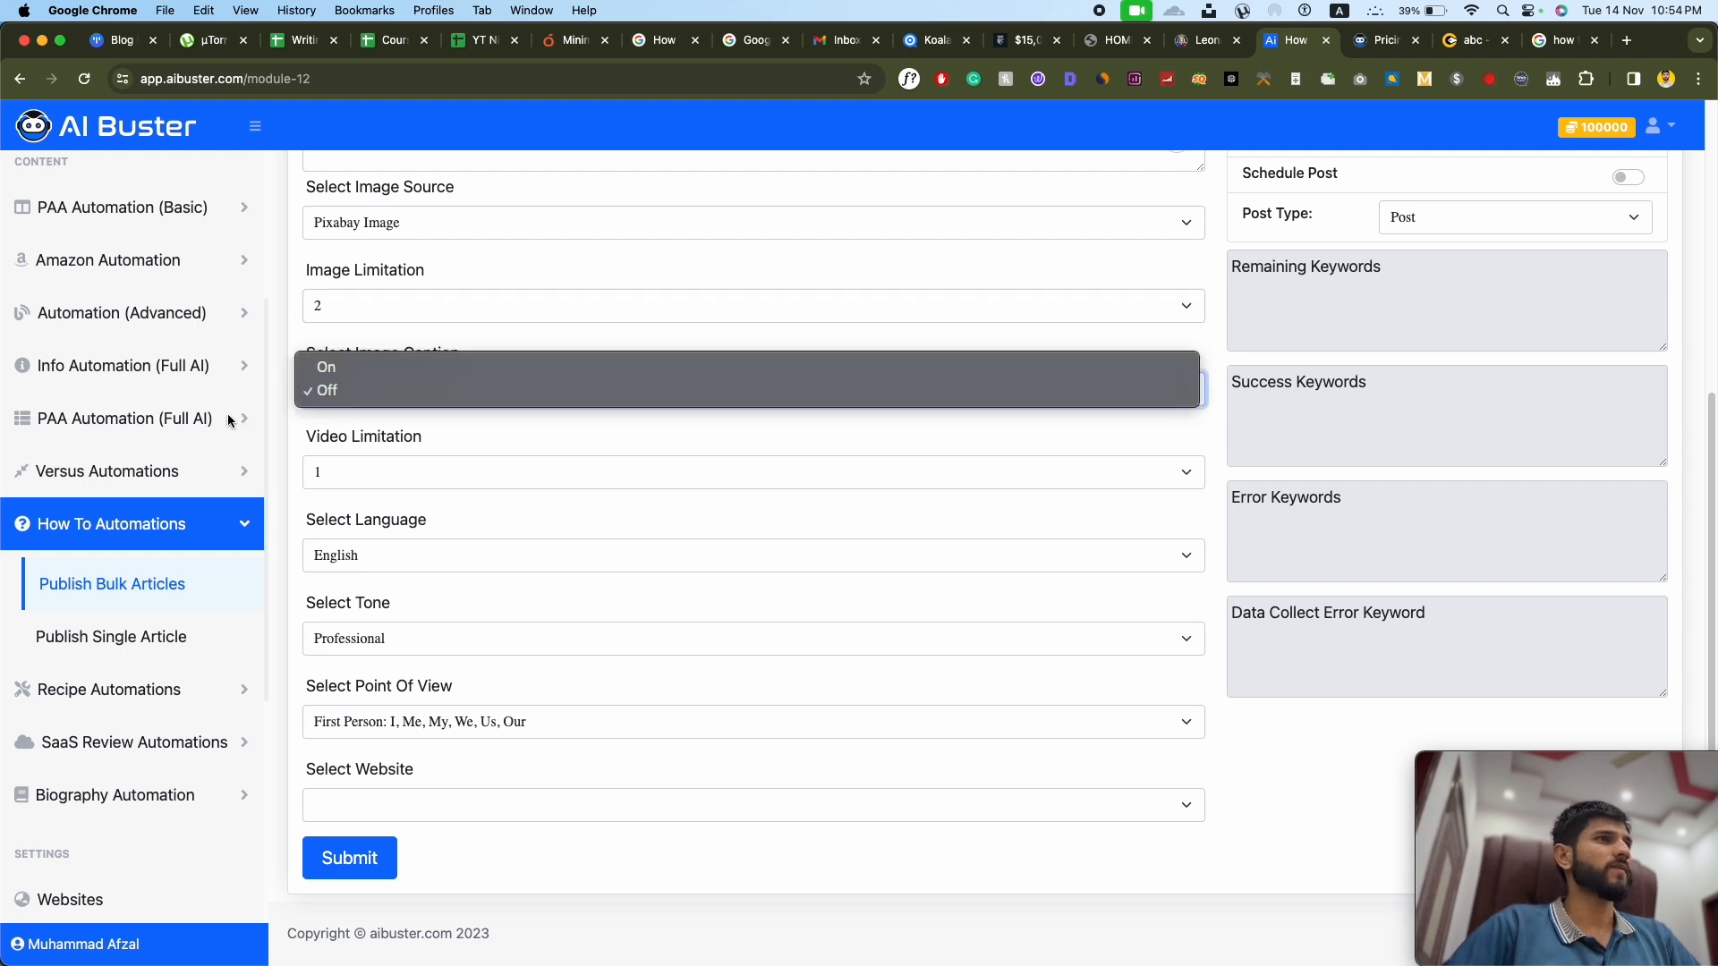
click(372, 369)
scroll(411, 411, down, 1)
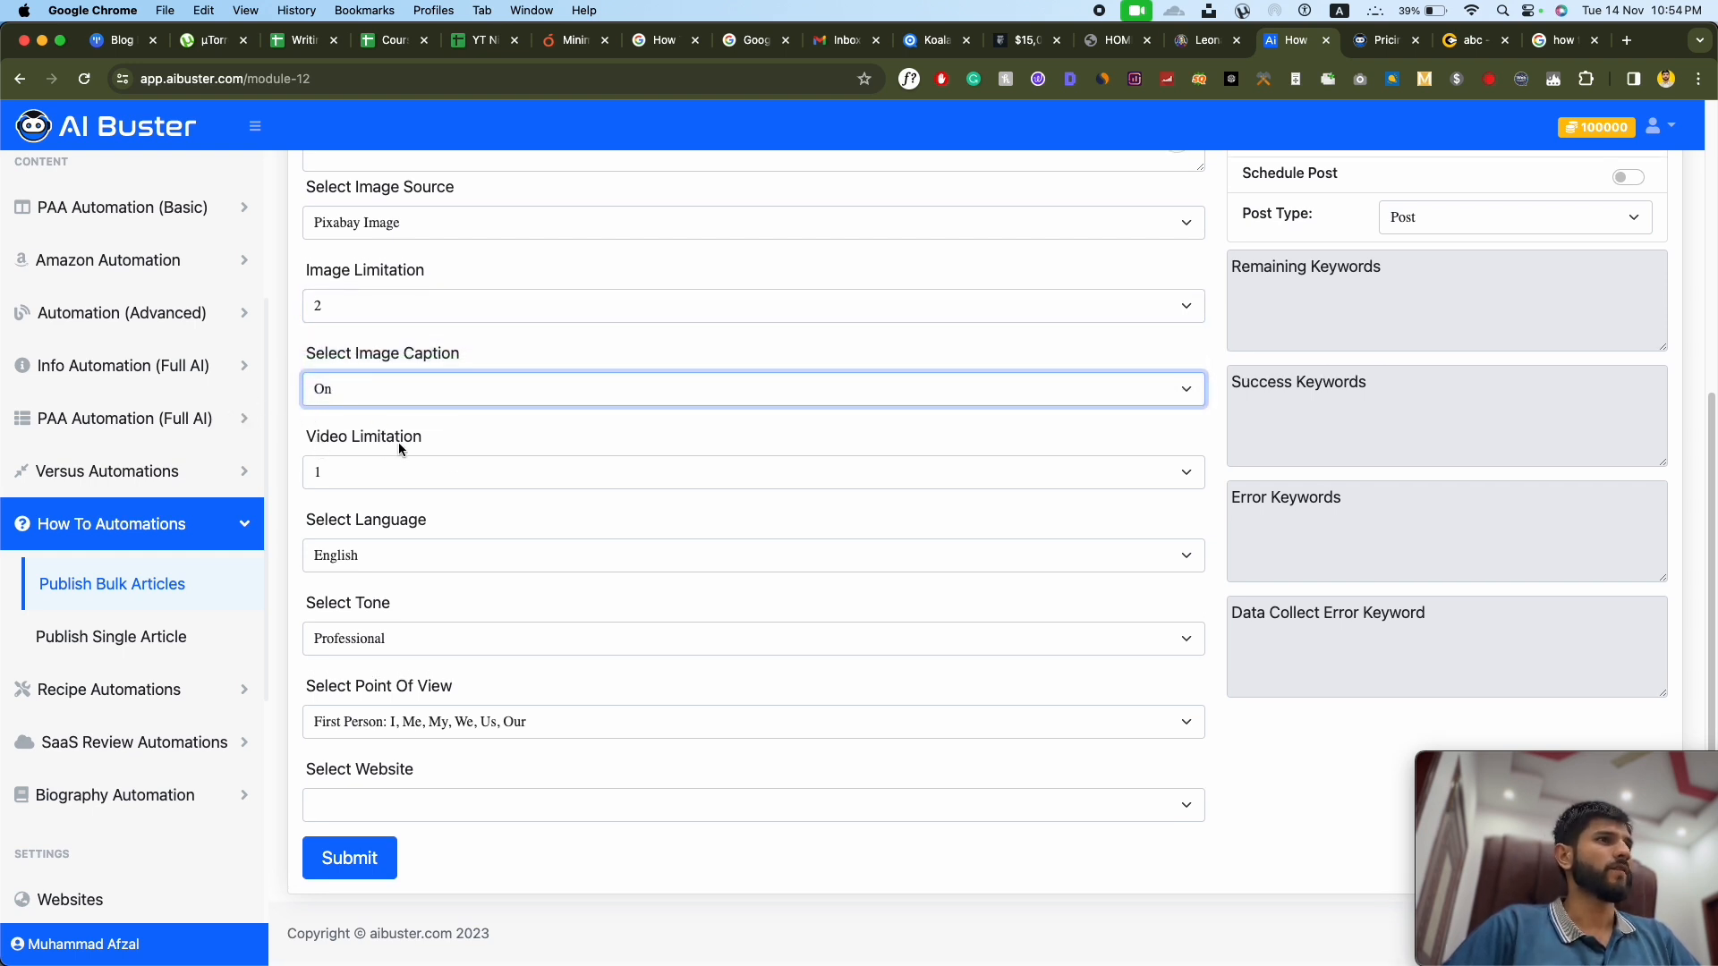
click(380, 470)
click(378, 485)
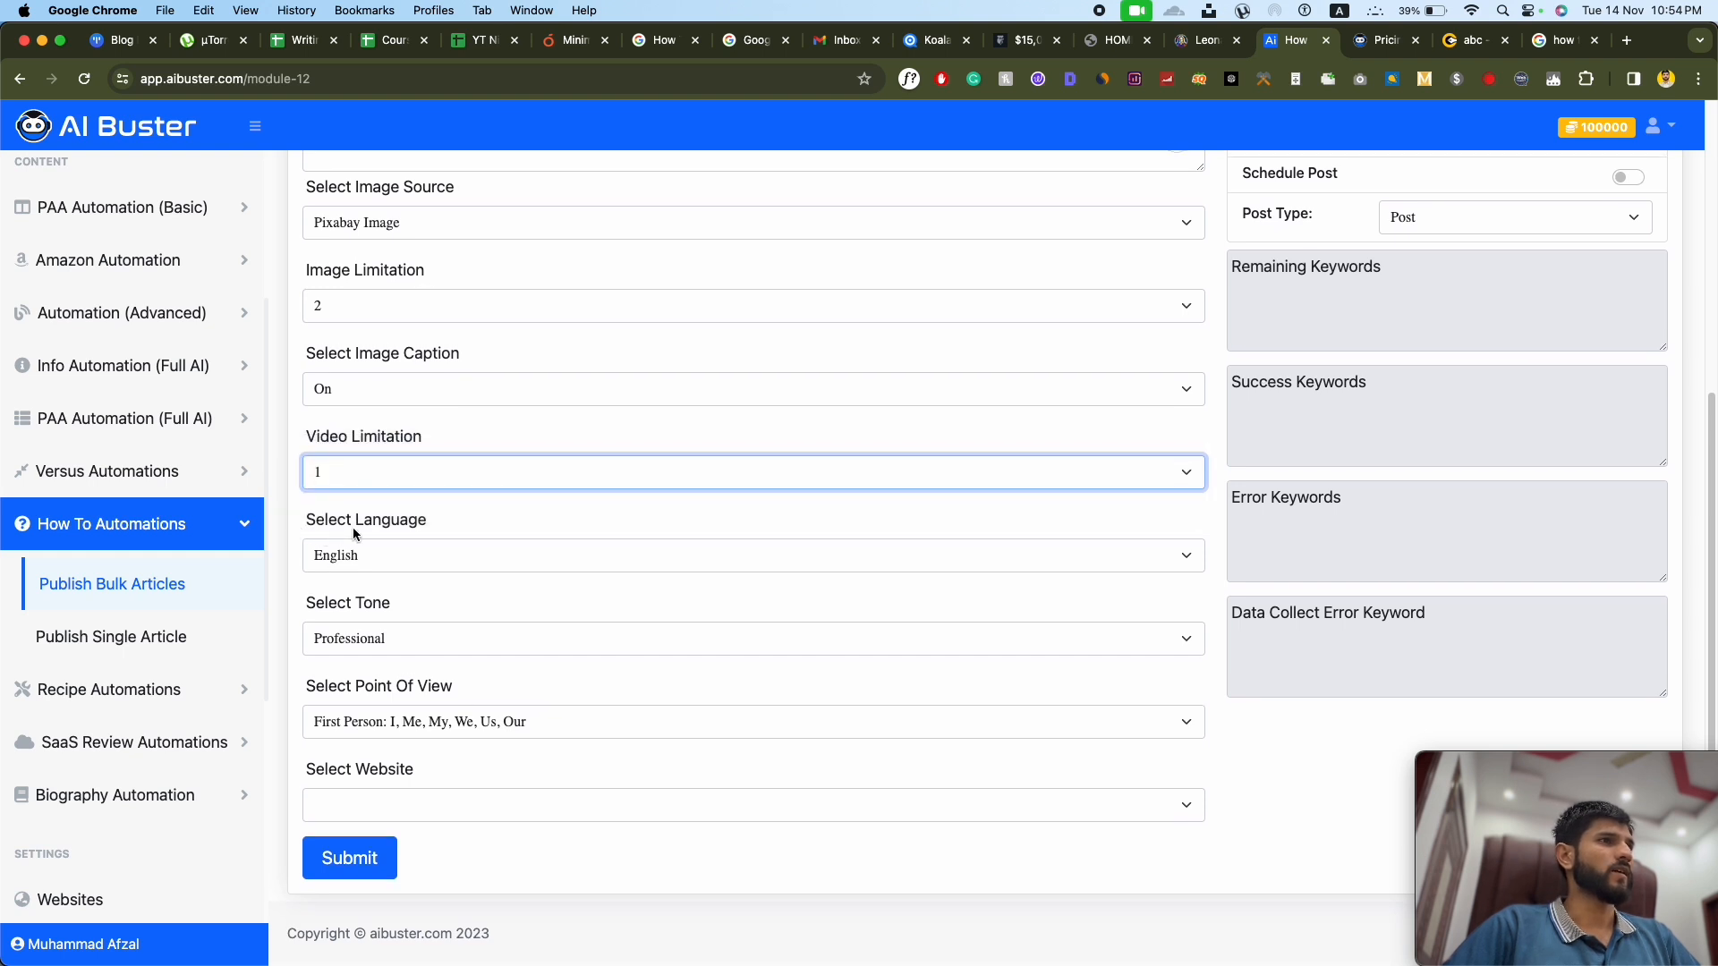
Step: Set the article tone to Creative and keep the point of view at First Person: I, Me, My, We, Us, Our
click(376, 628)
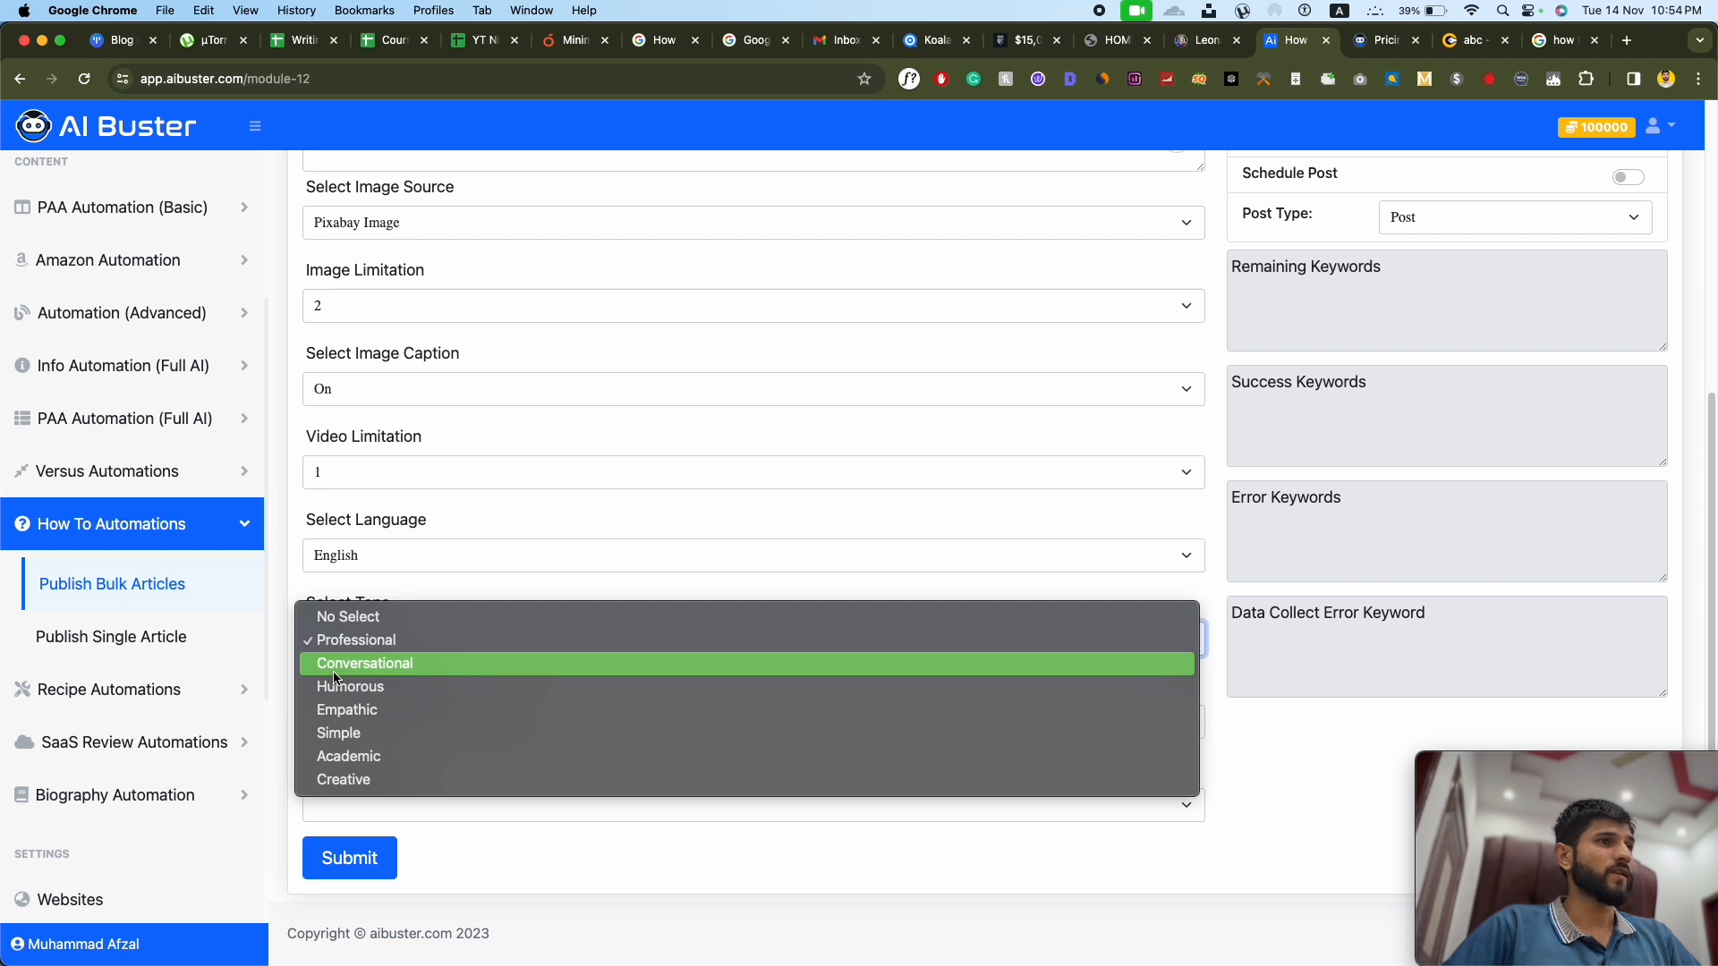
click(345, 779)
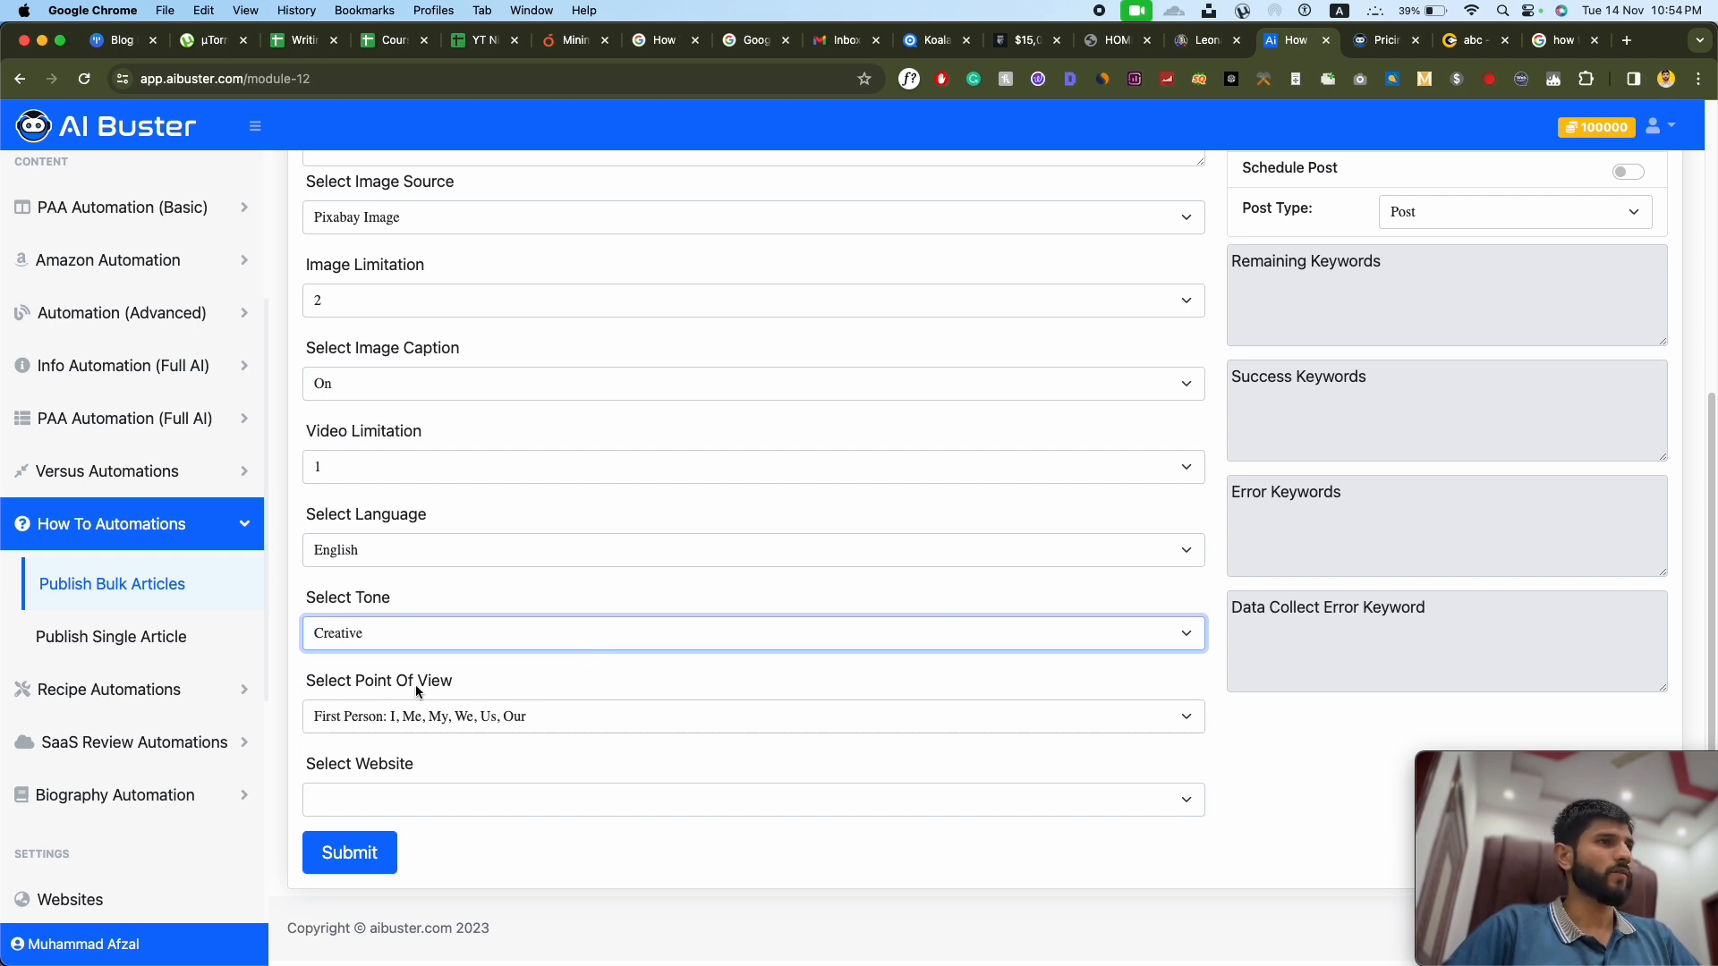
click(454, 716)
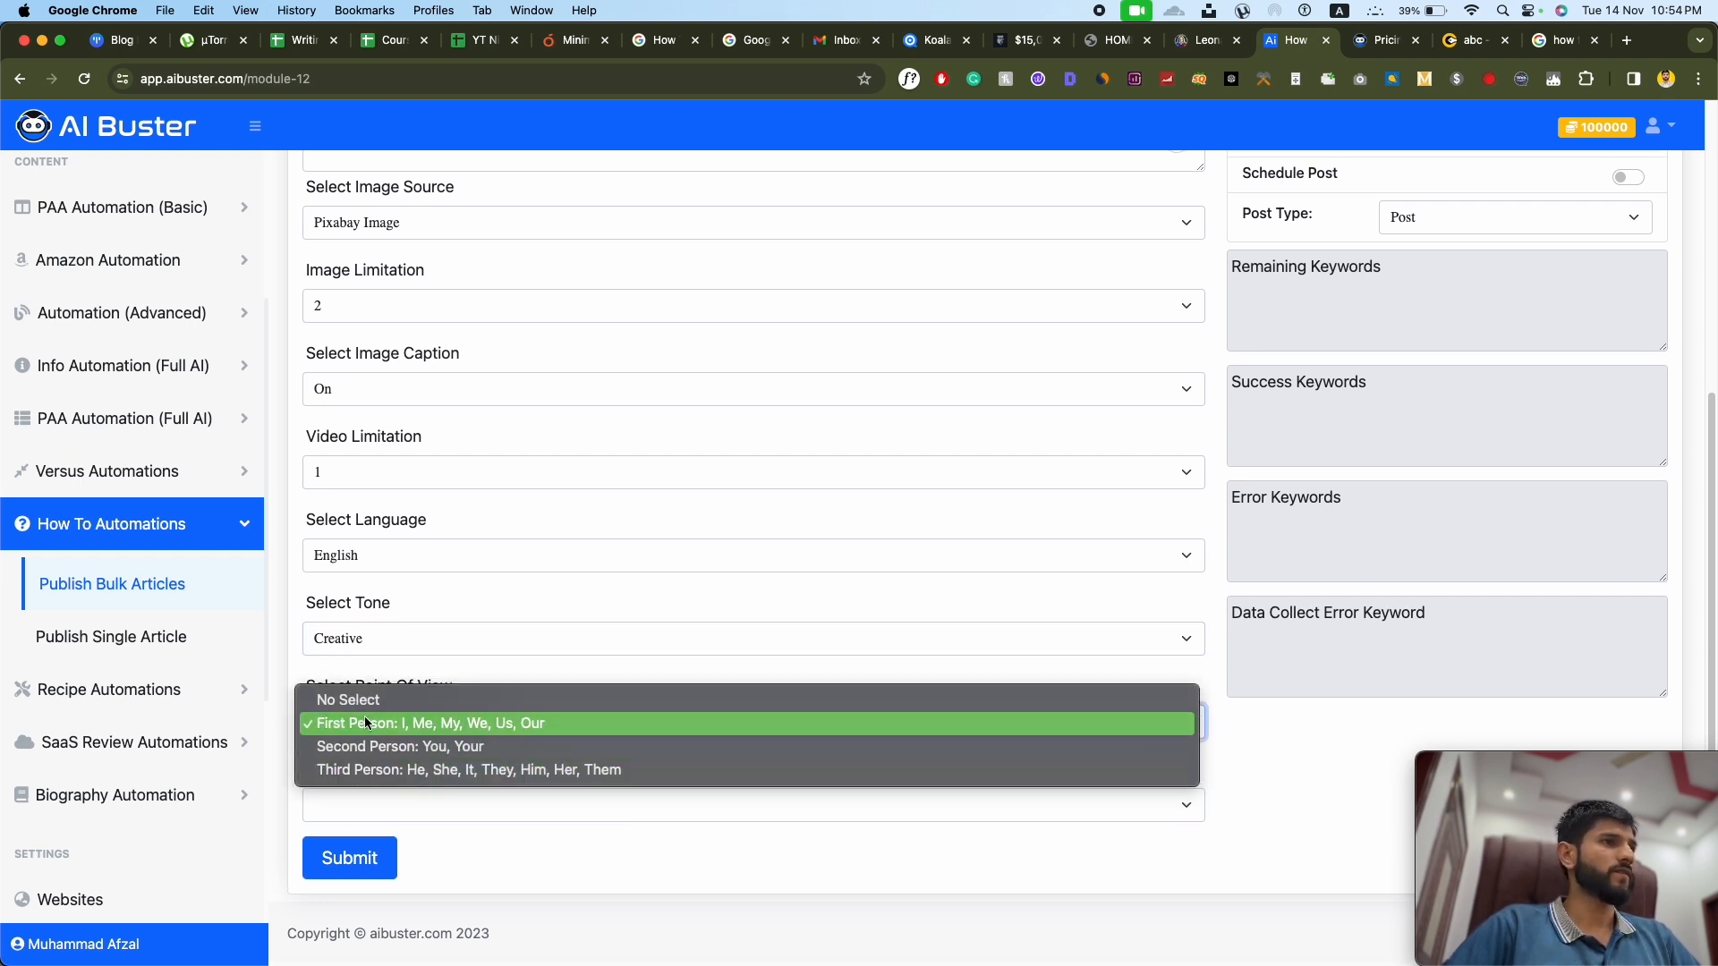
click(482, 722)
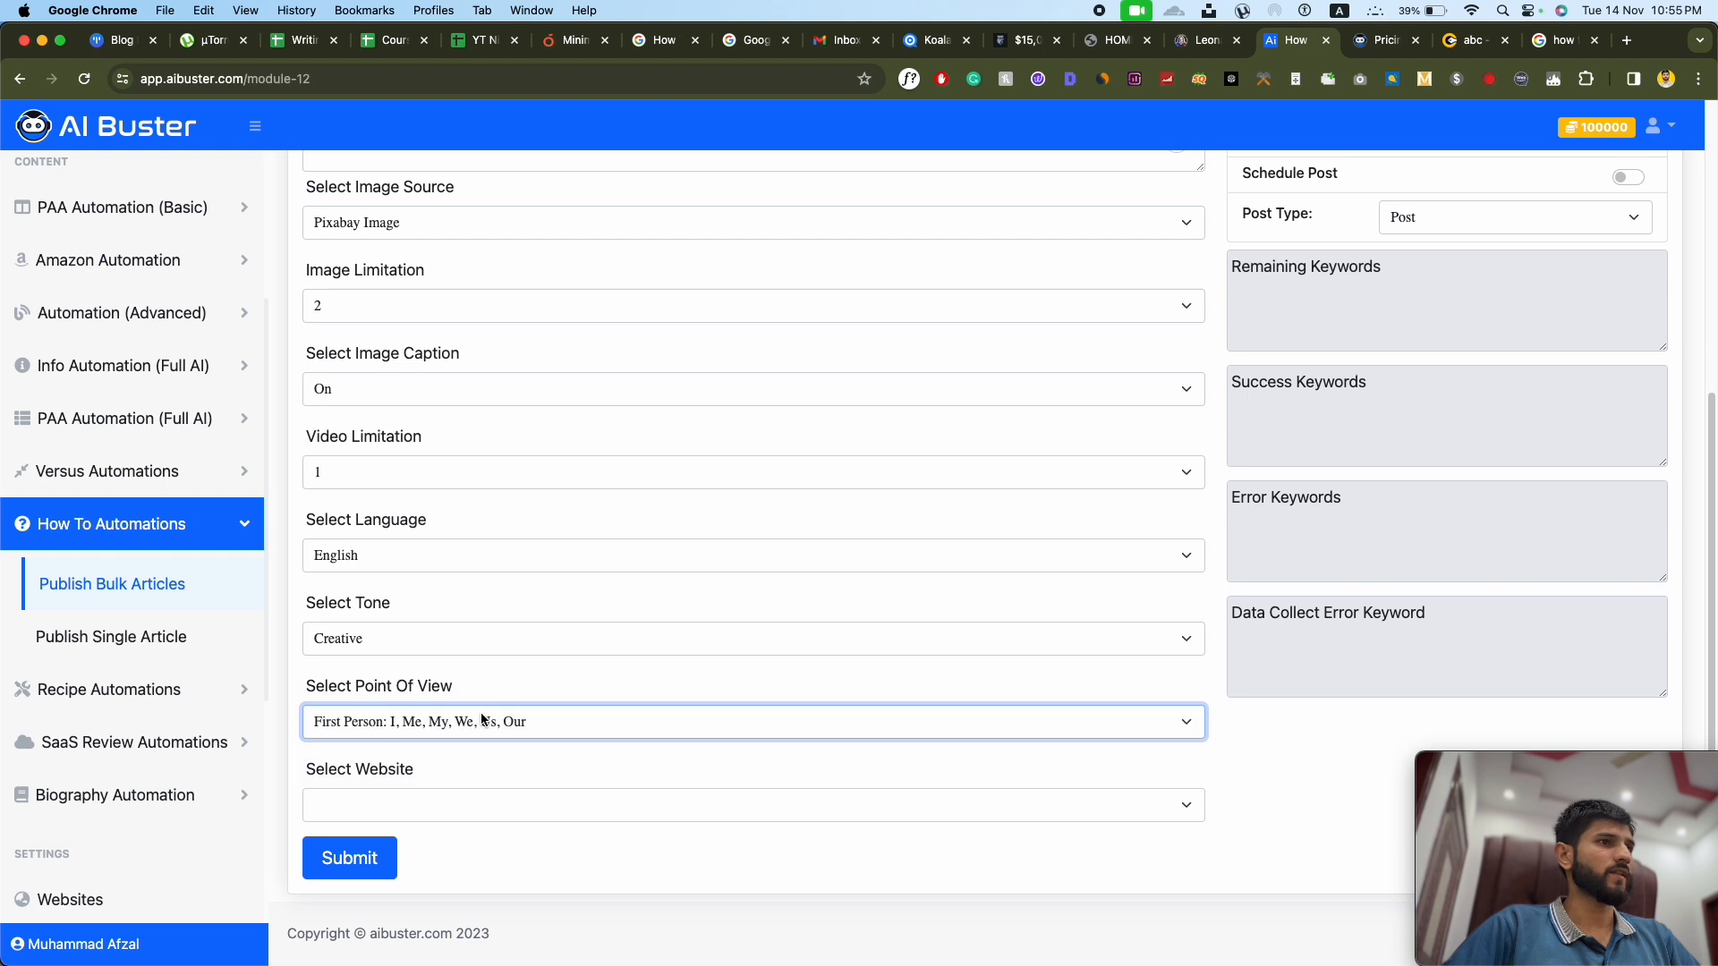
click(364, 805)
click(466, 832)
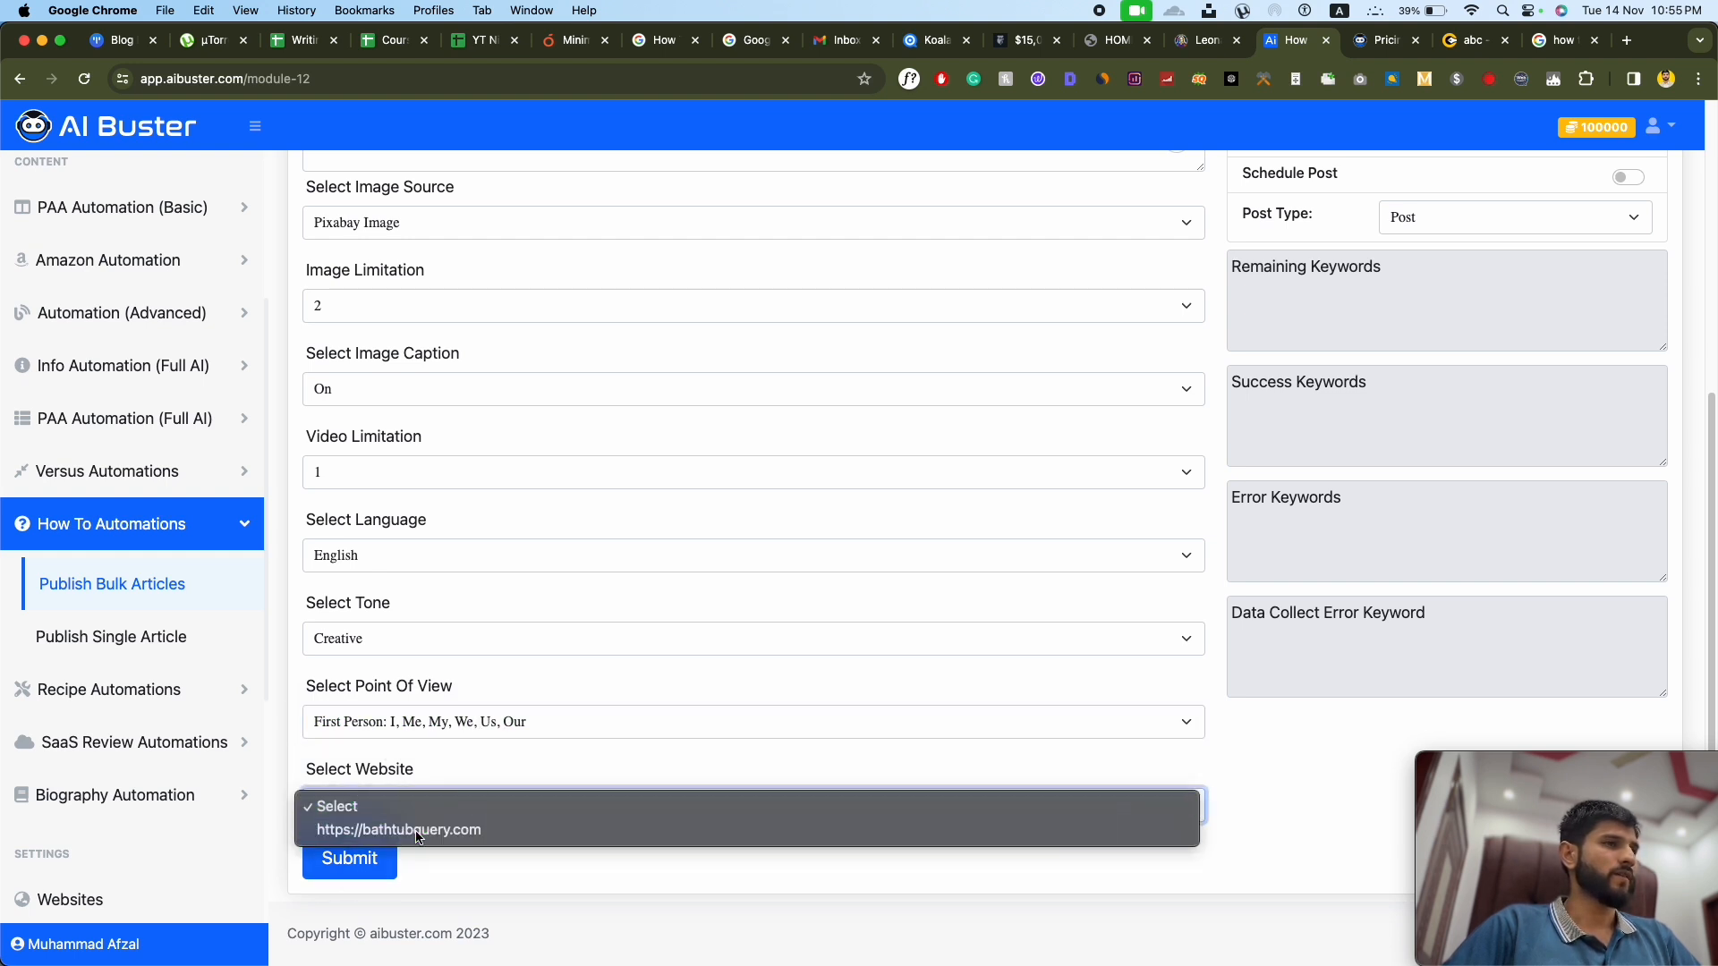
scroll(678, 663, down, 1)
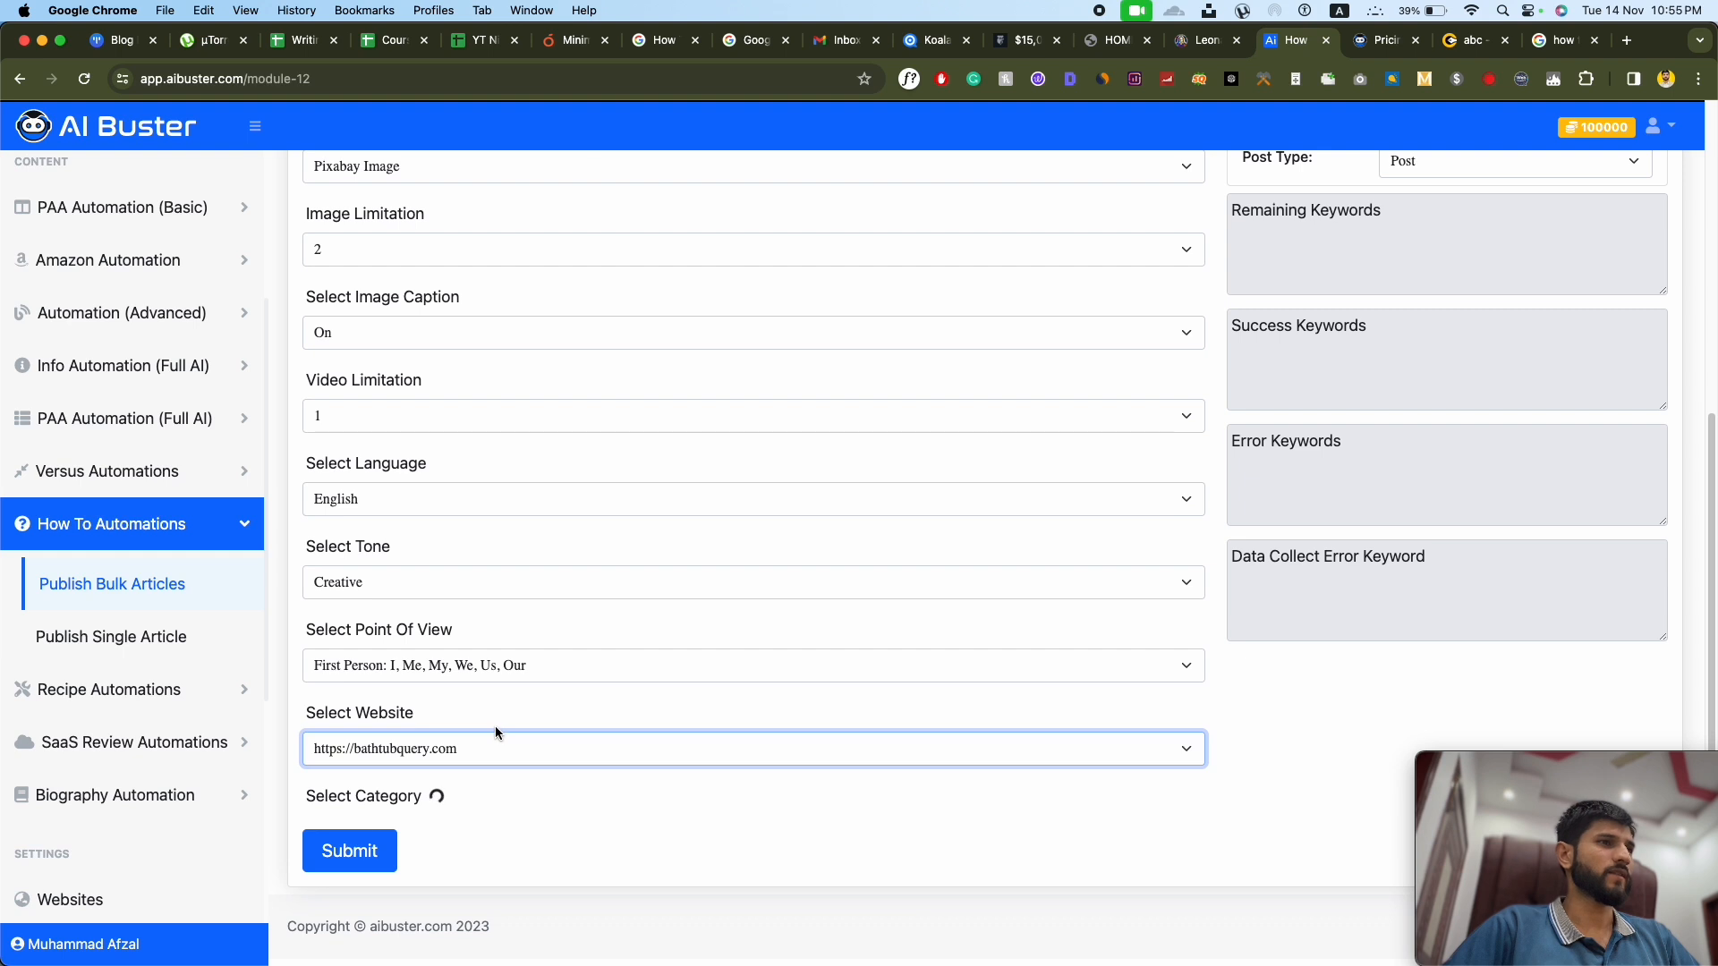
scroll(488, 751, down, 1)
click(474, 802)
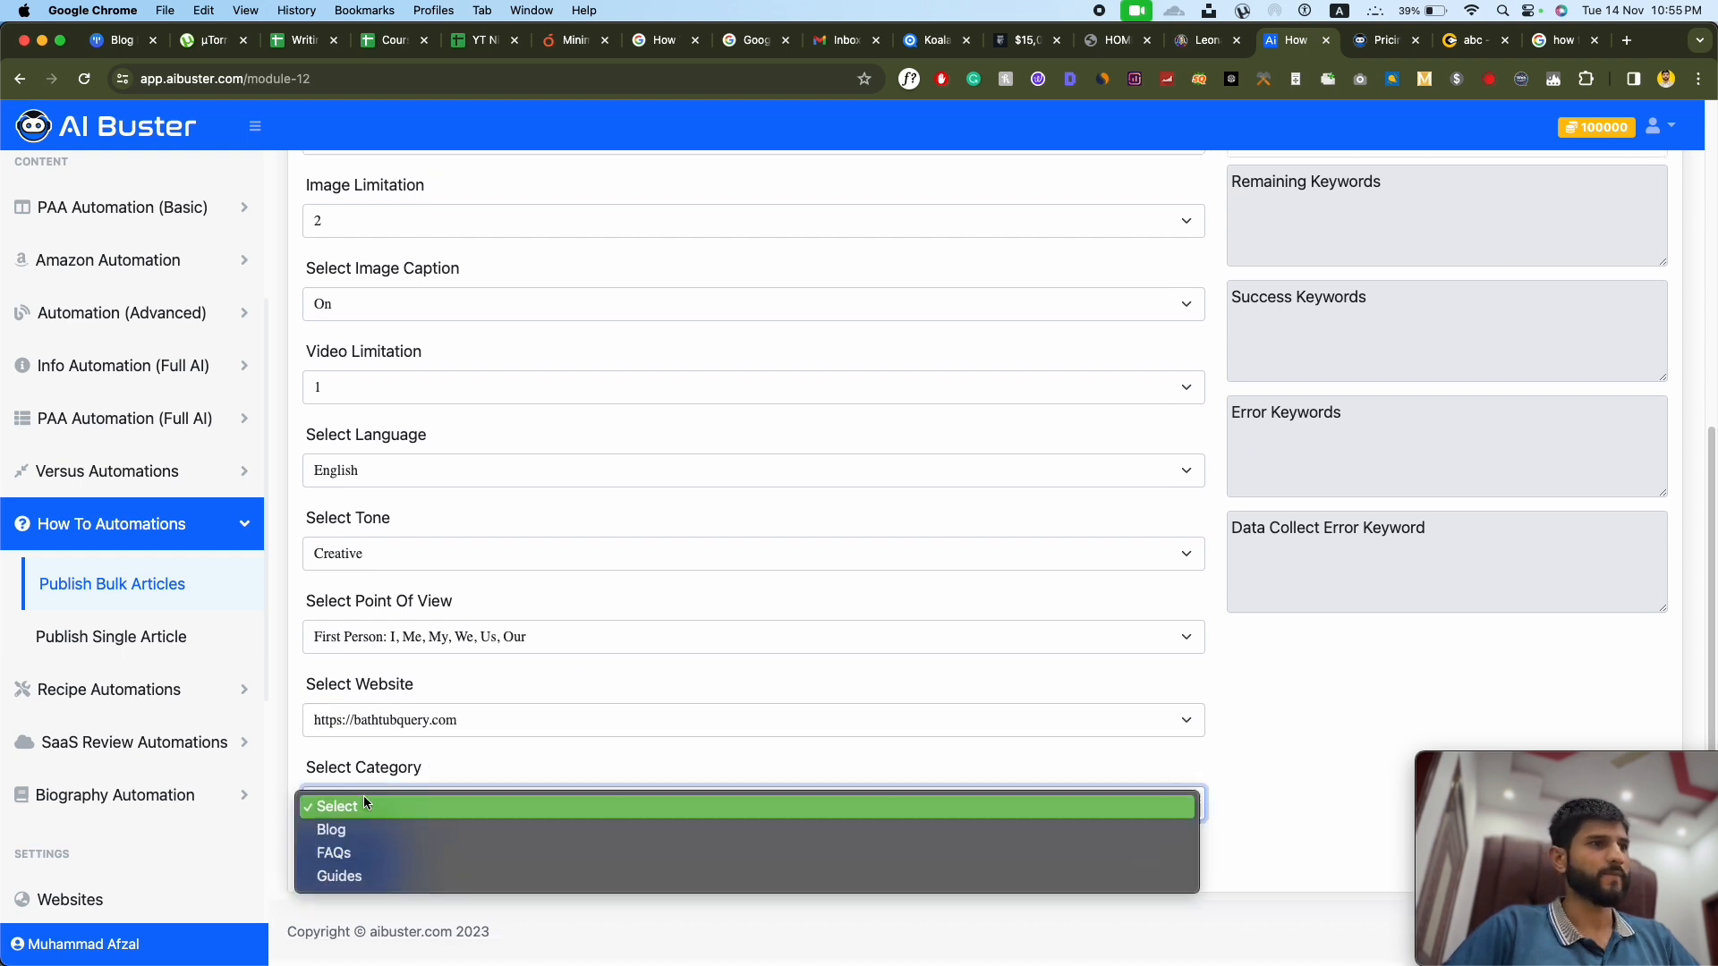
click(351, 852)
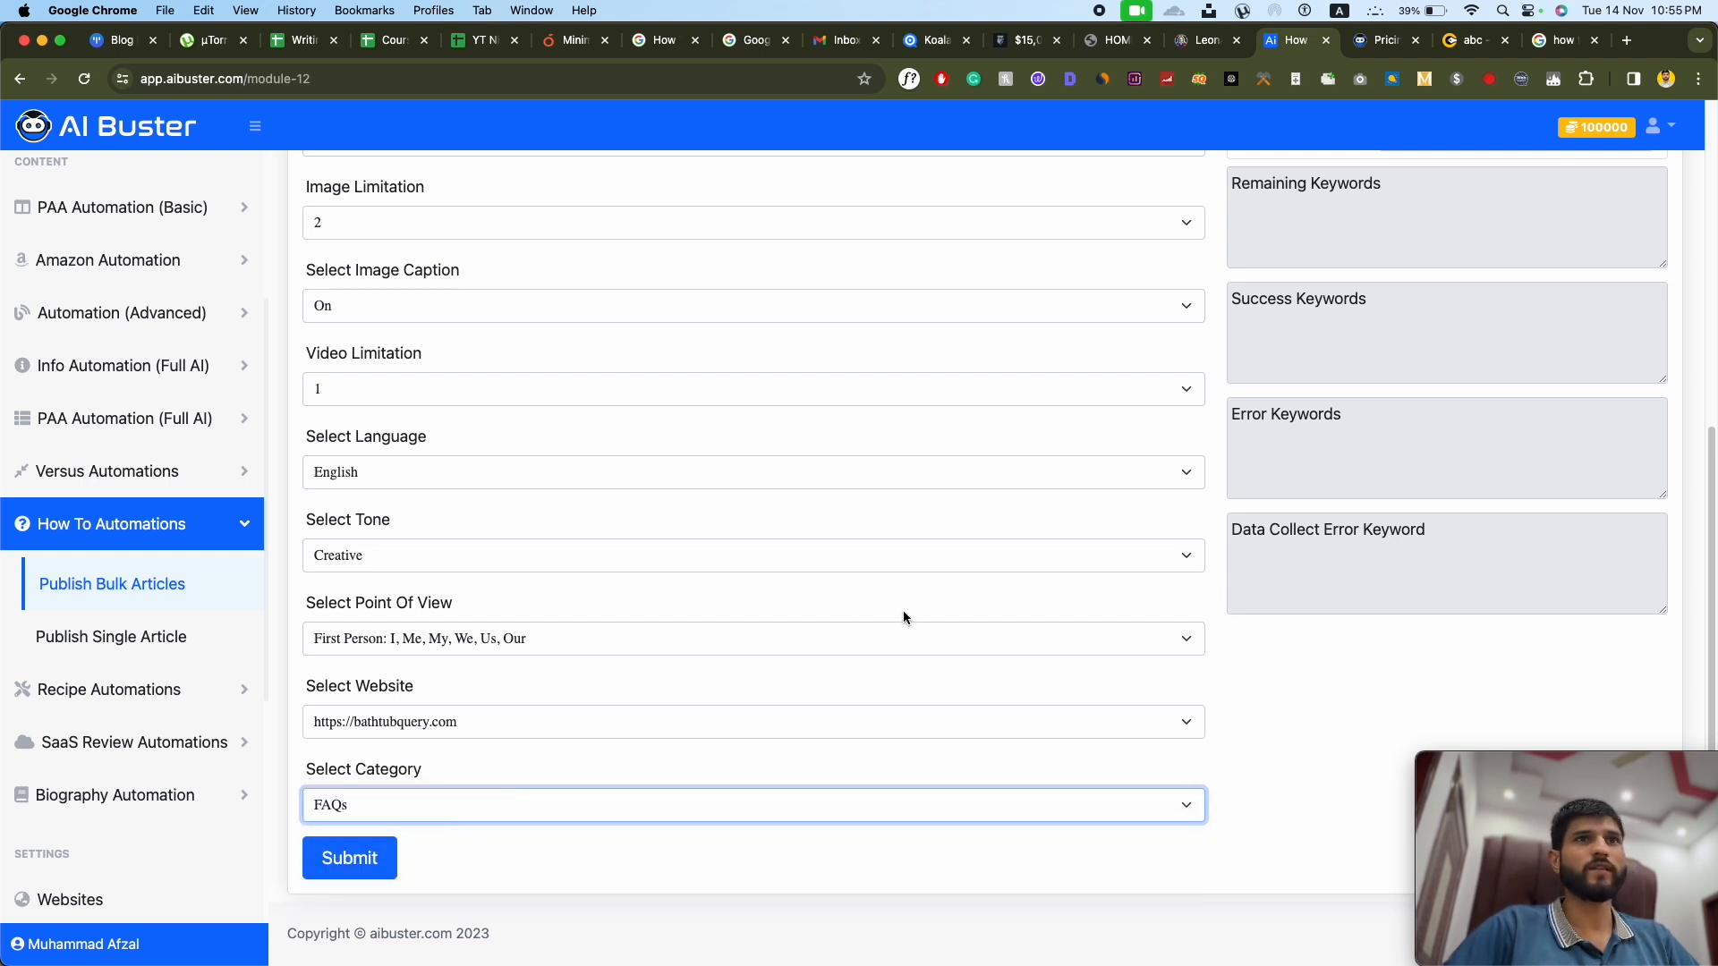
Step: Fill the keyword box with six how-to bathtub cleaning keywords copied from Google's predictions for "how to clean bathtub with baking soda", leaving out the washing machine one
scroll(903, 617, up, 10)
scroll(905, 608, down, 2)
click(501, 416)
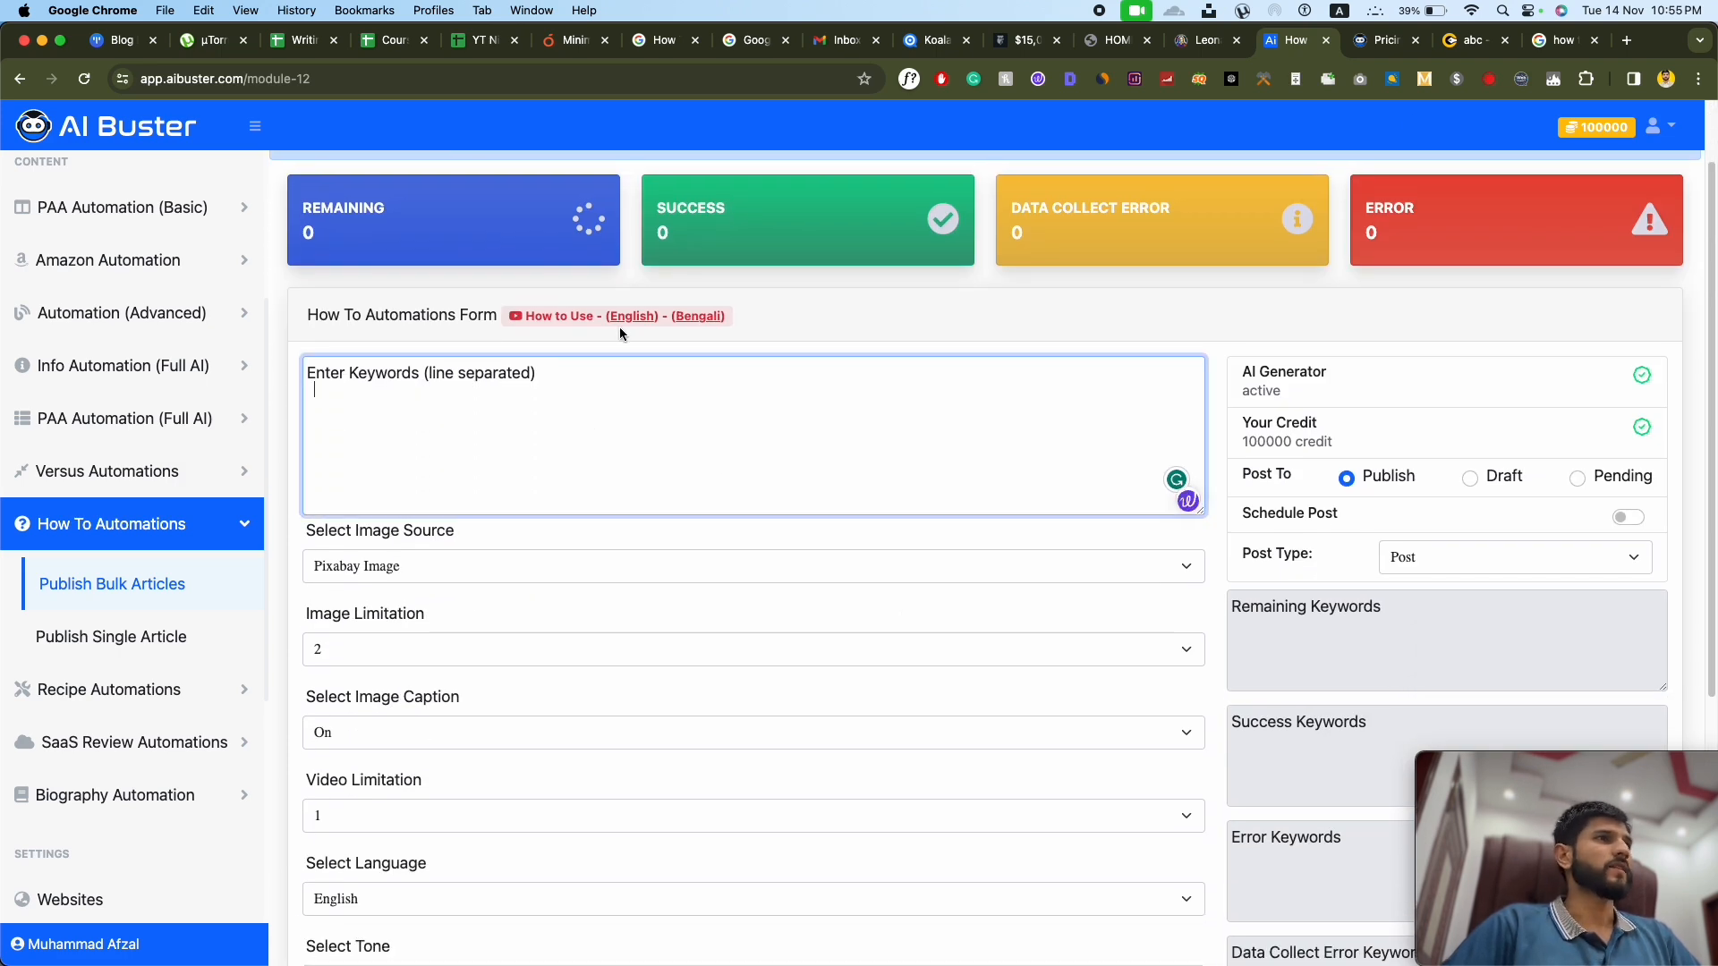
click(1556, 40)
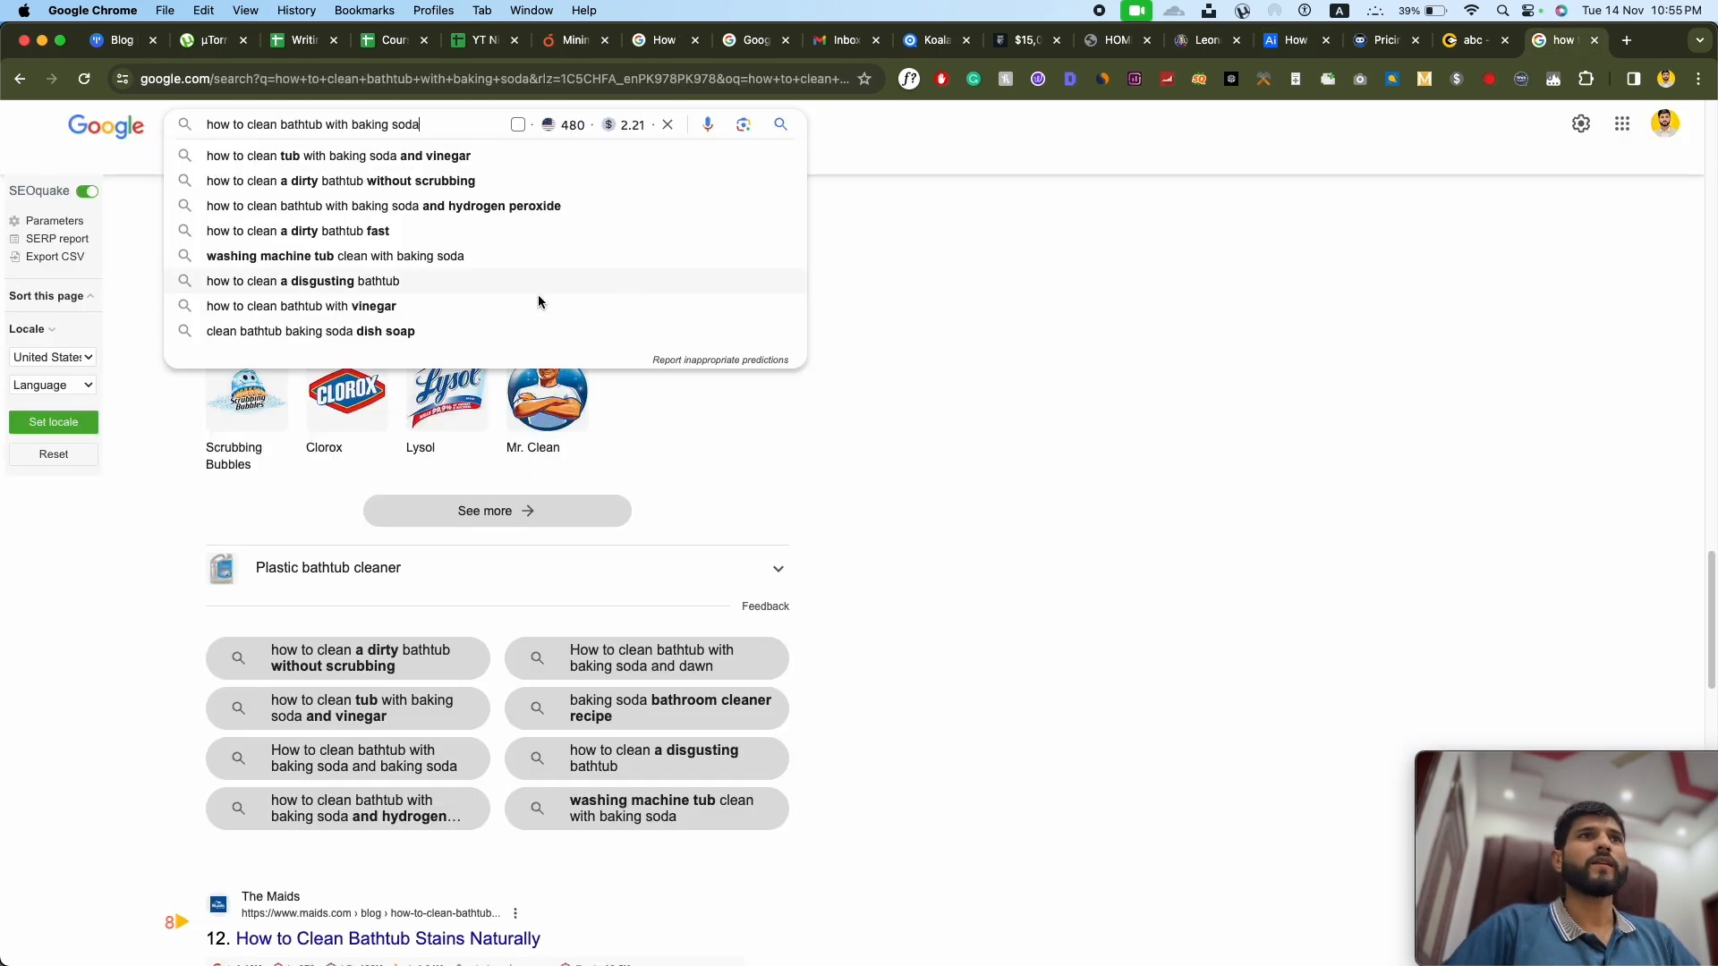
click(706, 360)
click(664, 288)
drag(664, 288, 913, 483)
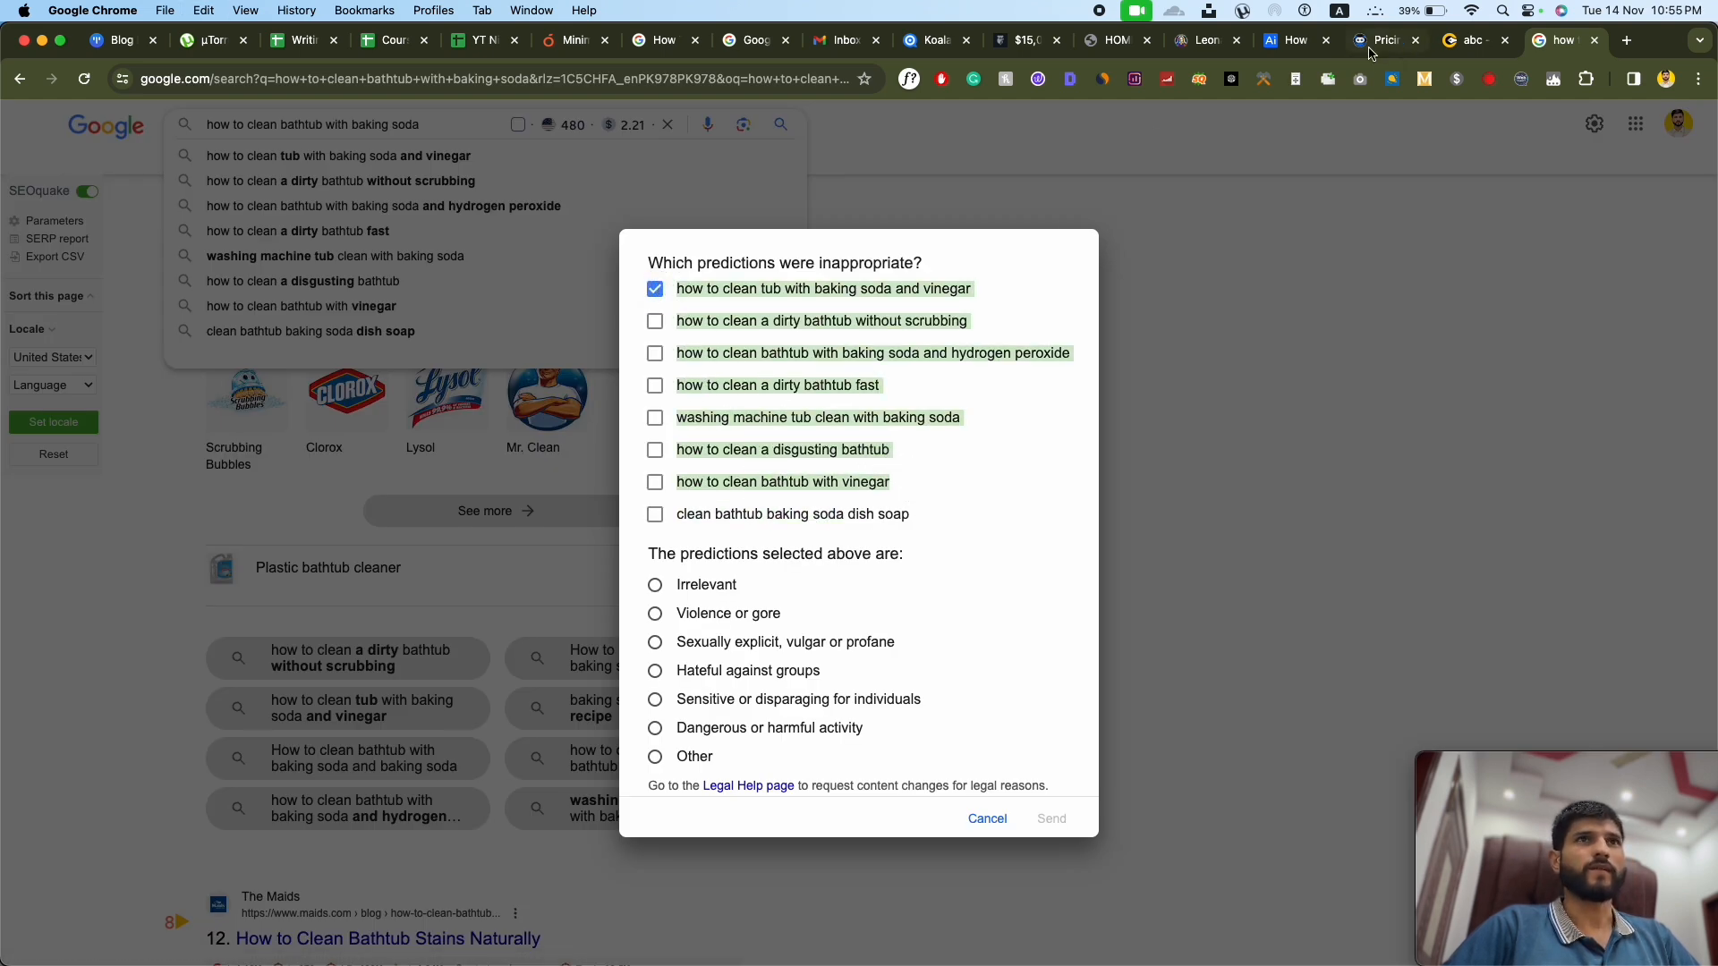
click(1296, 40)
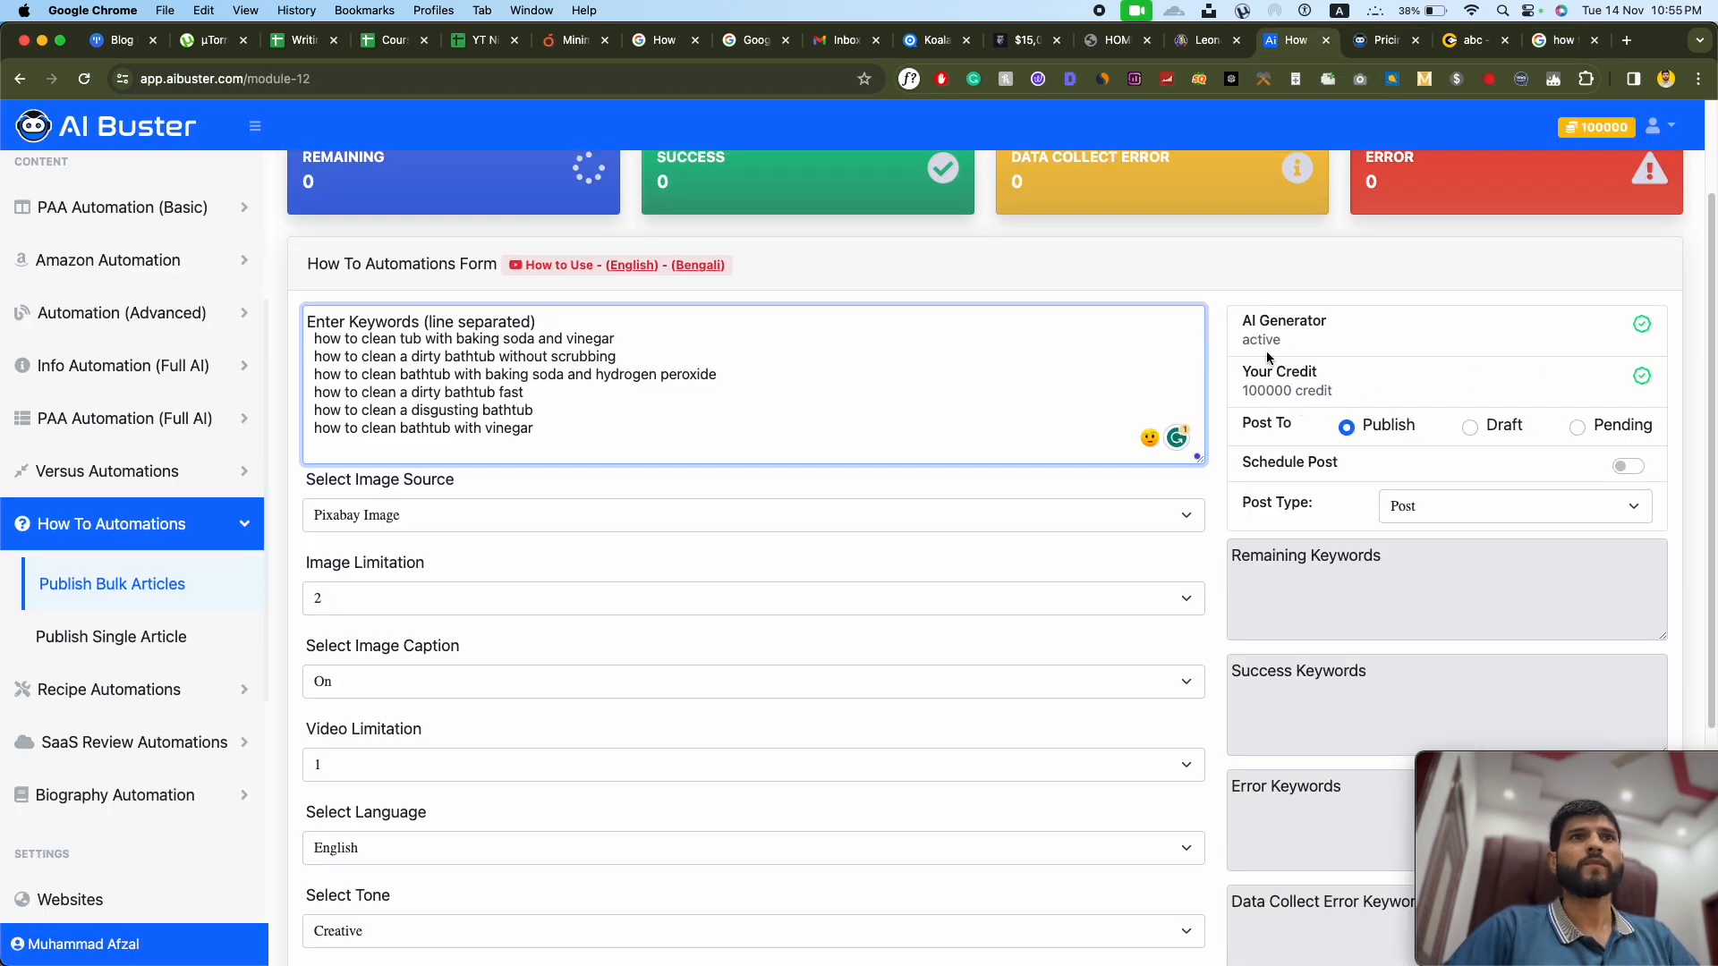
click(1271, 389)
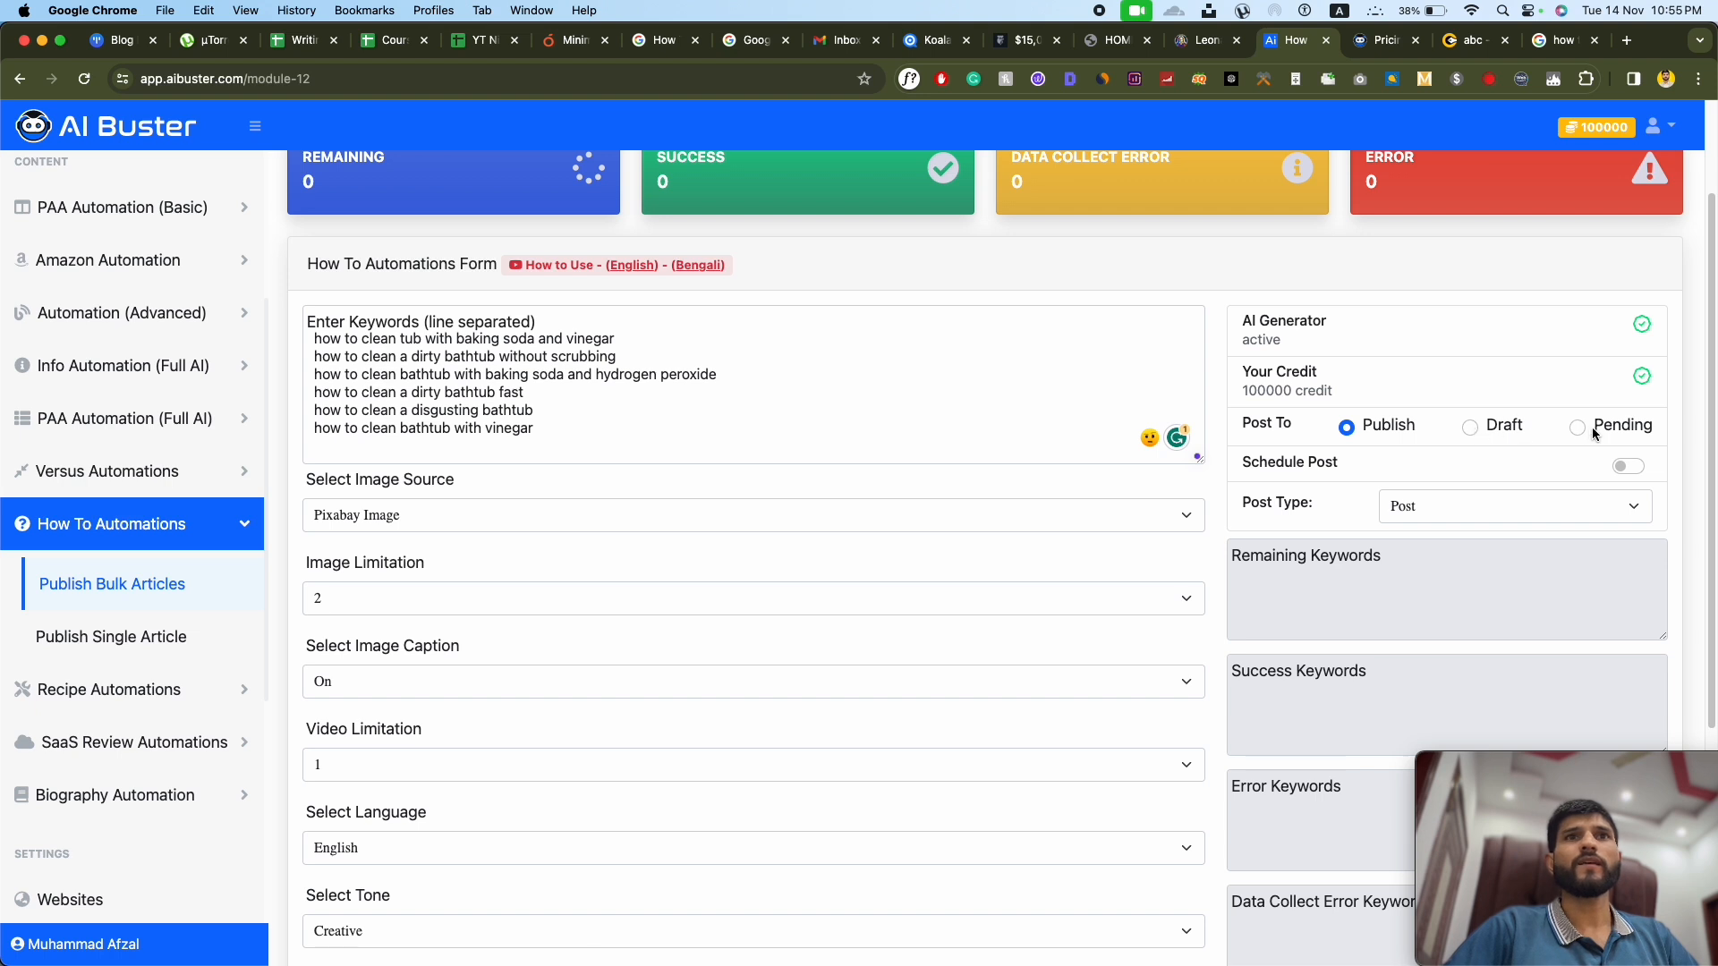
Step: Set the articles to post as Draft and keep the post type as Post
click(1472, 427)
scroll(1400, 479, down, 2)
scroll(1313, 438, up, 1)
click(1439, 476)
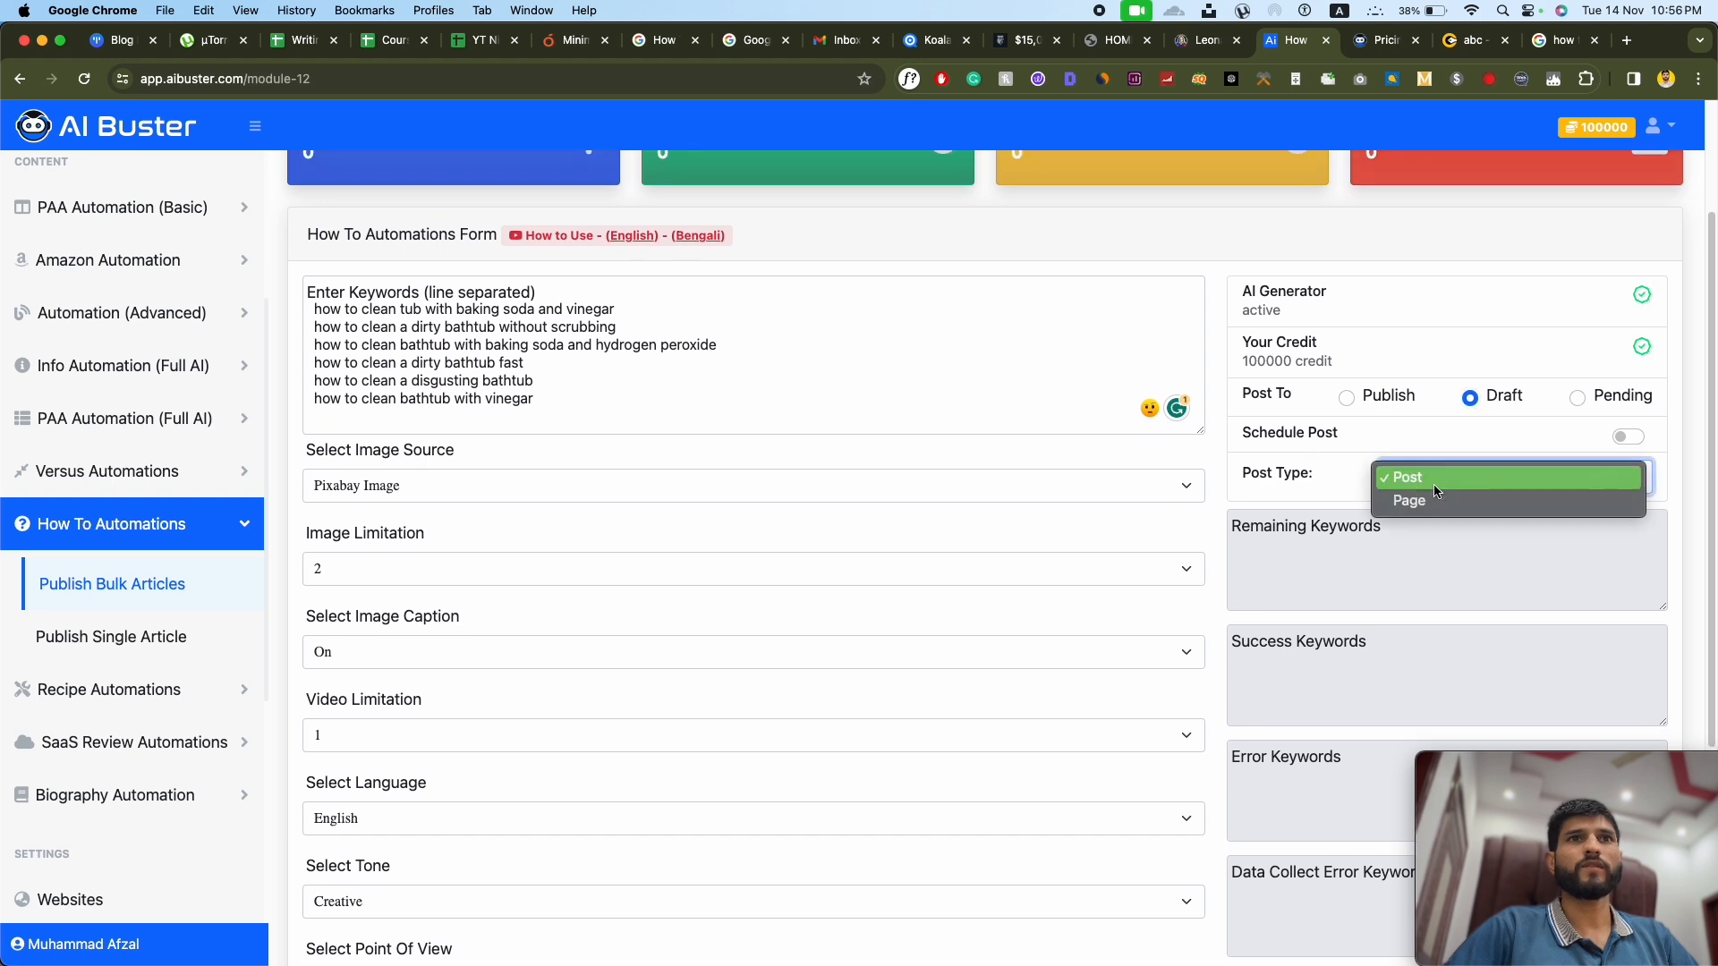
click(1442, 474)
Step: Submit the How To Automations form to start generating the bulk articles
scroll(1449, 403, down, 2)
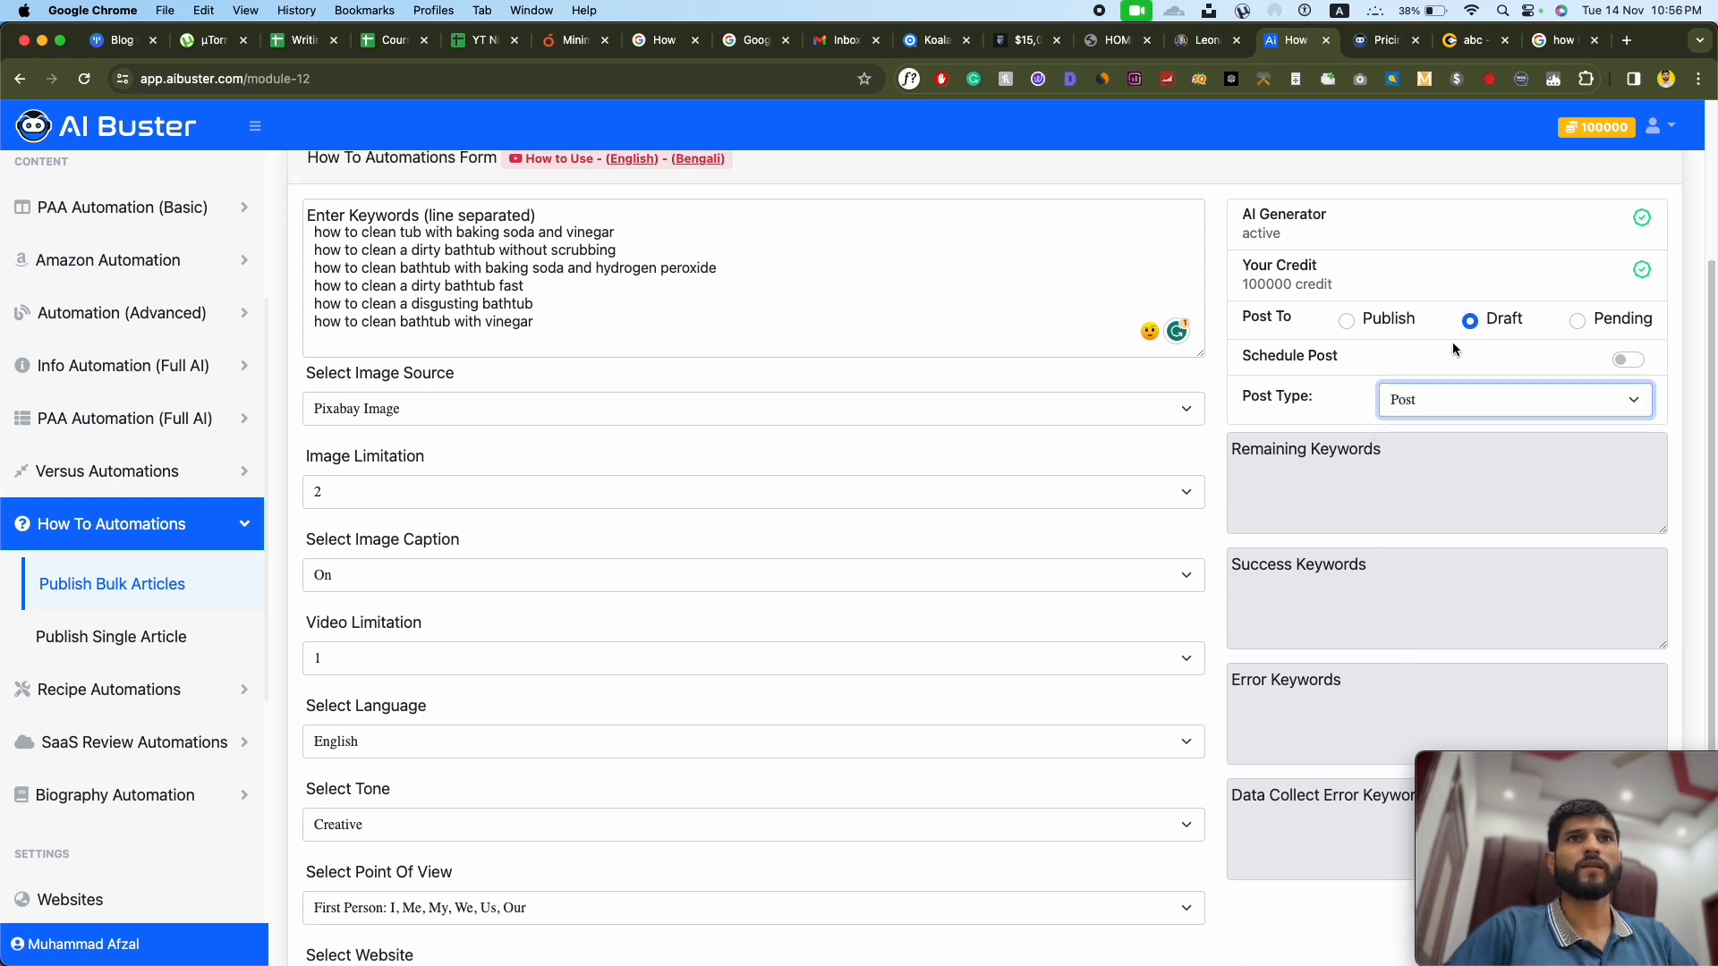
scroll(1481, 335, down, 3)
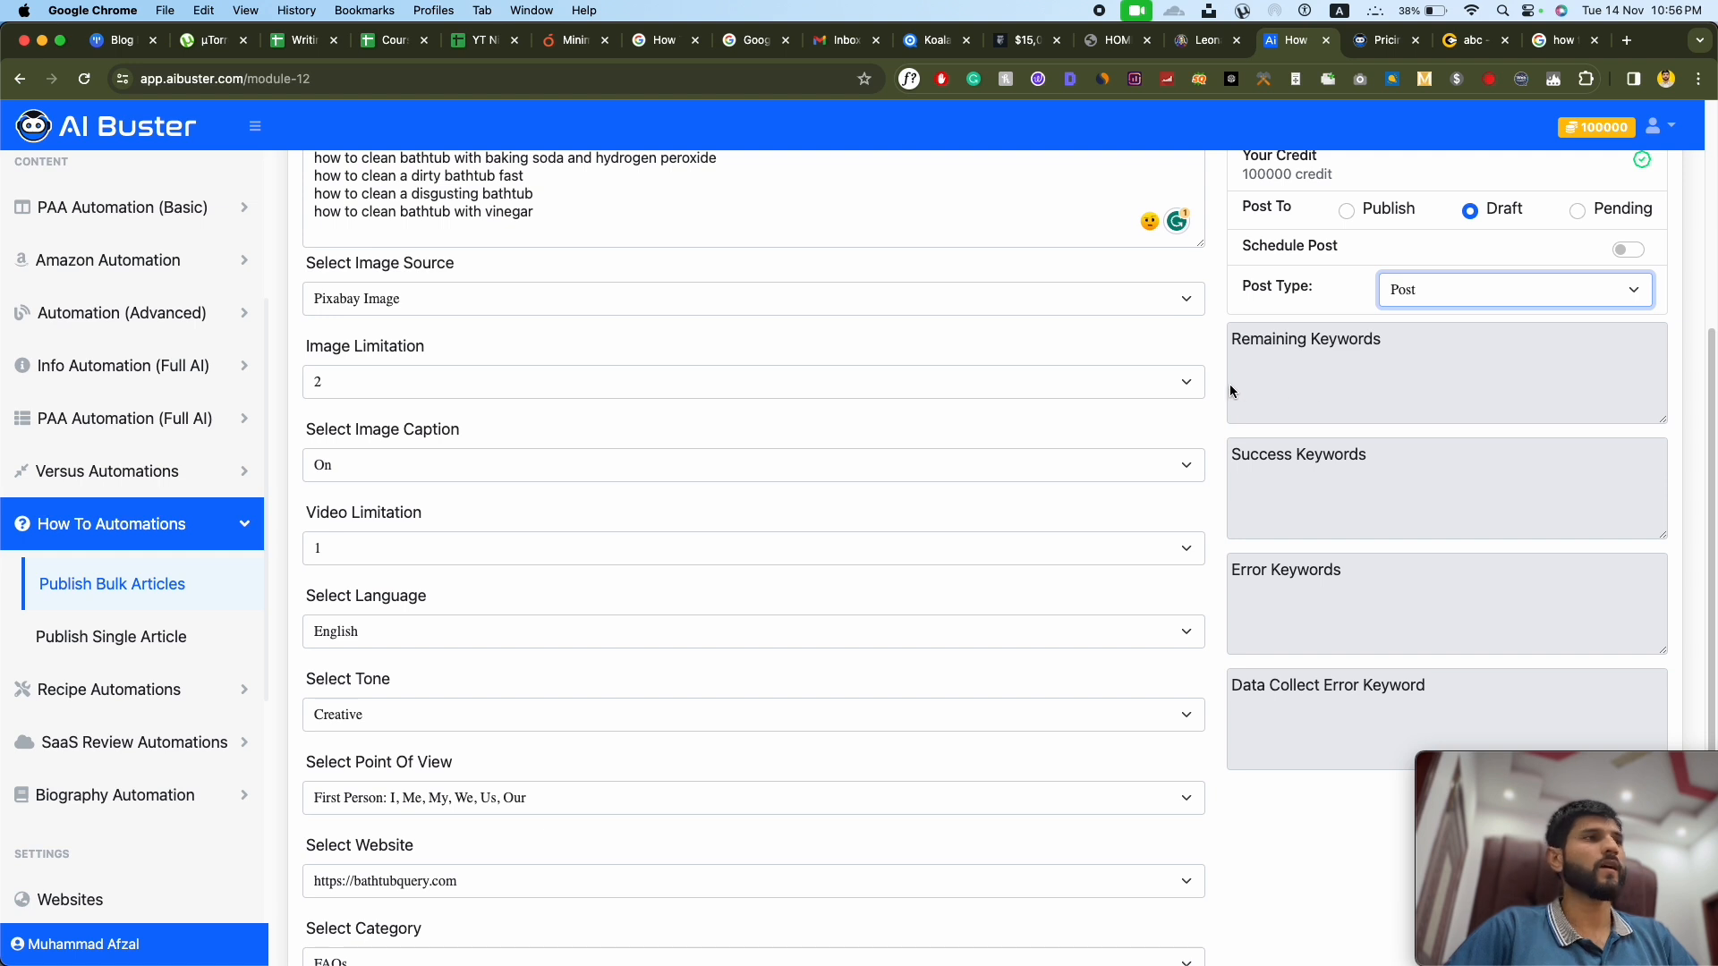
scroll(1252, 381, down, 3)
scroll(1285, 565, down, 1)
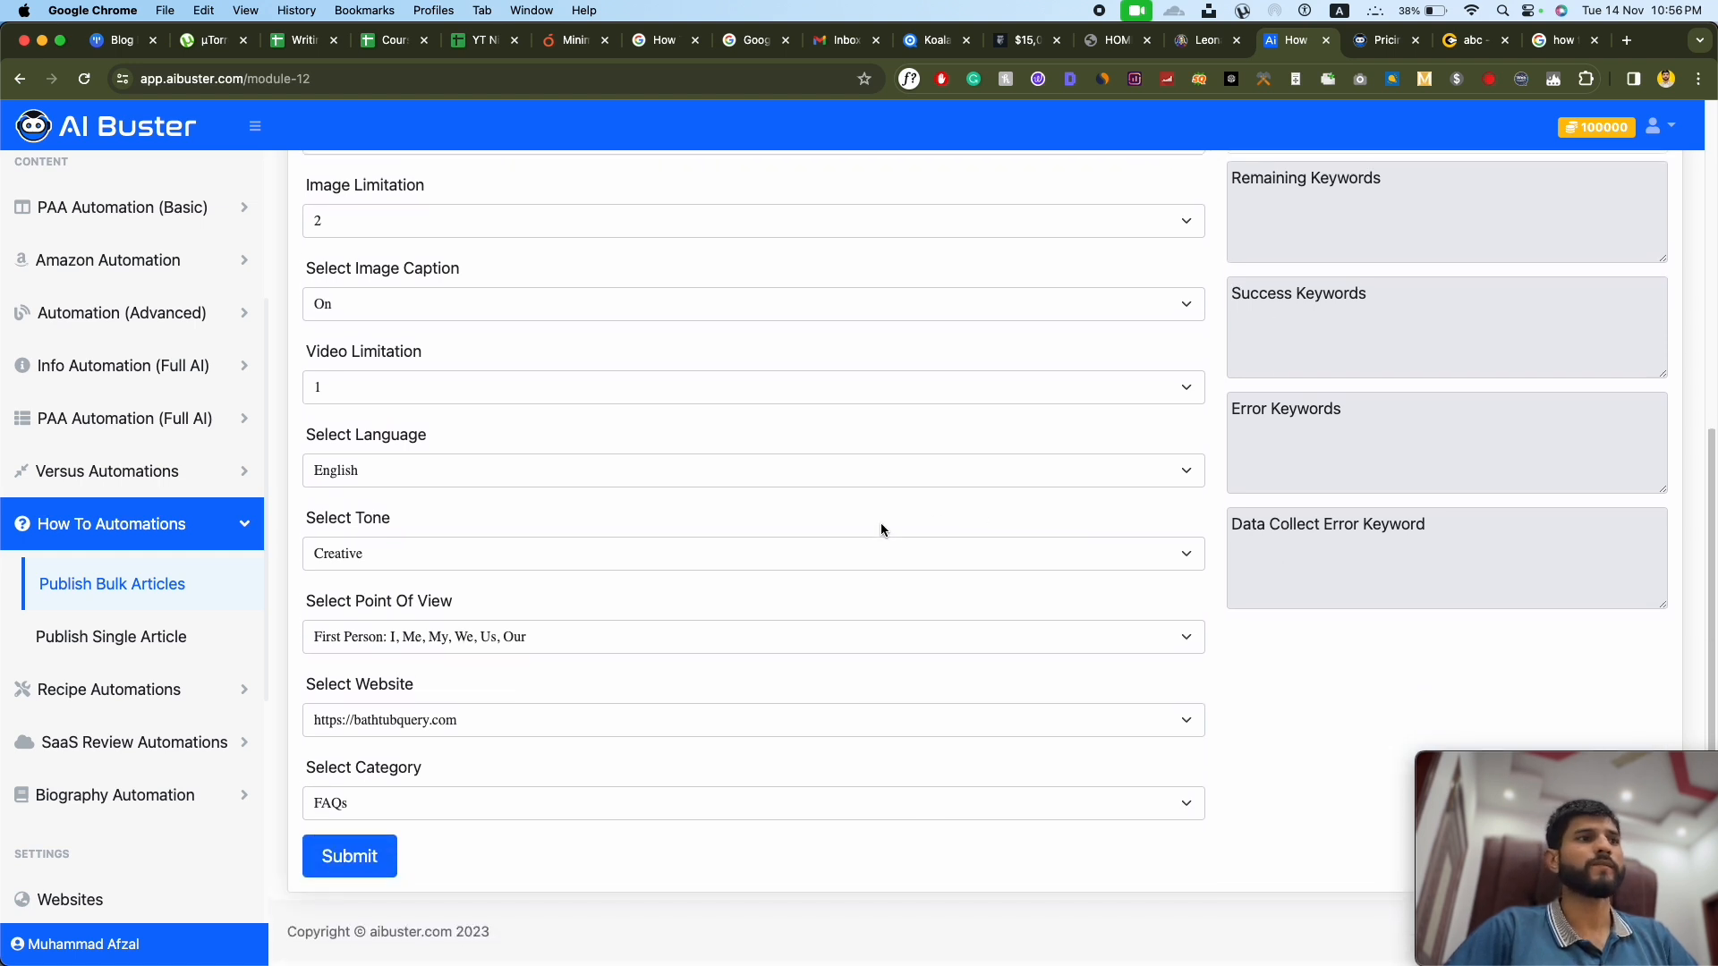
click(588, 865)
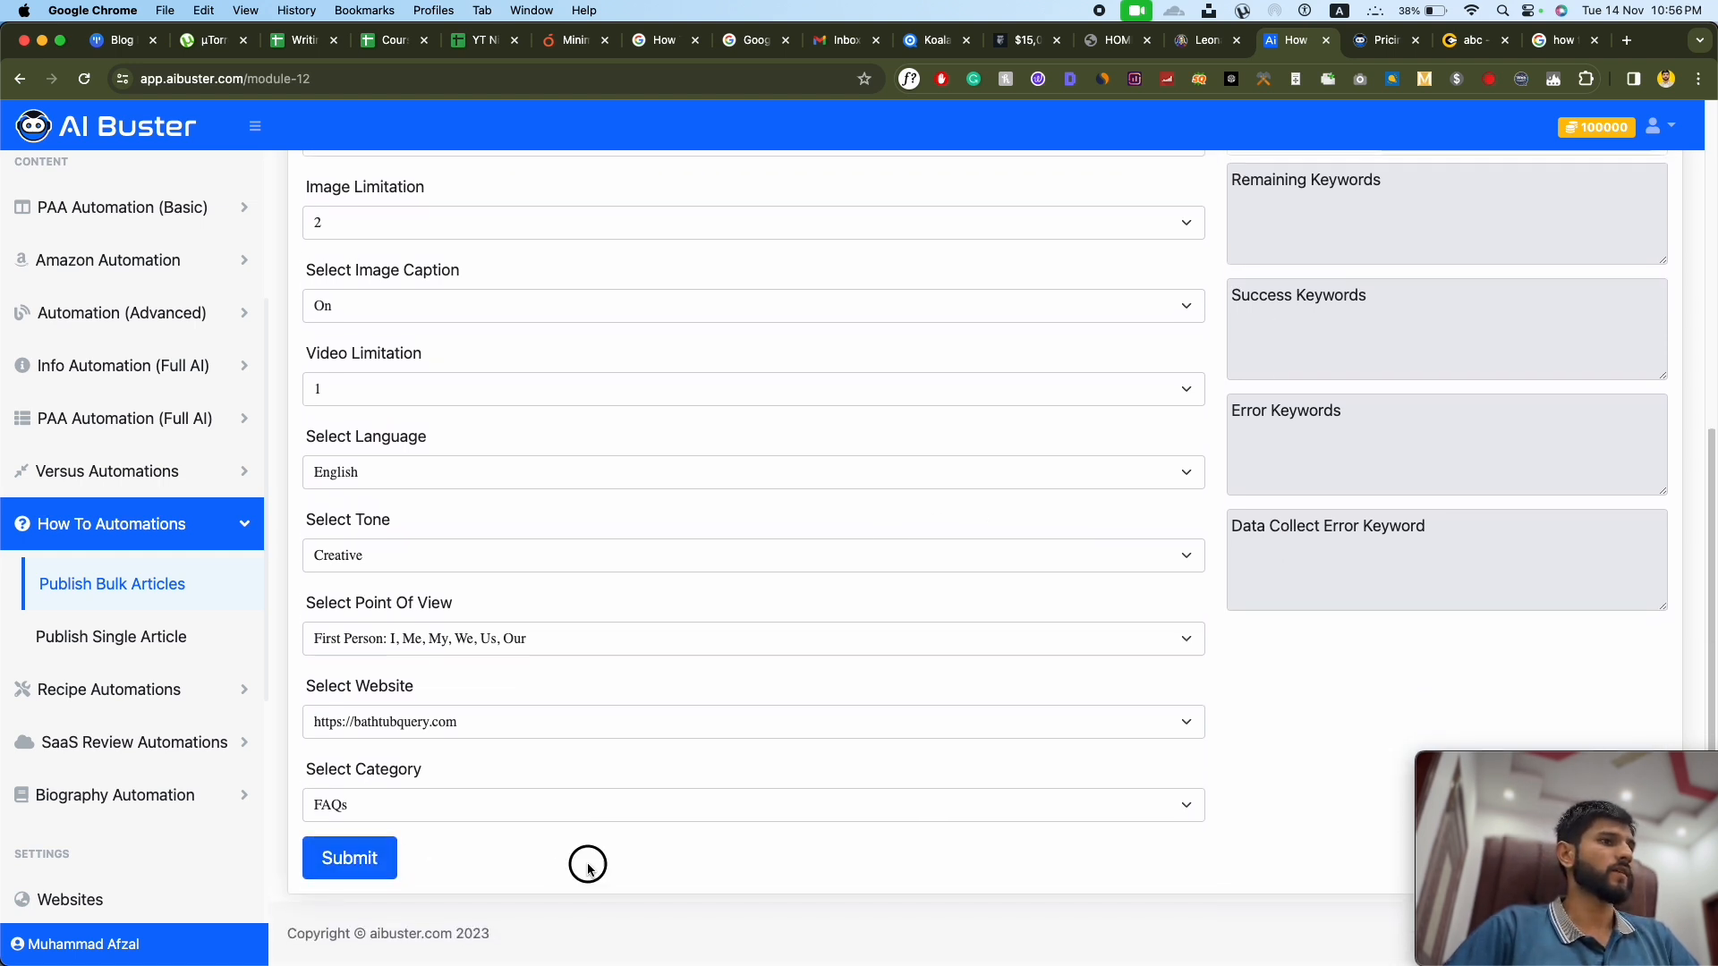
click(349, 859)
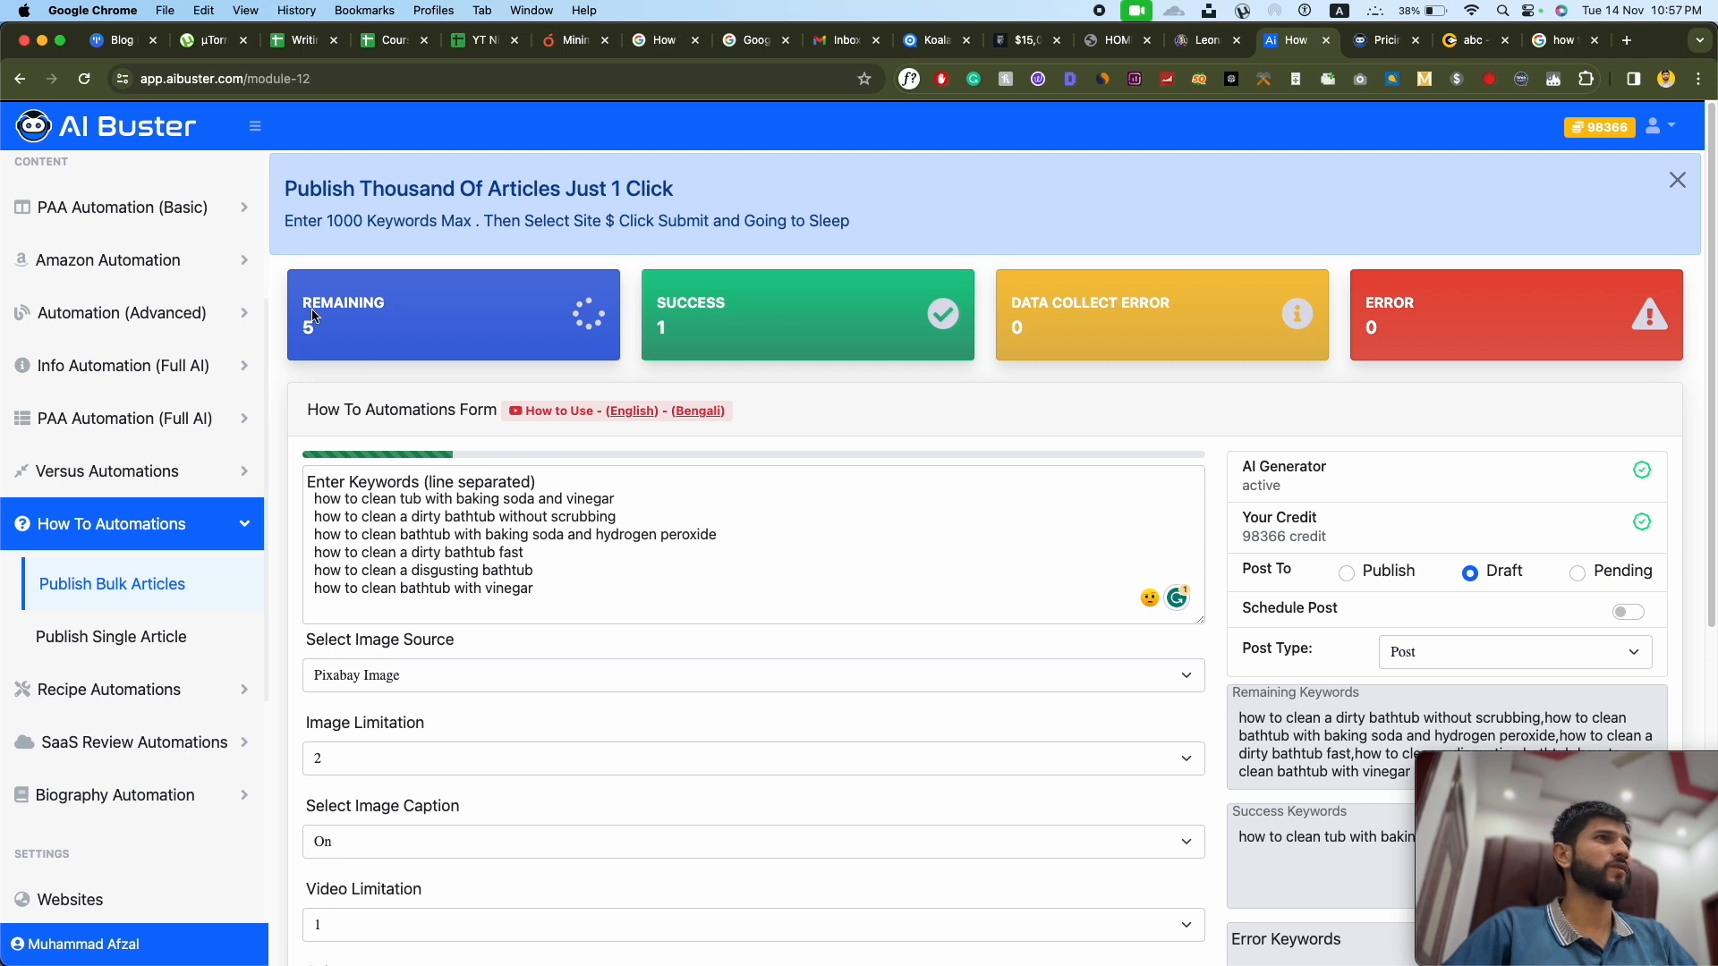
Step: Monitor the bulk generation by examining the remaining, success and error counters and the keyword lists until the run completes
scroll(324, 326, down, 1)
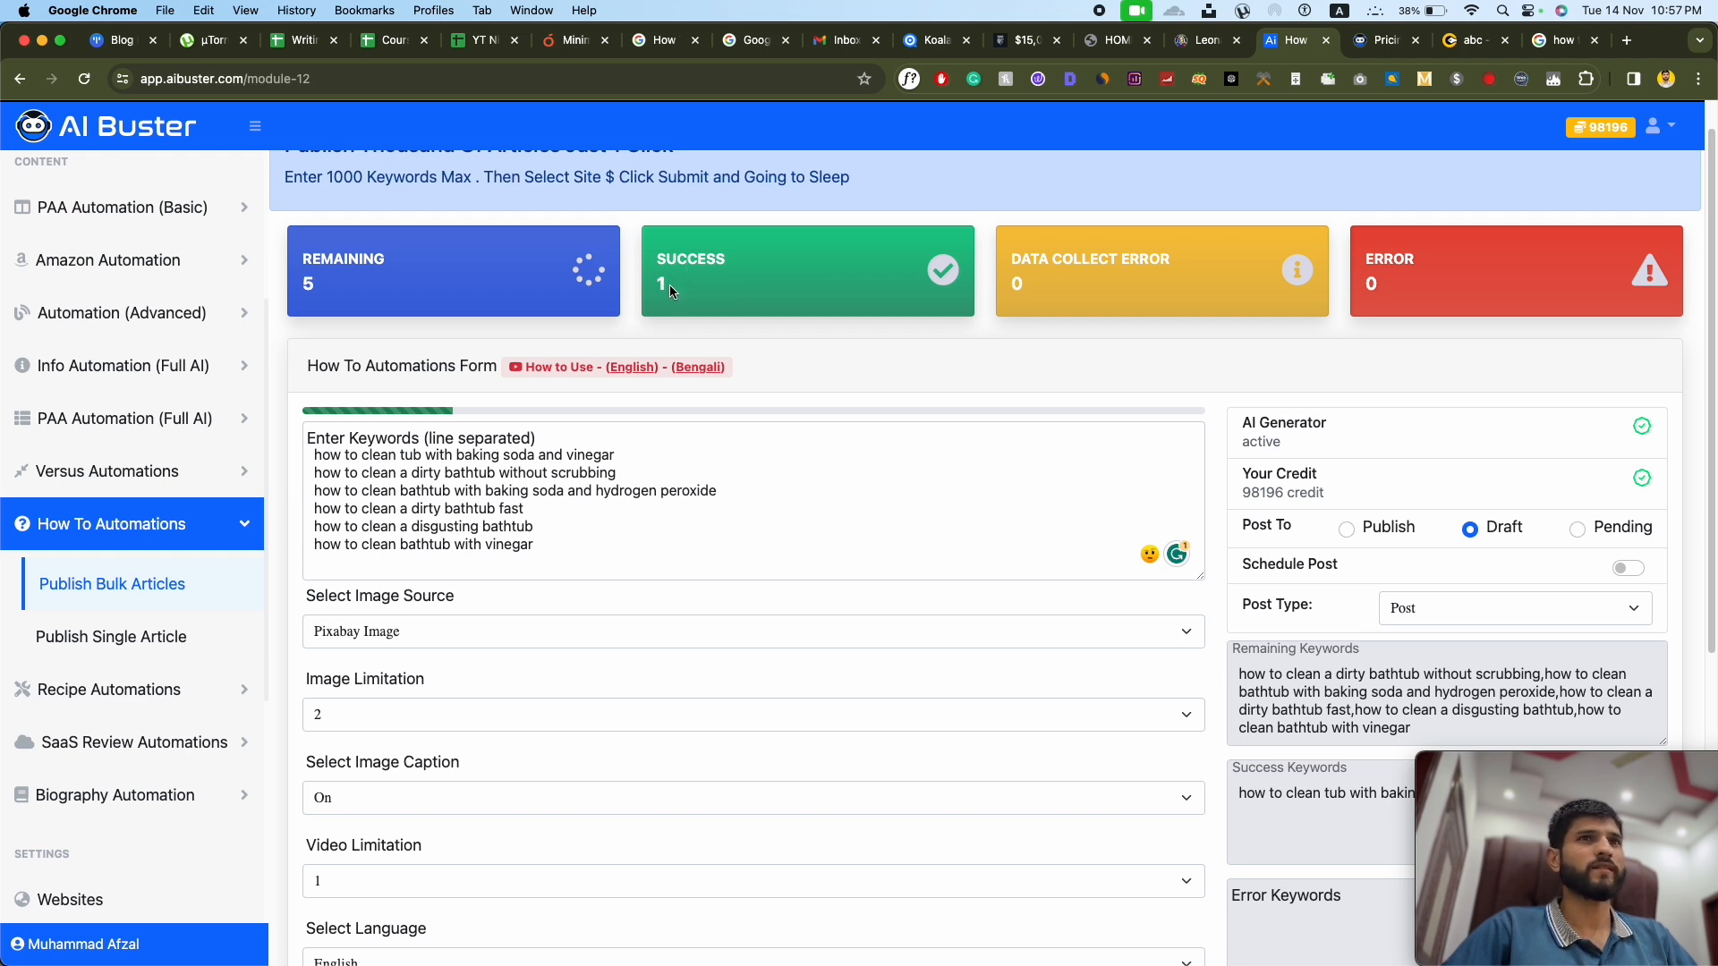
scroll(669, 284, down, 1)
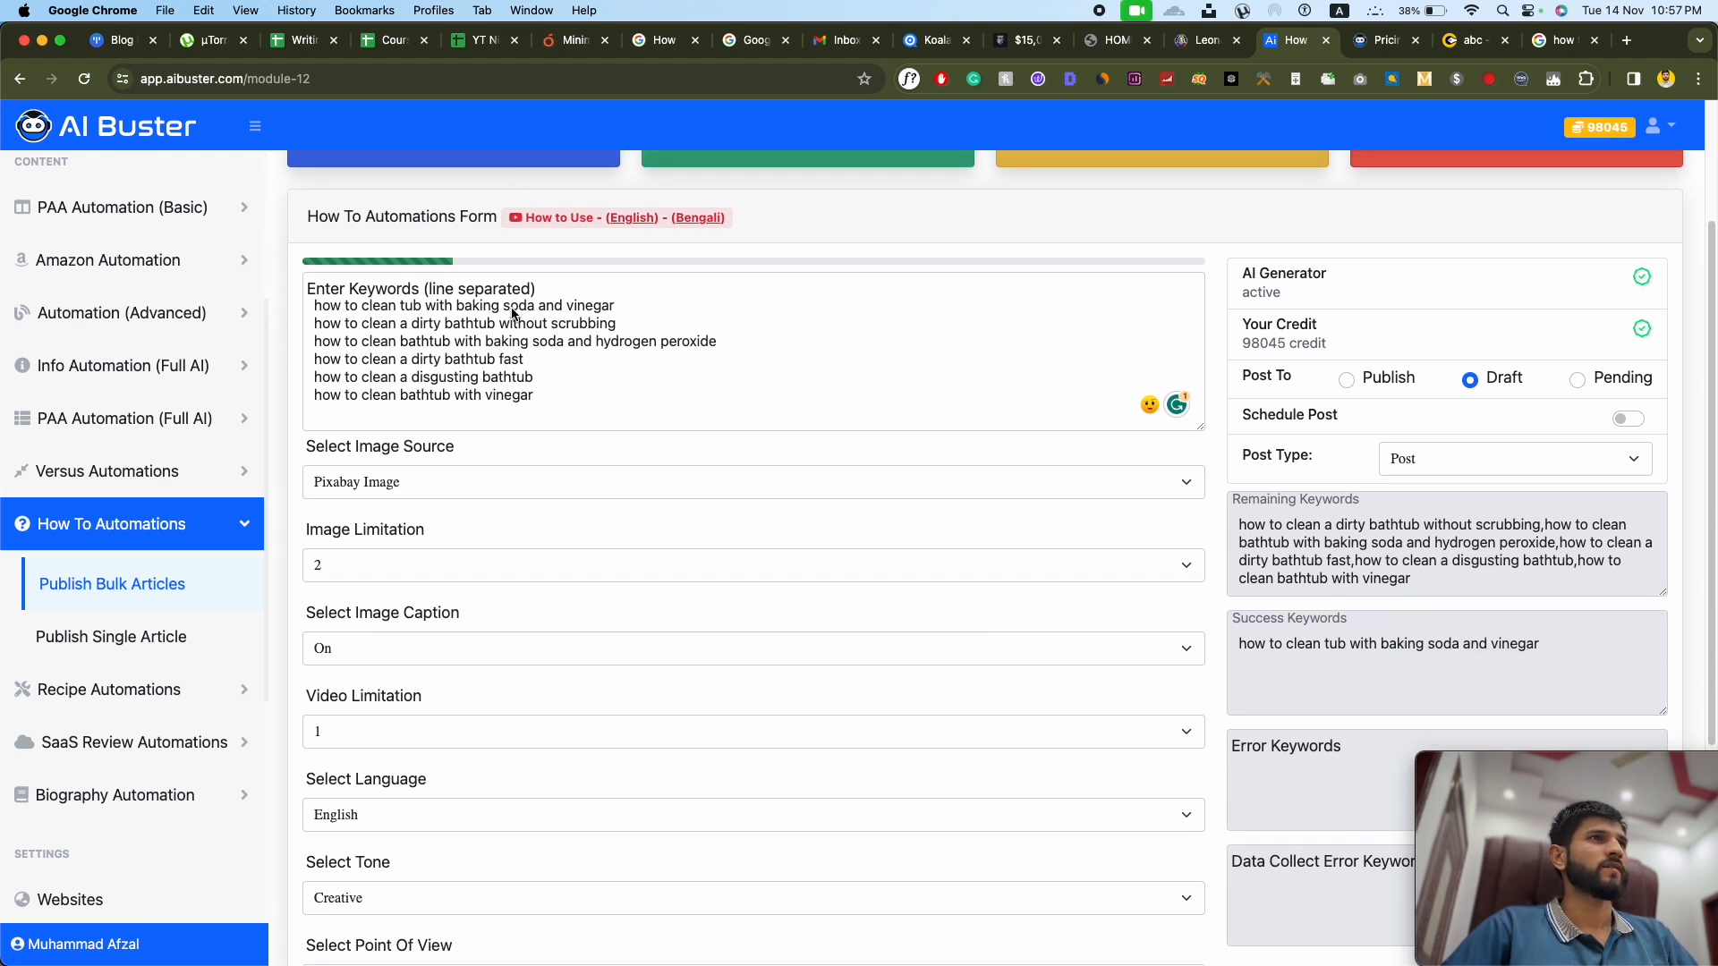
scroll(679, 376, down, 3)
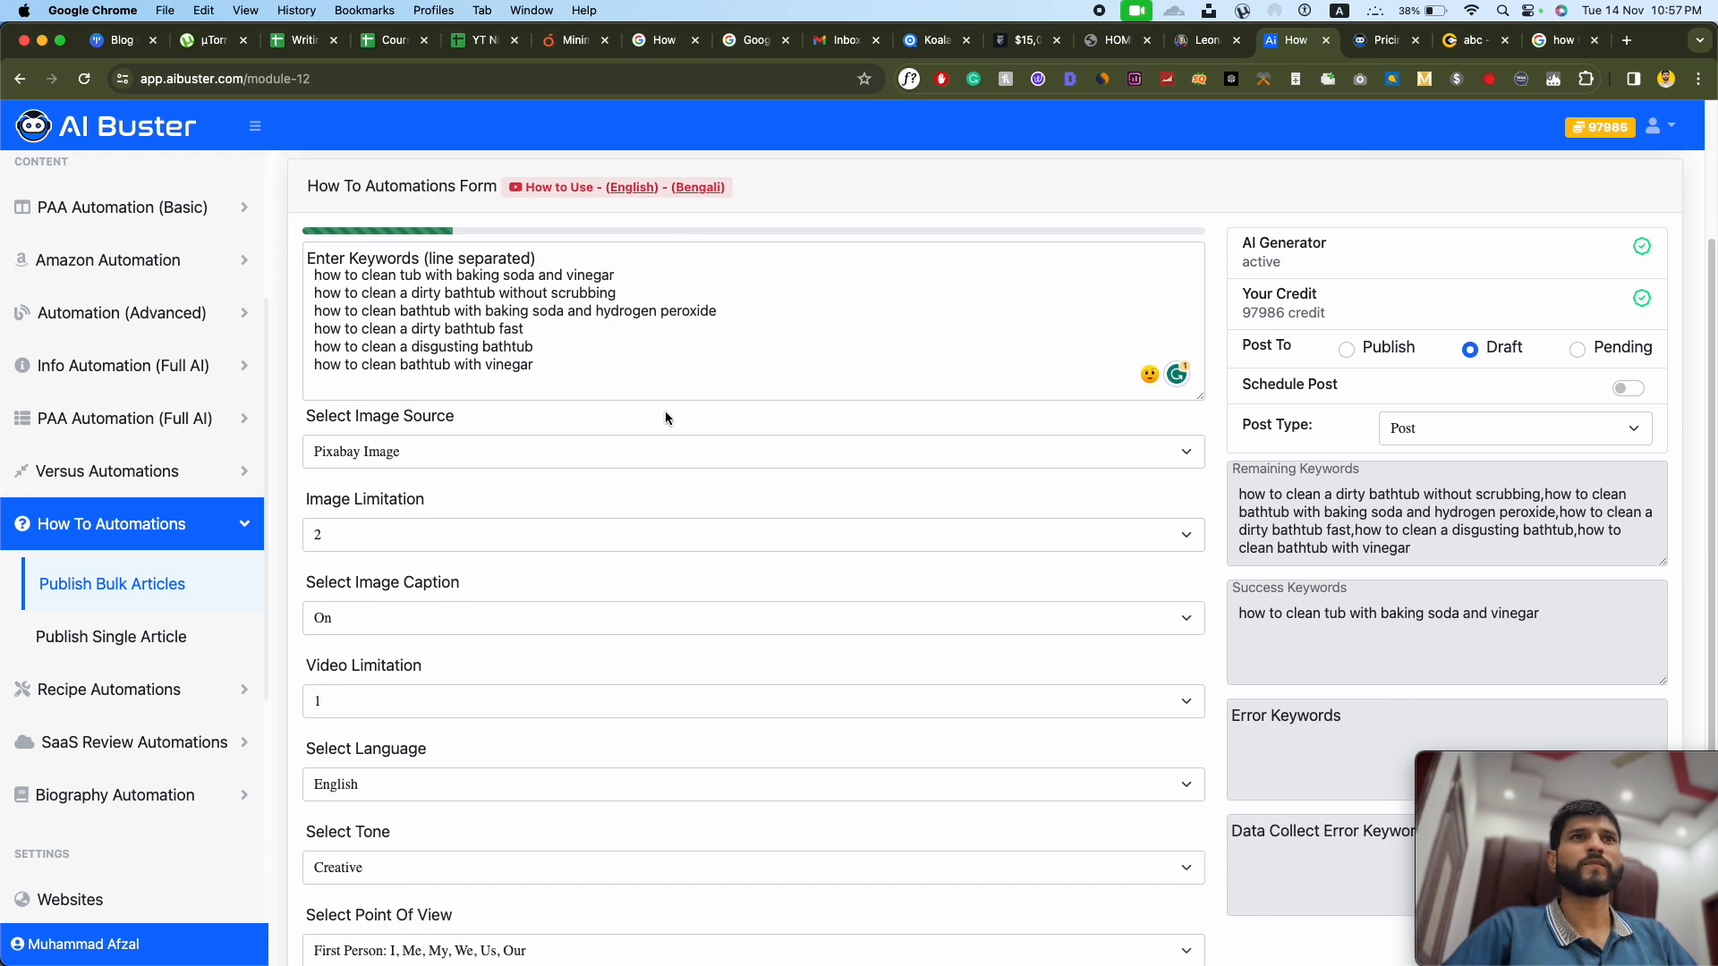
scroll(743, 527, down, 1)
scroll(754, 580, up, 2)
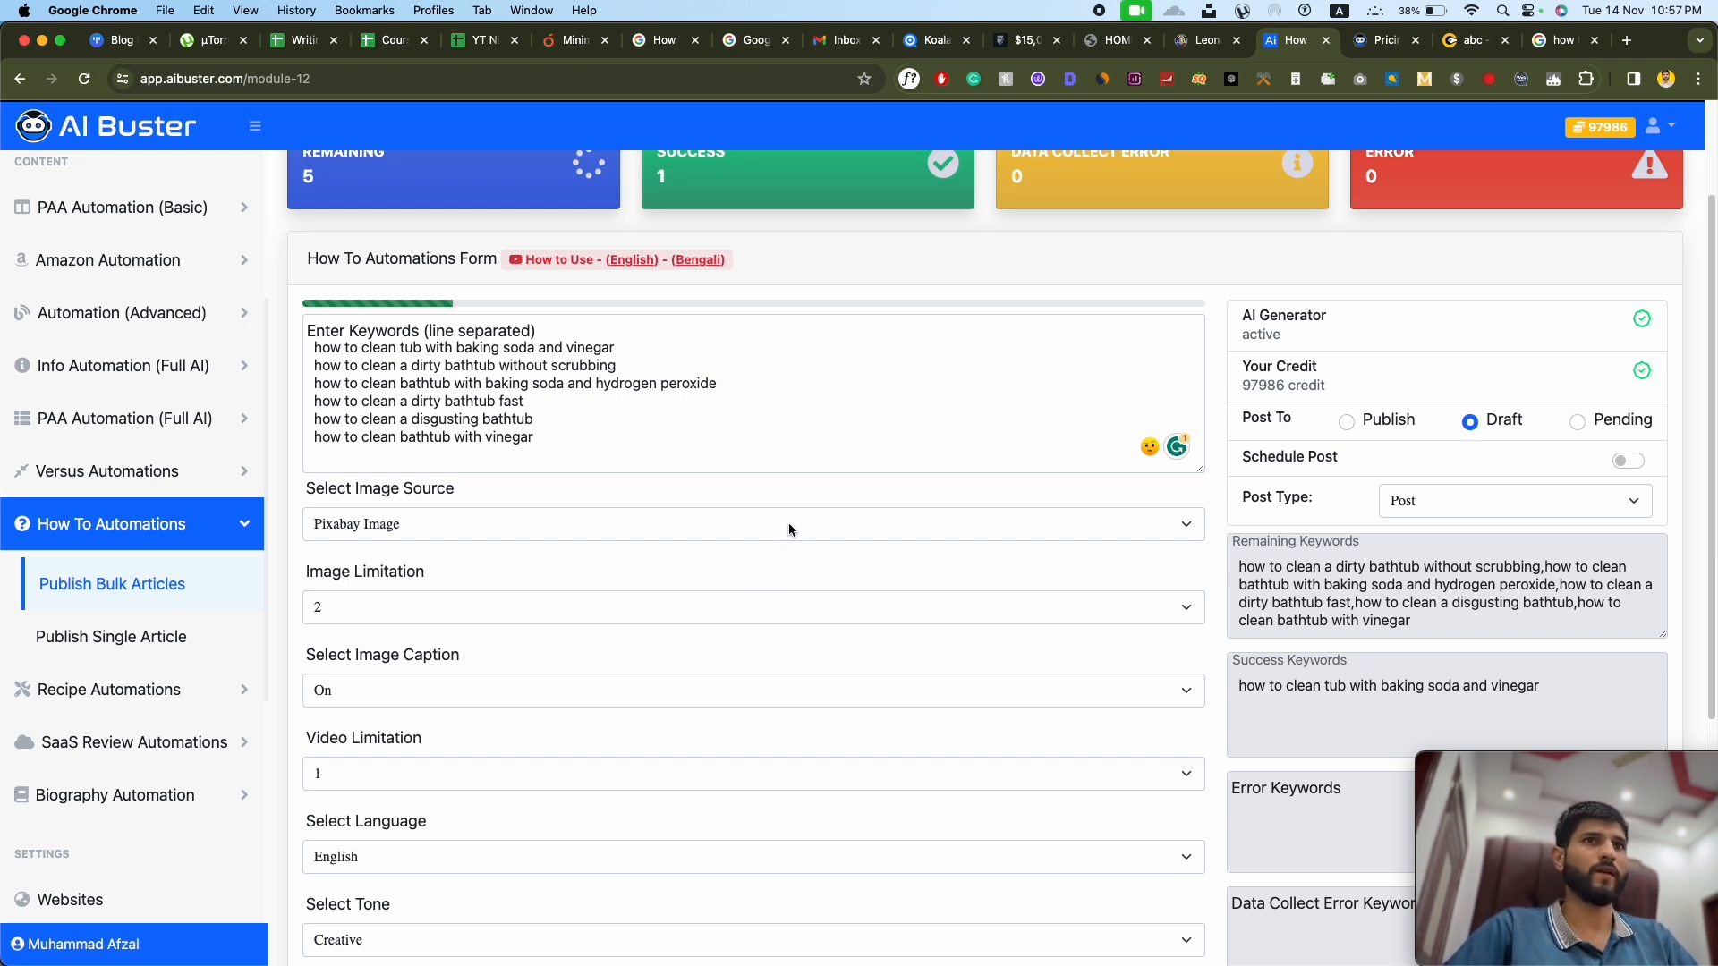
scroll(845, 521, down, 5)
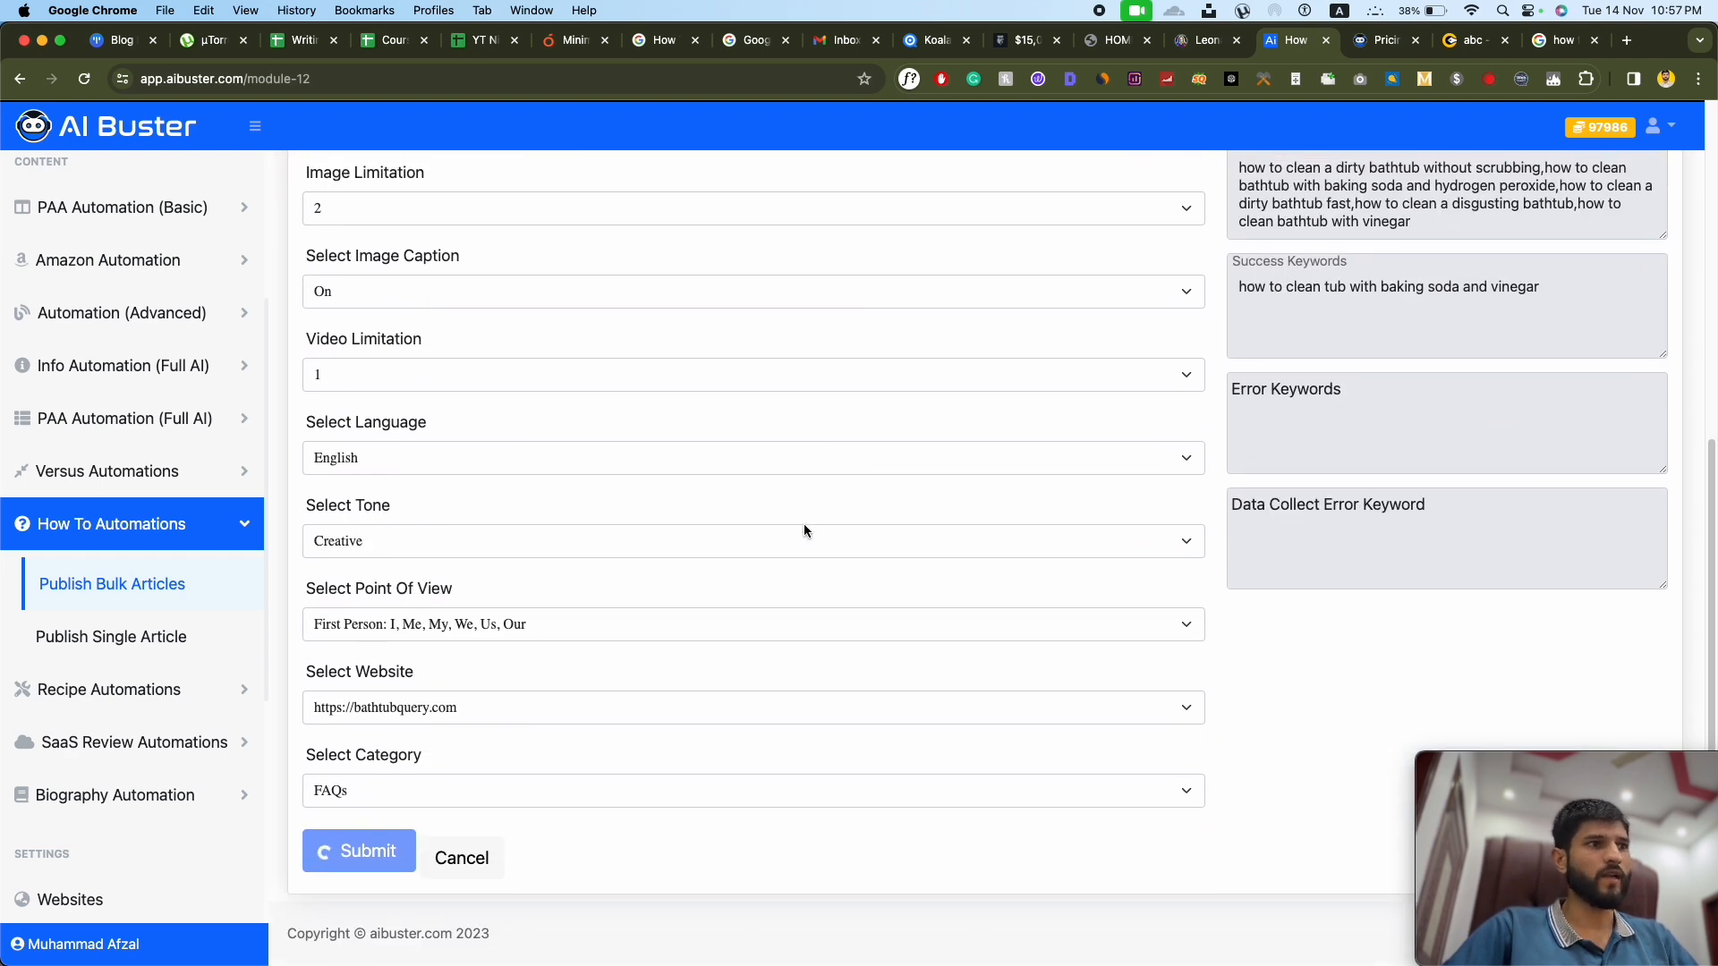
scroll(803, 523, up, 6)
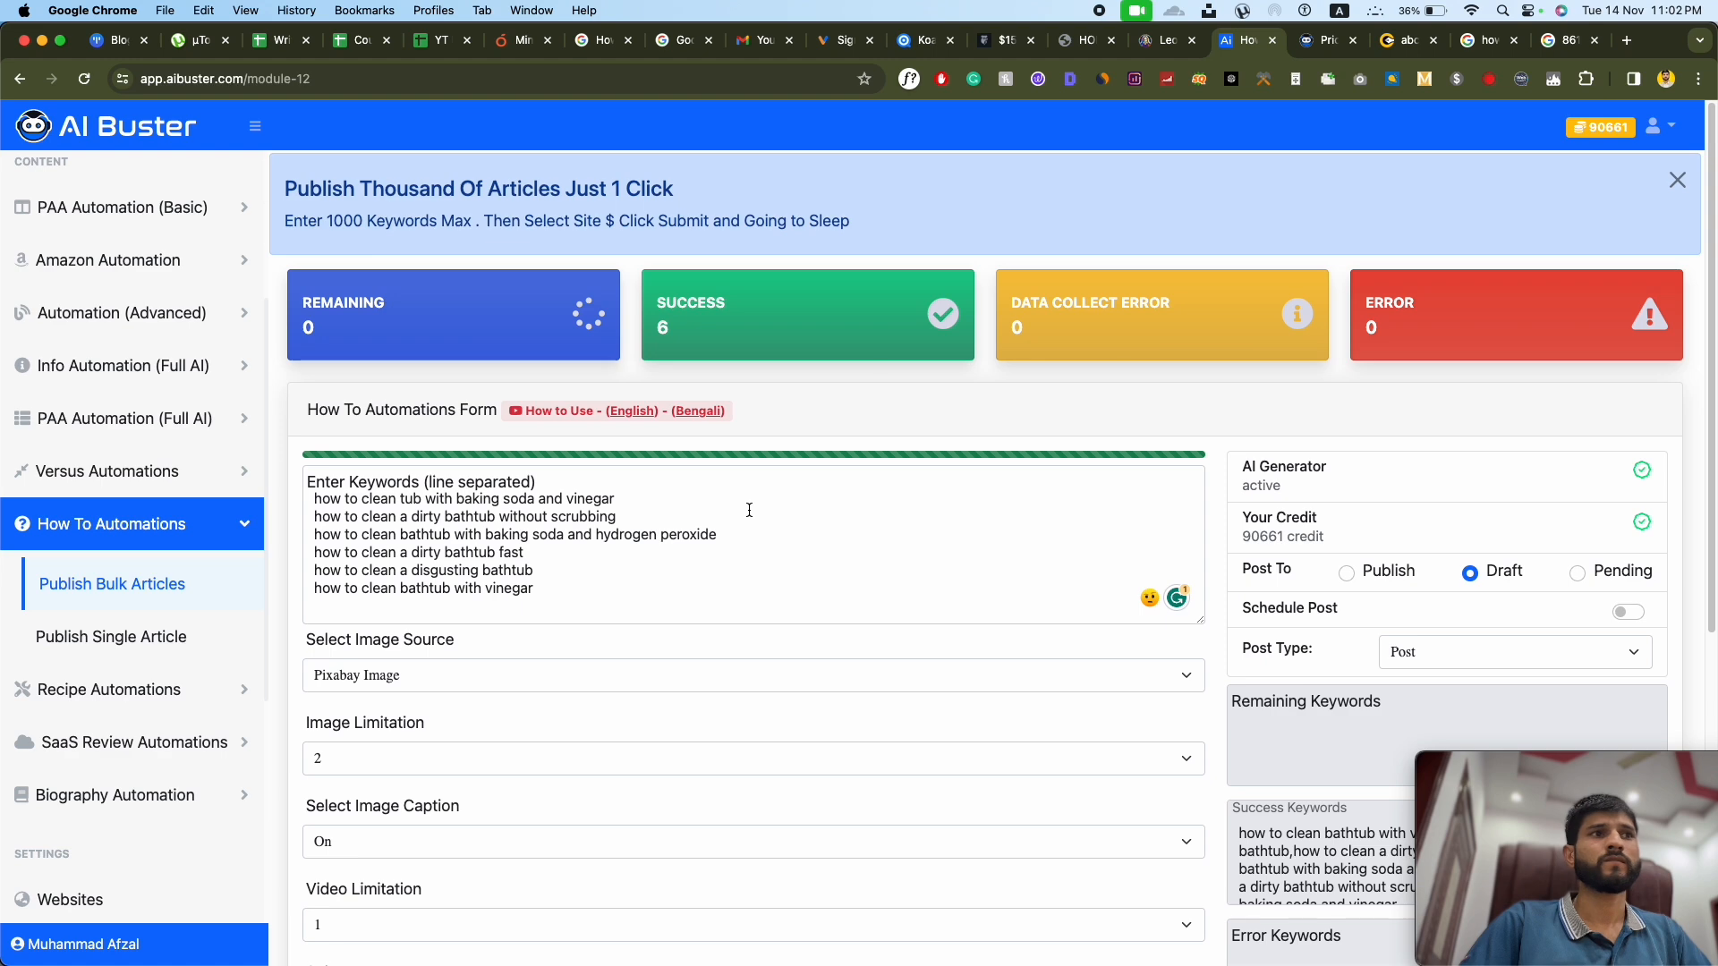
scroll(835, 592, down, 3)
scroll(835, 595, up, 3)
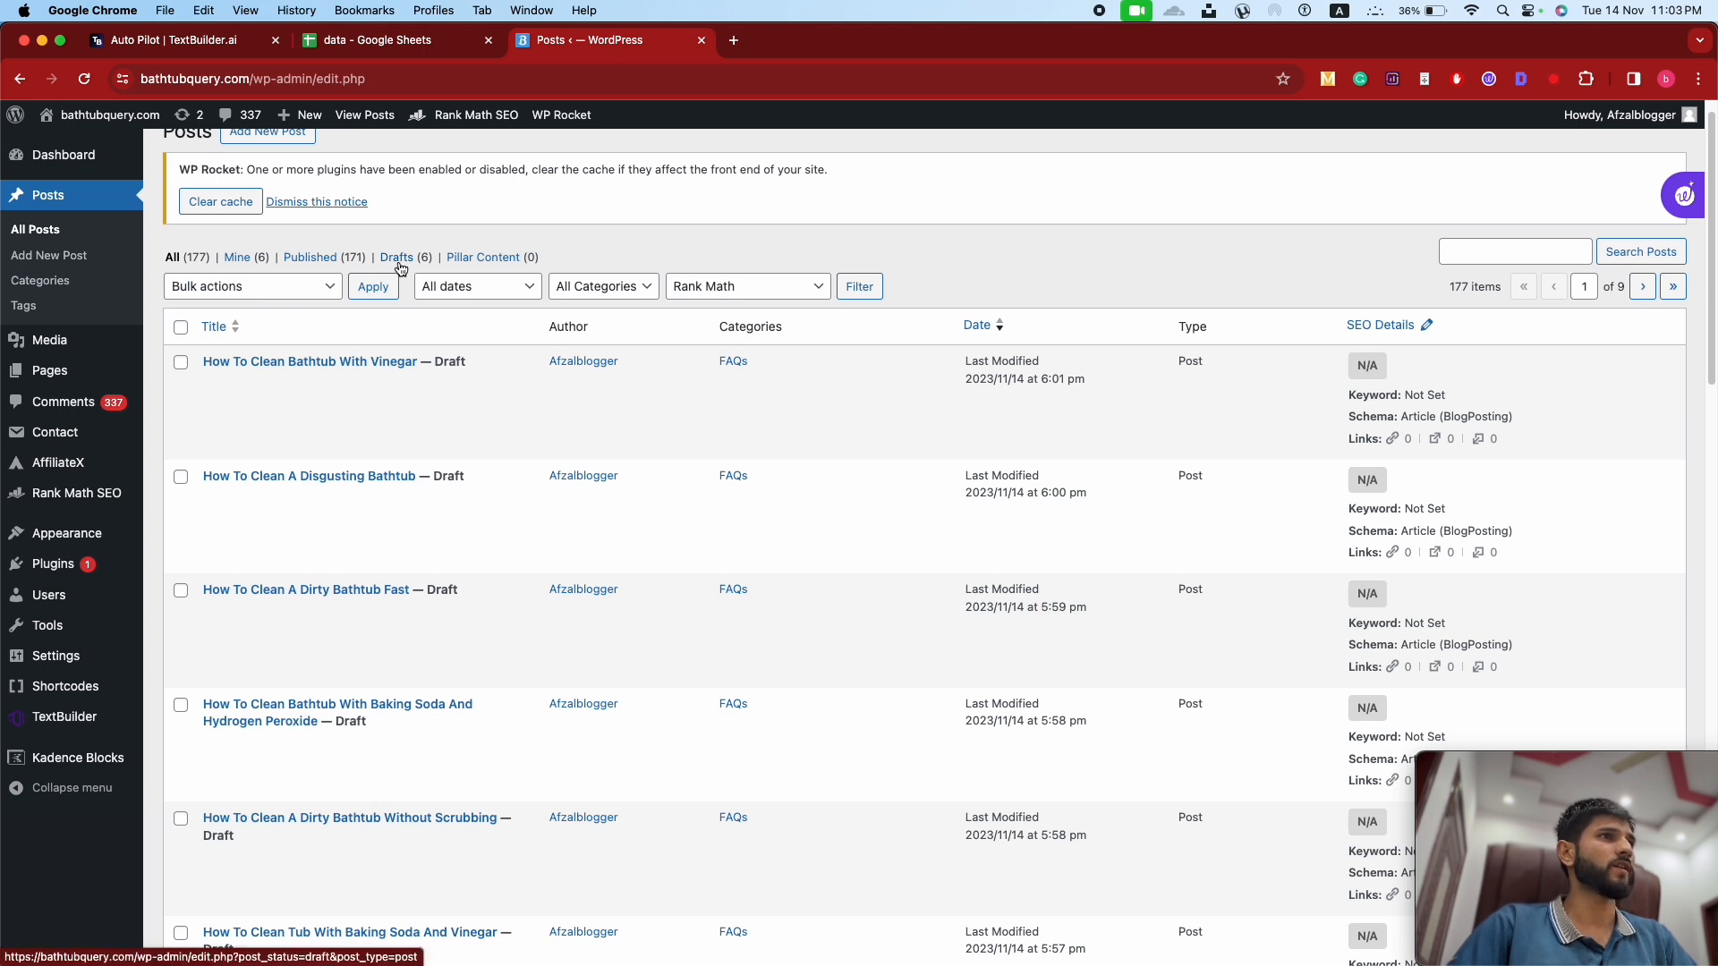
Step: Switch to the WordPress posts list of bathtubquery.com and open its Drafts view in a new tab
super+click(398, 265)
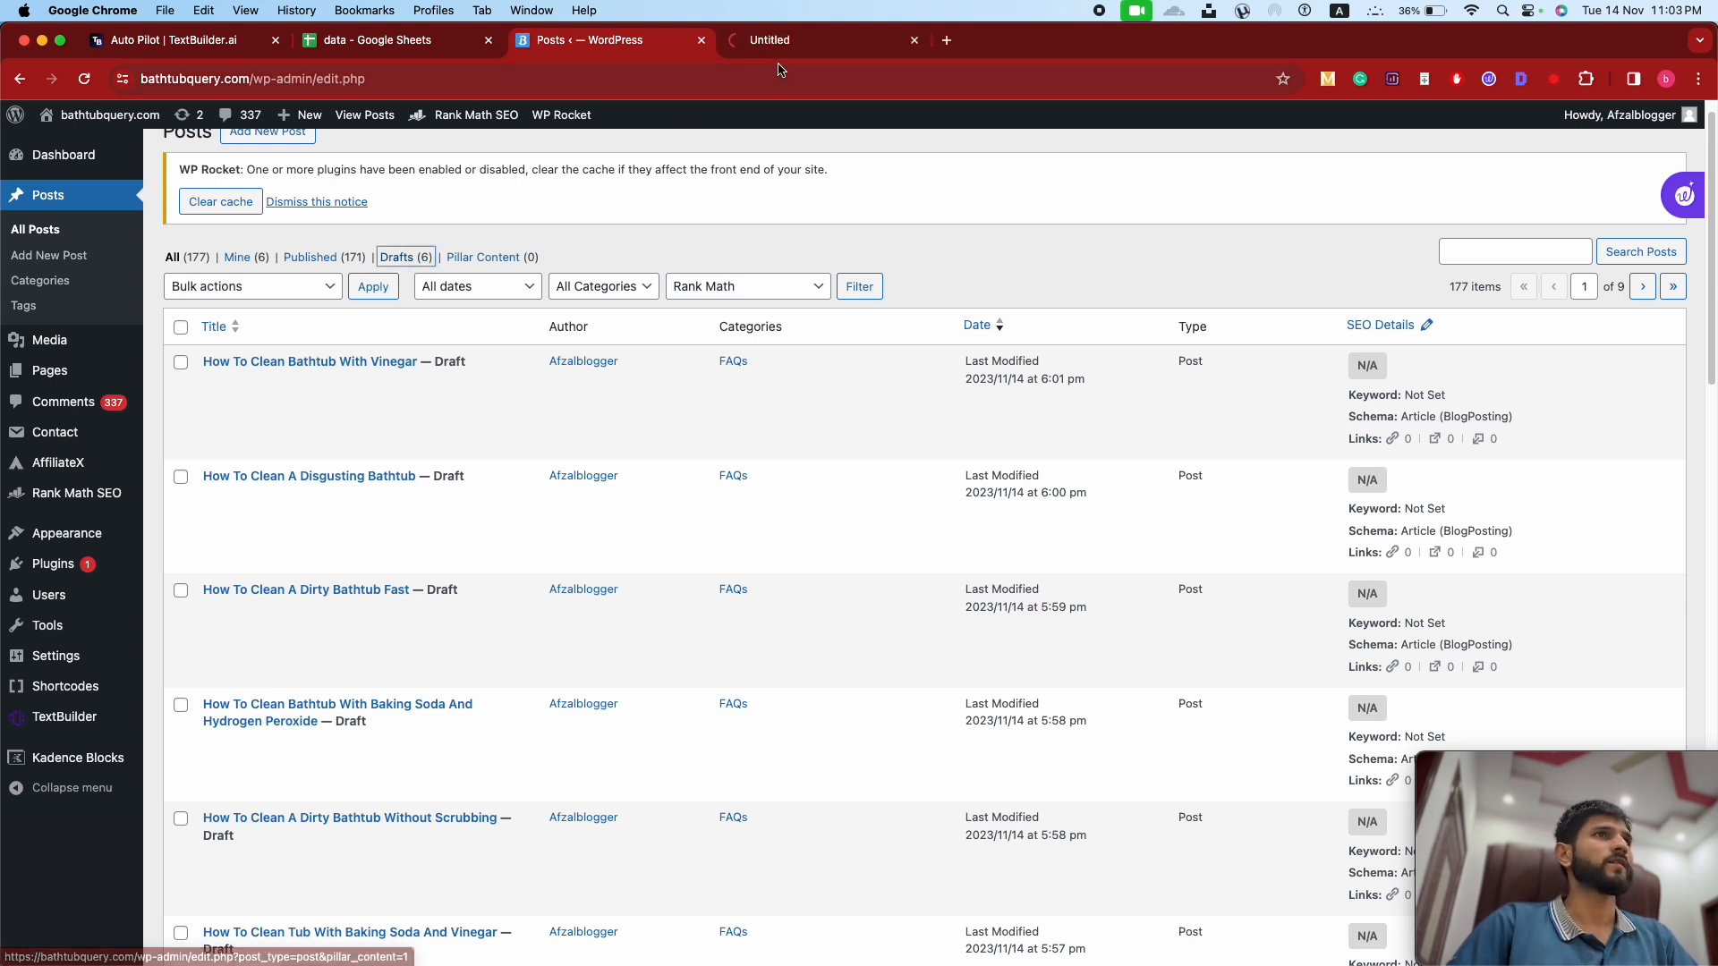
Step: Try to load the WordPress Drafts view in its new tab by reloading the page repeatedly
click(795, 55)
click(84, 78)
click(84, 79)
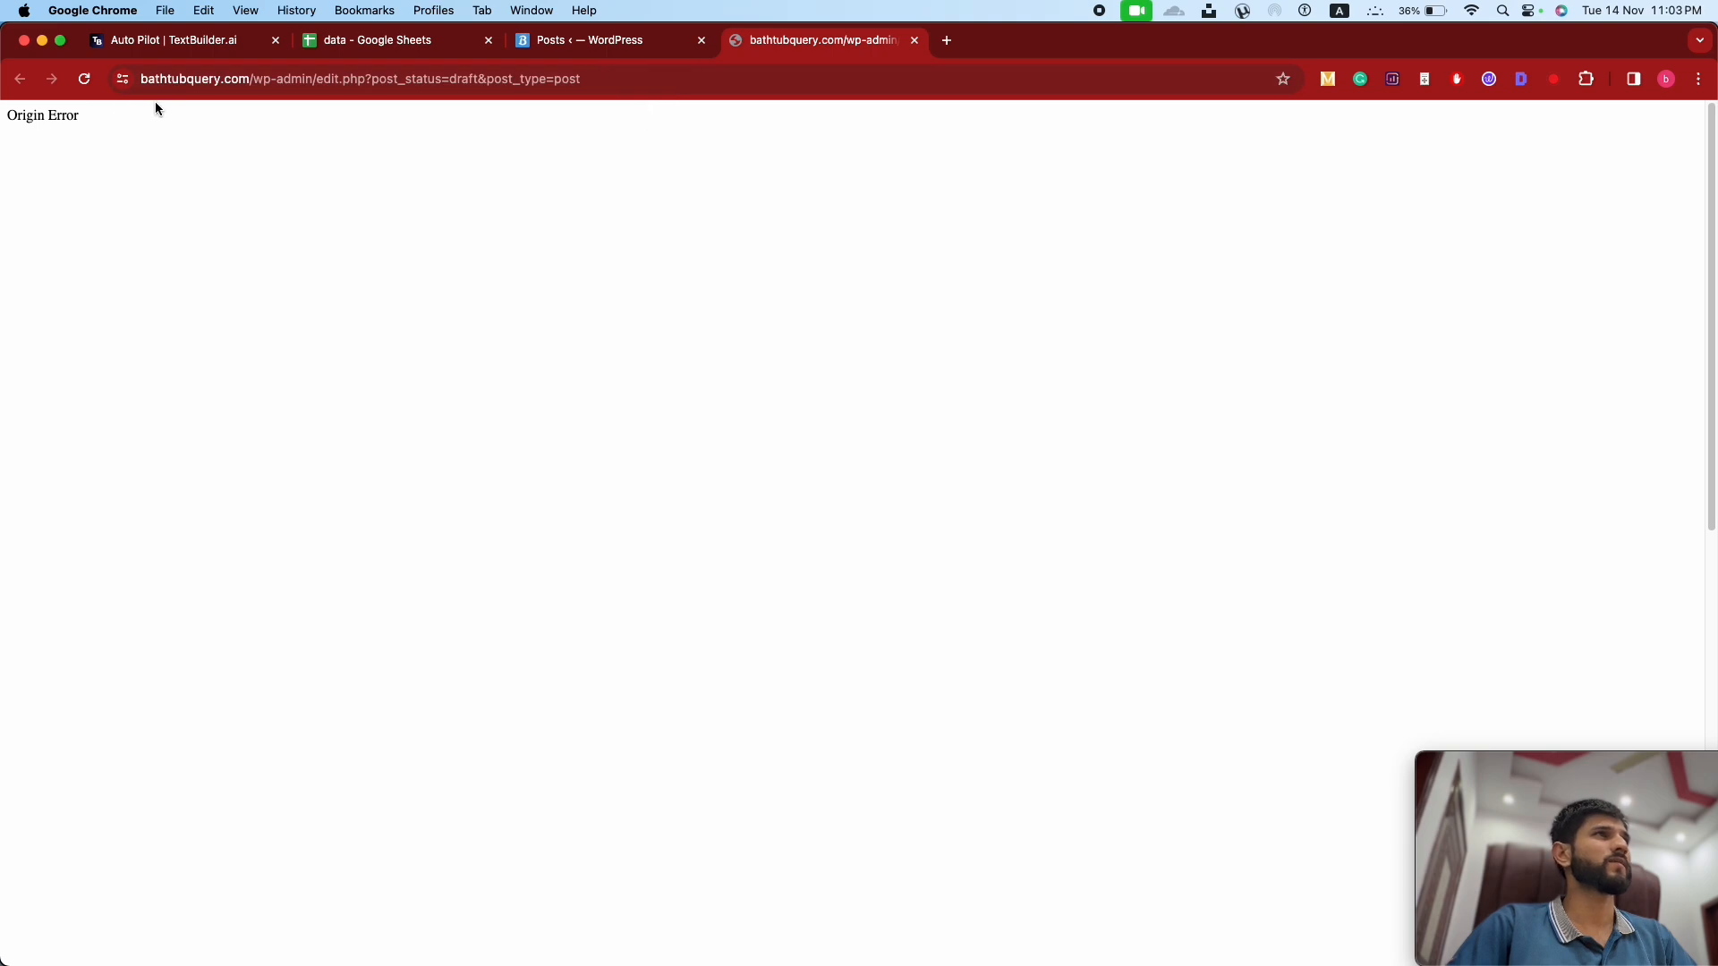
click(84, 79)
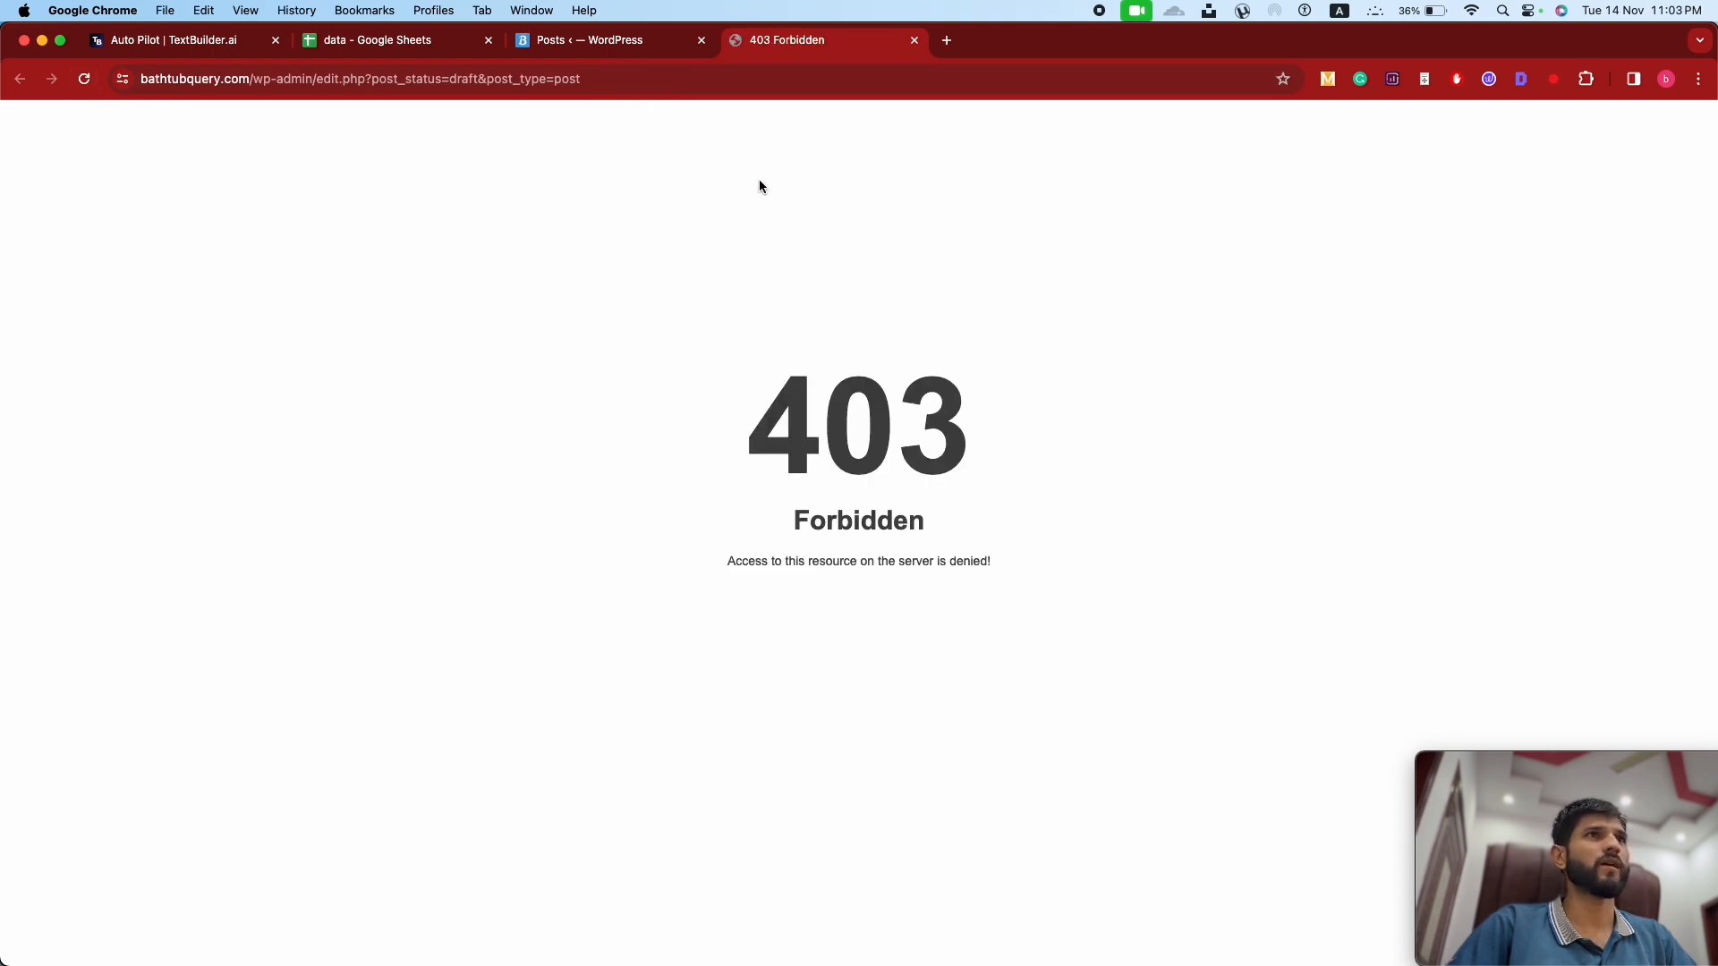
Step: Clear the browser's cached images and files for all time and return to the forbidden Drafts page
key(super+shift+BackSpace)
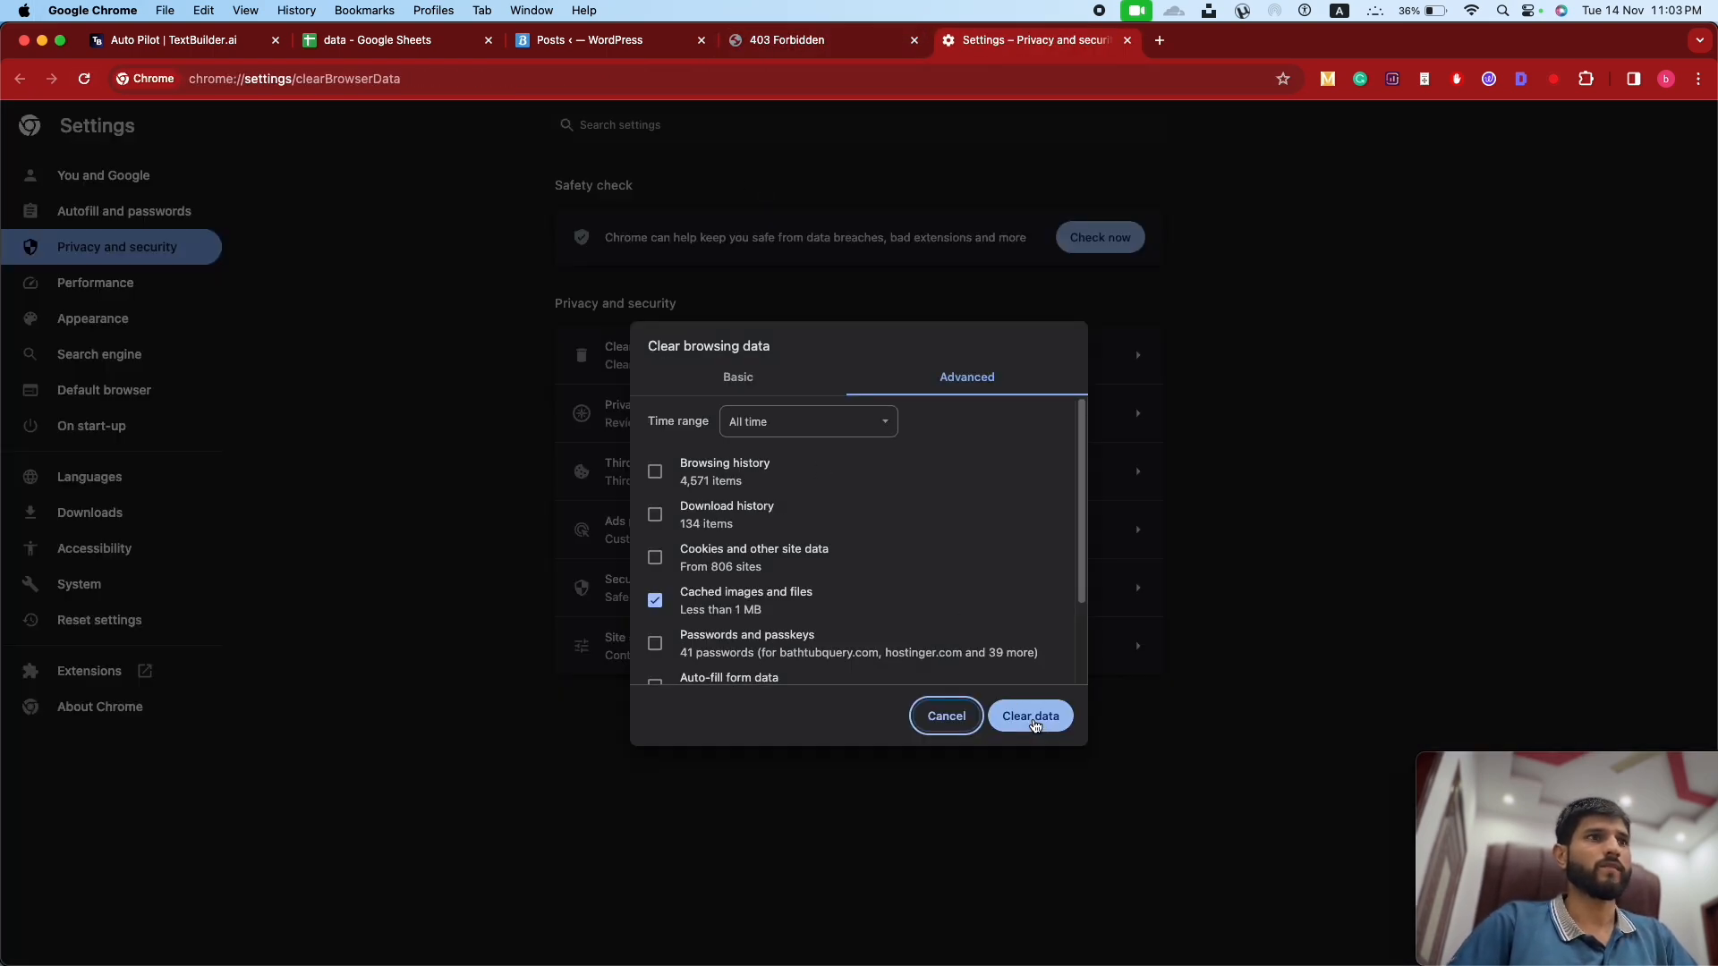
click(1033, 717)
click(829, 52)
Step: Reopen the Drafts view from the WordPress posts list in a new tab and close the leftover error and settings tabs
click(573, 55)
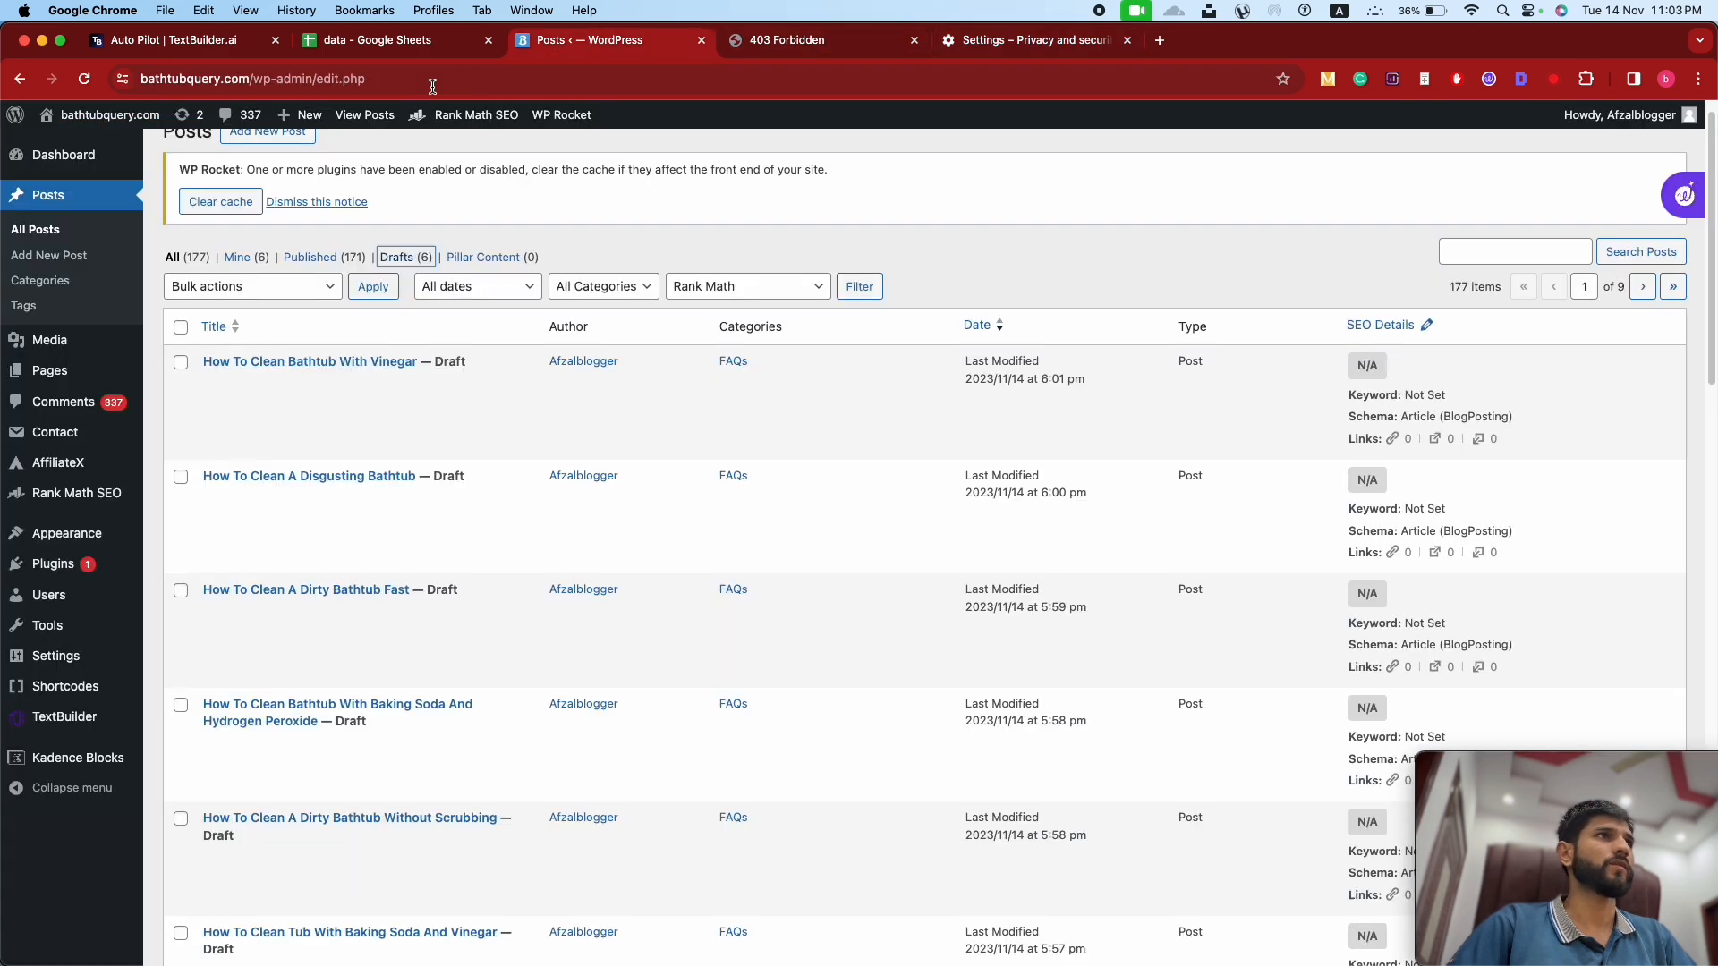
super+click(405, 262)
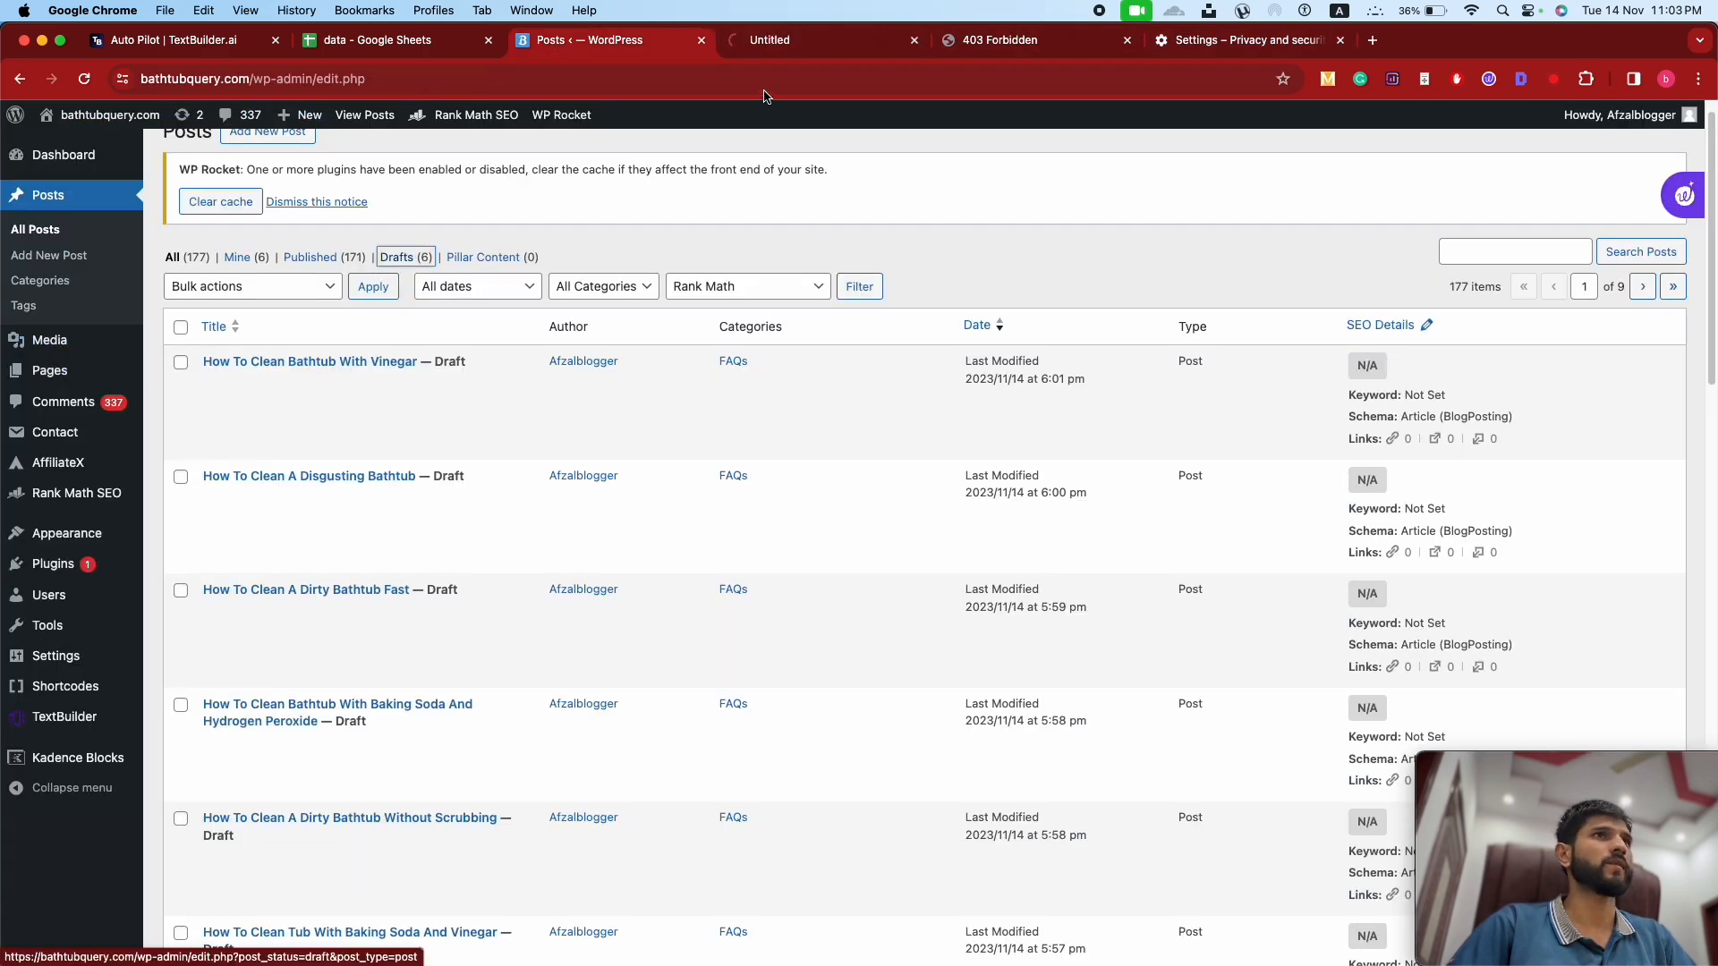
click(810, 40)
click(1127, 40)
click(1127, 41)
super+click(405, 273)
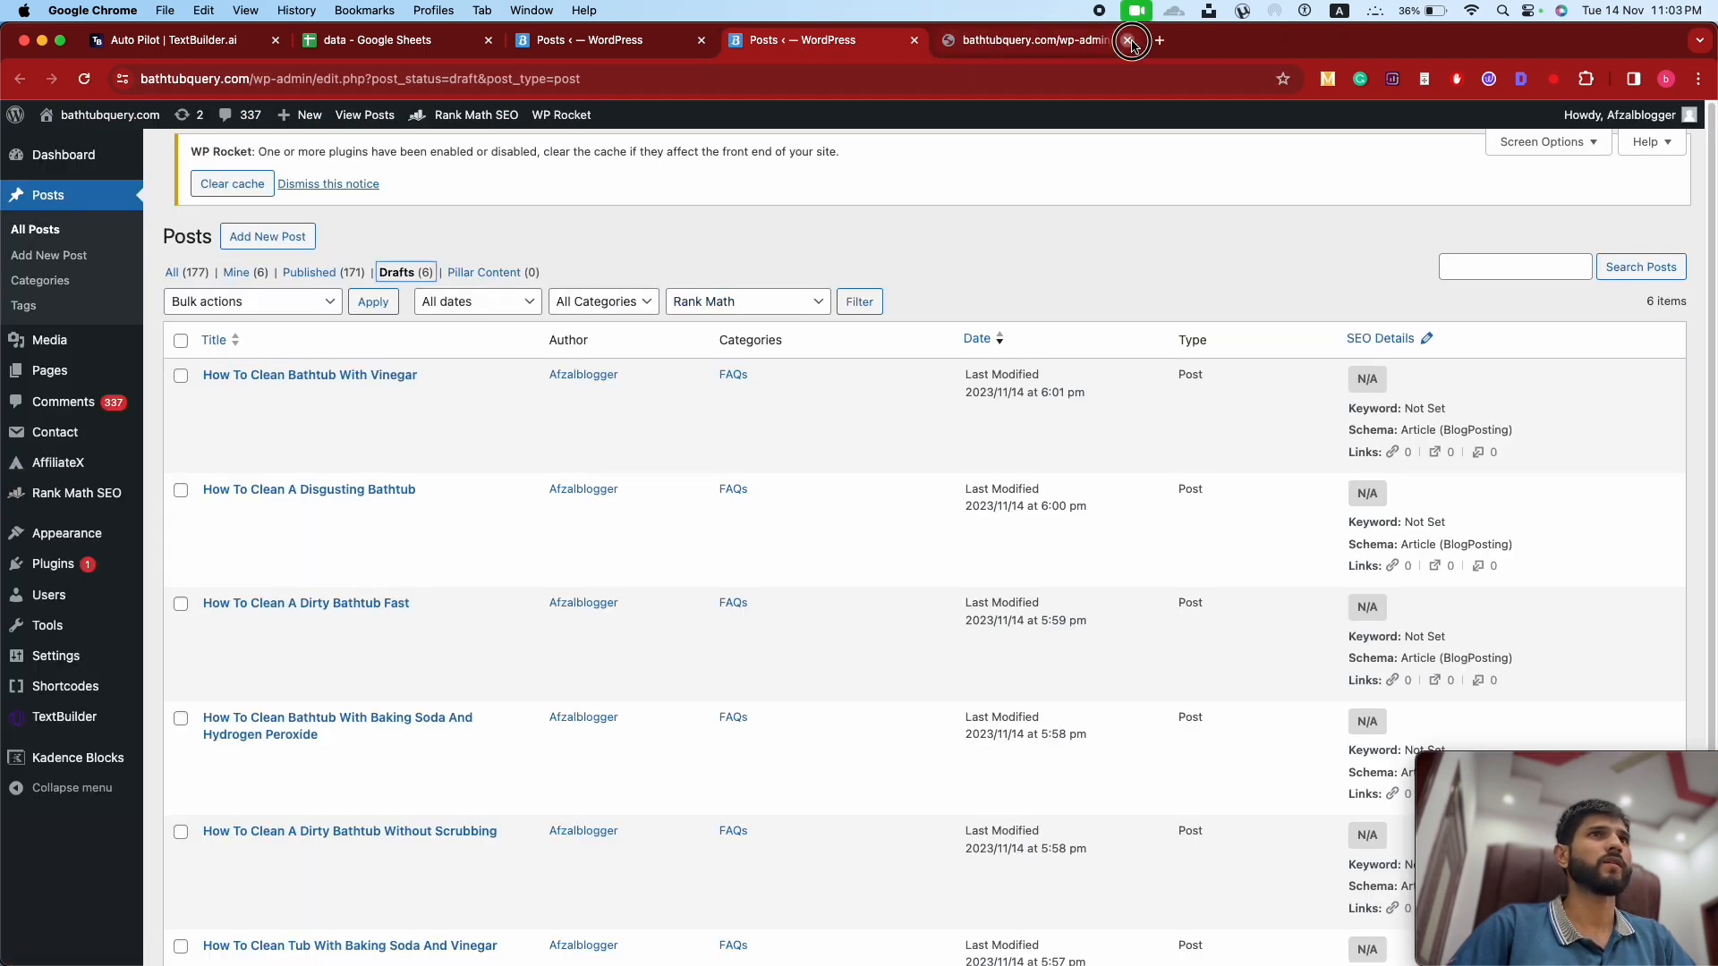
click(1127, 41)
Step: Open all six draft how-to posts from the Drafts list in separate new tabs for editing
super+click(286, 374)
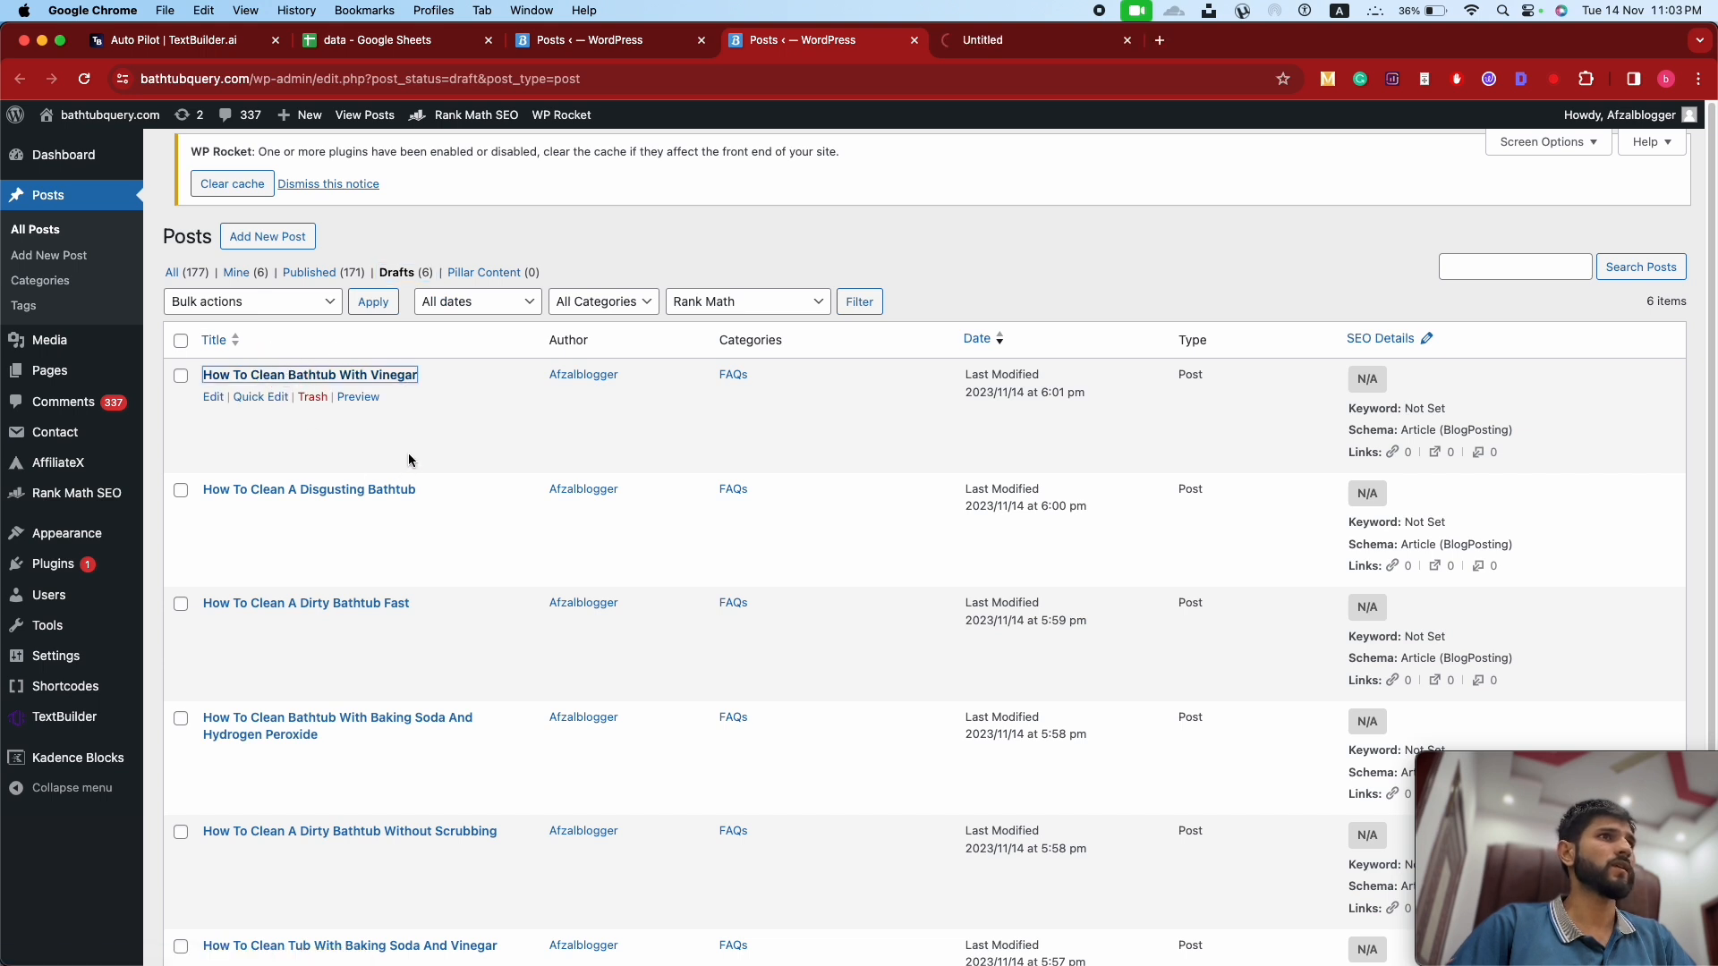
super+click(309, 490)
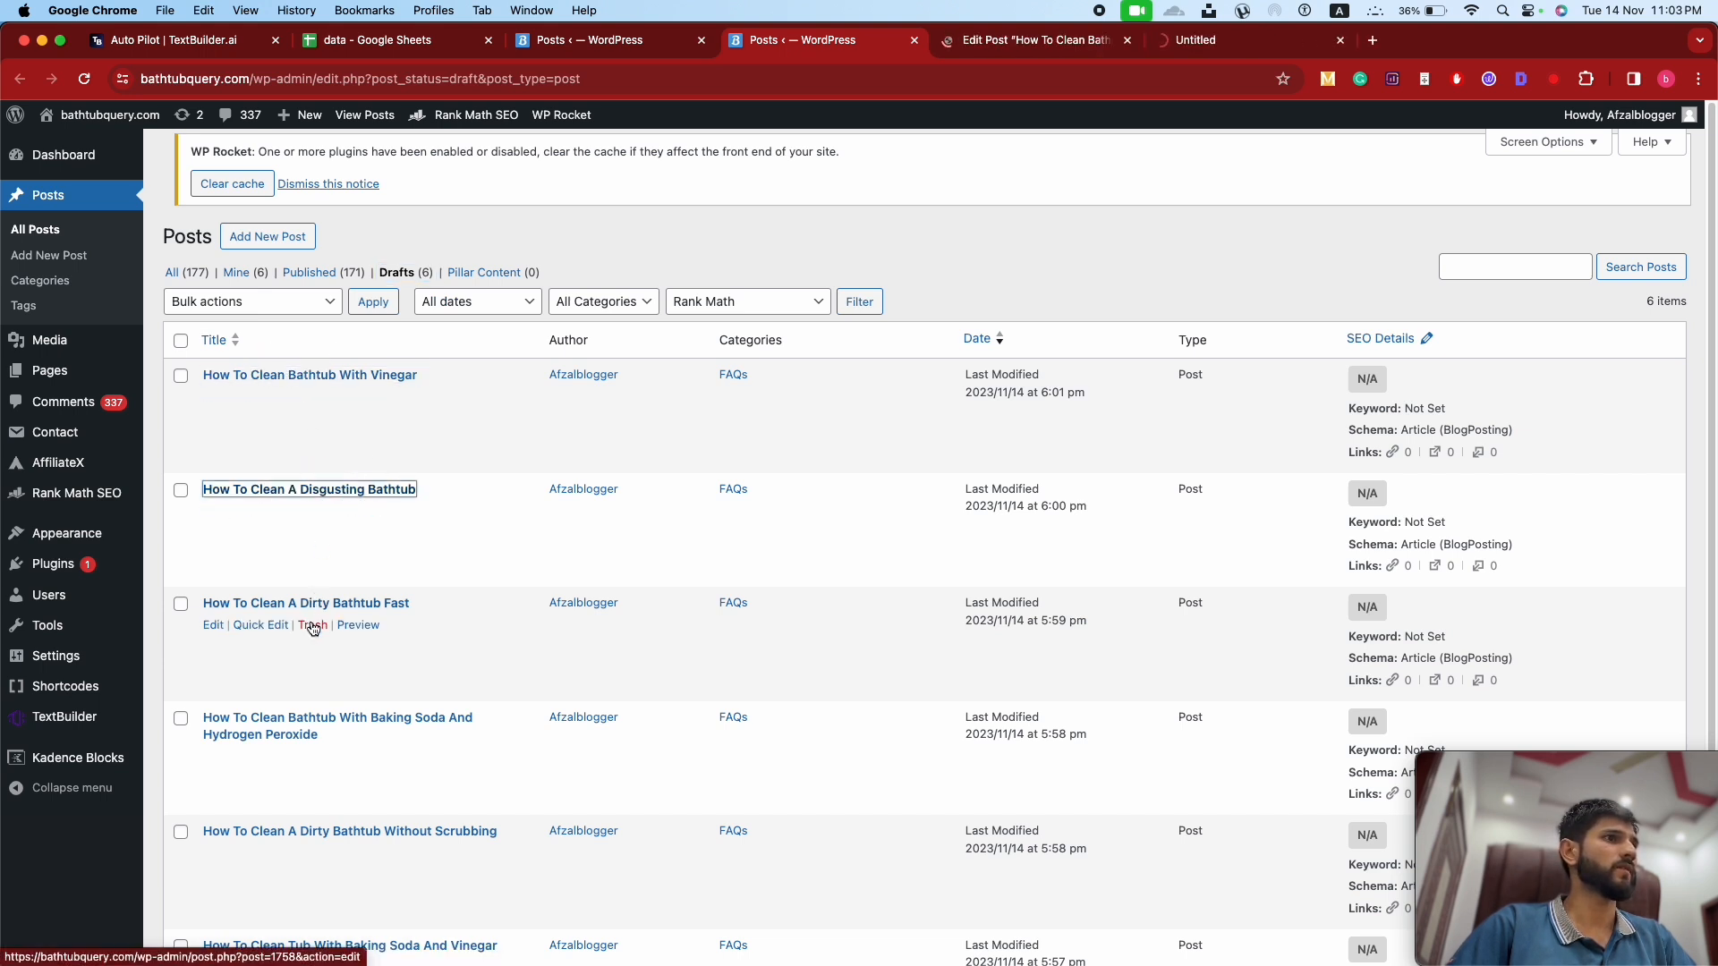
super+click(311, 612)
super+click(344, 718)
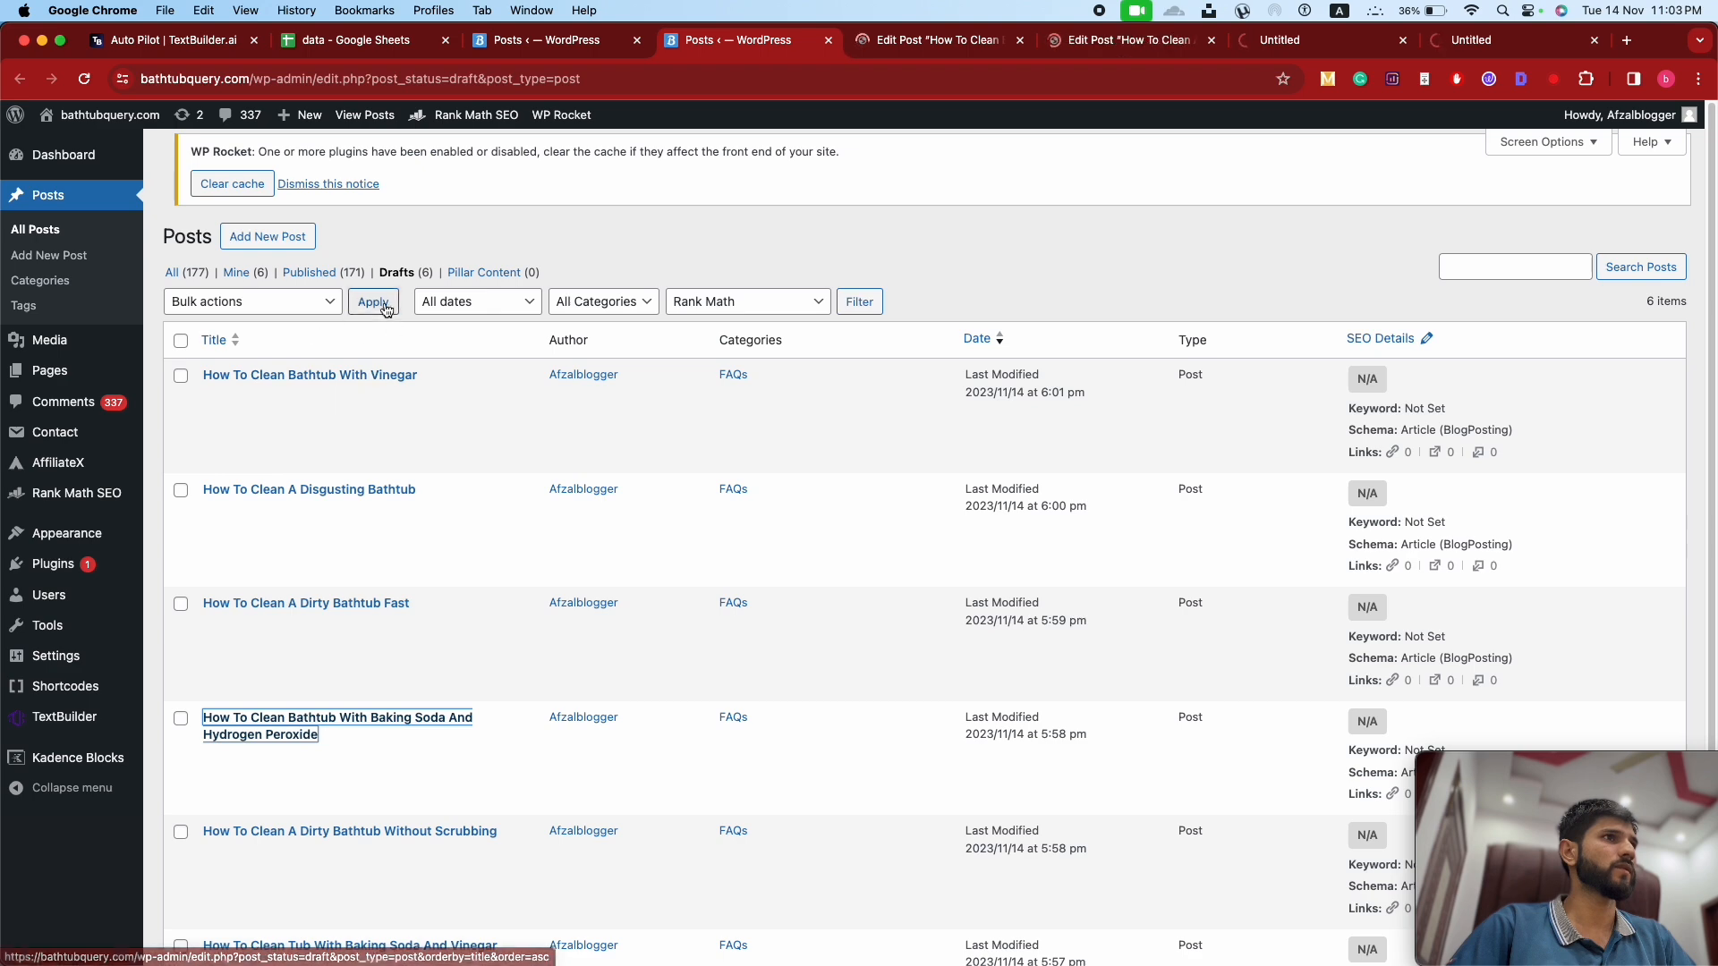
scroll(664, 459, down, 3)
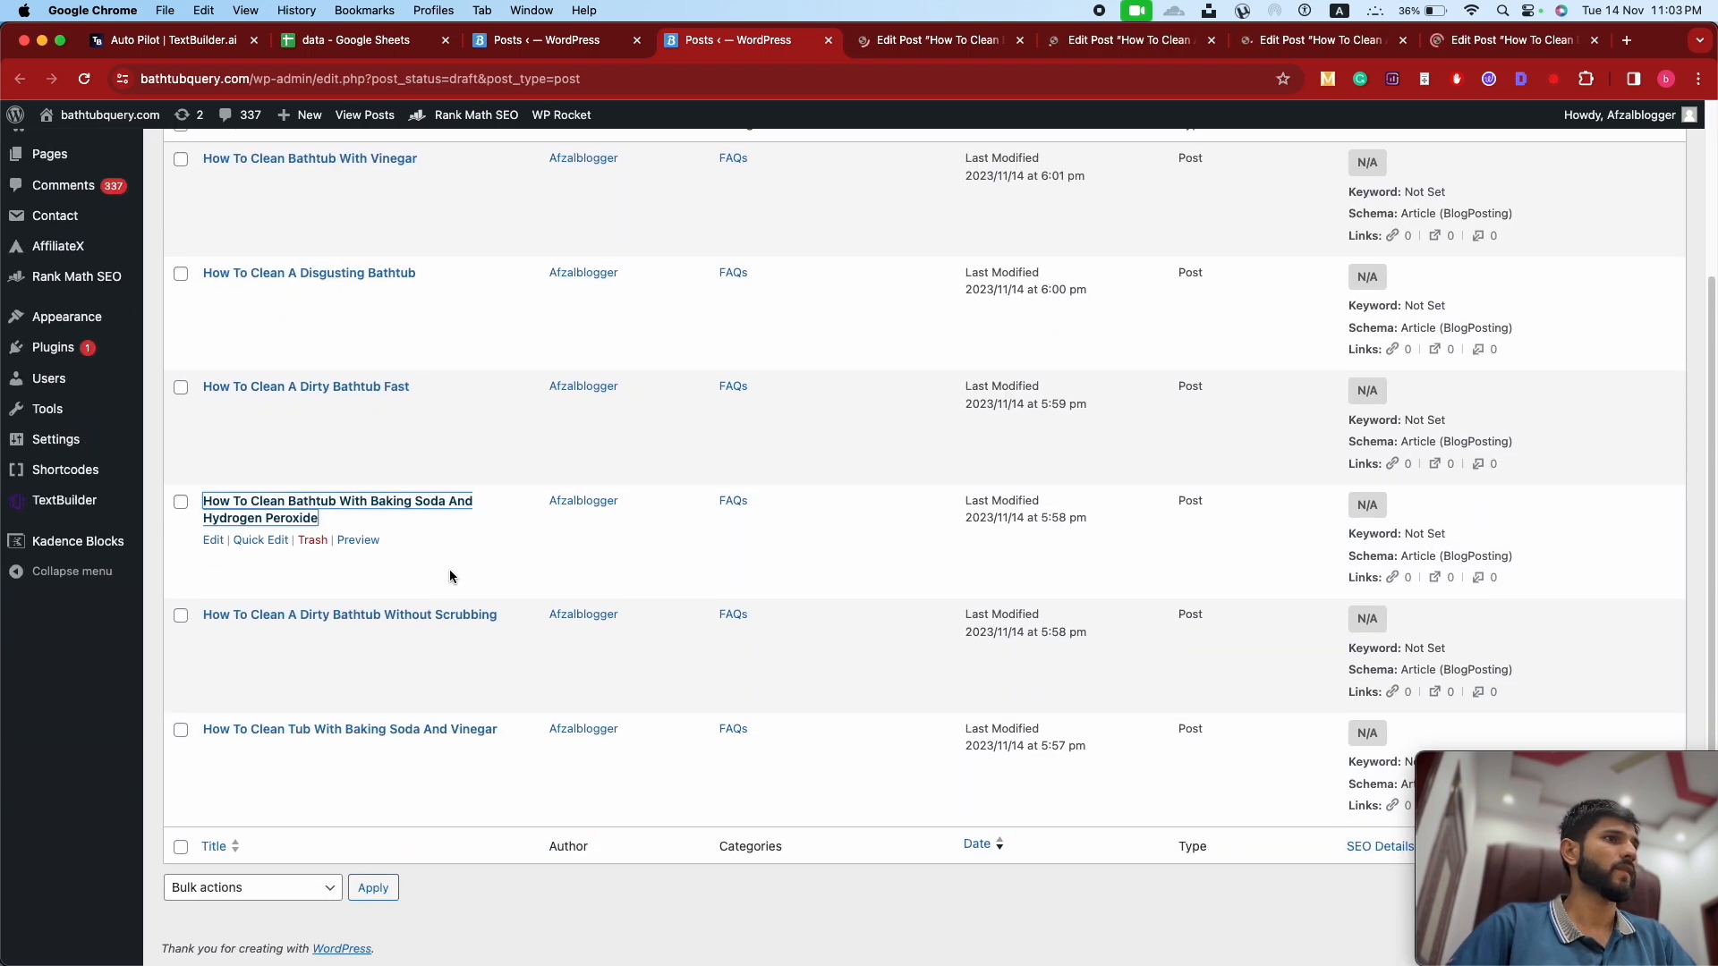
super+click(419, 621)
super+click(423, 731)
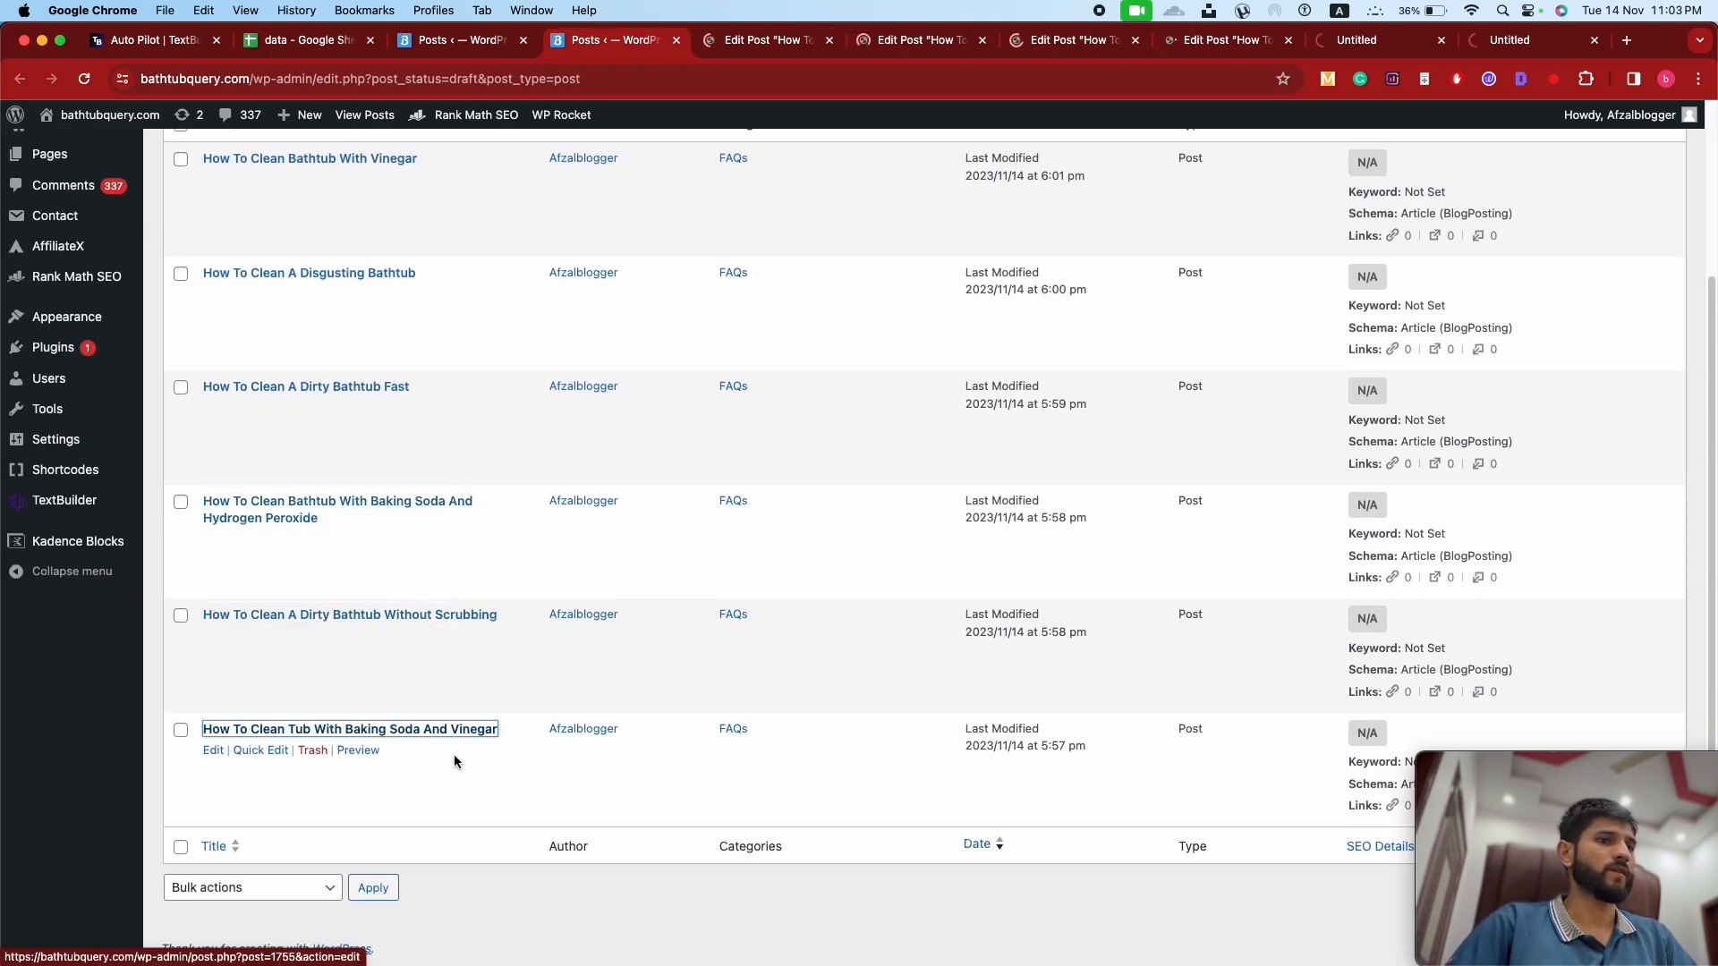
Step: Skim the How To Clean A Disgusting Bathtub draft and generate its preview in a new tab
scroll(750, 408, down, 5)
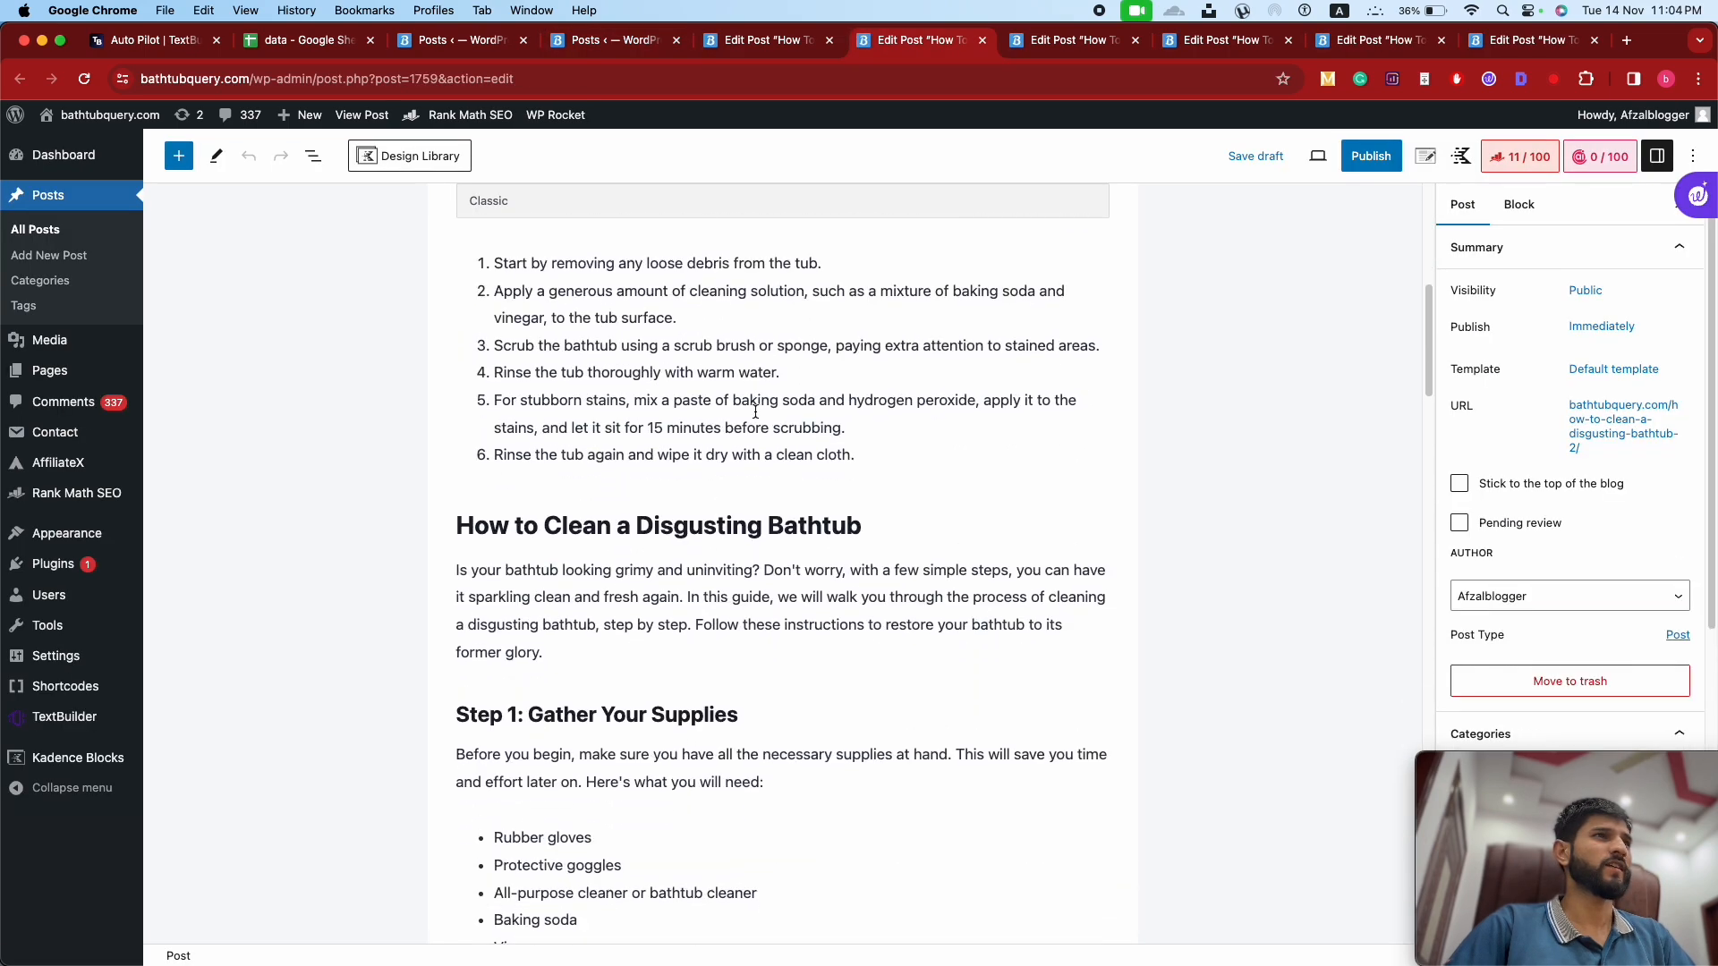
scroll(750, 408, up, 8)
click(1318, 155)
click(1194, 319)
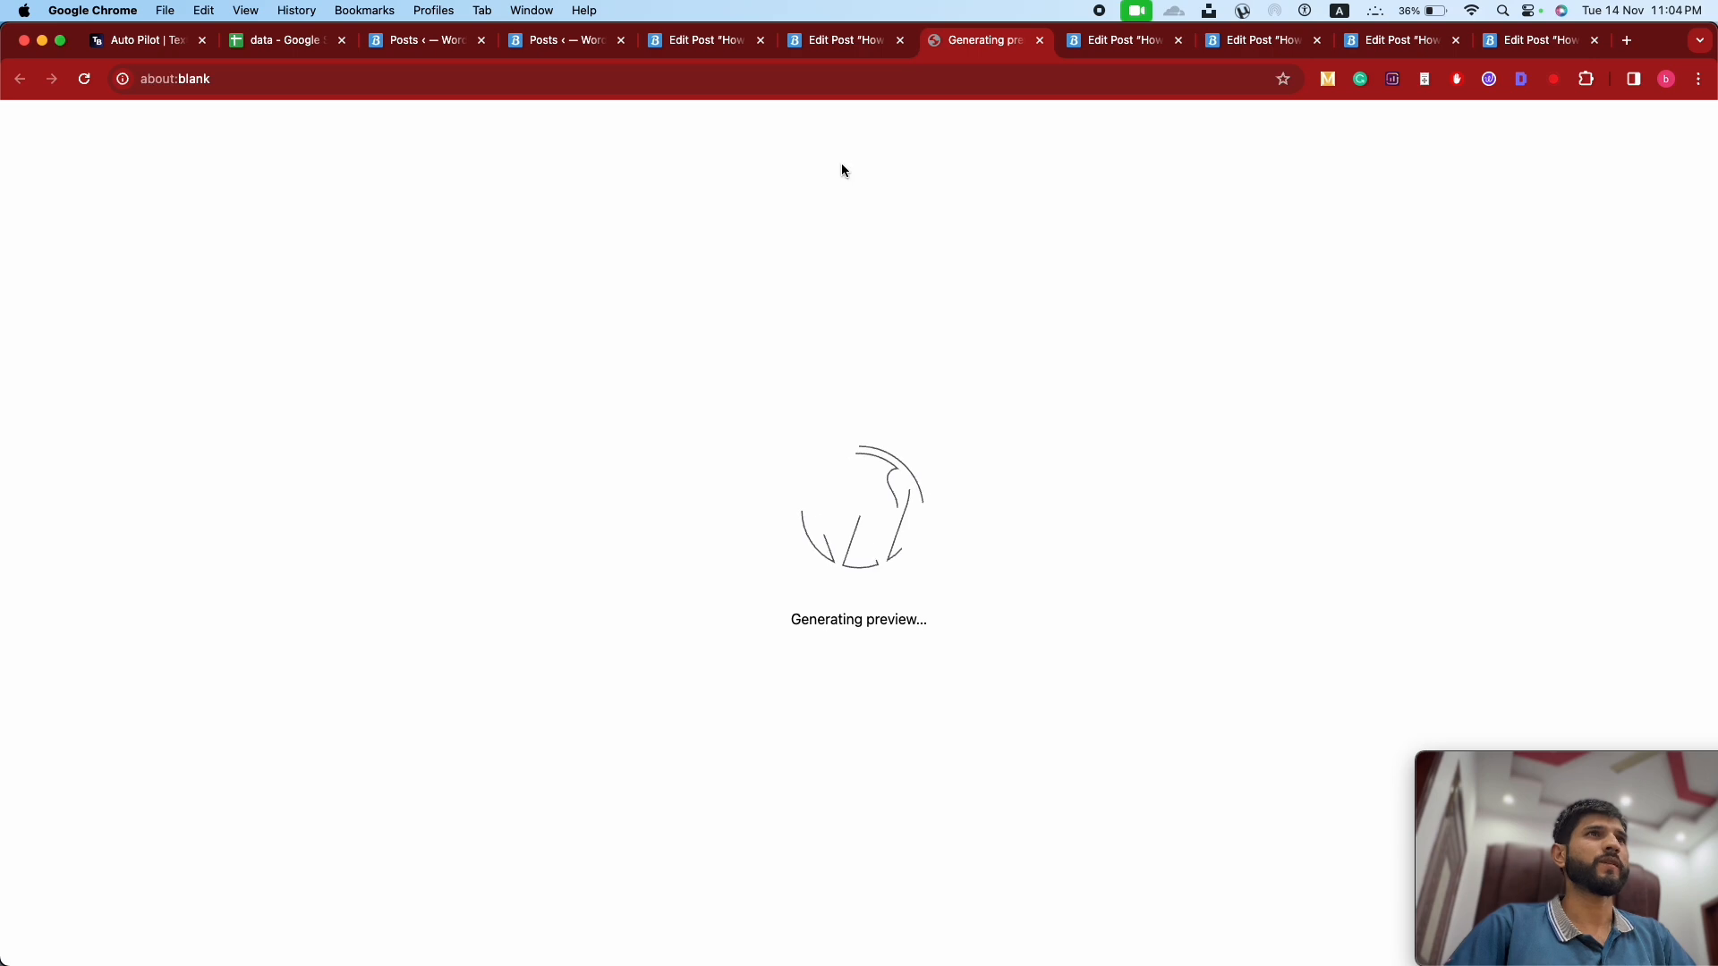
Step: Read through the How To Clean A Disgusting Bathtub draft in the editor, checking its introduction, numbered steps, headings, FAQ section and conclusion
click(841, 43)
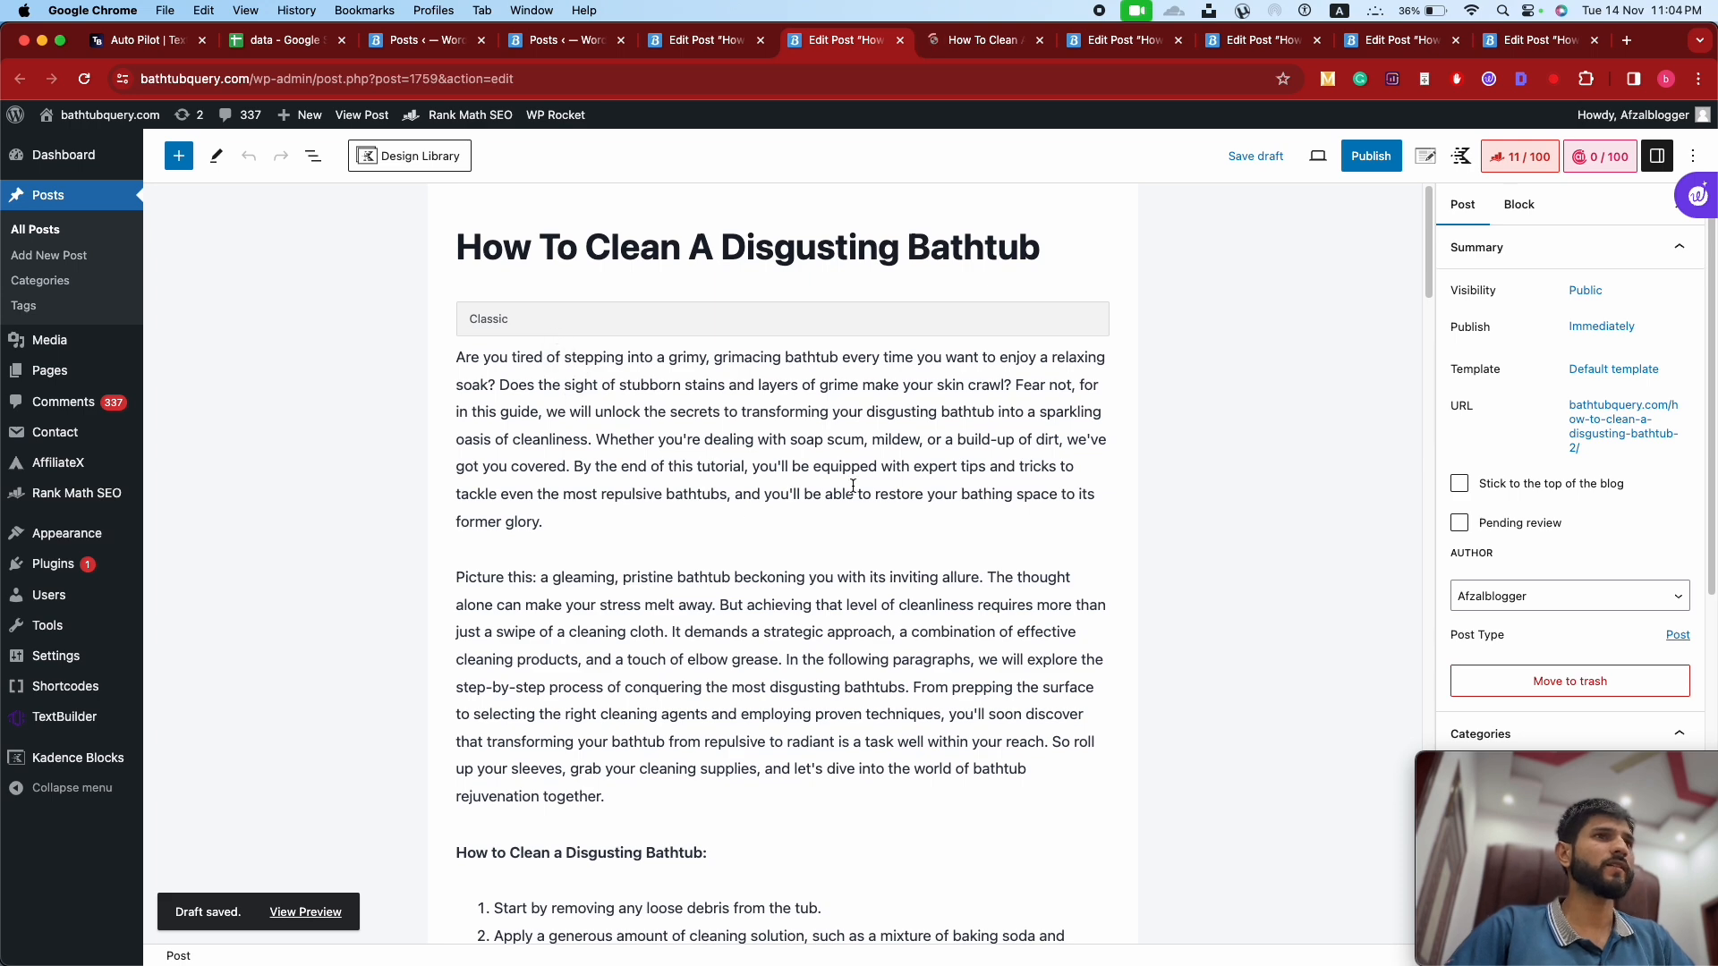
scroll(787, 514, down, 6)
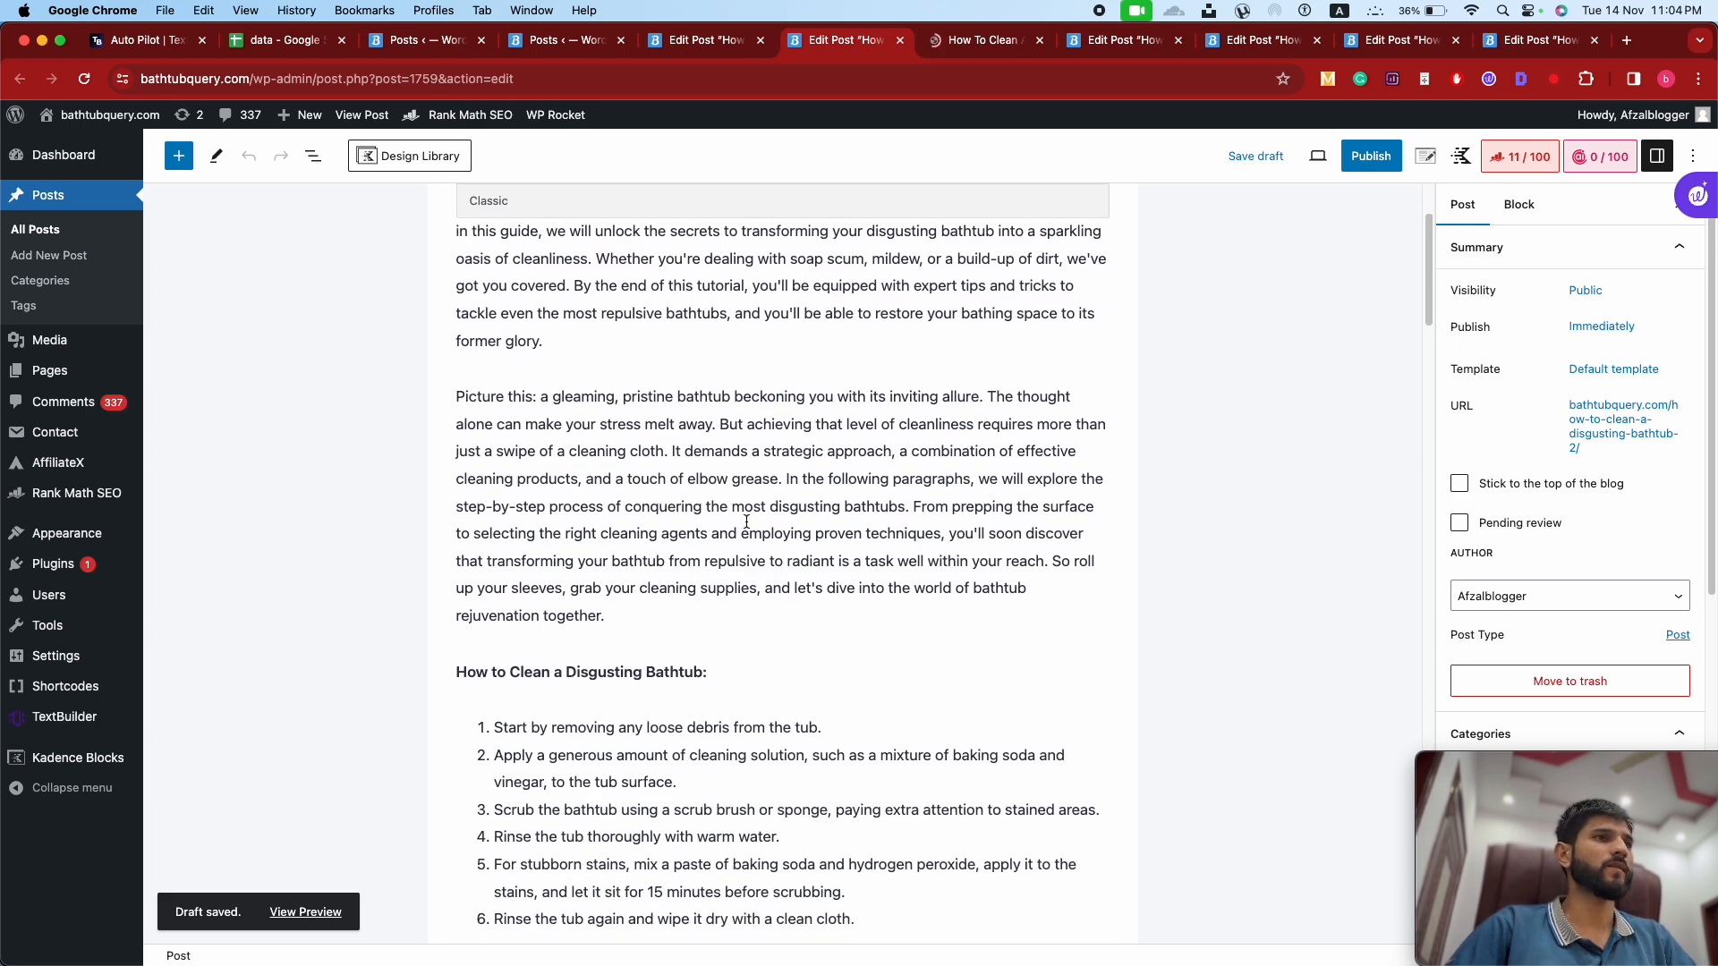
scroll(804, 519, down, 2)
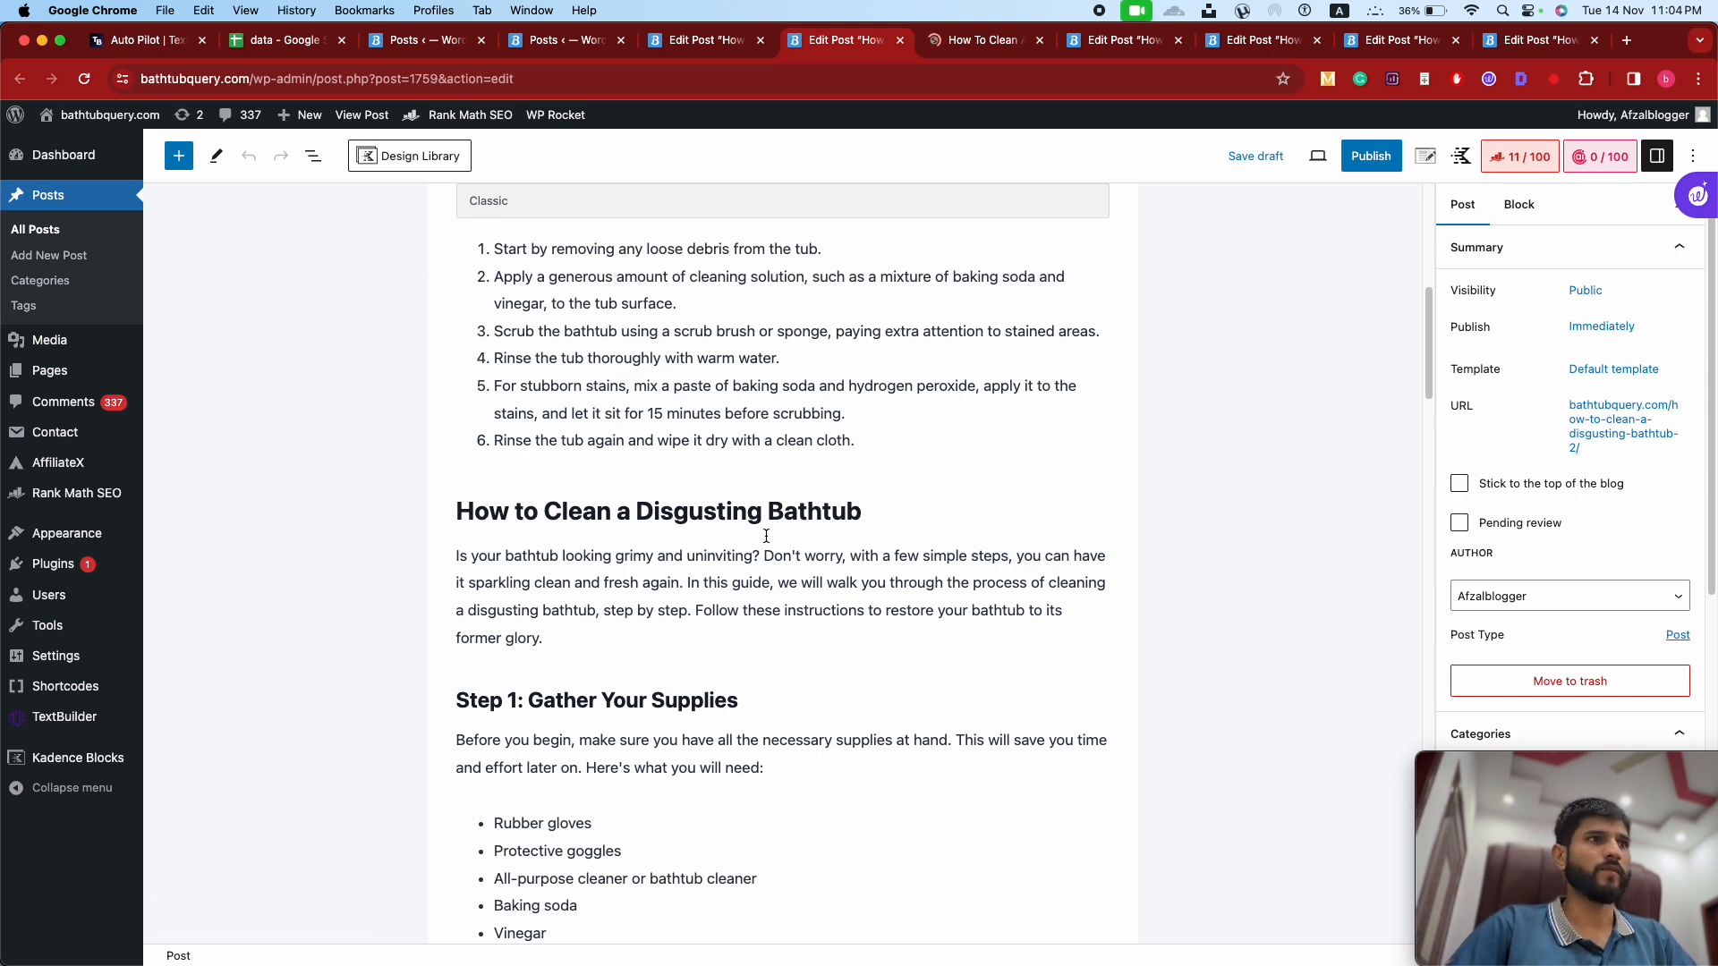
scroll(766, 536, up, 1)
scroll(766, 536, up, 4)
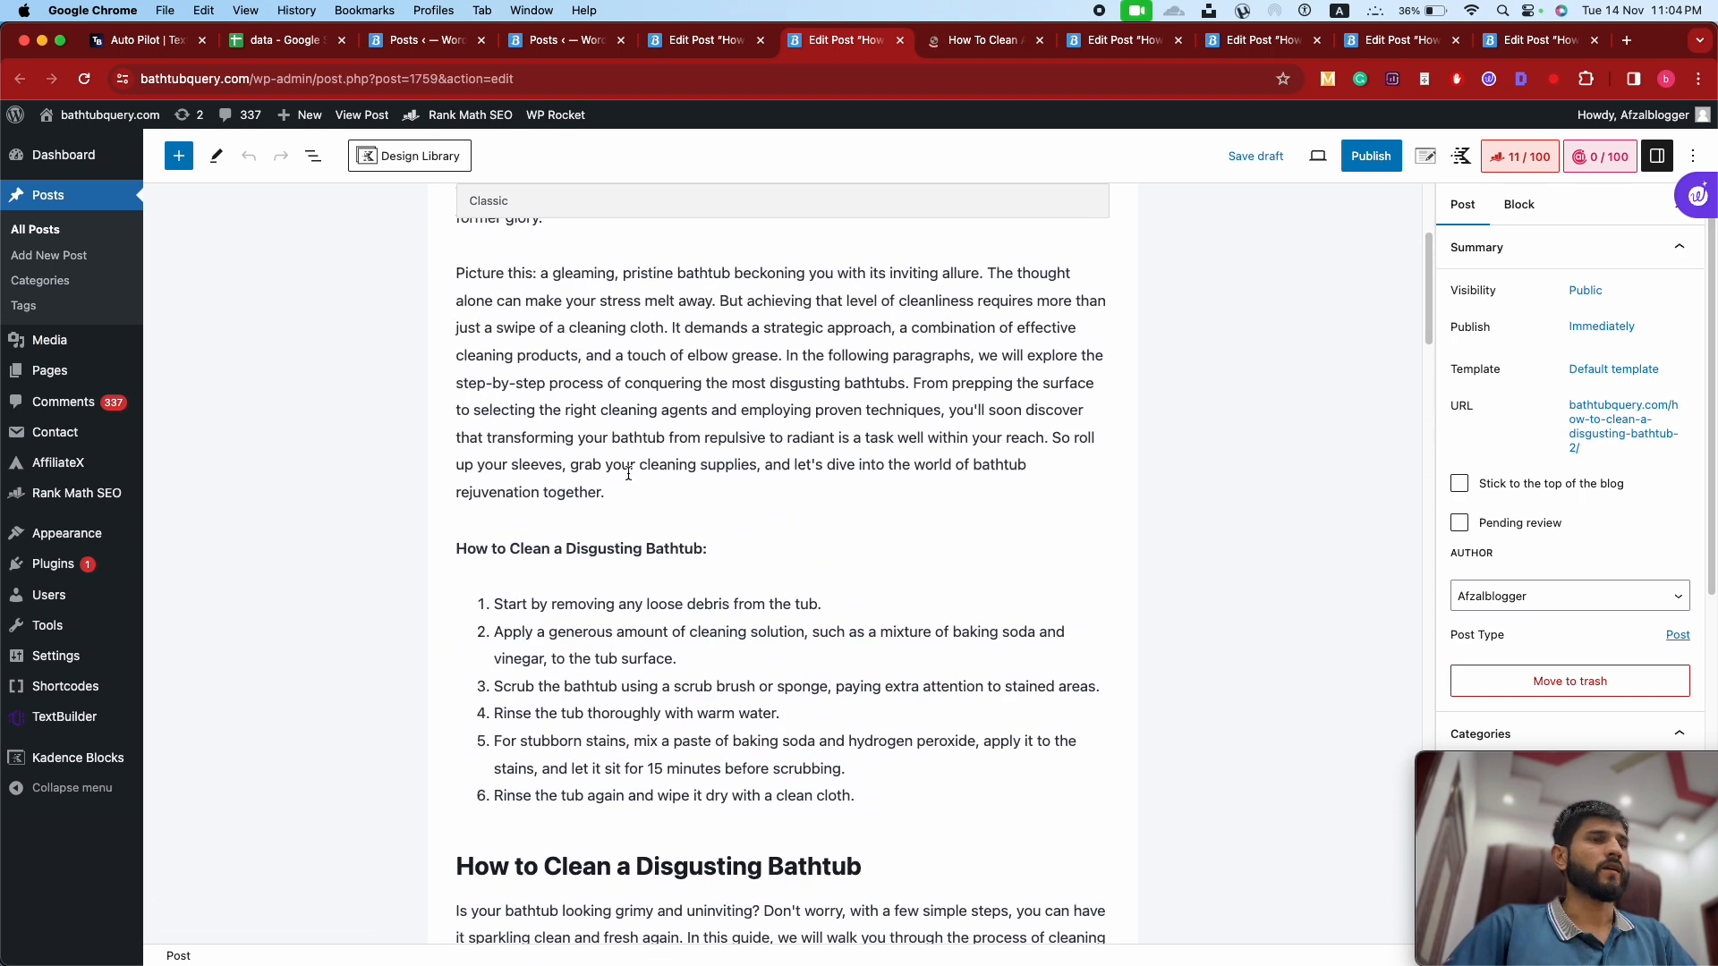
scroll(760, 510, up, 4)
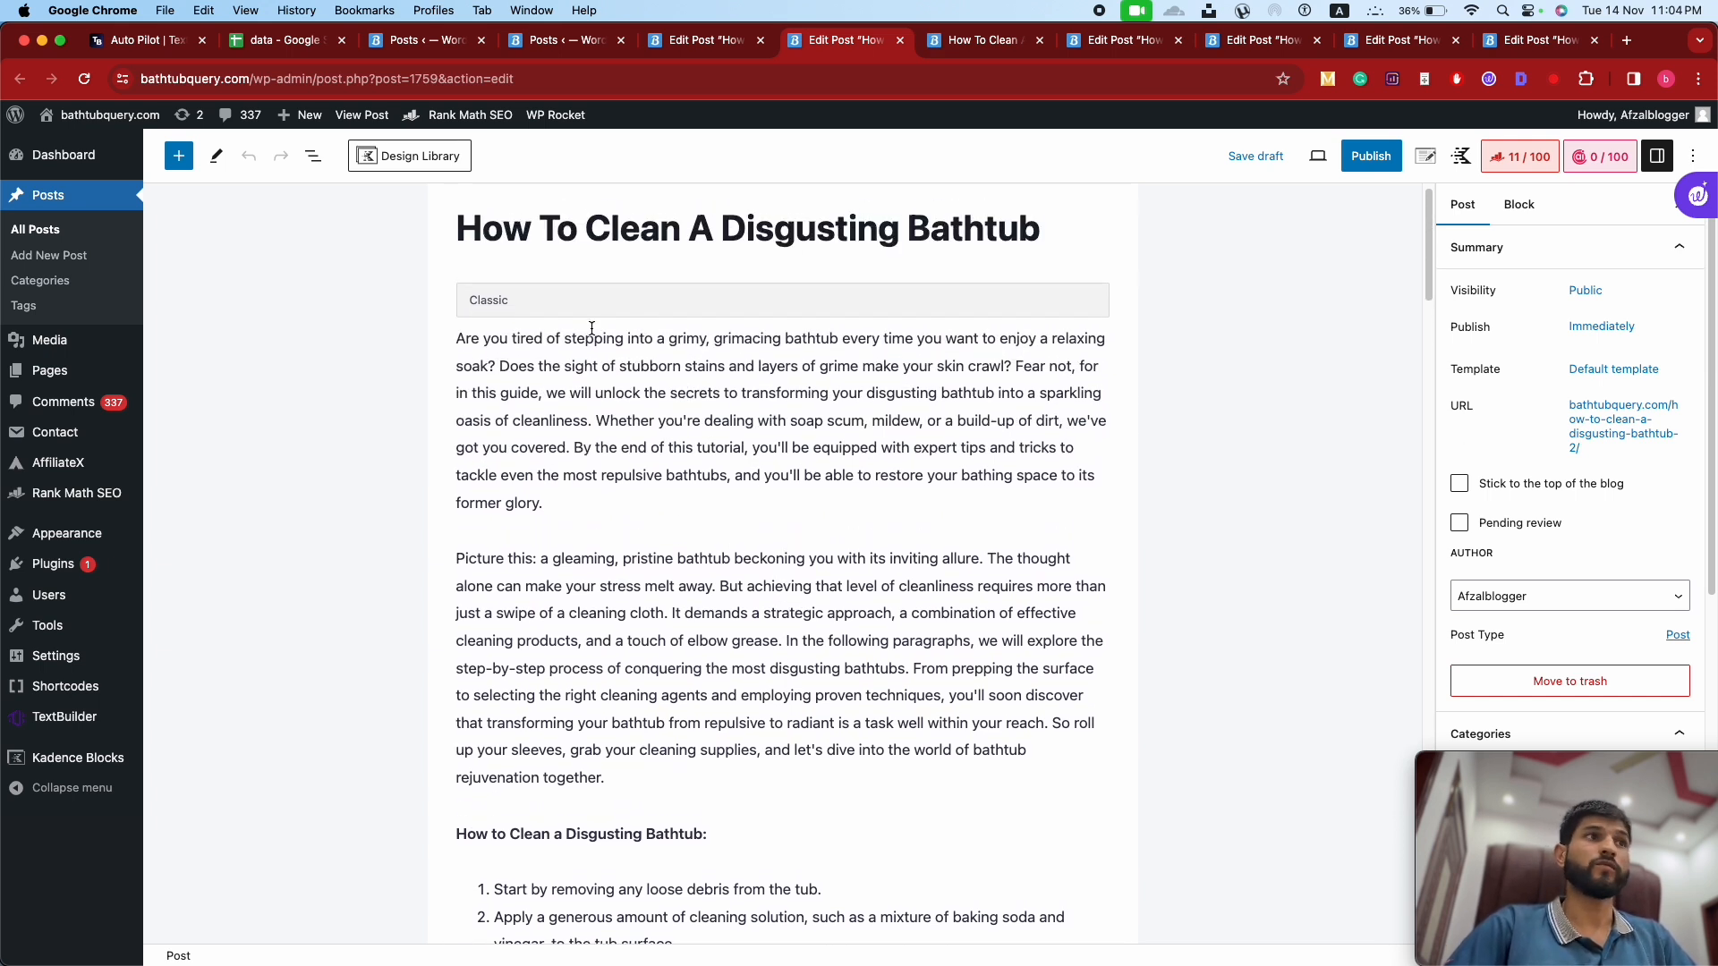
click(517, 312)
scroll(814, 358, down, 15)
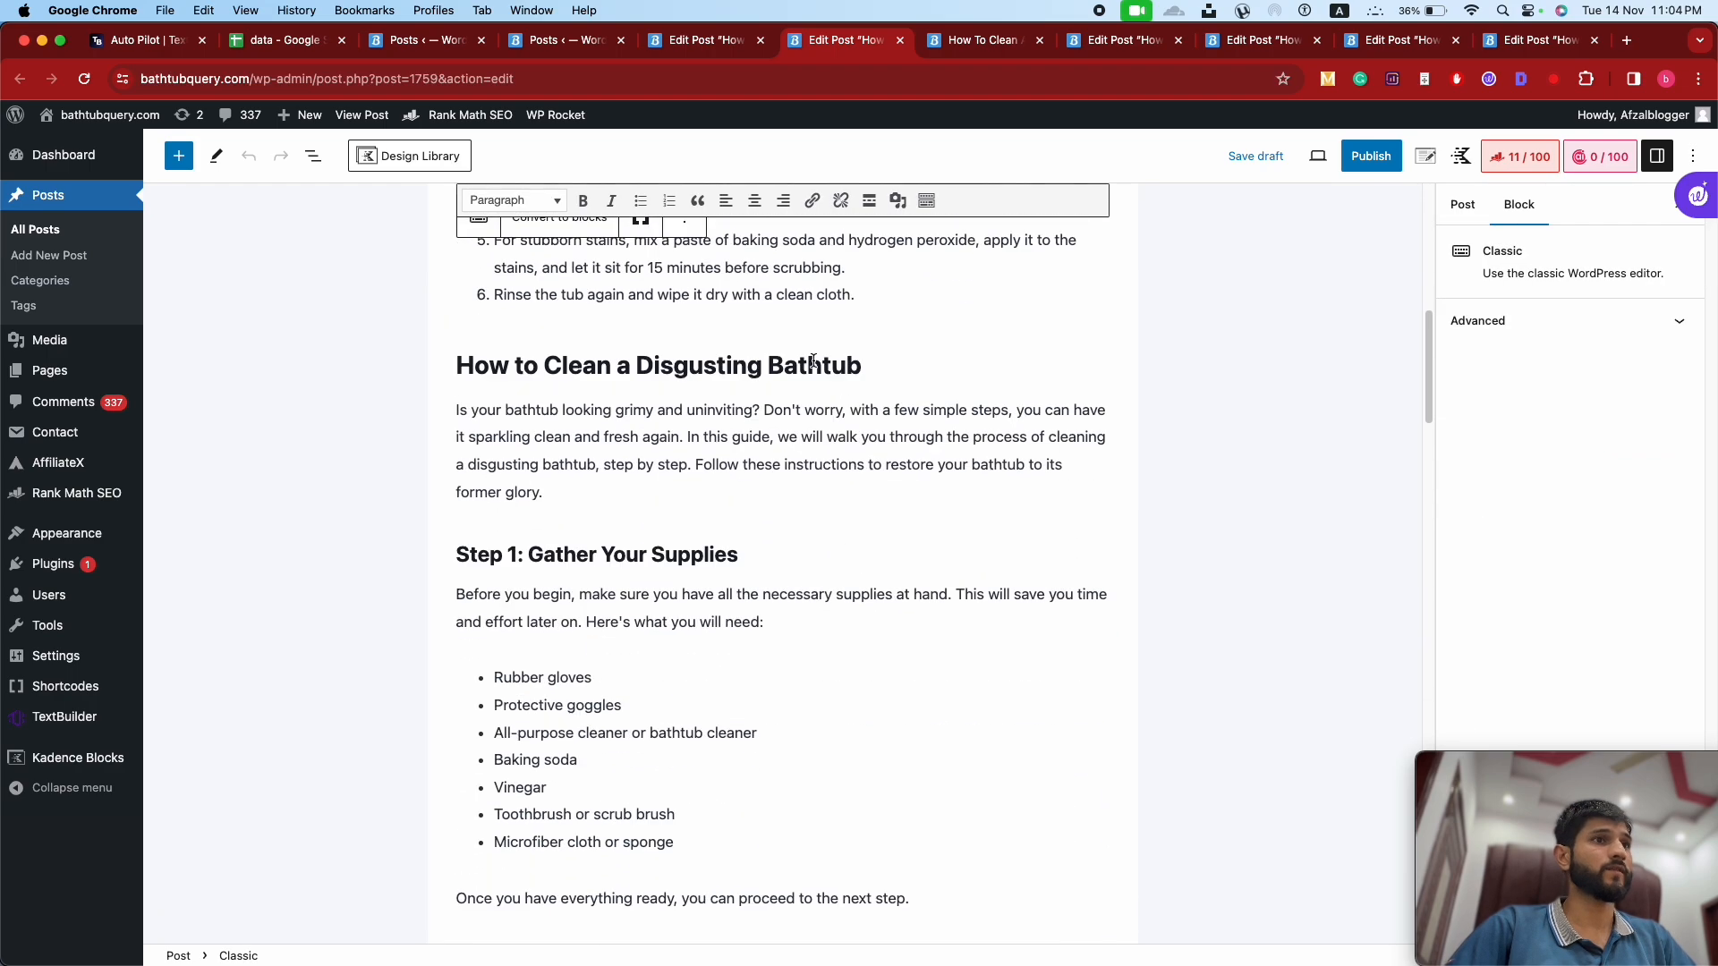
scroll(812, 359, down, 20)
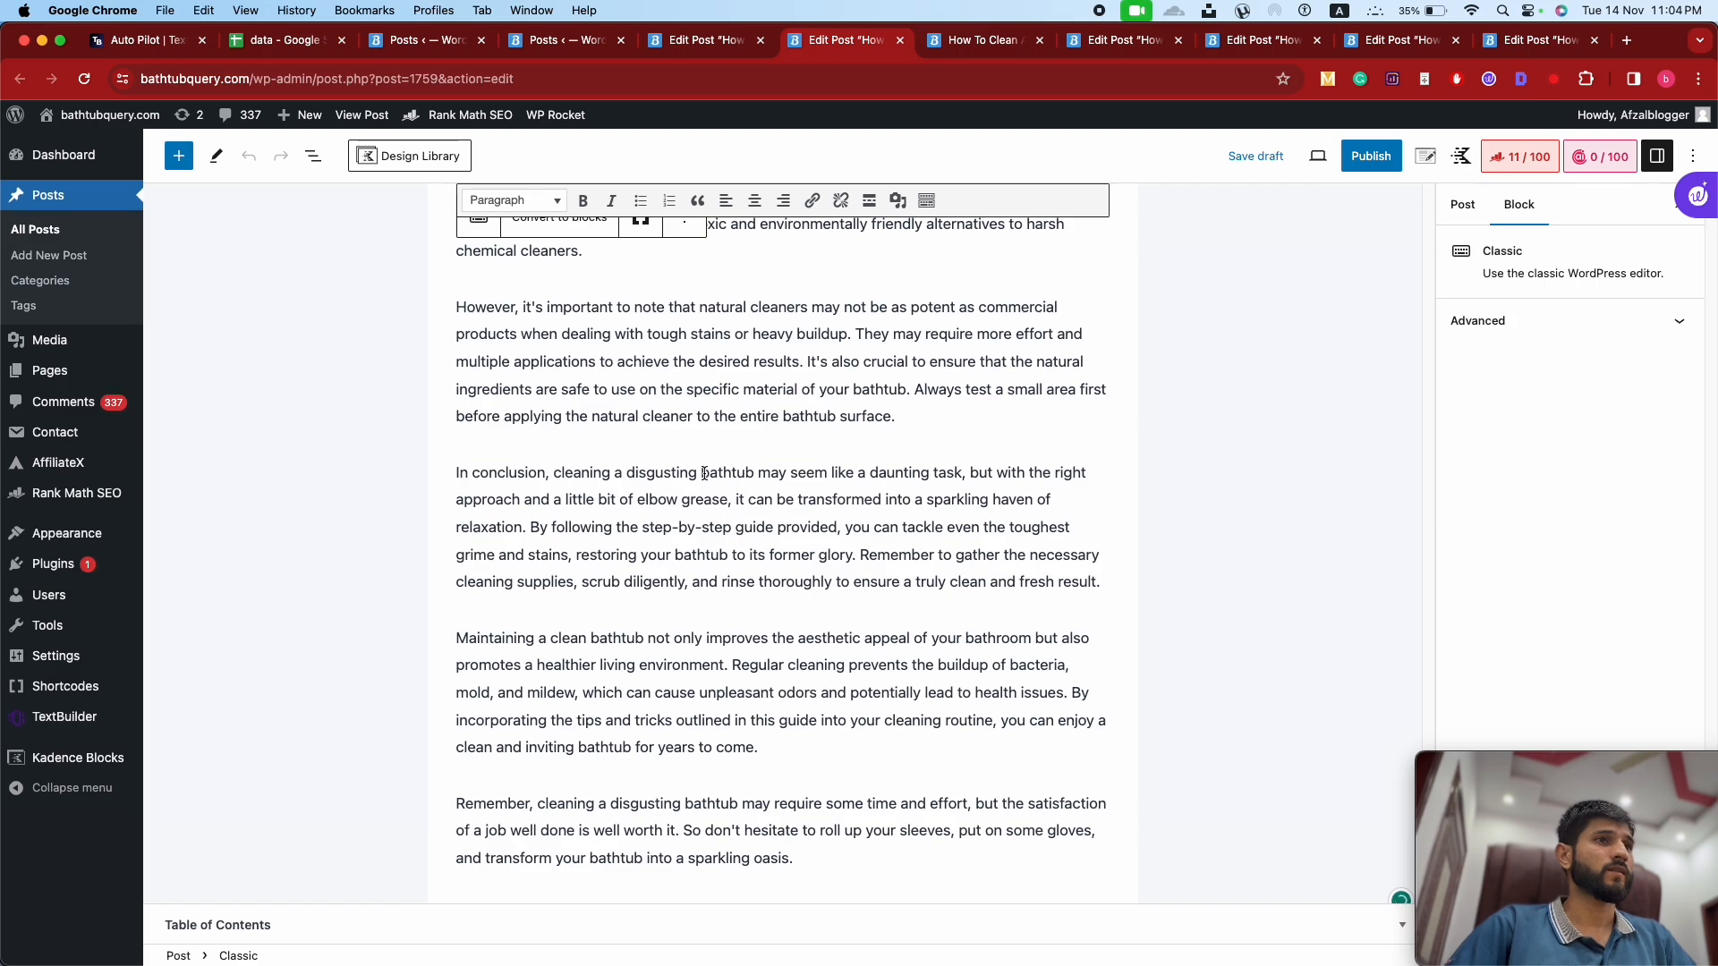
scroll(706, 468, up, 10)
scroll(706, 468, up, 1)
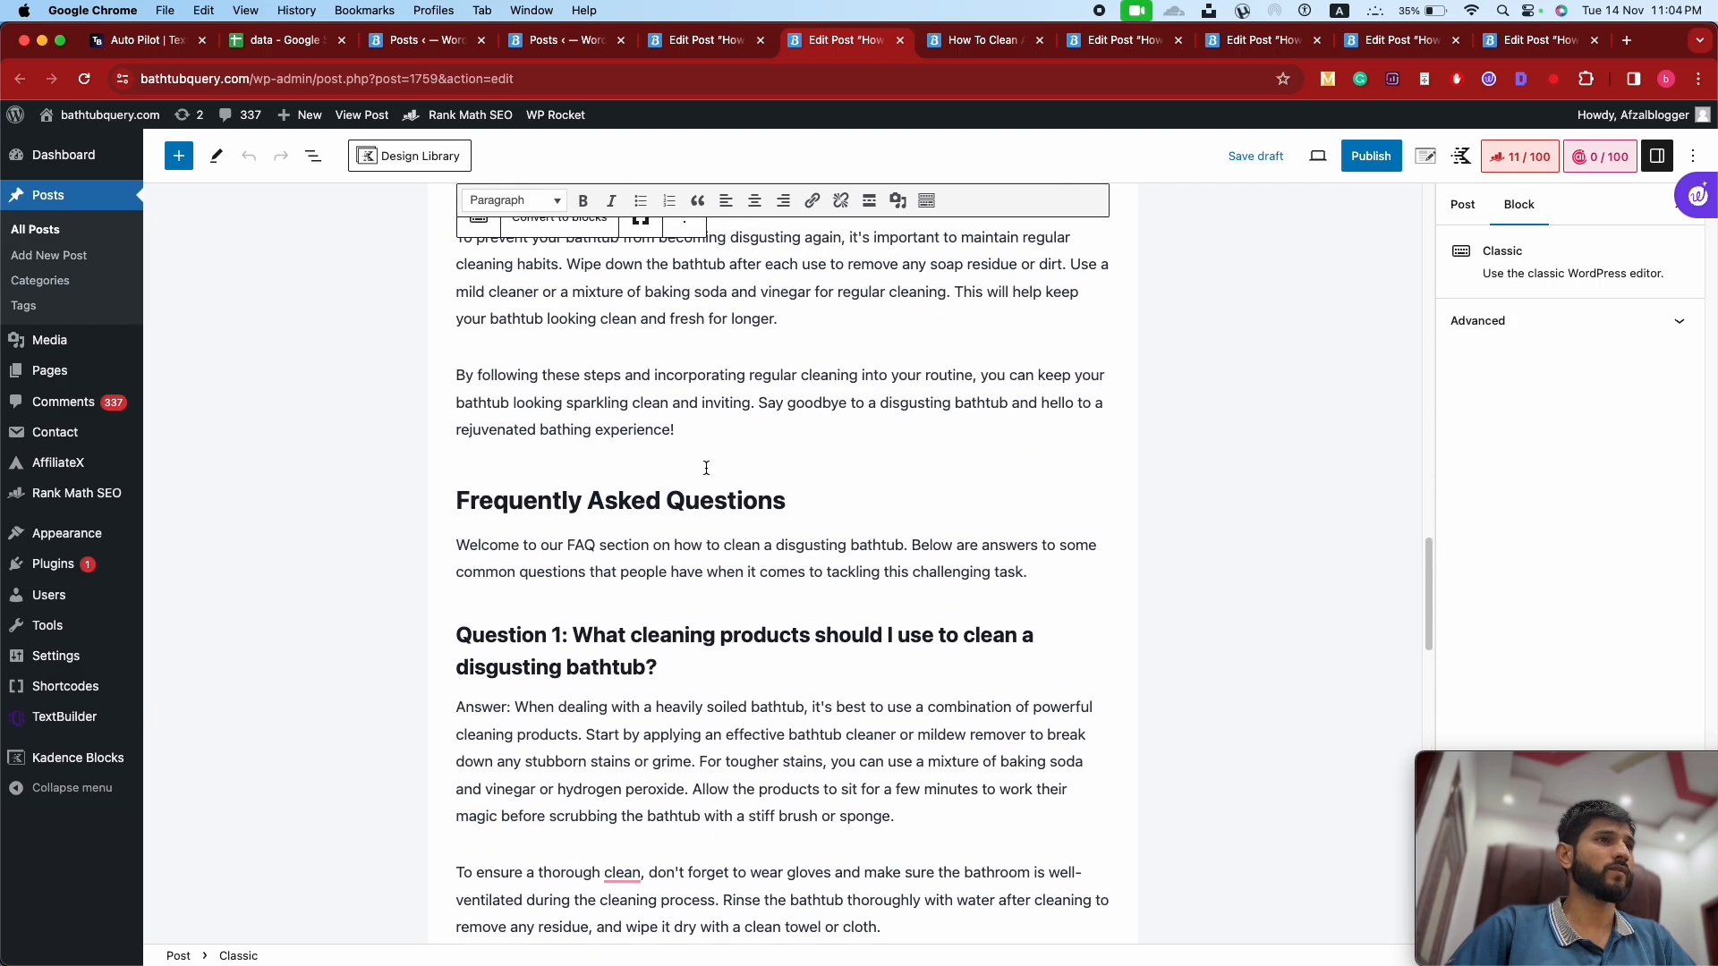
scroll(706, 468, down, 7)
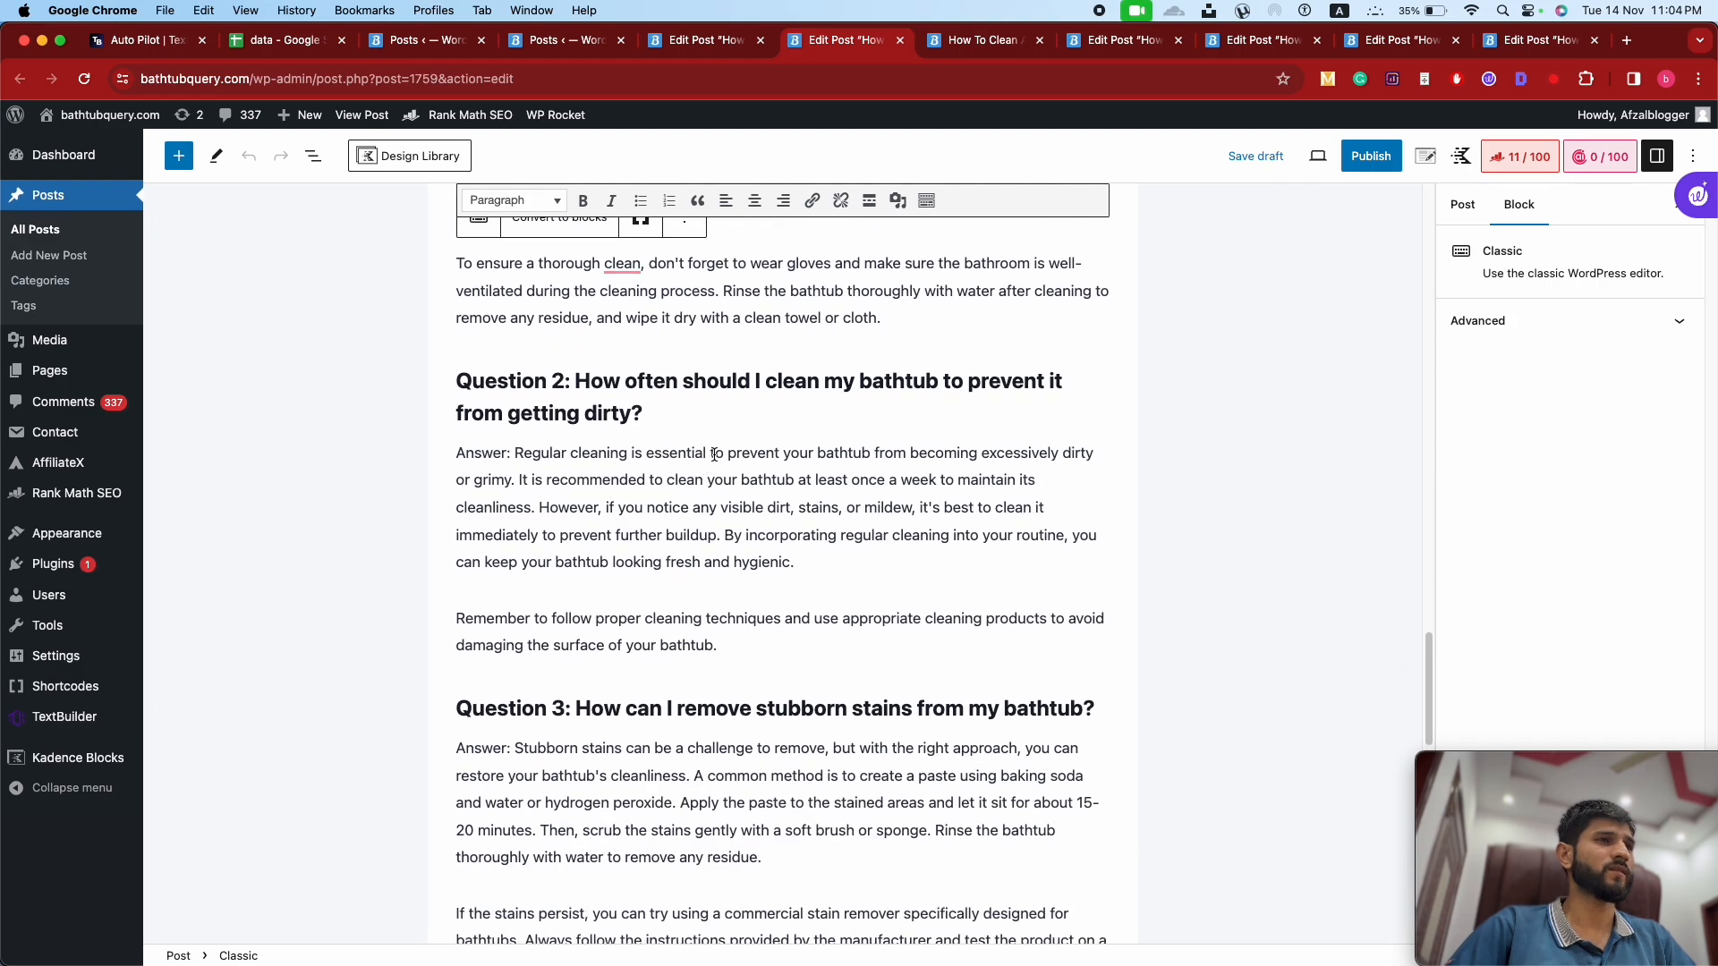
scroll(714, 455, up, 20)
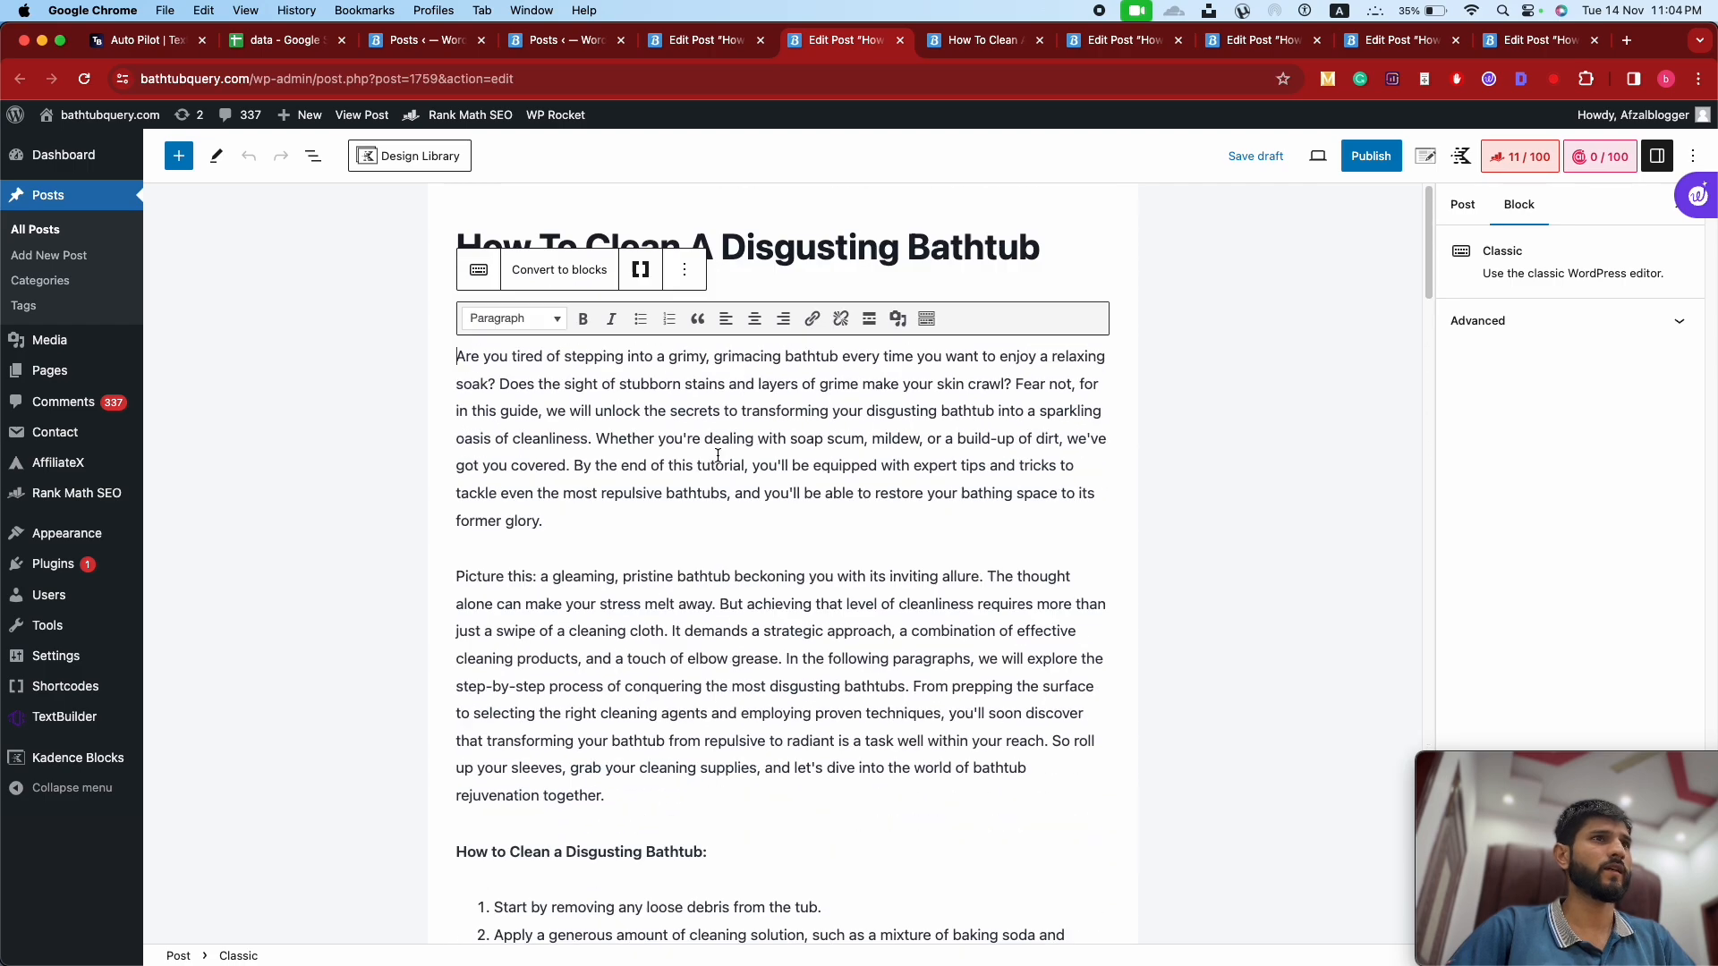
Step: Review the site preview of How To Clean A Disgusting Bathtub and close it
click(952, 50)
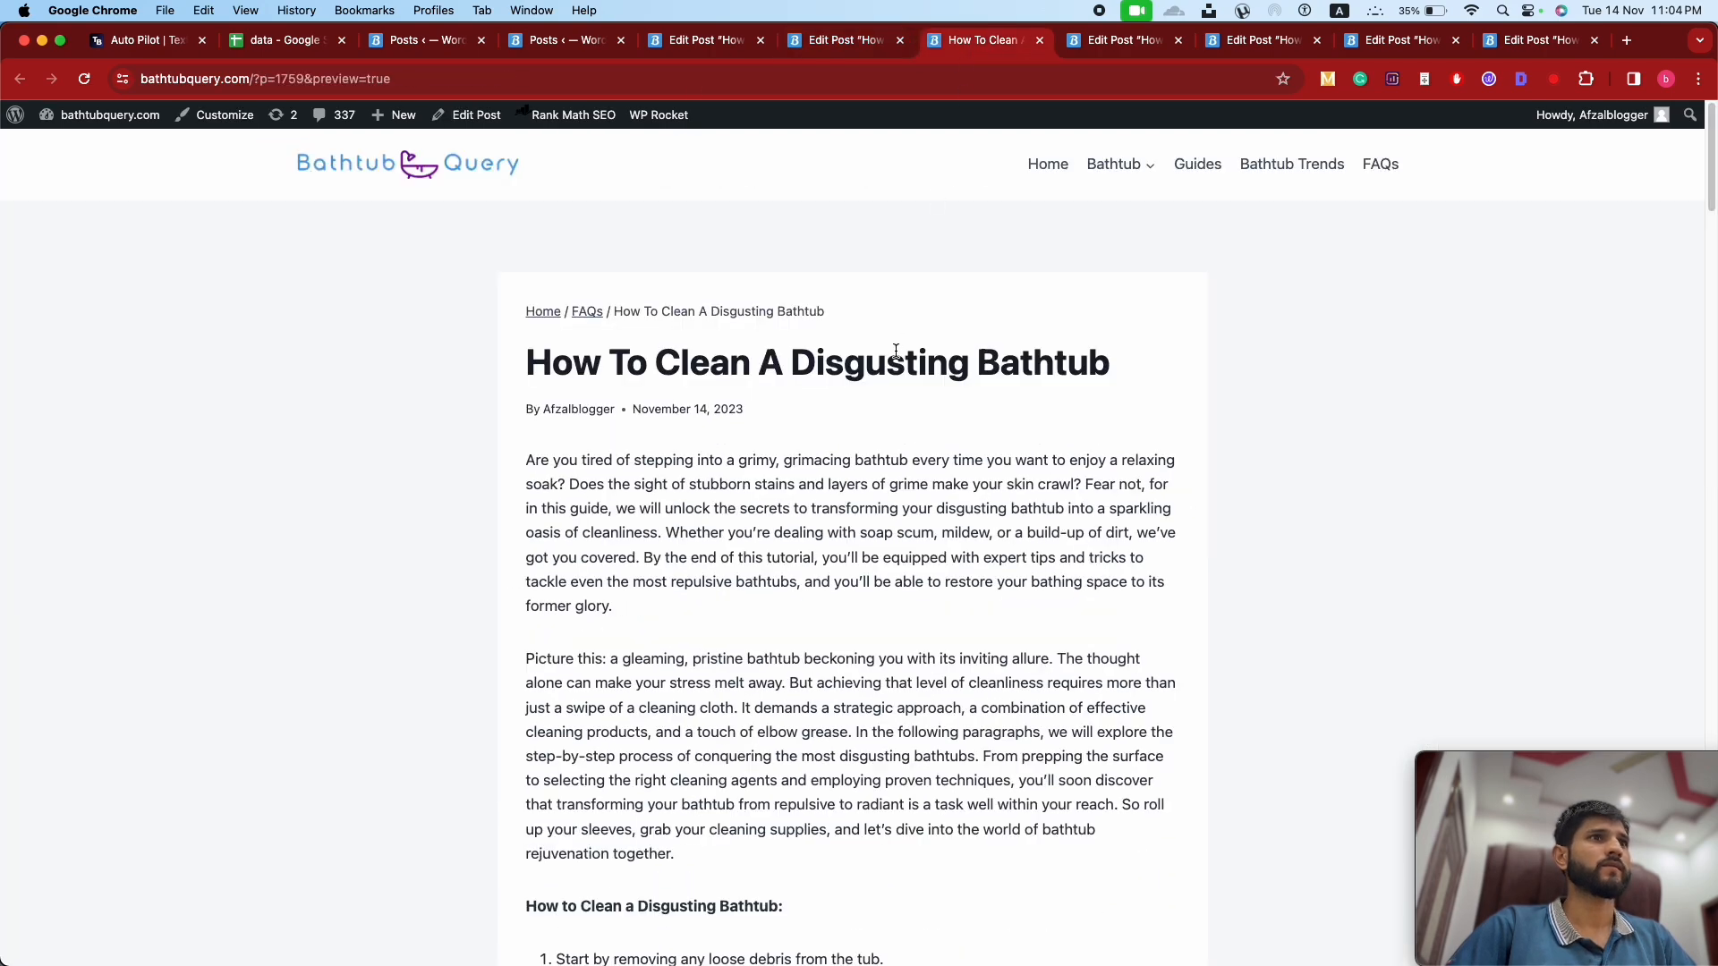
scroll(895, 351, down, 20)
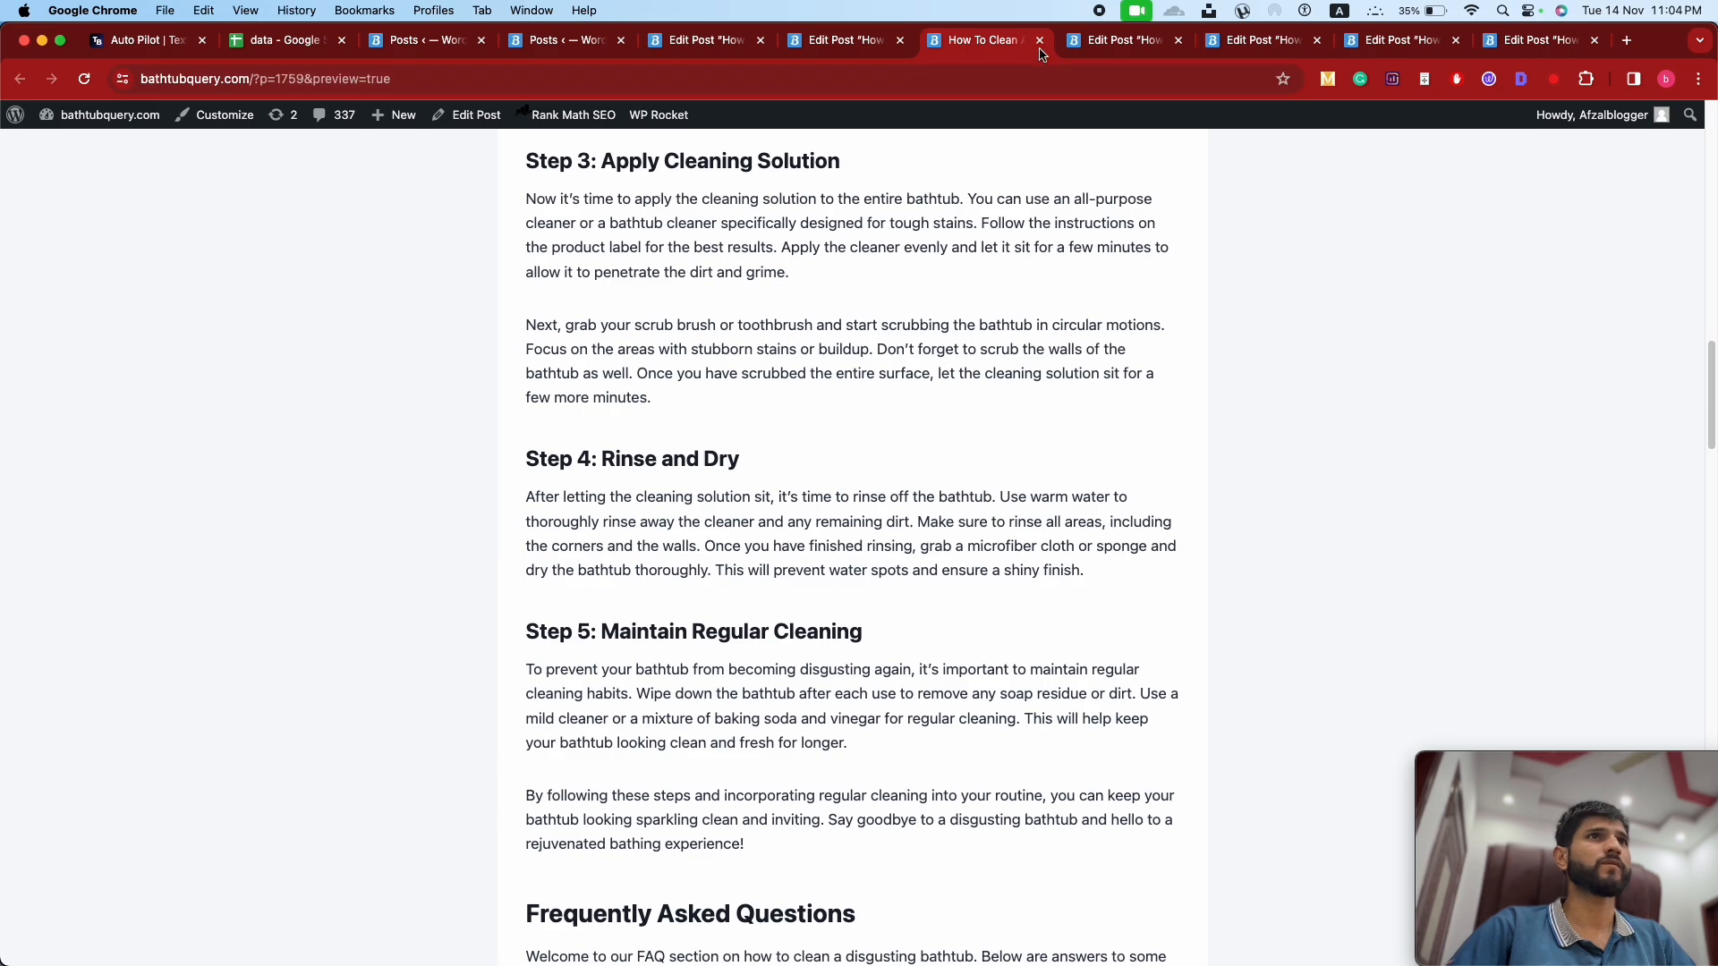
click(1039, 40)
Step: Examine the full content of the How To Clean A Dirty Bathtub Fast draft in the editor
scroll(750, 352, down, 10)
scroll(749, 352, down, 17)
scroll(749, 352, up, 20)
scroll(750, 352, down, 1)
scroll(750, 351, down, 20)
scroll(732, 432, up, 20)
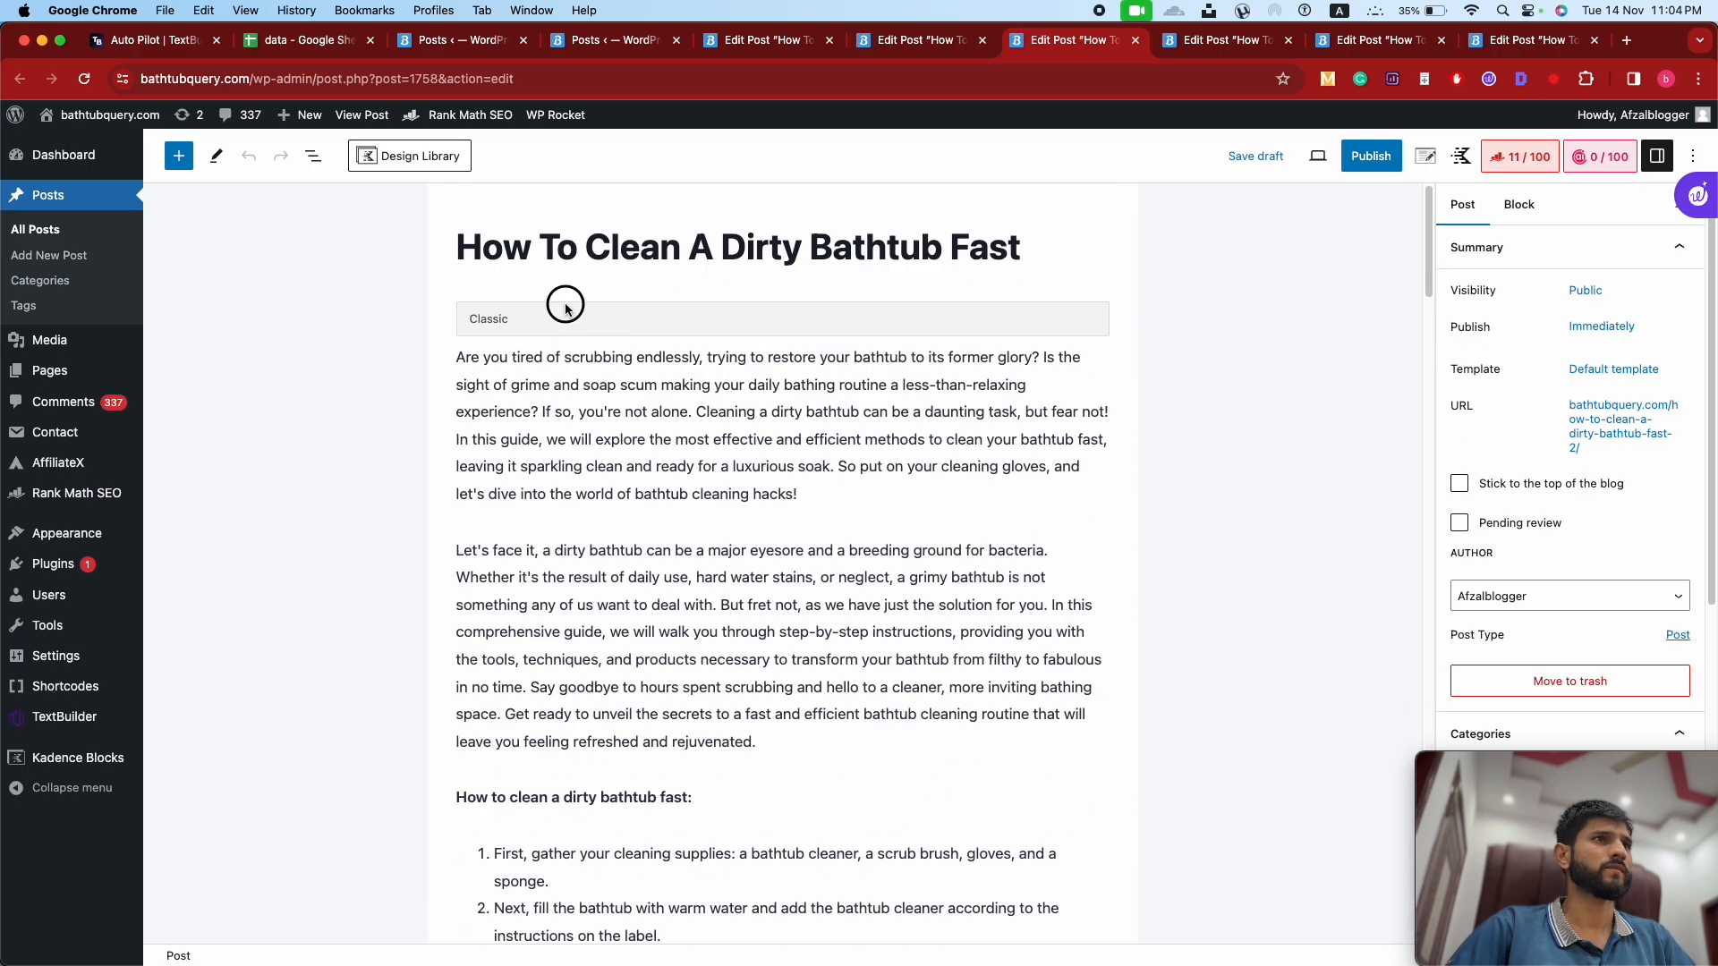
Step: Convert the Classic content of How To Clean A Dirty Bathtub Fast to blocks and check the converted sections up to the introduction
click(566, 308)
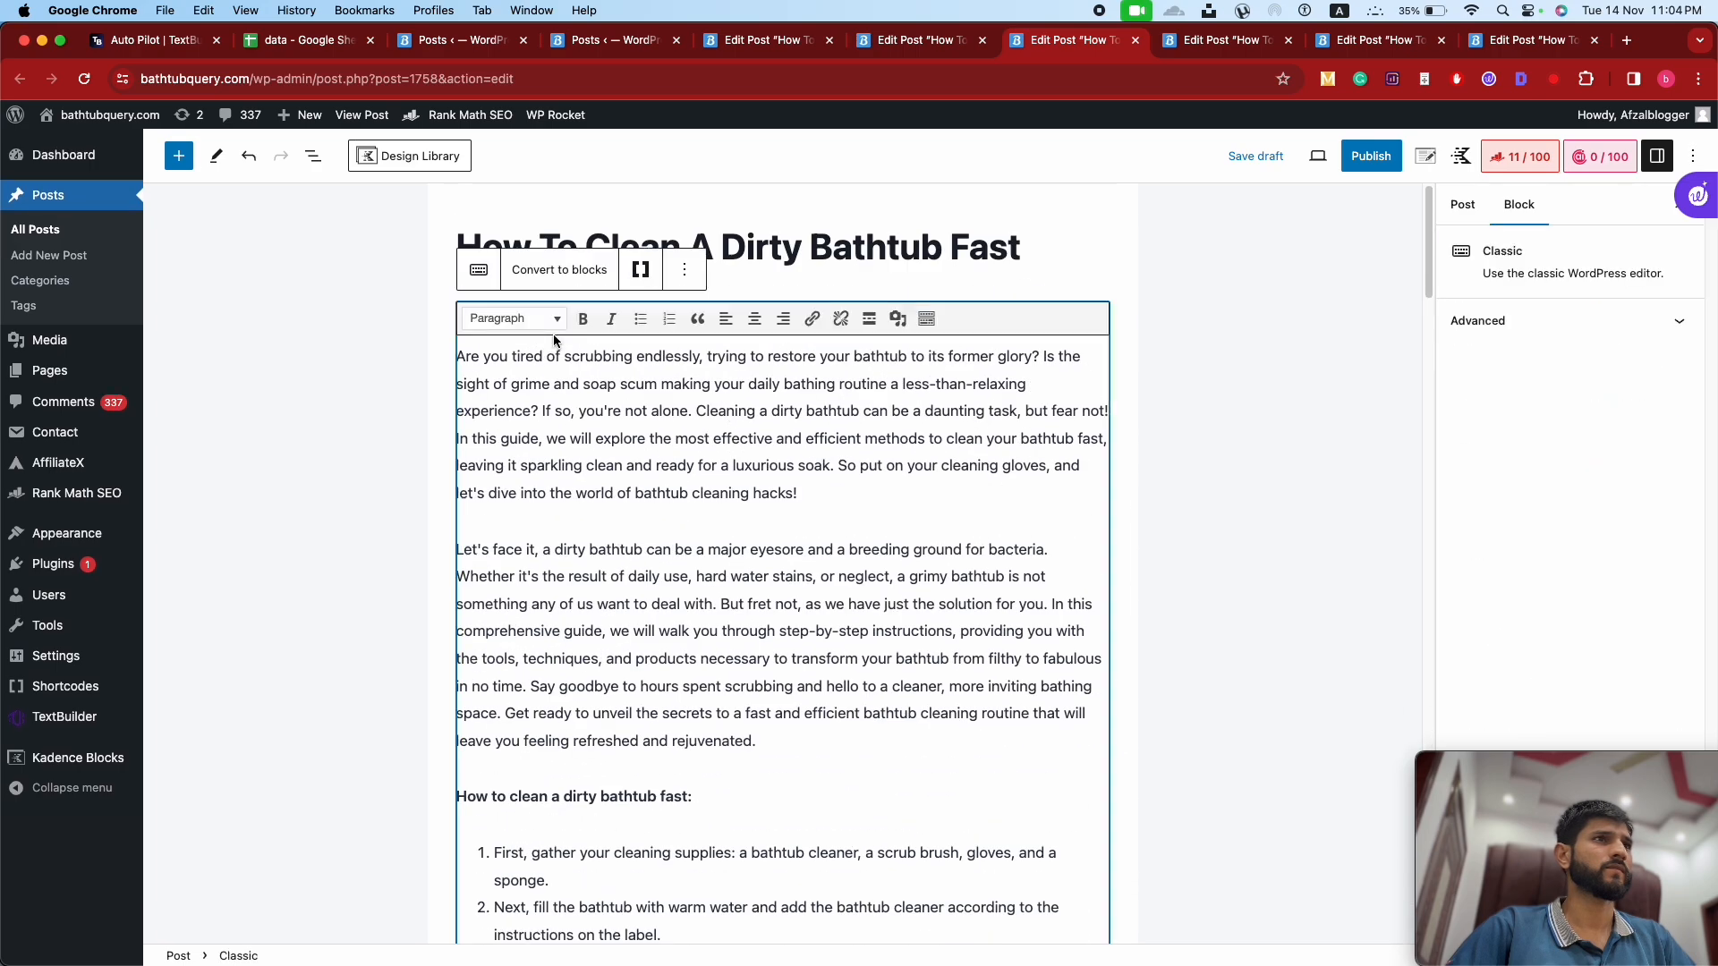
click(561, 270)
scroll(747, 534, up, 10)
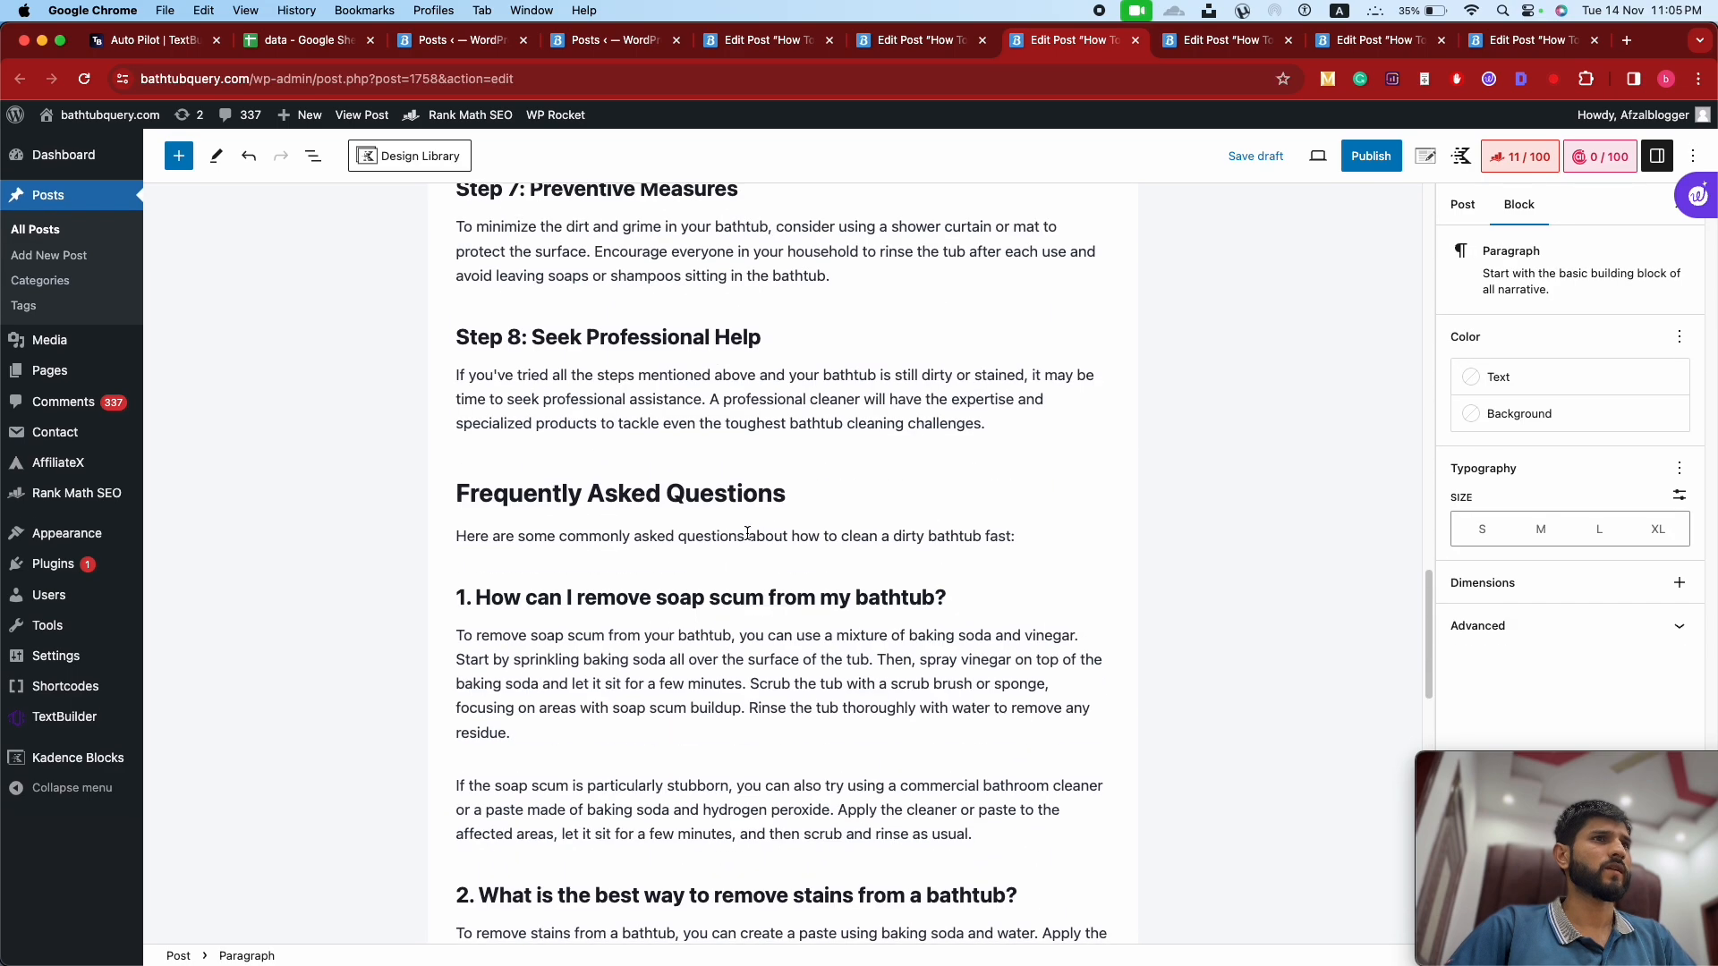
scroll(747, 533, up, 15)
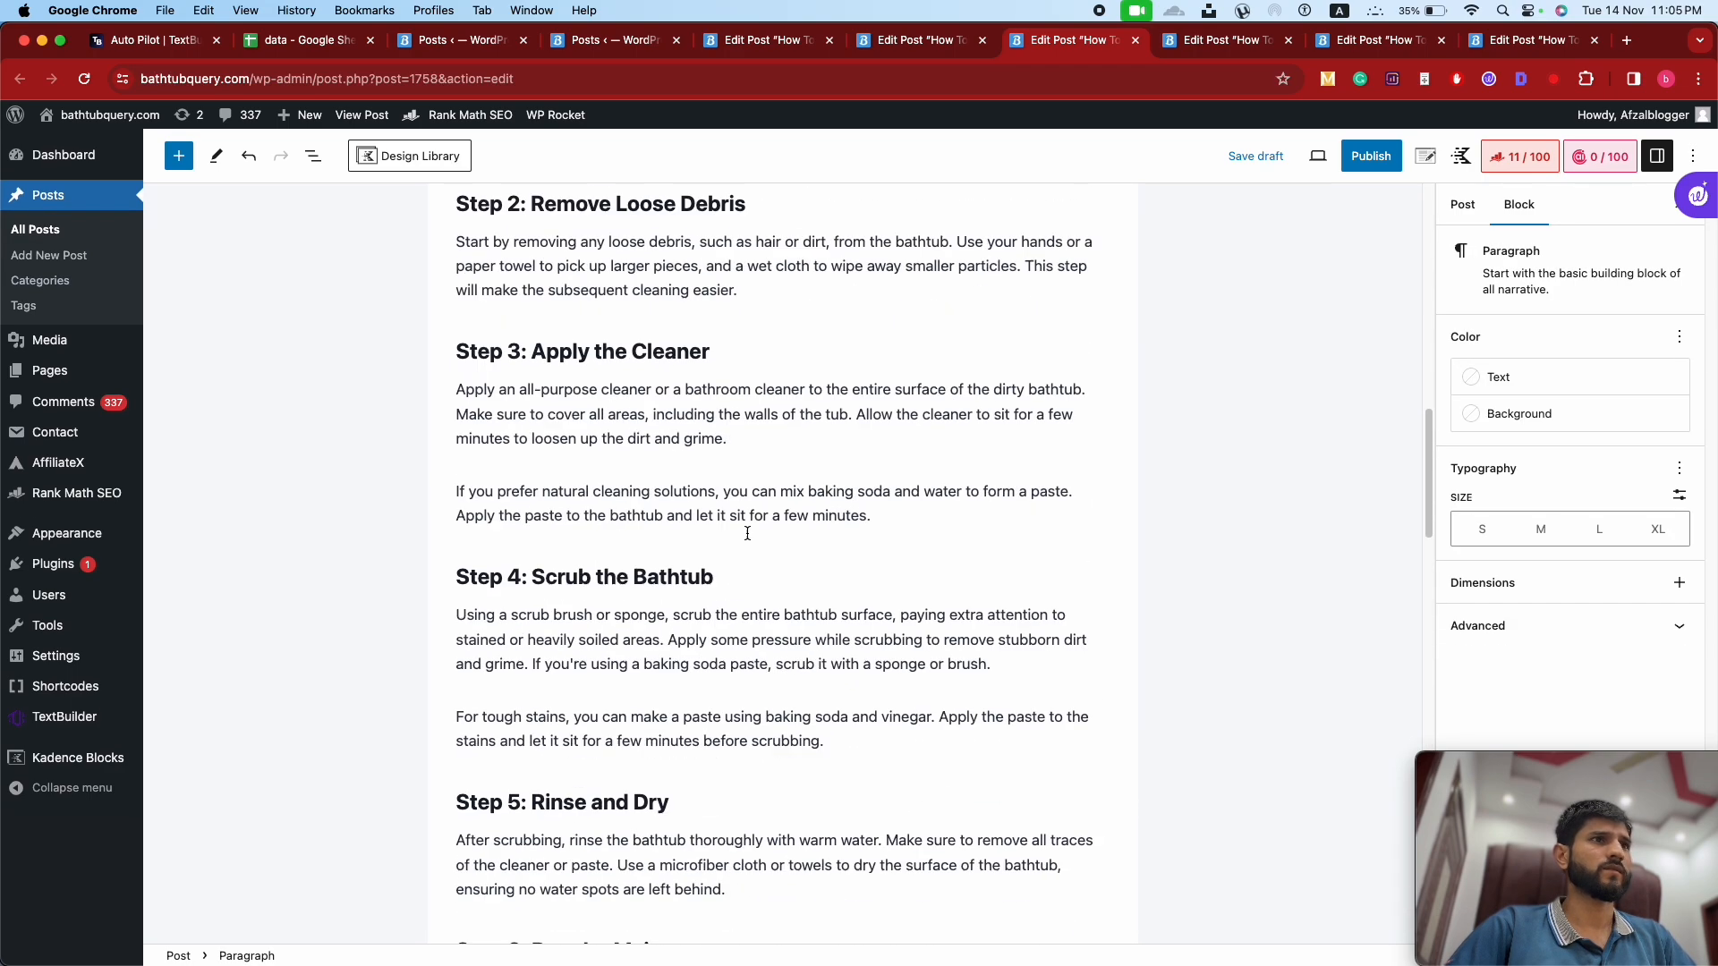
scroll(665, 507, up, 2)
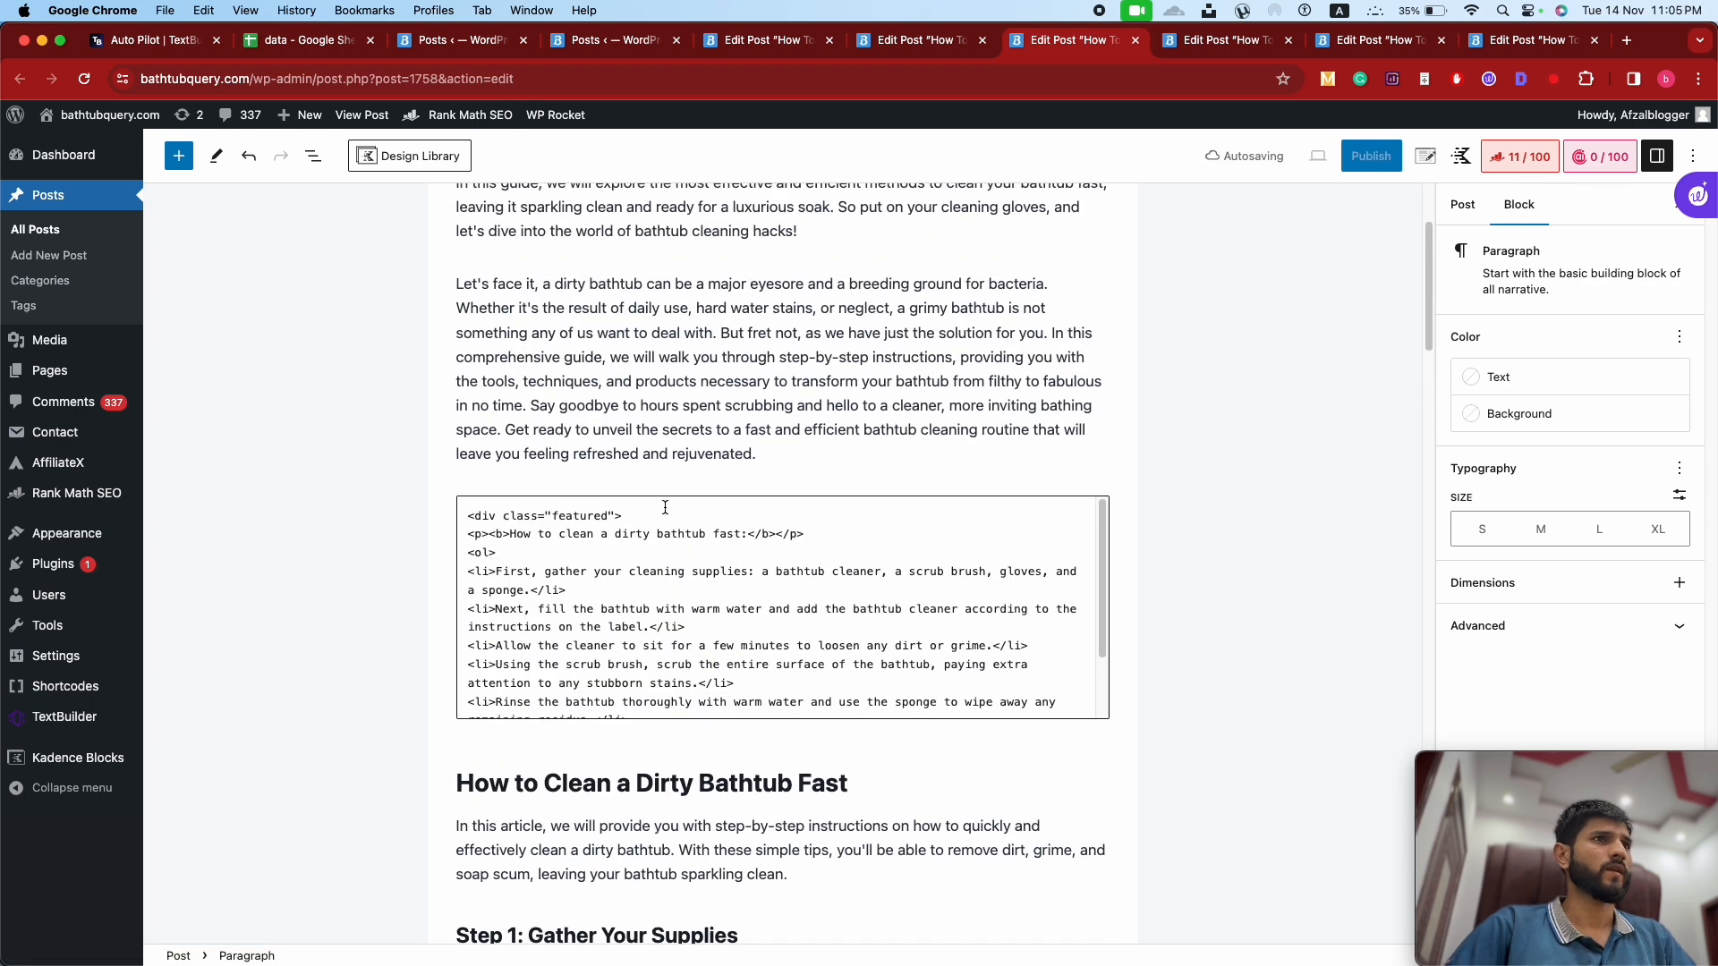
Step: Inspect the Custom HTML block containing the numbered cleaning steps and switch it to its rendered preview
click(631, 619)
scroll(631, 619, down, 2)
click(608, 587)
scroll(581, 596, up, 1)
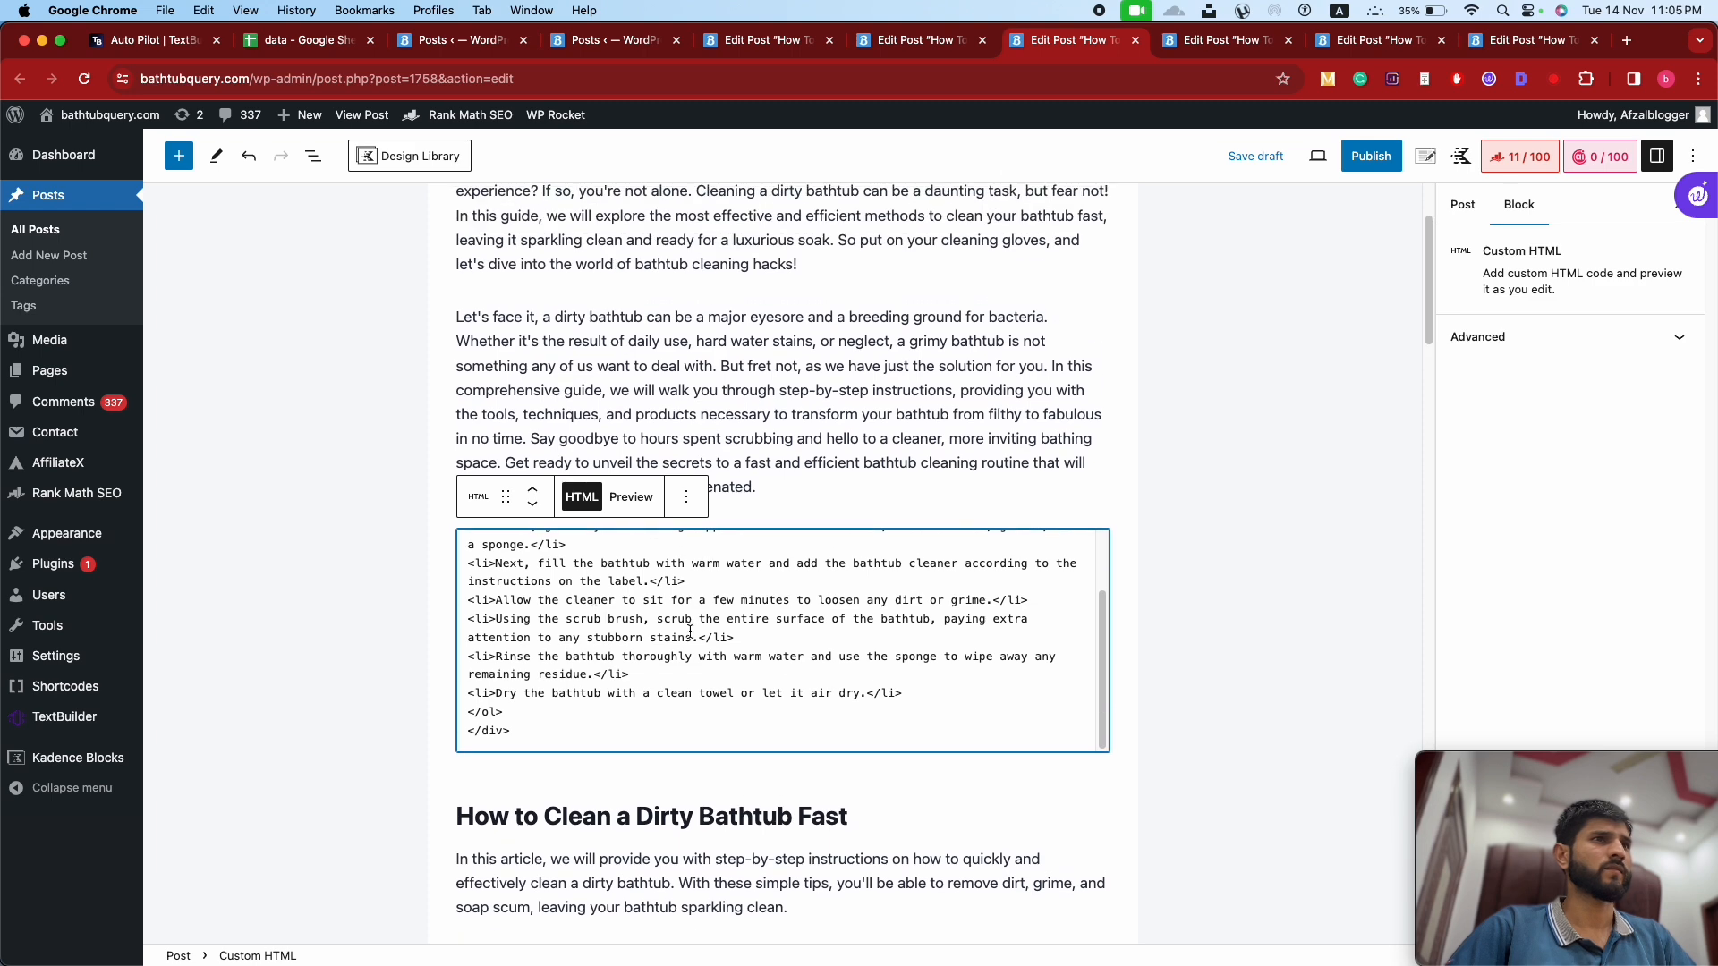
scroll(609, 626, up, 5)
click(629, 498)
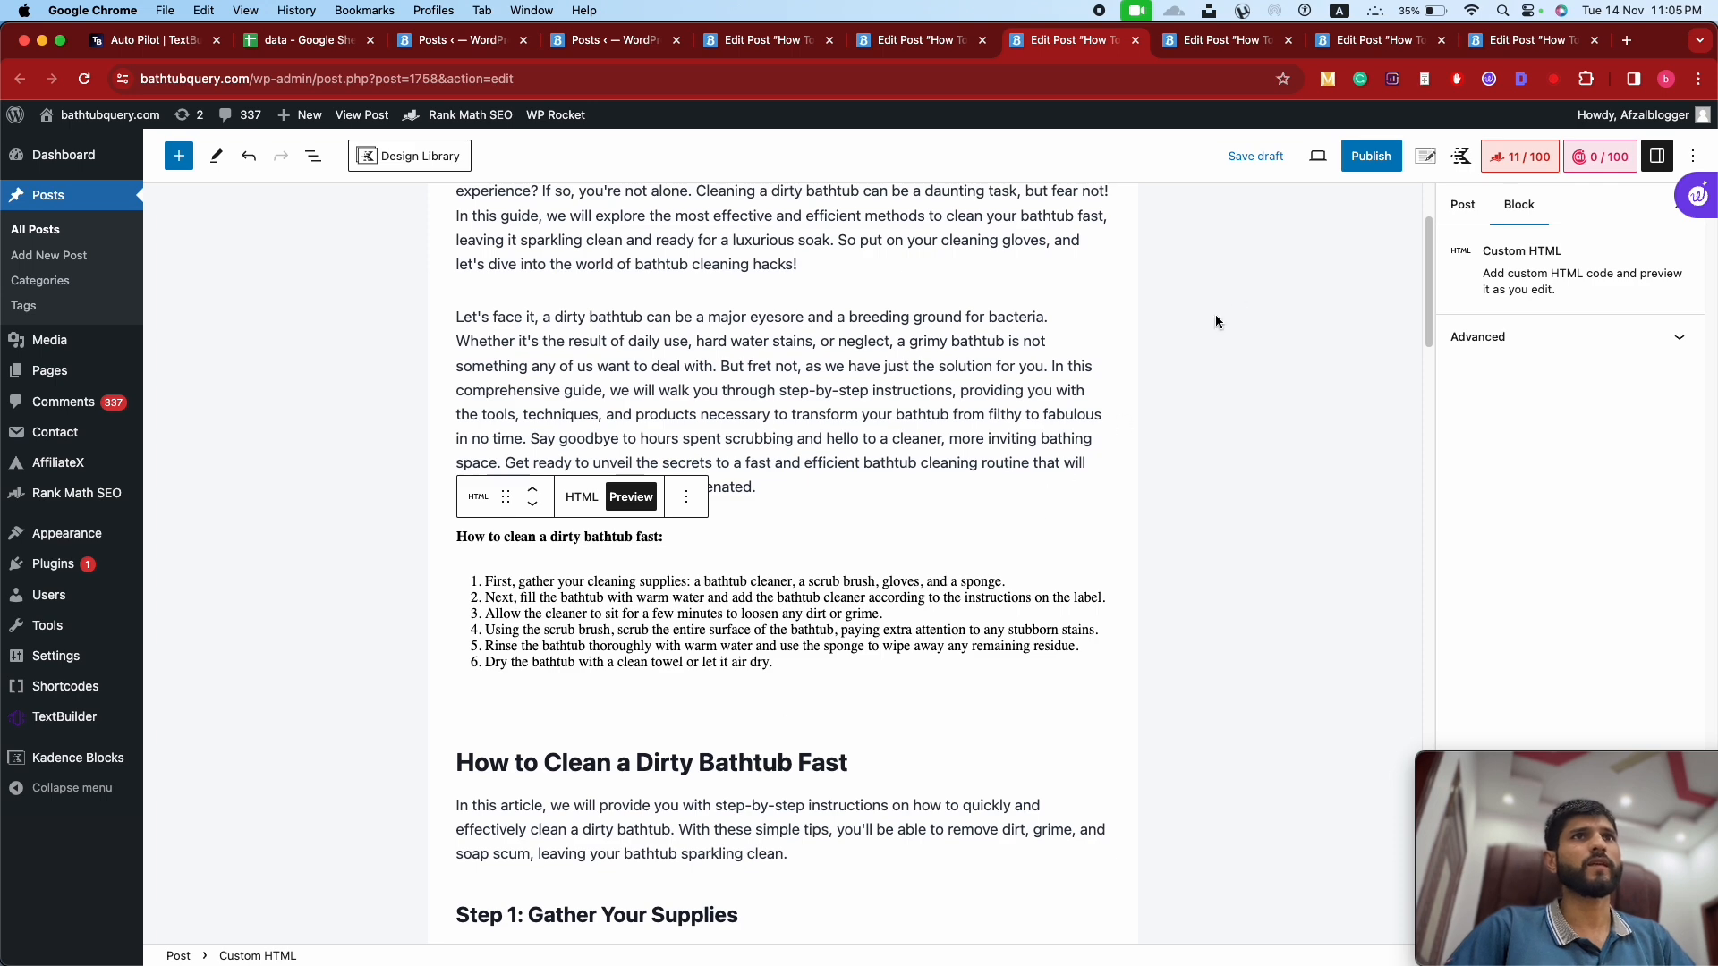
Step: Preview the How To Clean A Dirty Bathtub Fast post in a new tab and review the article on the site
click(1317, 157)
click(1217, 315)
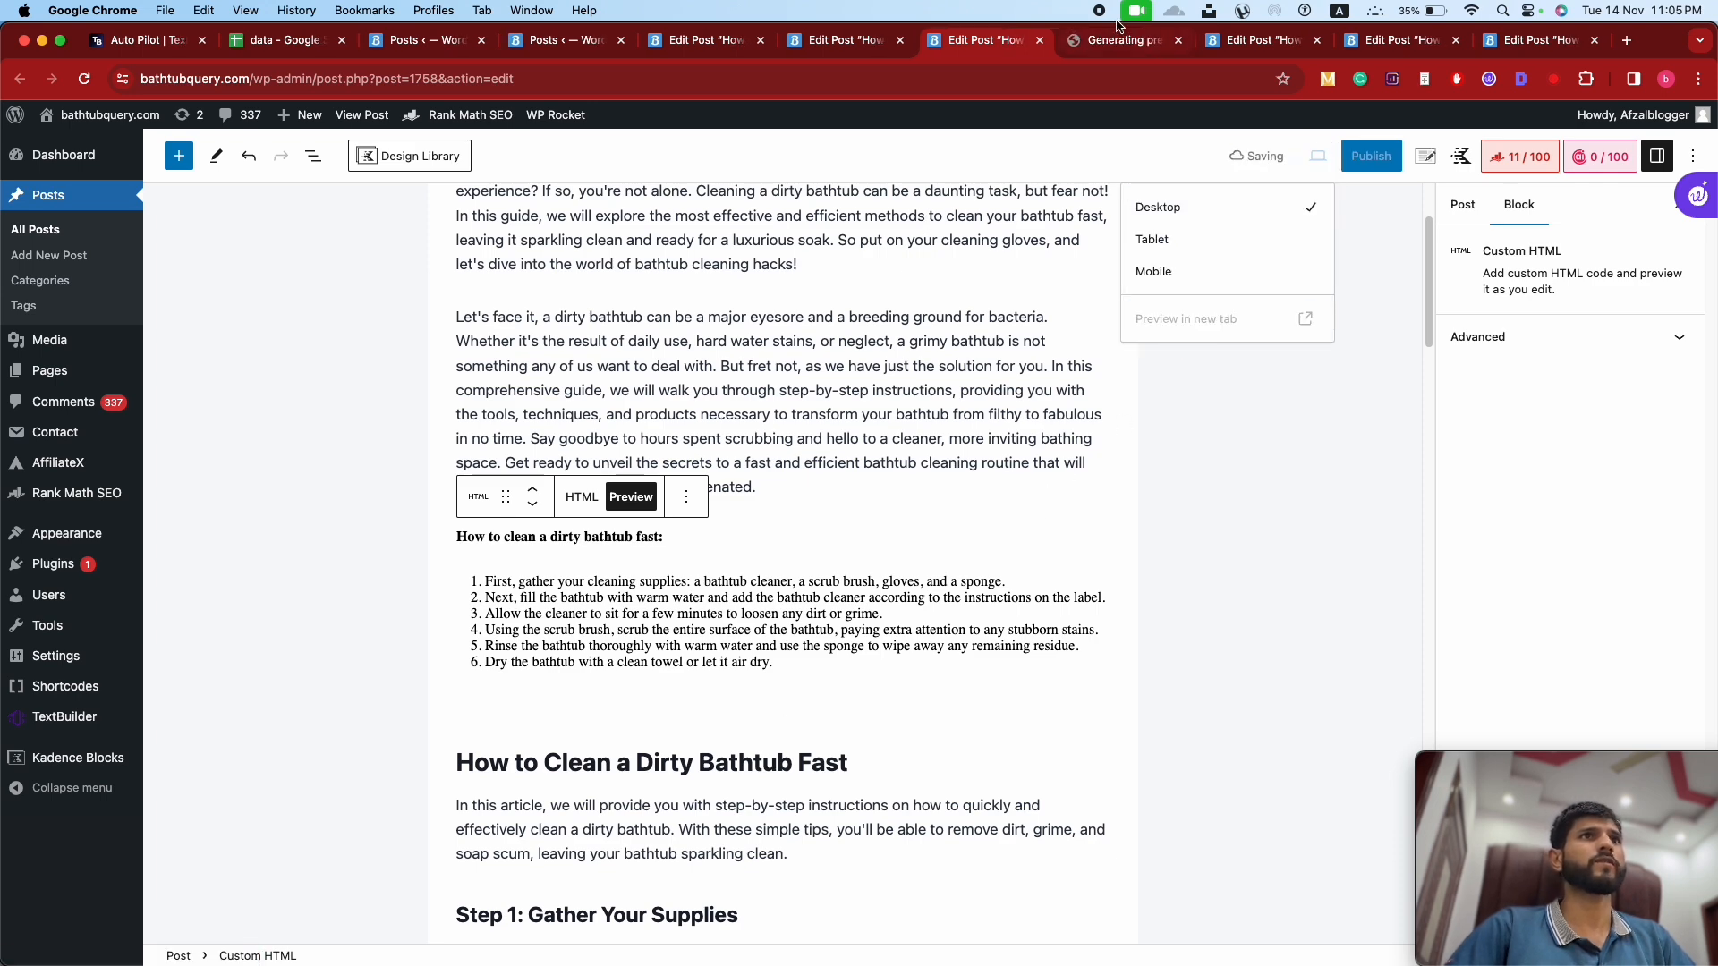
click(1110, 54)
click(987, 45)
scroll(781, 381, up, 3)
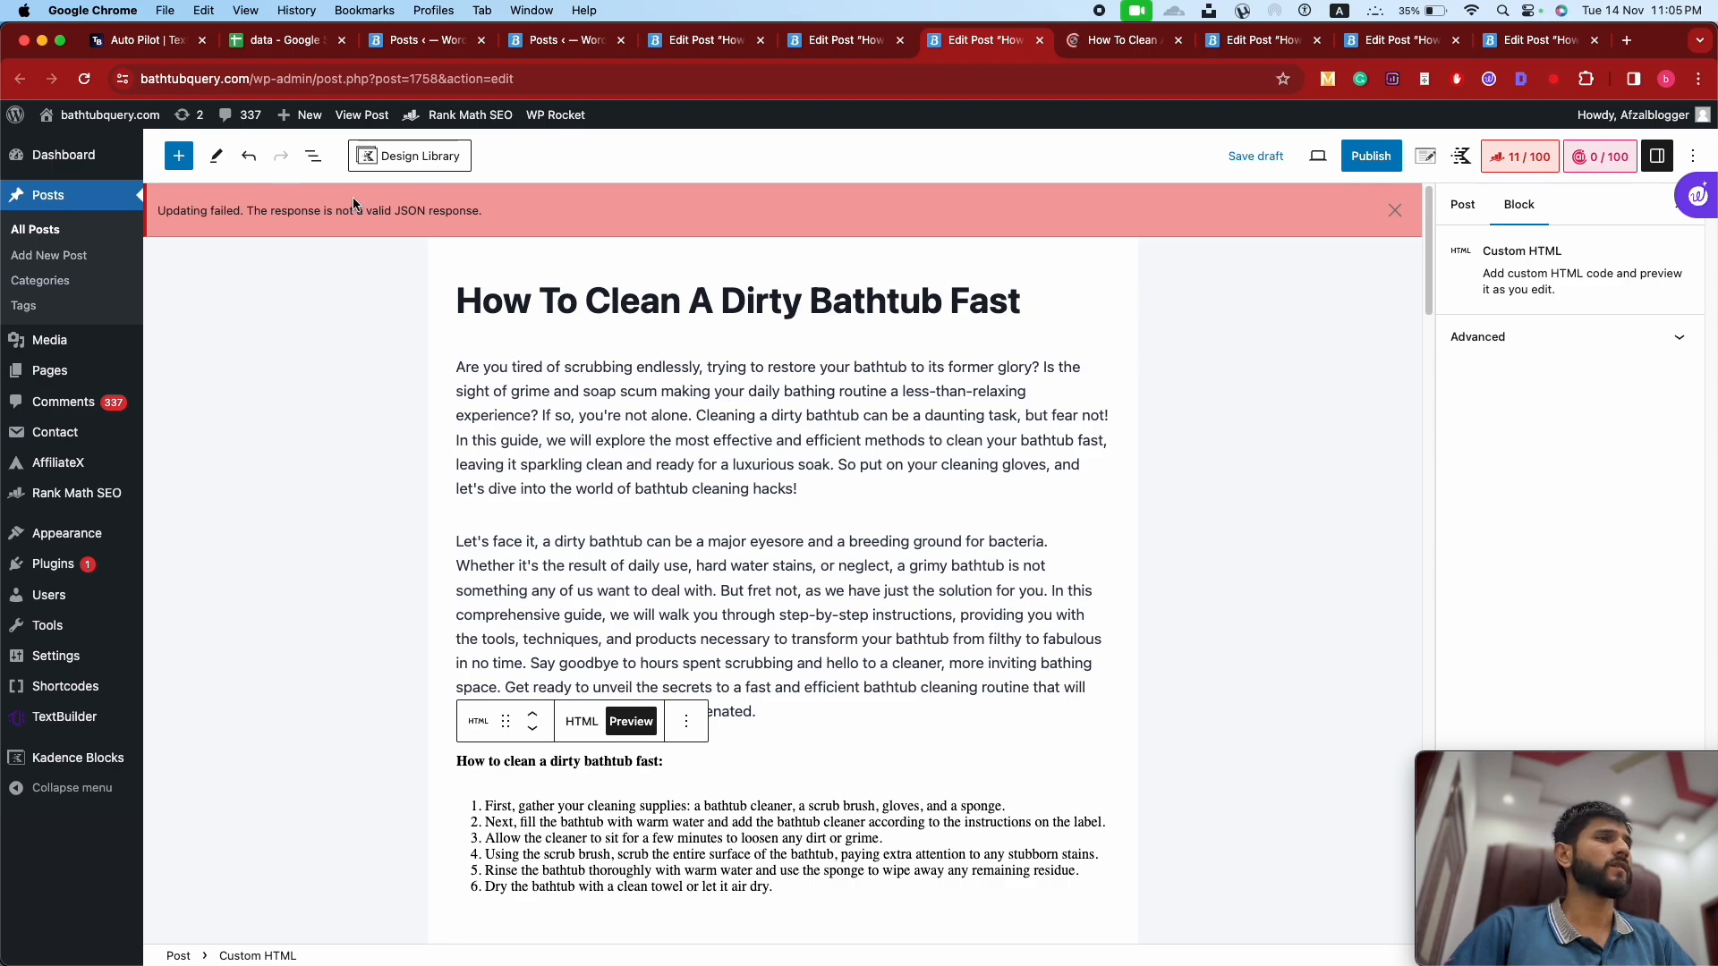
click(1132, 43)
scroll(801, 447, down, 10)
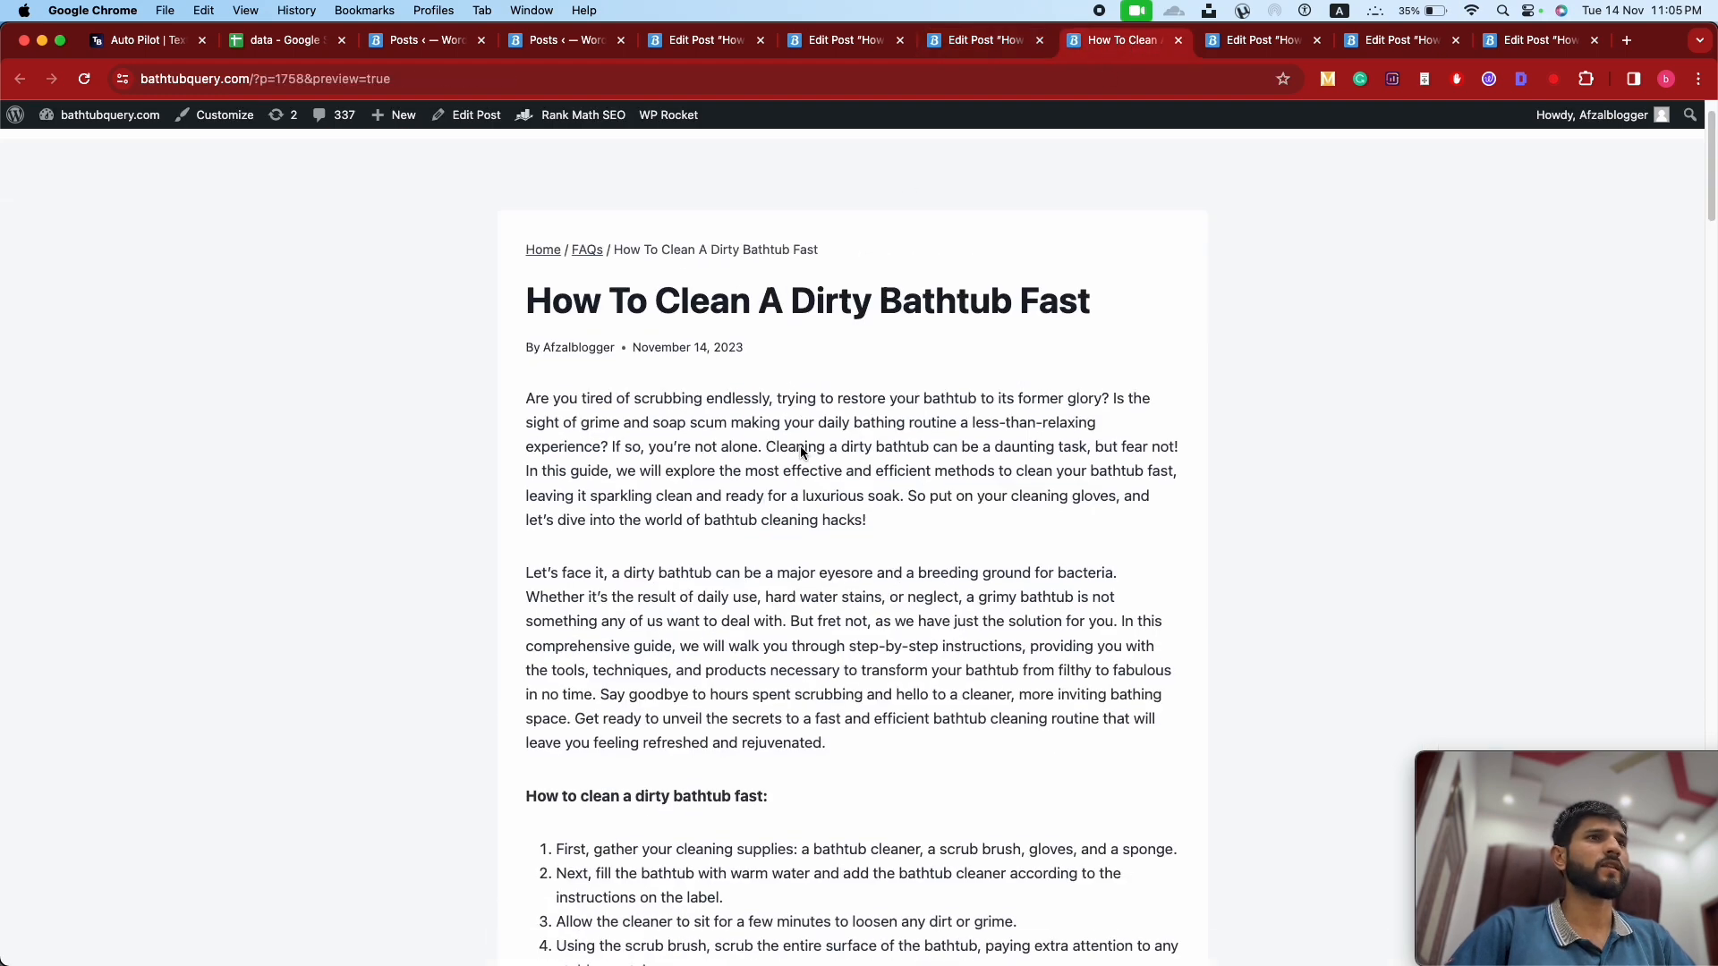
Step: Read through the previewed How To Clean A Dirty Bathtub Fast article, from the numbered cleaning steps to the author box
scroll(801, 447, up, 5)
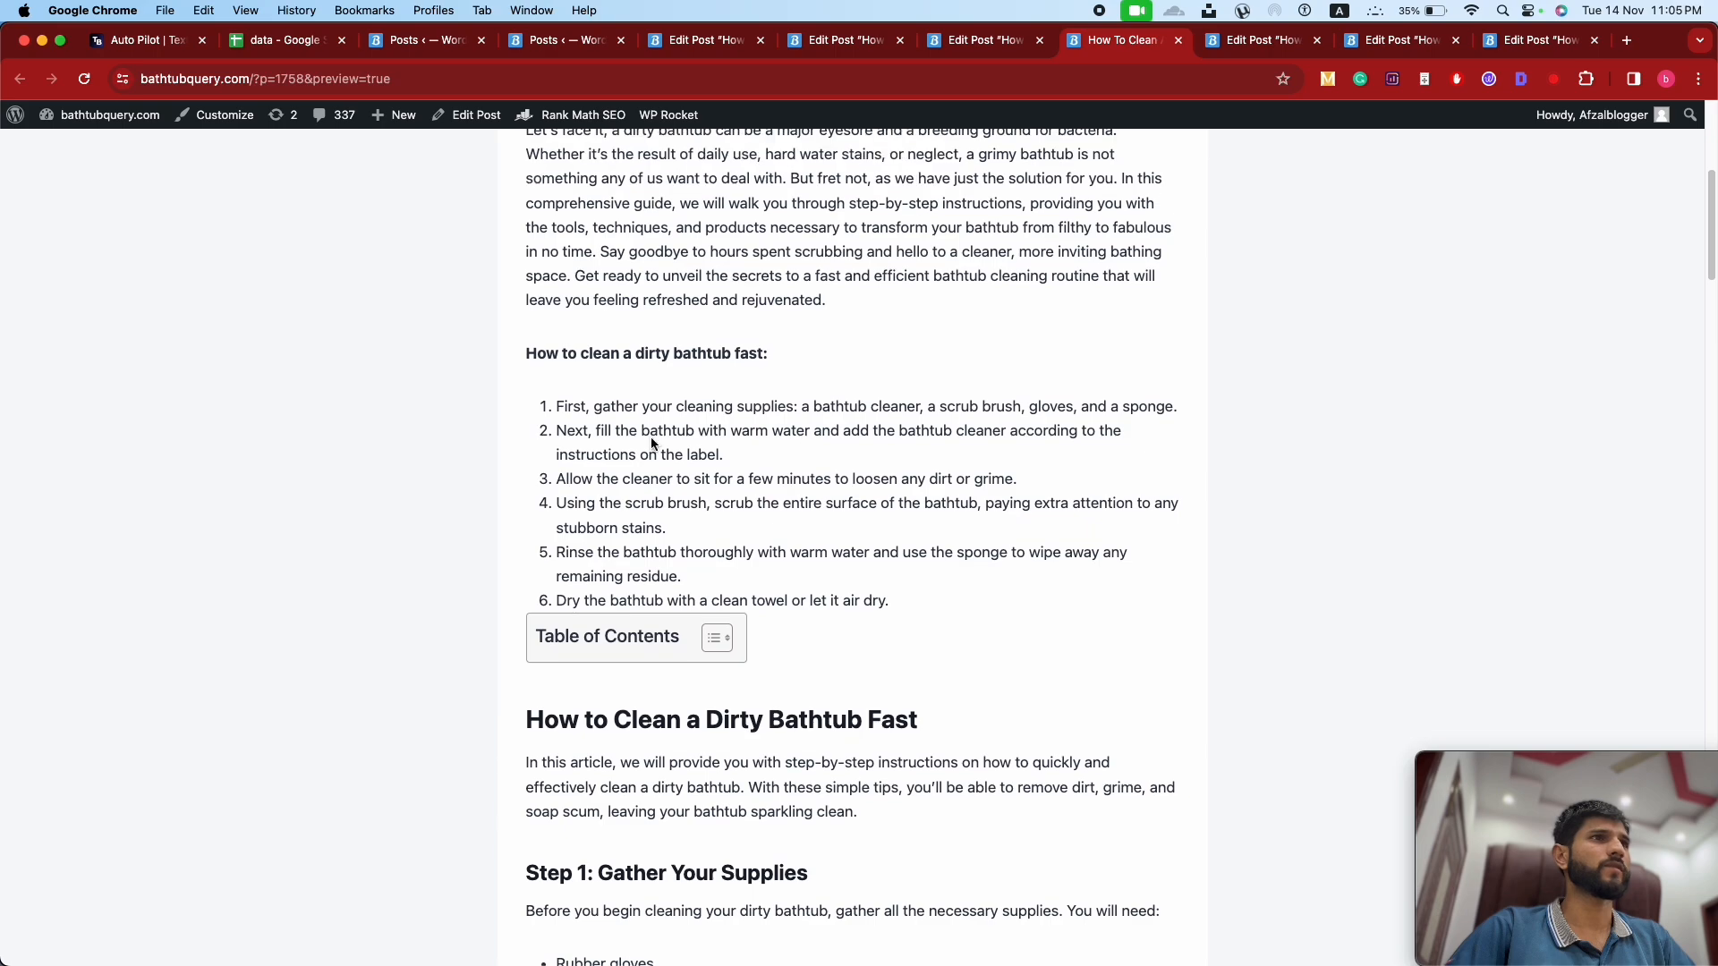
drag(524, 356, 693, 572)
scroll(756, 534, down, 3)
scroll(756, 534, down, 20)
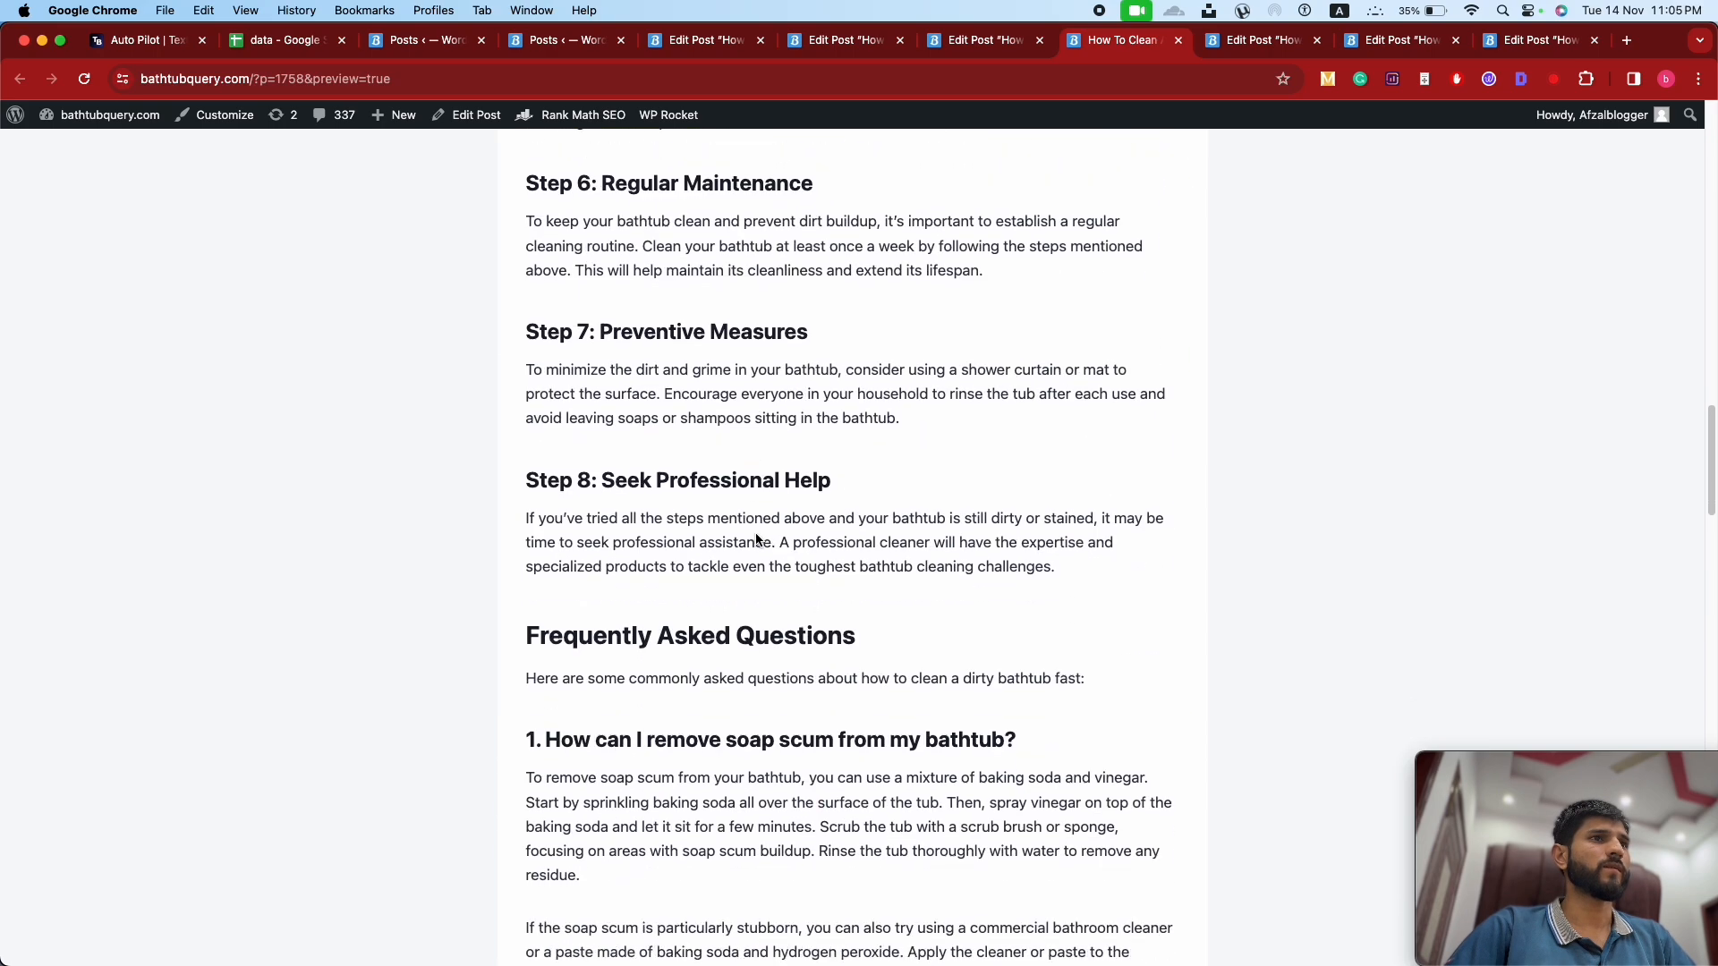
scroll(755, 534, down, 8)
scroll(756, 534, up, 20)
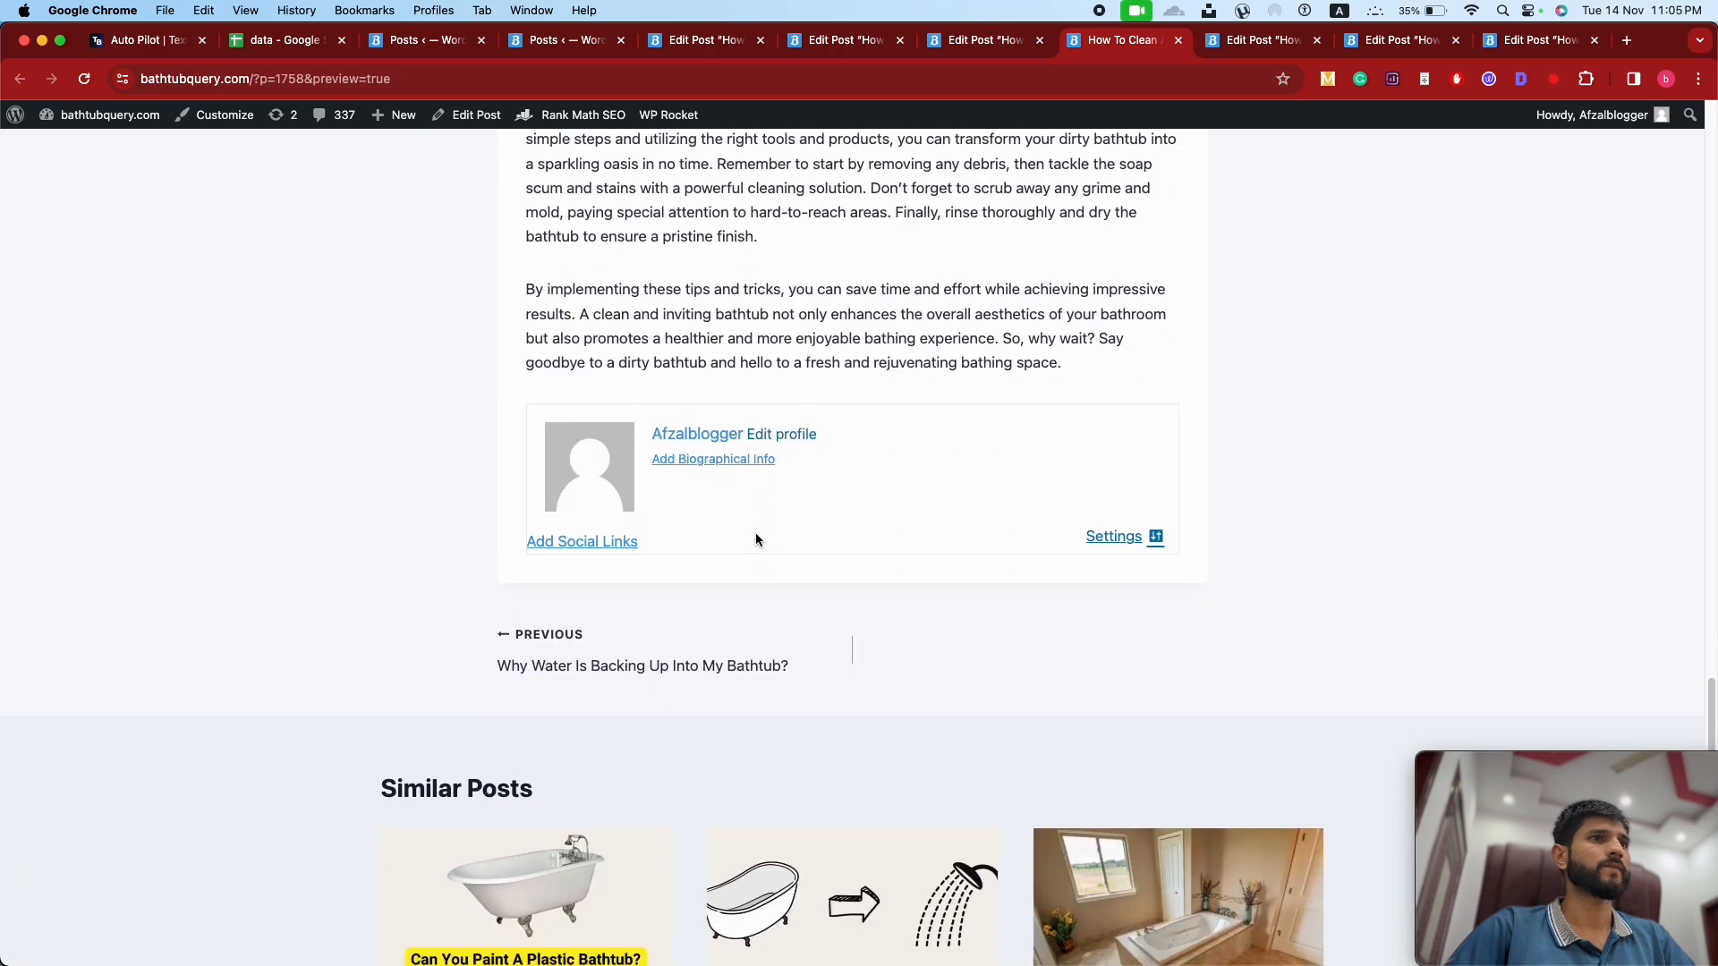
Step: Return to the How To Clean A Dirty Bathtub Fast editor and dismiss the update error notice
click(972, 53)
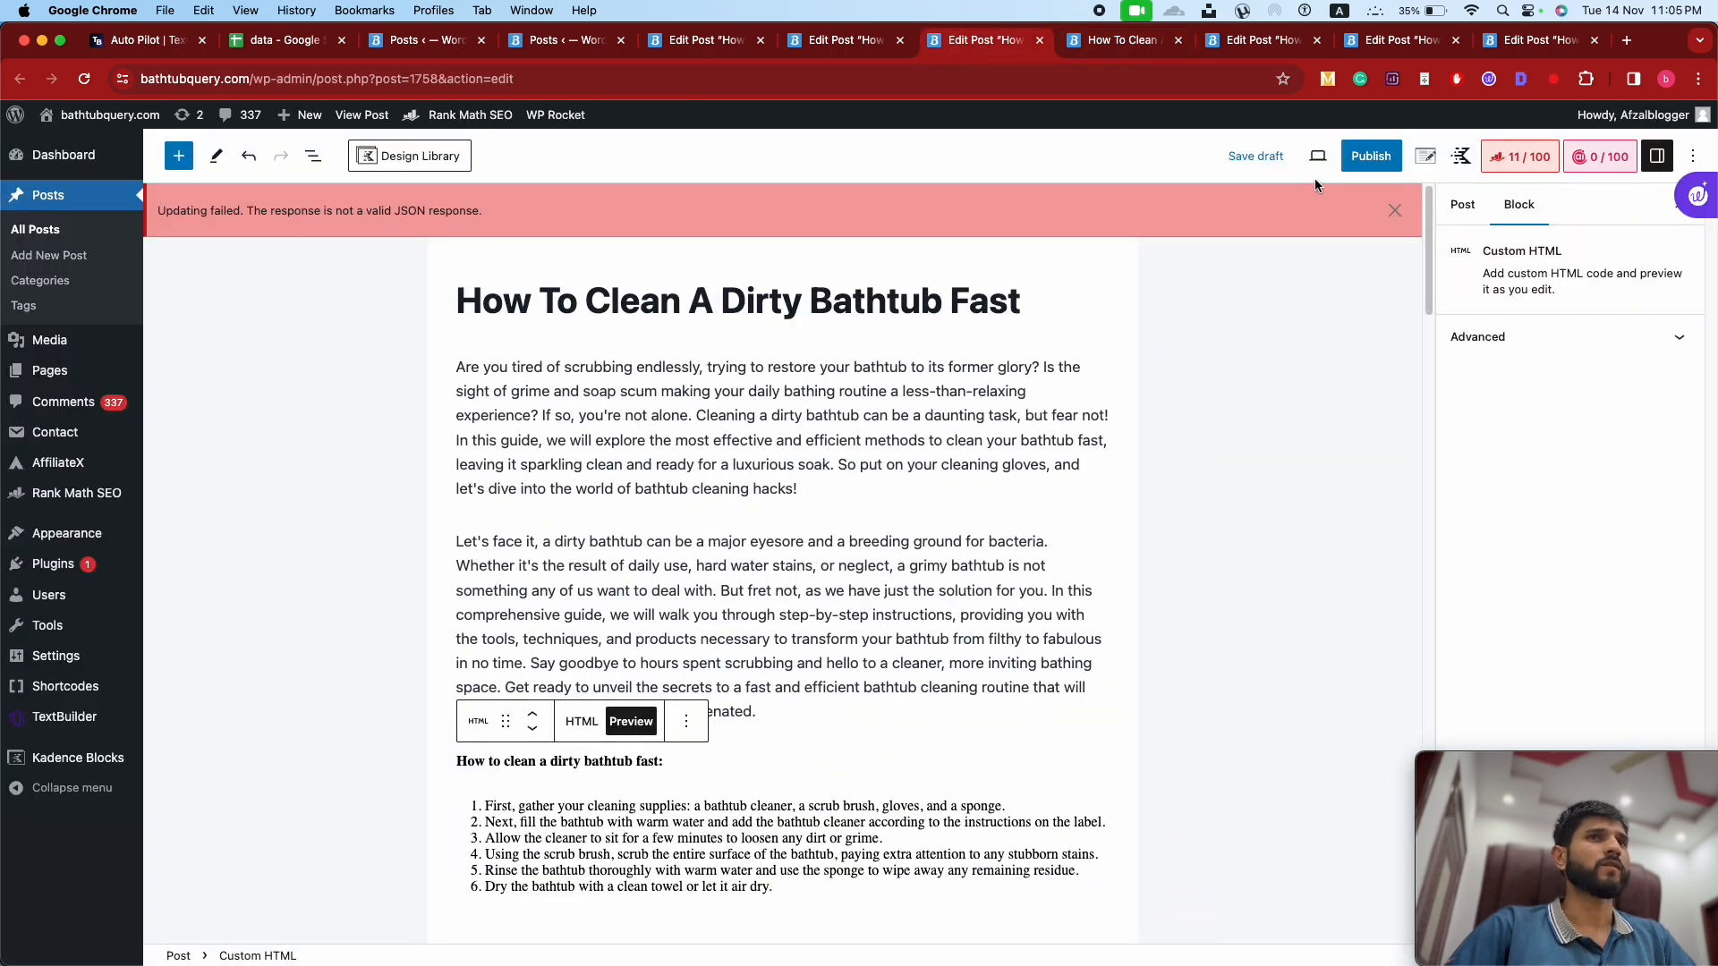
click(1389, 204)
scroll(1252, 447, down, 3)
scroll(1252, 447, up, 3)
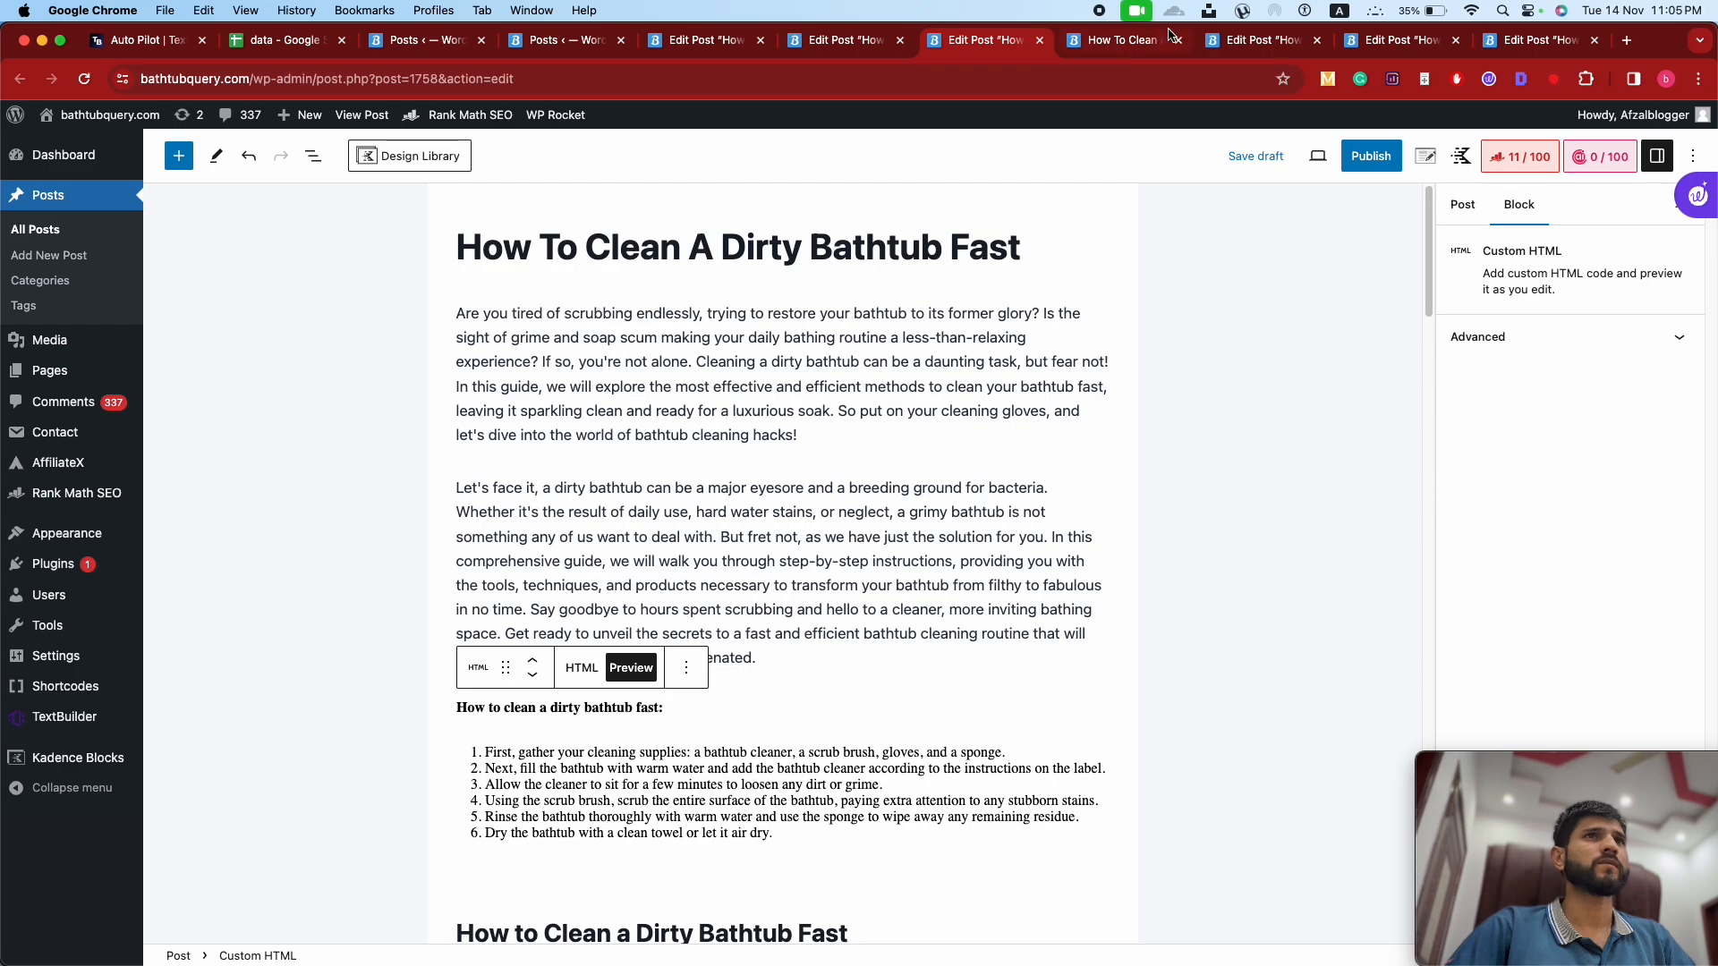
Step: Examine the full How To Clean Bathtub With Baking Soda And Hydrogen Peroxide draft, including its steps, FAQ answers, conclusion and introduction
click(1257, 39)
scroll(733, 421, down, 15)
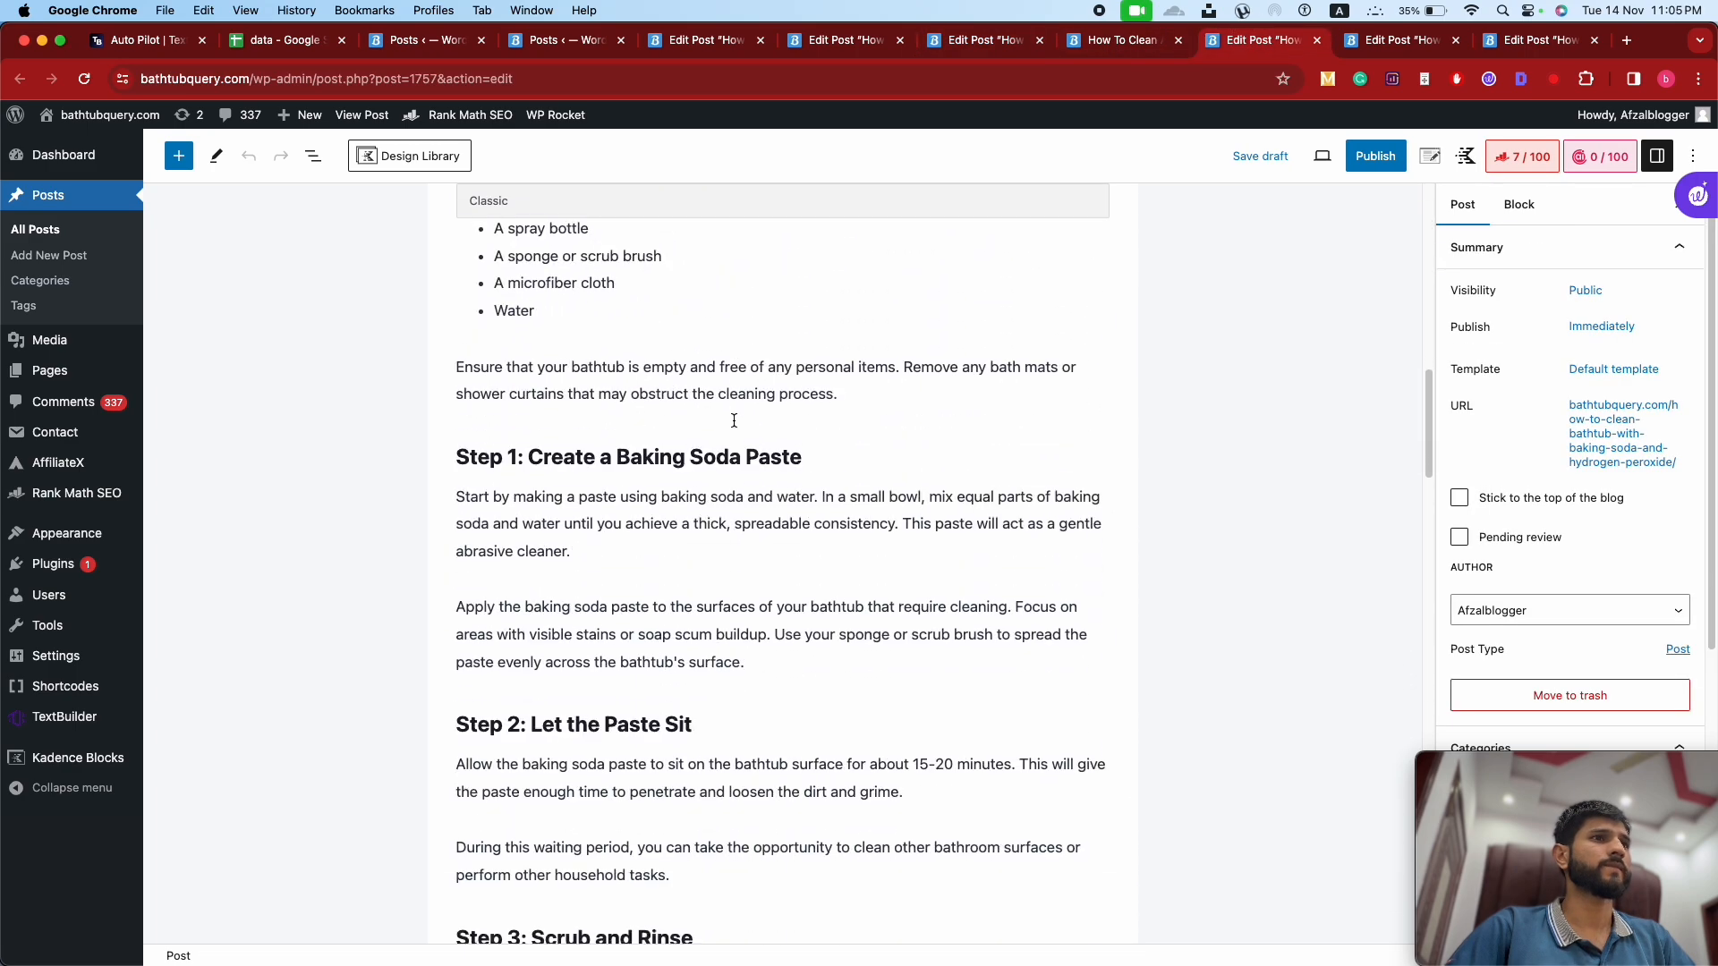
scroll(734, 421, down, 15)
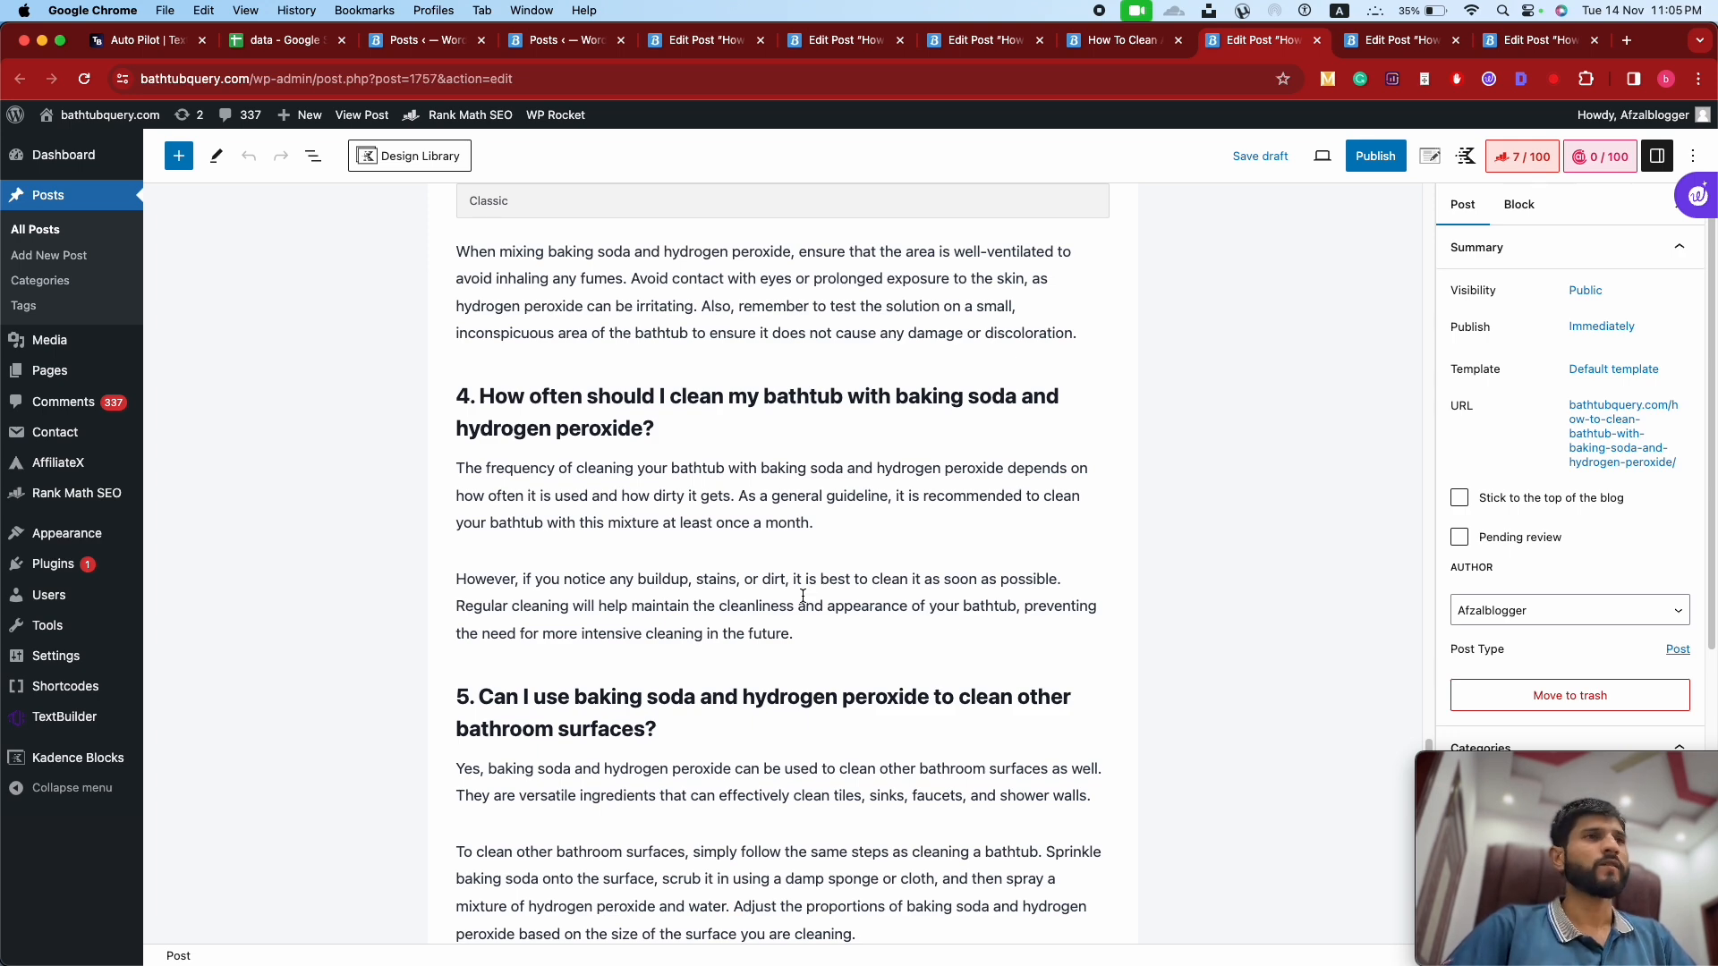
scroll(802, 591, down, 3)
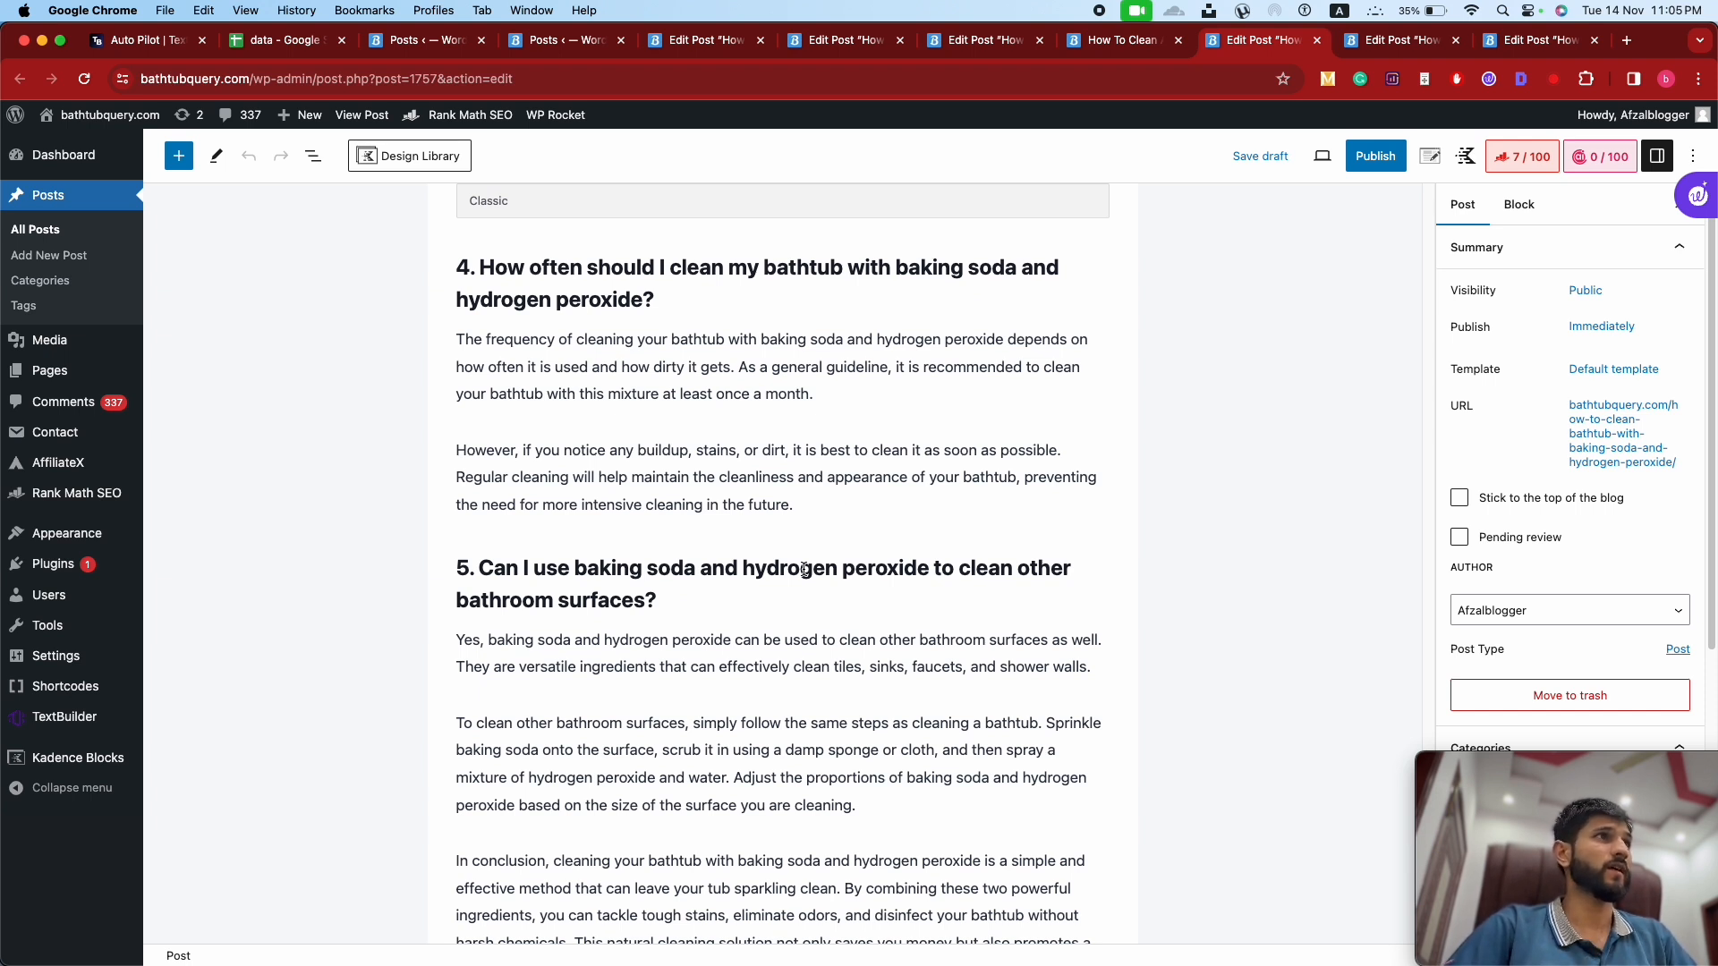
scroll(807, 565, down, 10)
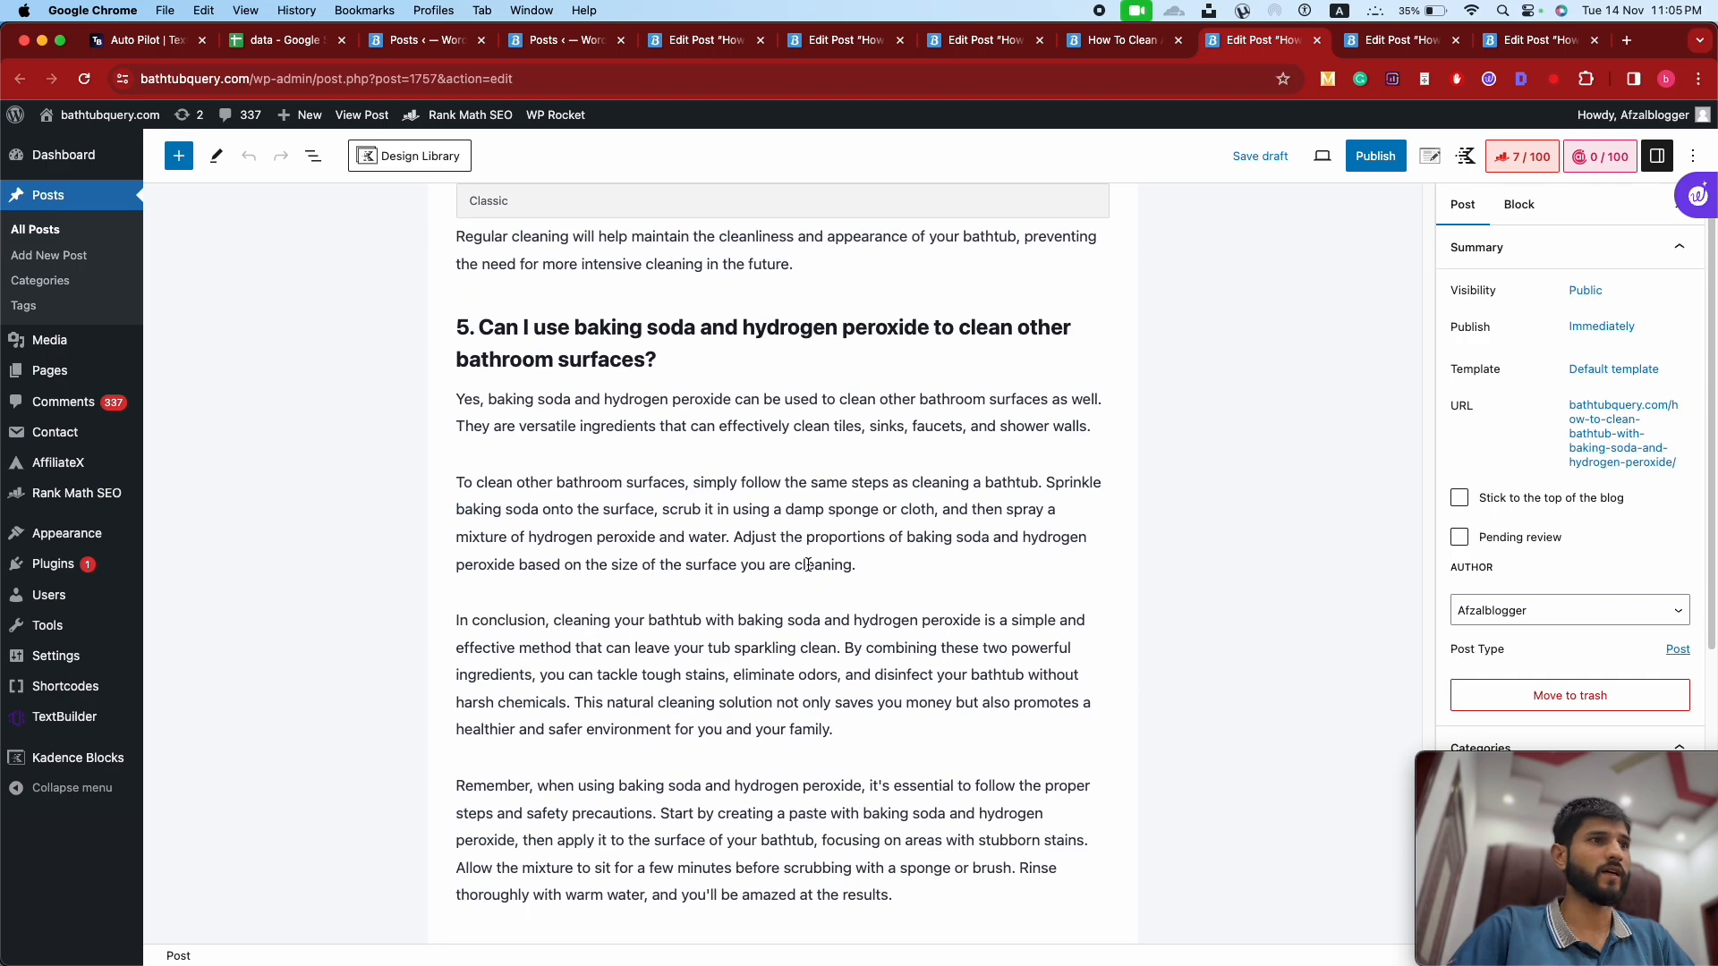
scroll(814, 498, up, 20)
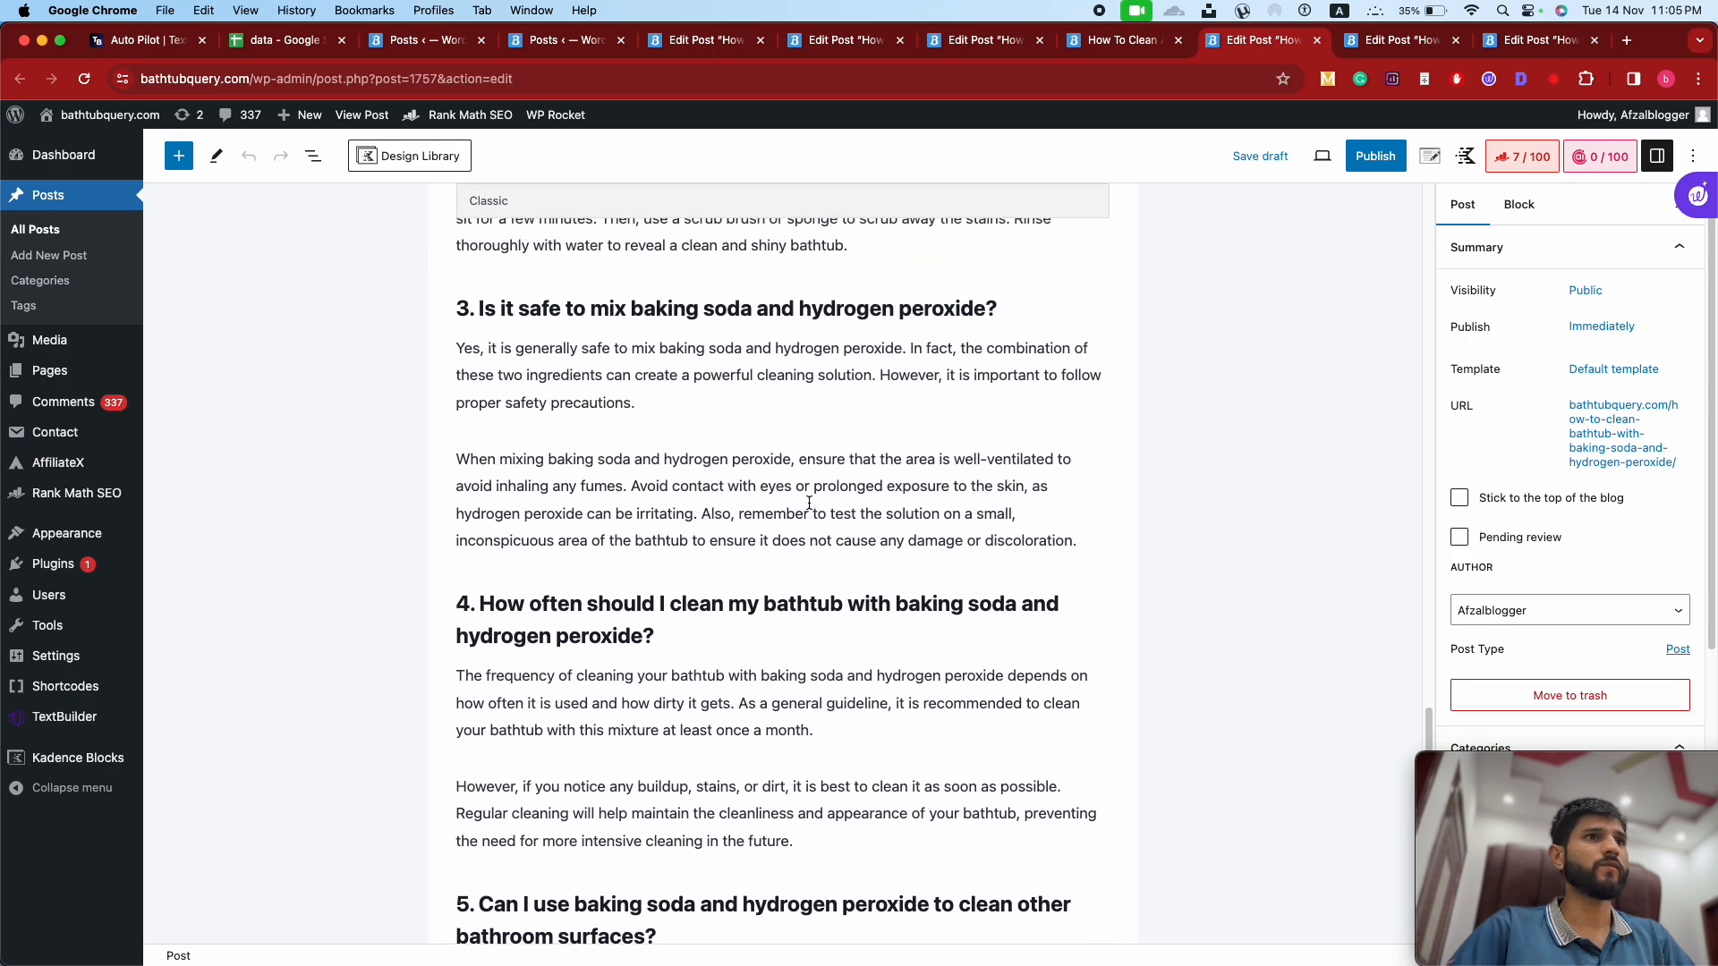
scroll(806, 507, up, 20)
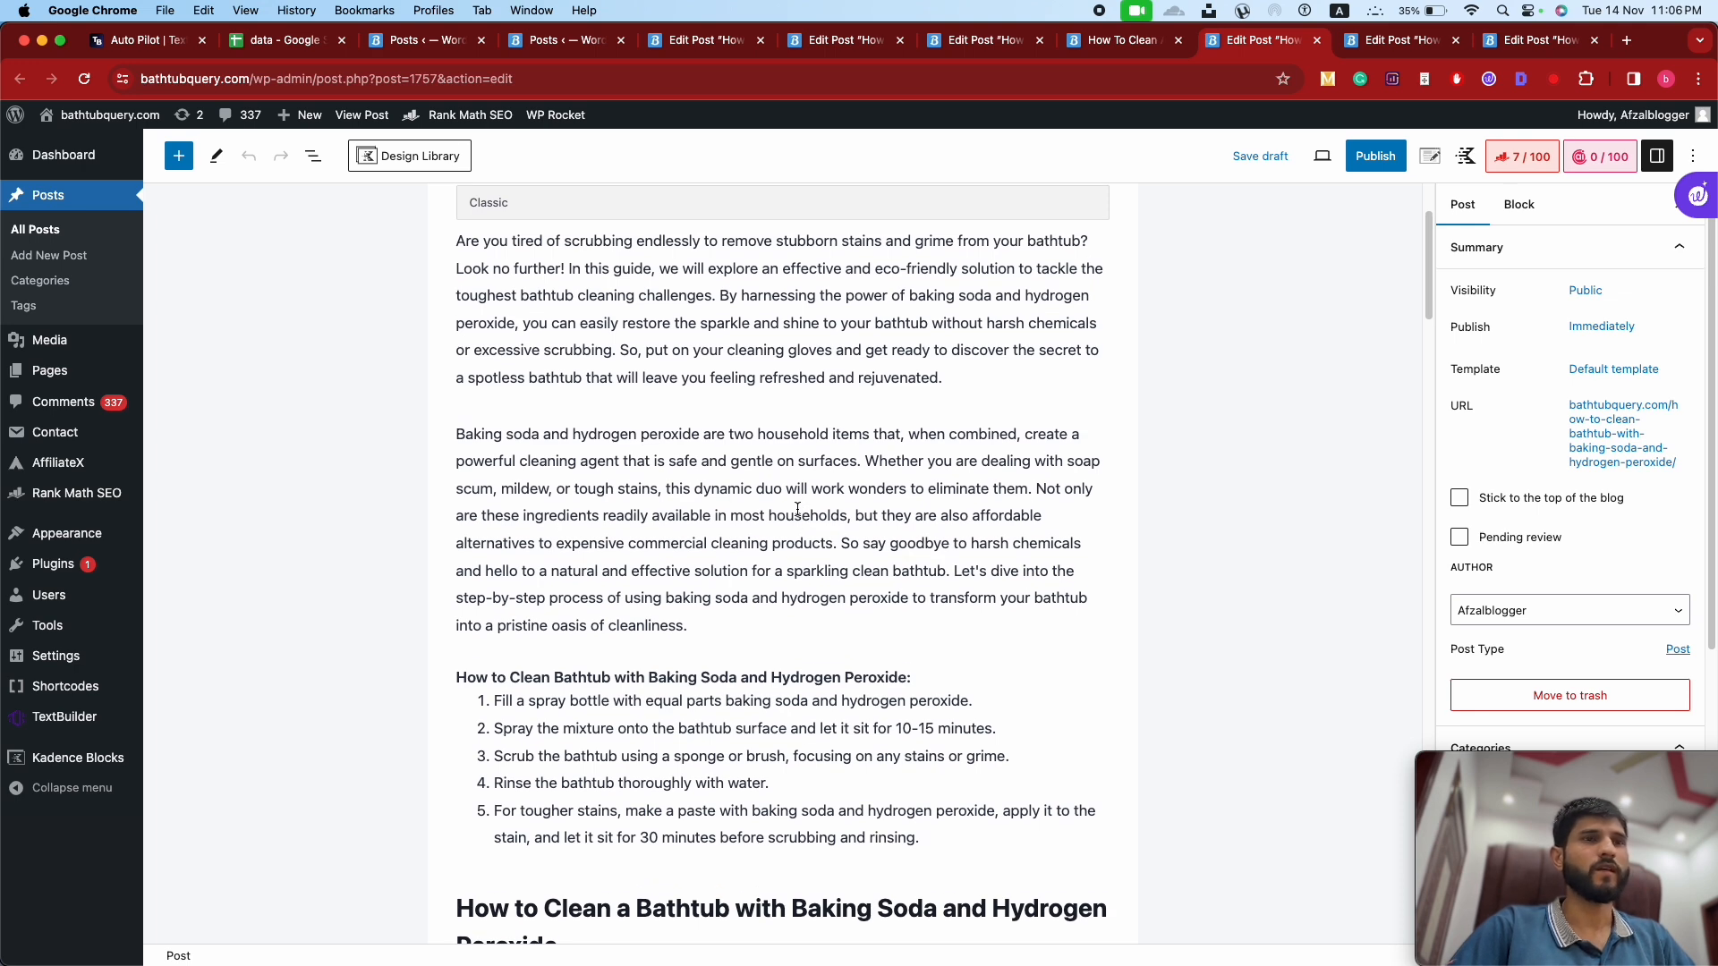
scroll(797, 509, up, 4)
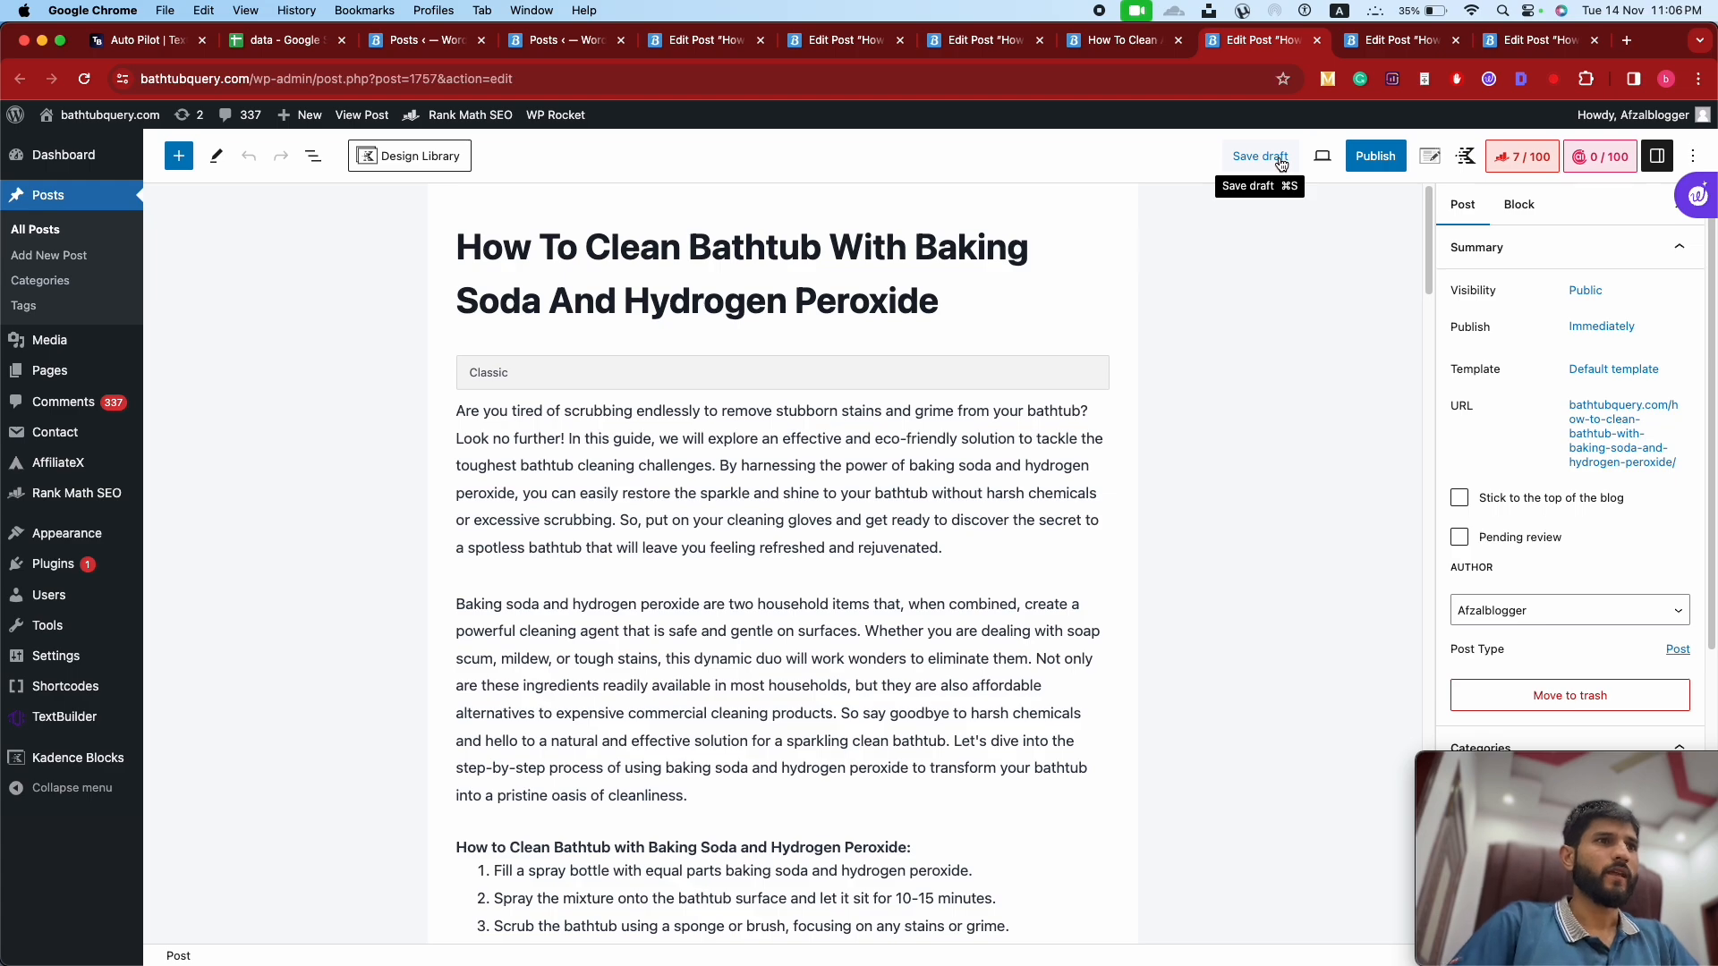
Step: Open the draft about cleaning a dirty bathtub without scrubbing and read through its content and FAQ section
click(1391, 45)
scroll(940, 383, down, 20)
scroll(850, 366, down, 5)
scroll(841, 429, up, 5)
scroll(805, 471, down, 2)
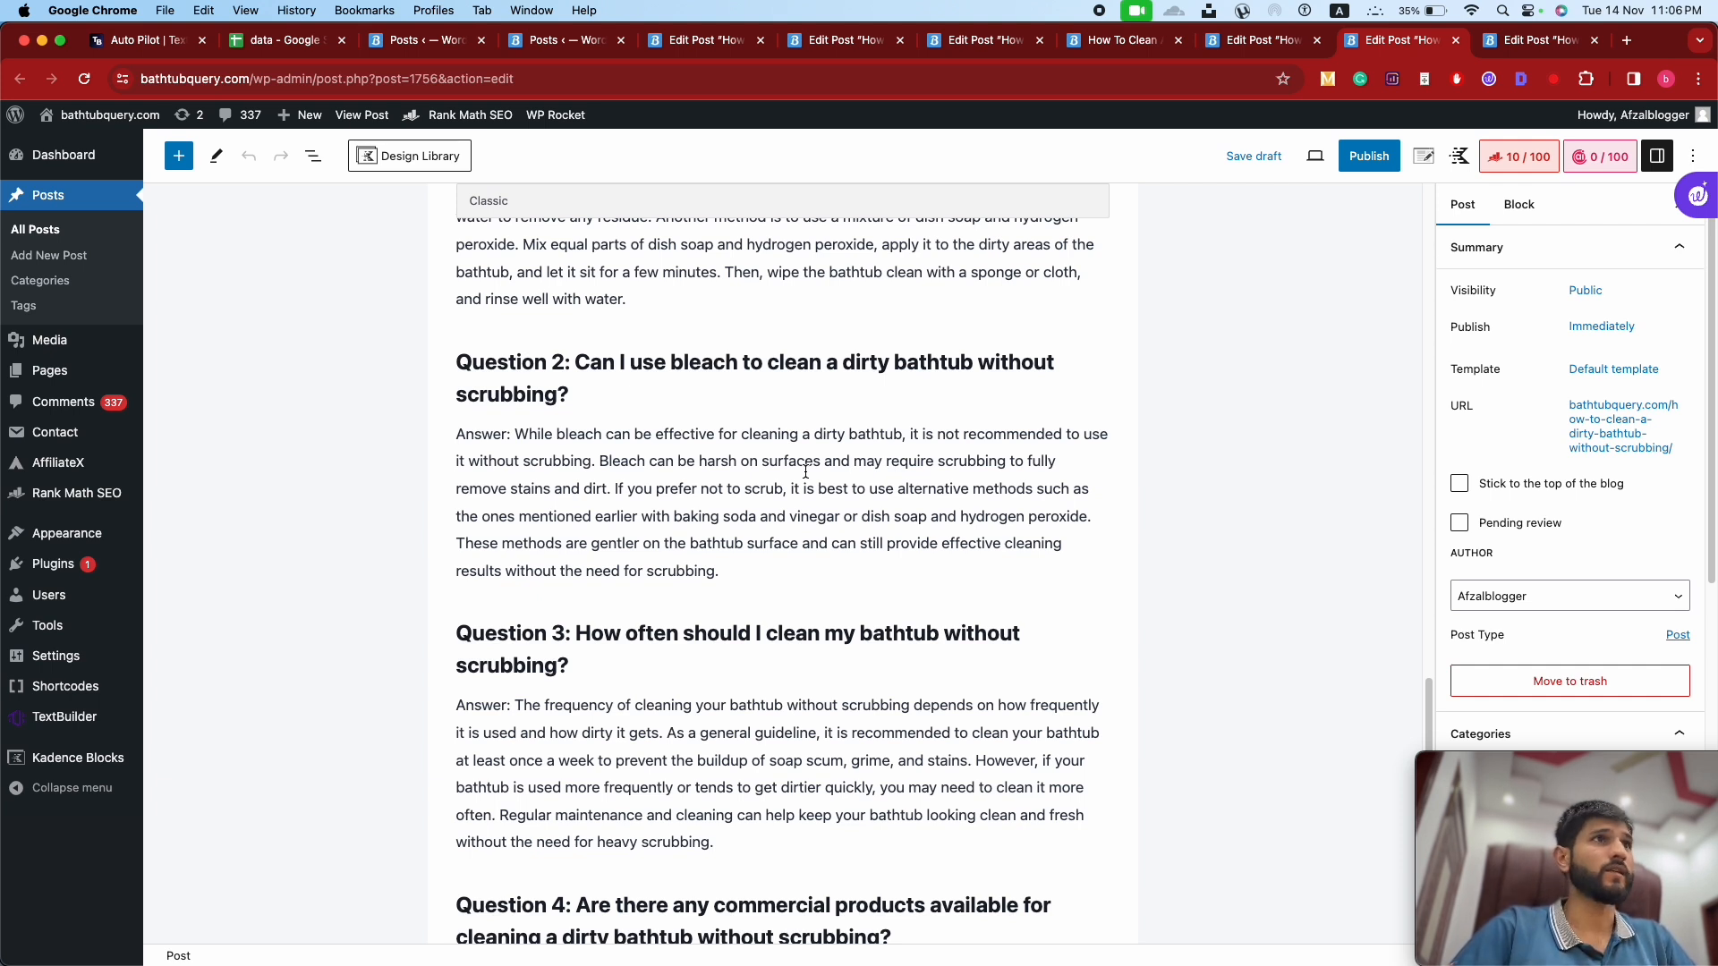
Step: Switch to the data spreadsheet in Google Sheets and open the Silo sheet at the empty rows below its table
click(279, 41)
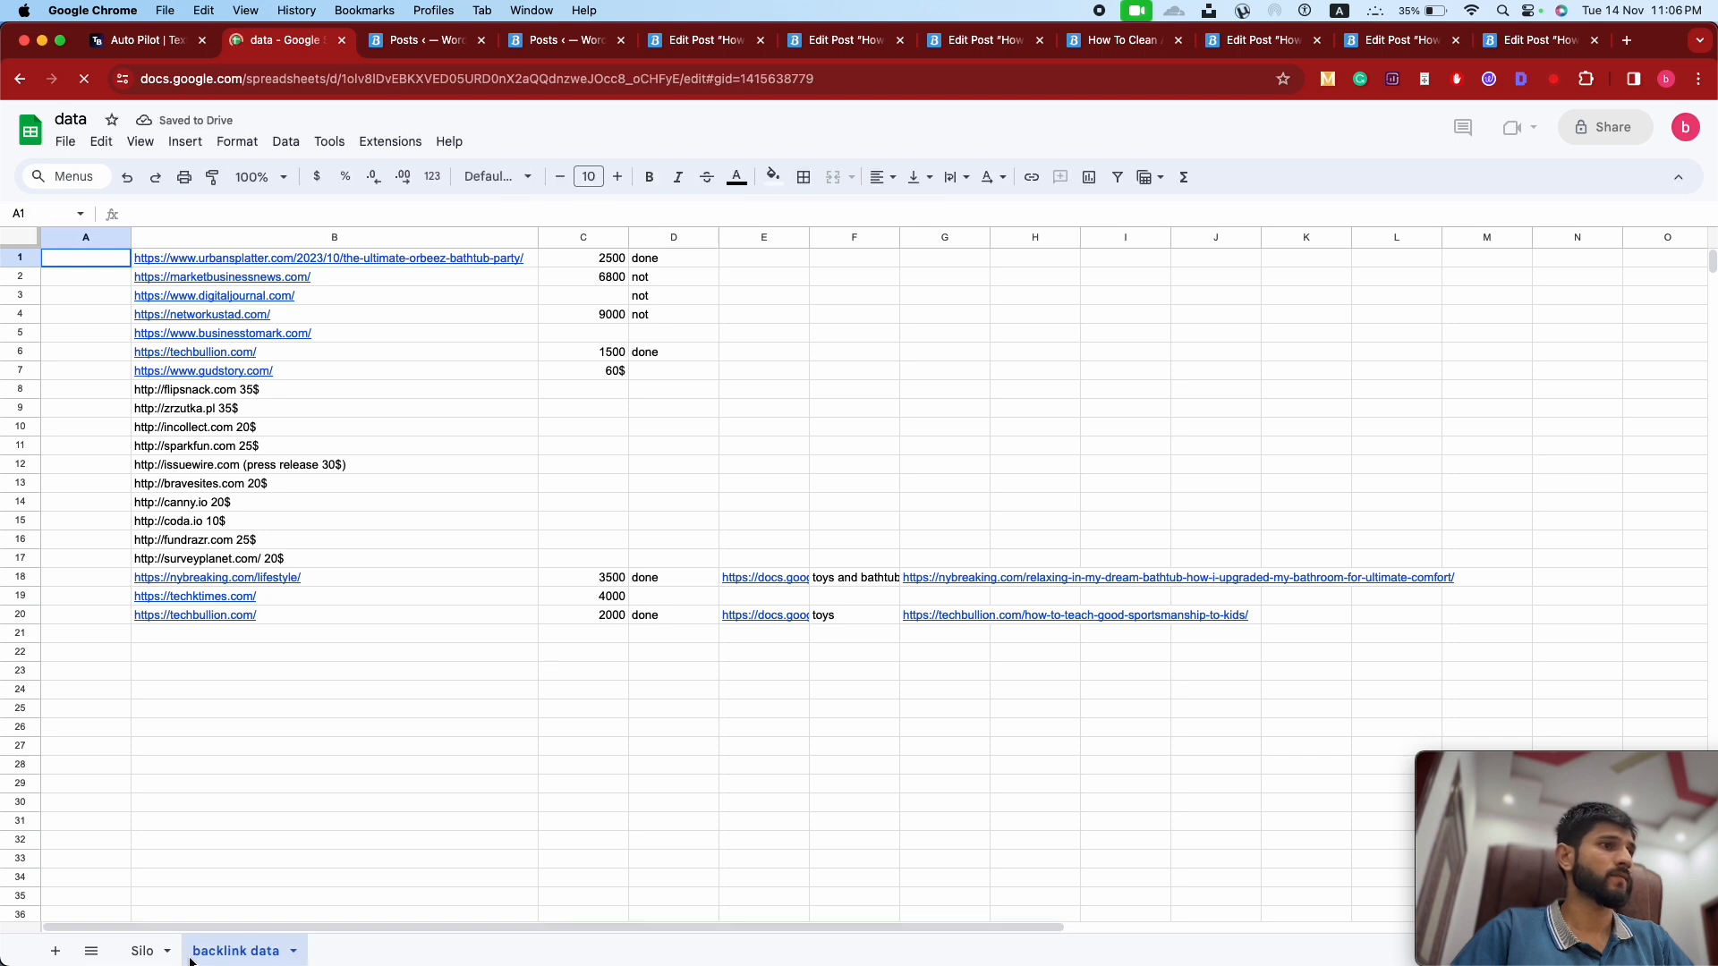
click(383, 728)
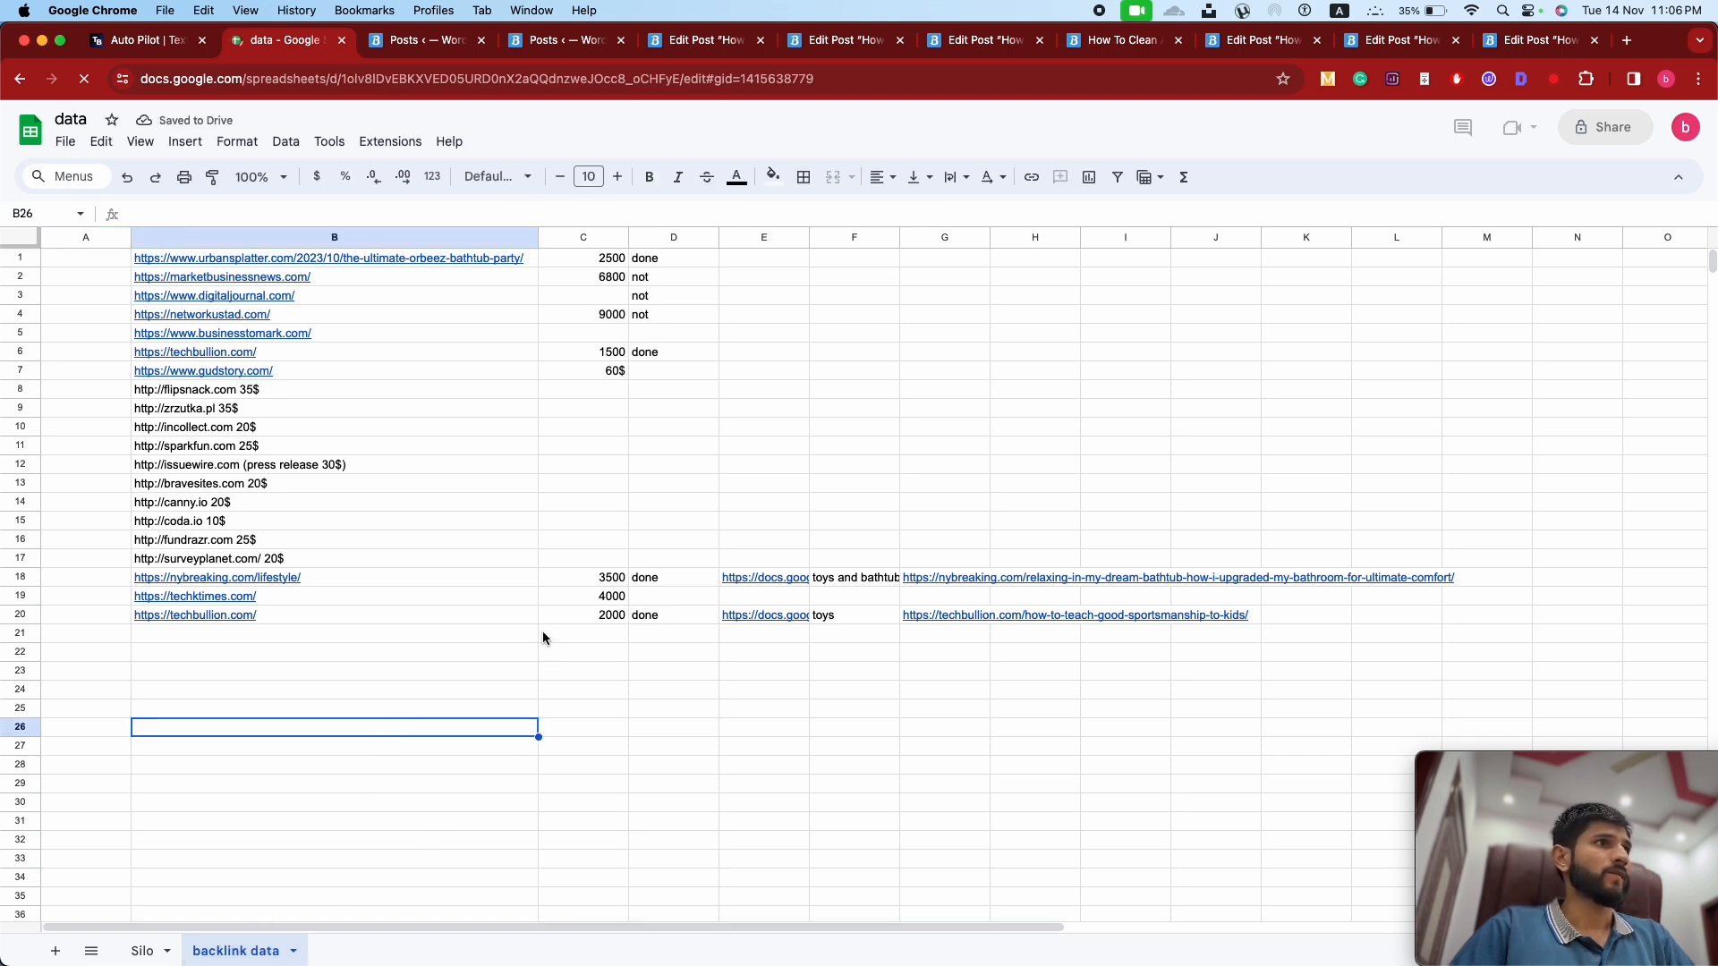
click(143, 950)
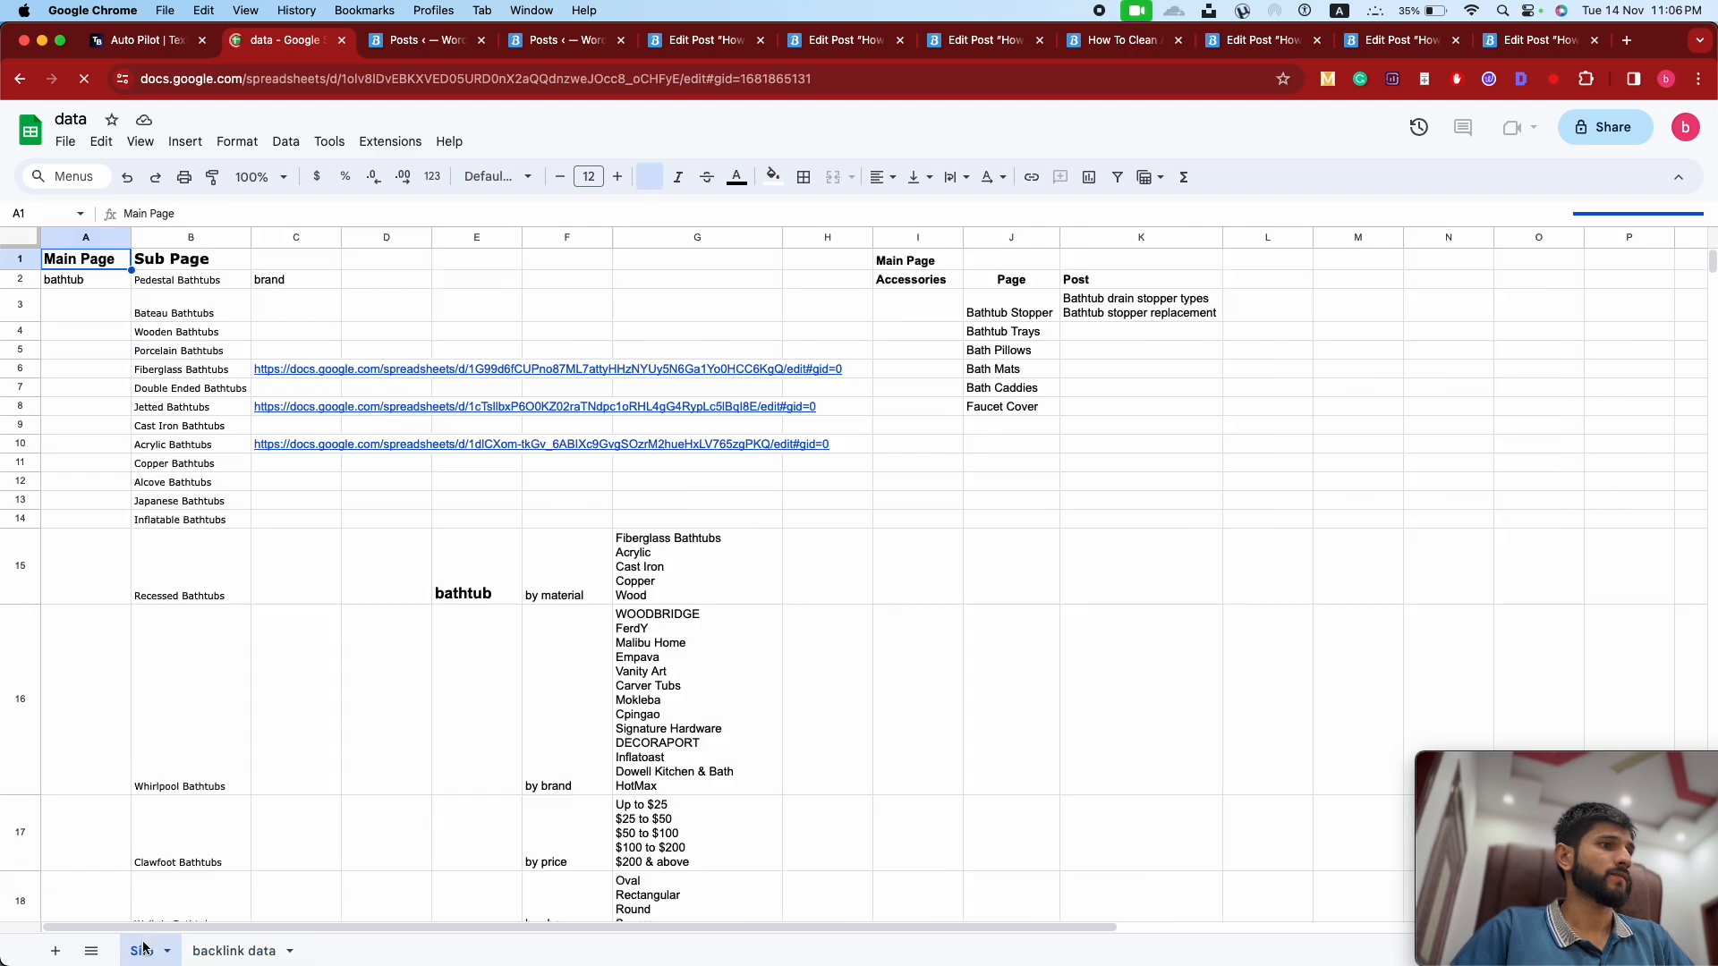
scroll(572, 614, down, 10)
scroll(577, 590, up, 5)
scroll(585, 567, down, 6)
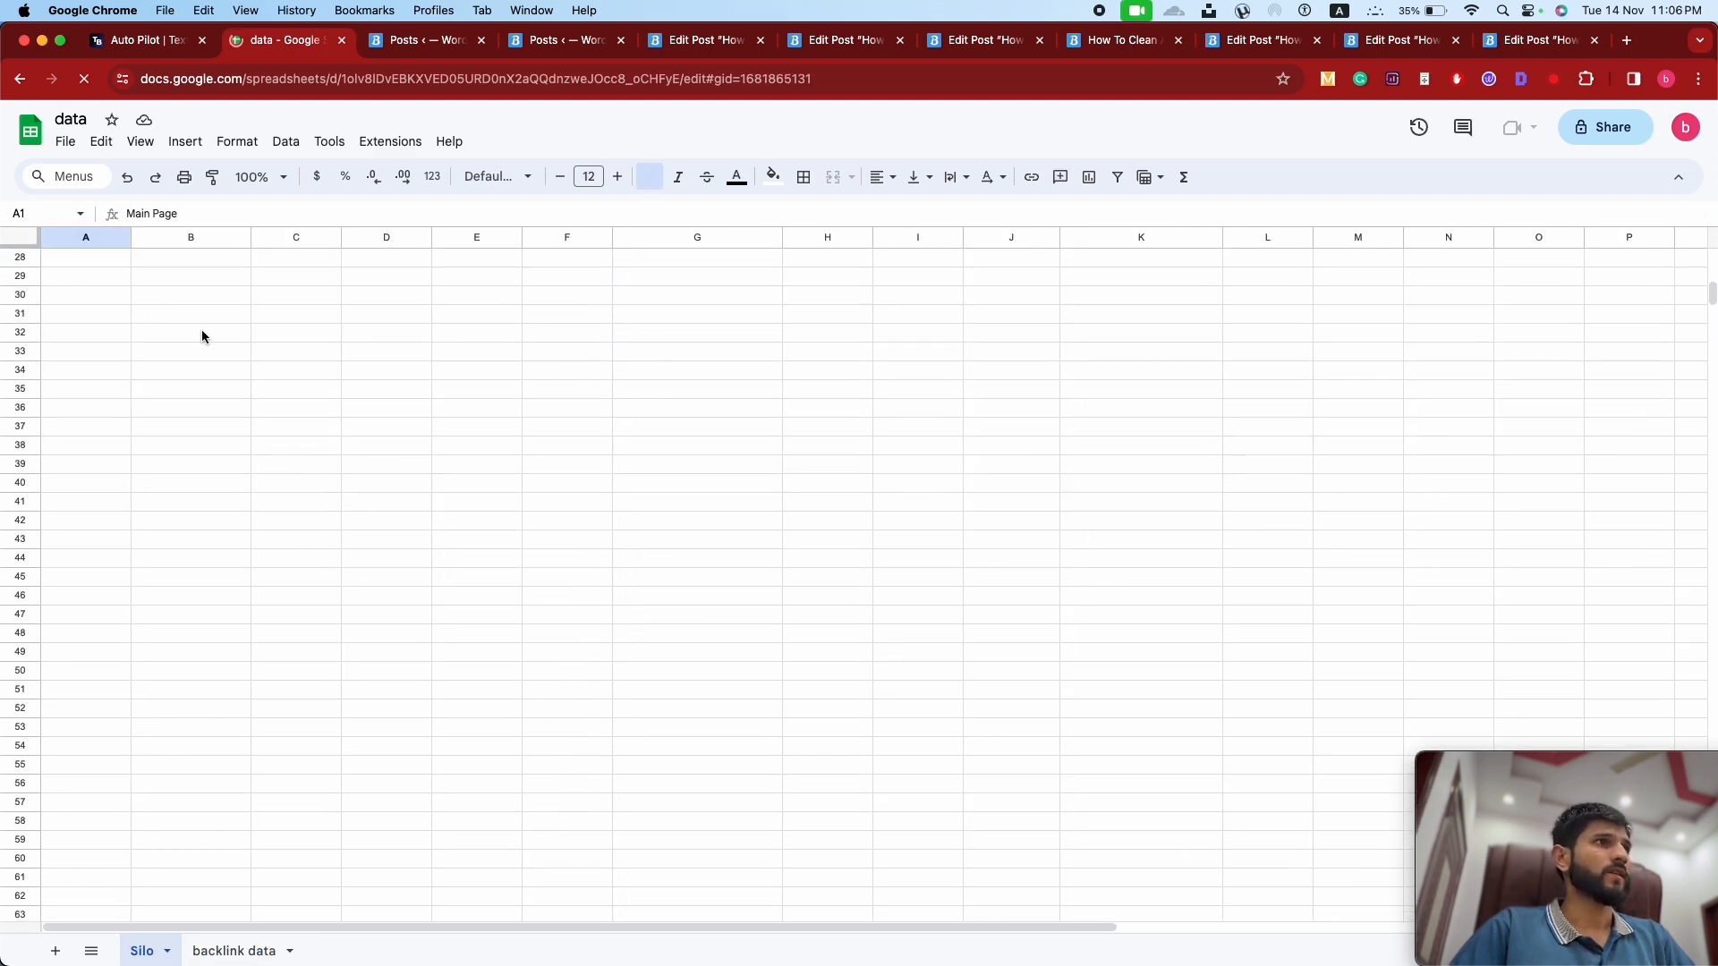
Step: Enter "are nike shoes comfortable in winter?" in cell C32
click(264, 337)
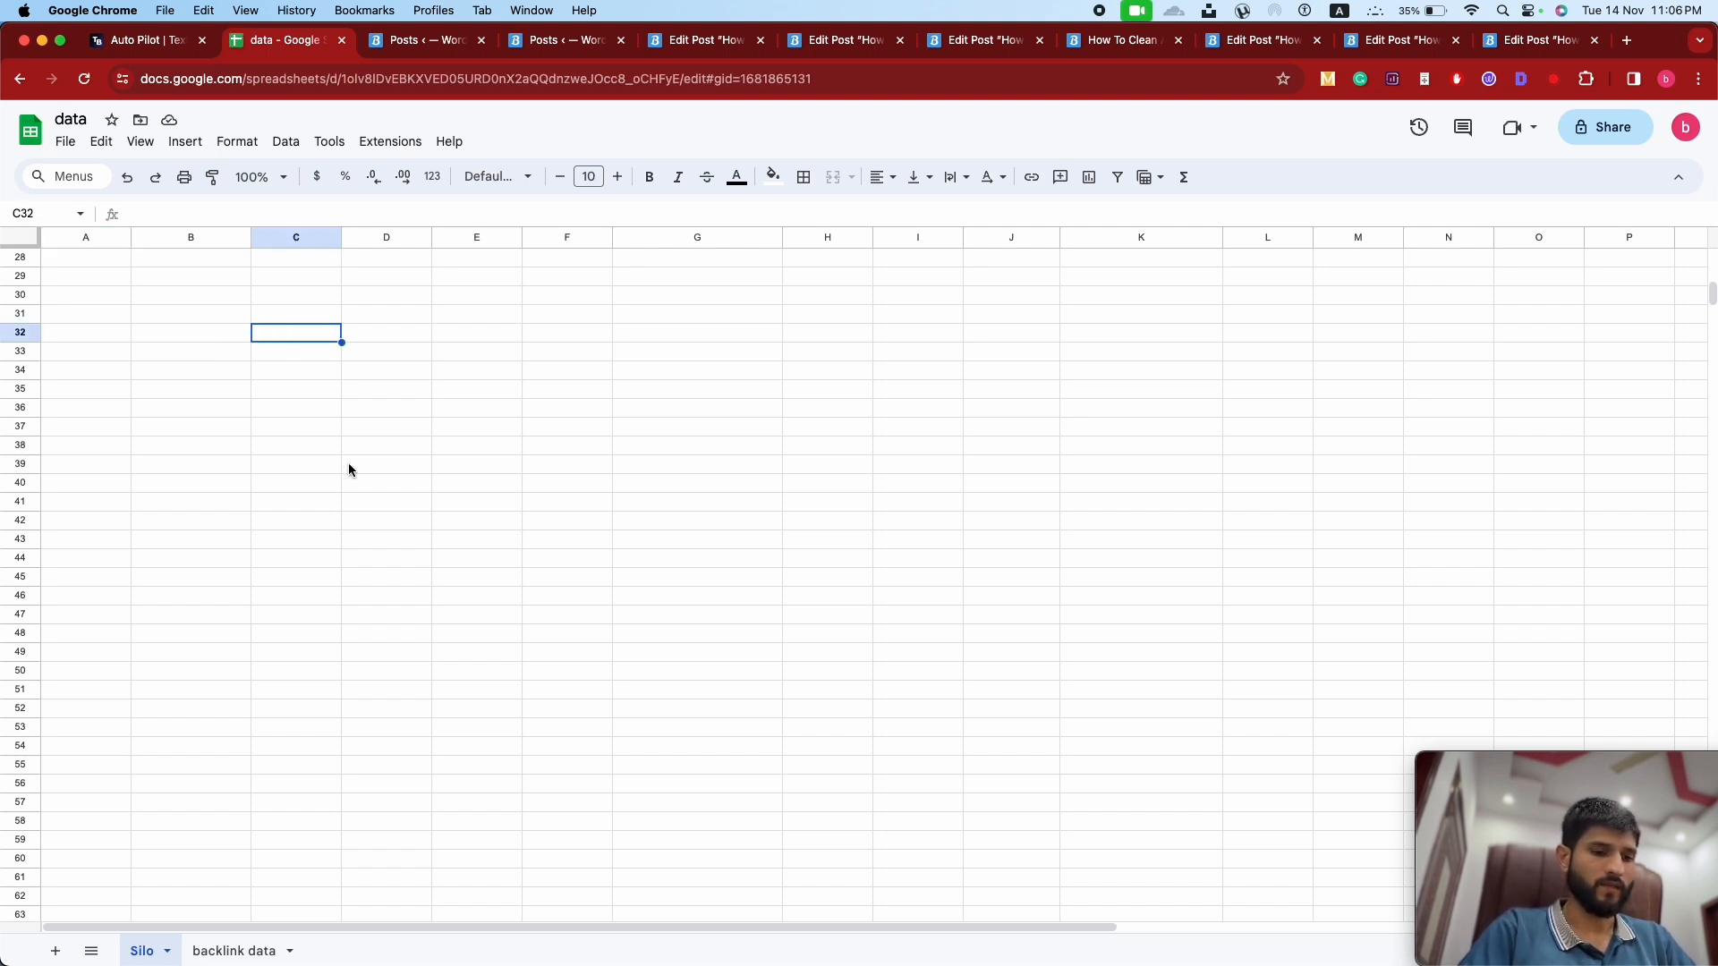
text(are )
text(nike )
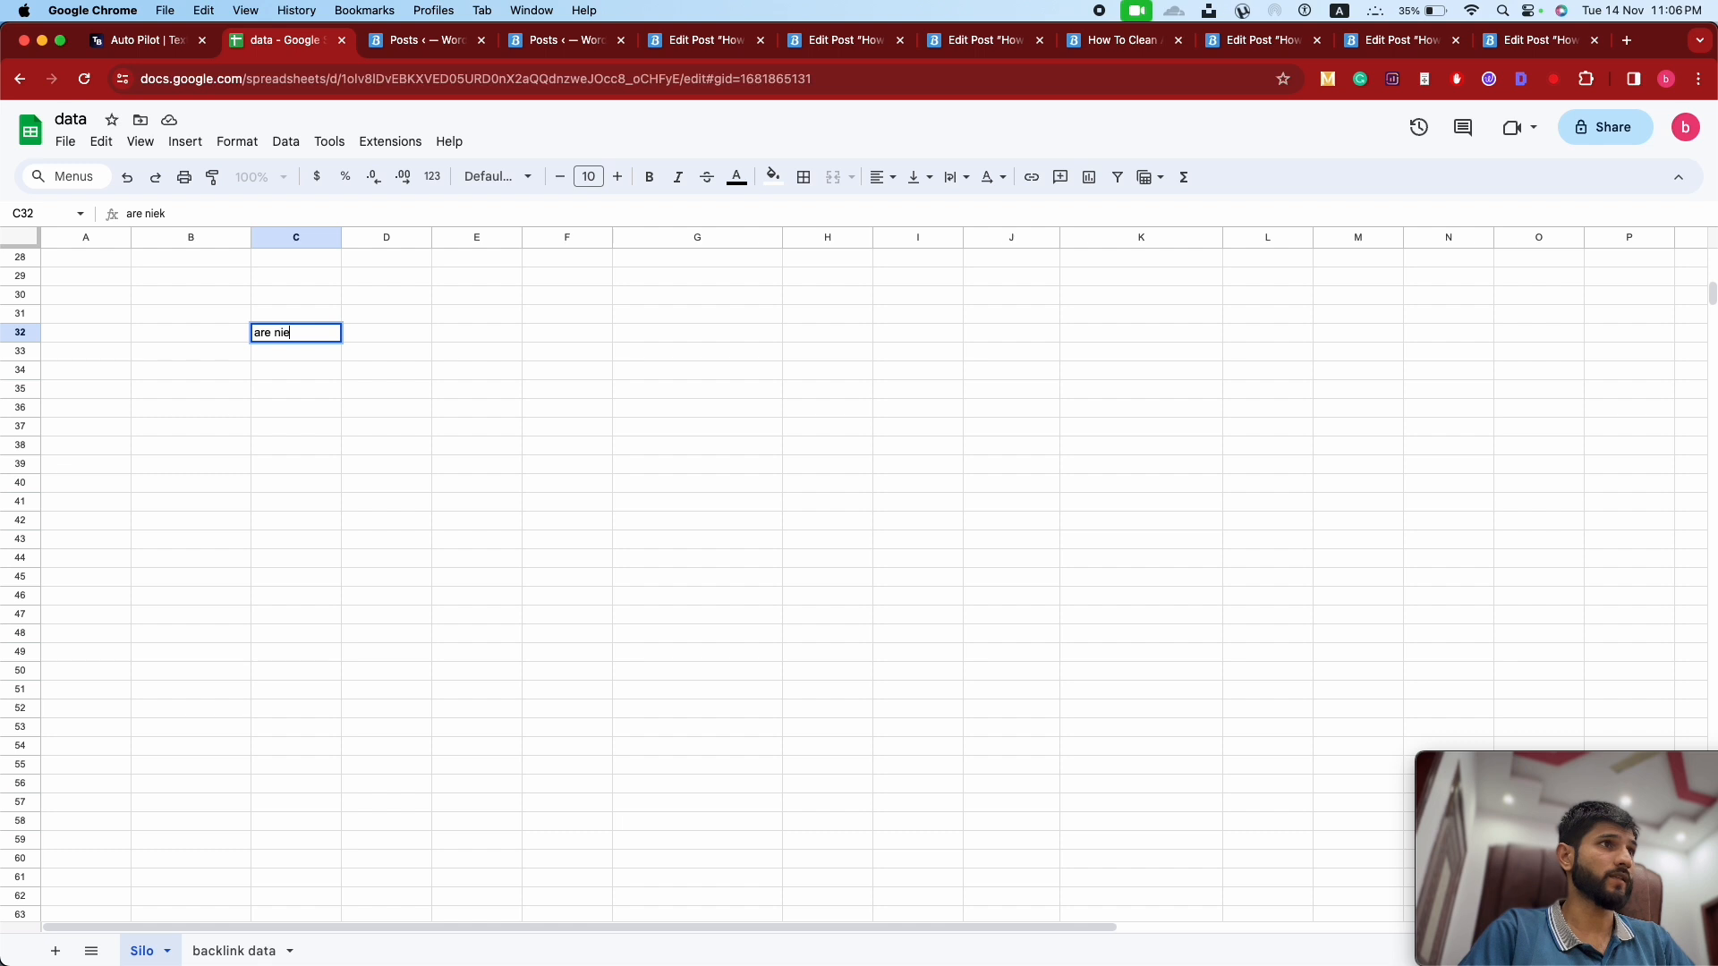
text(shoes)
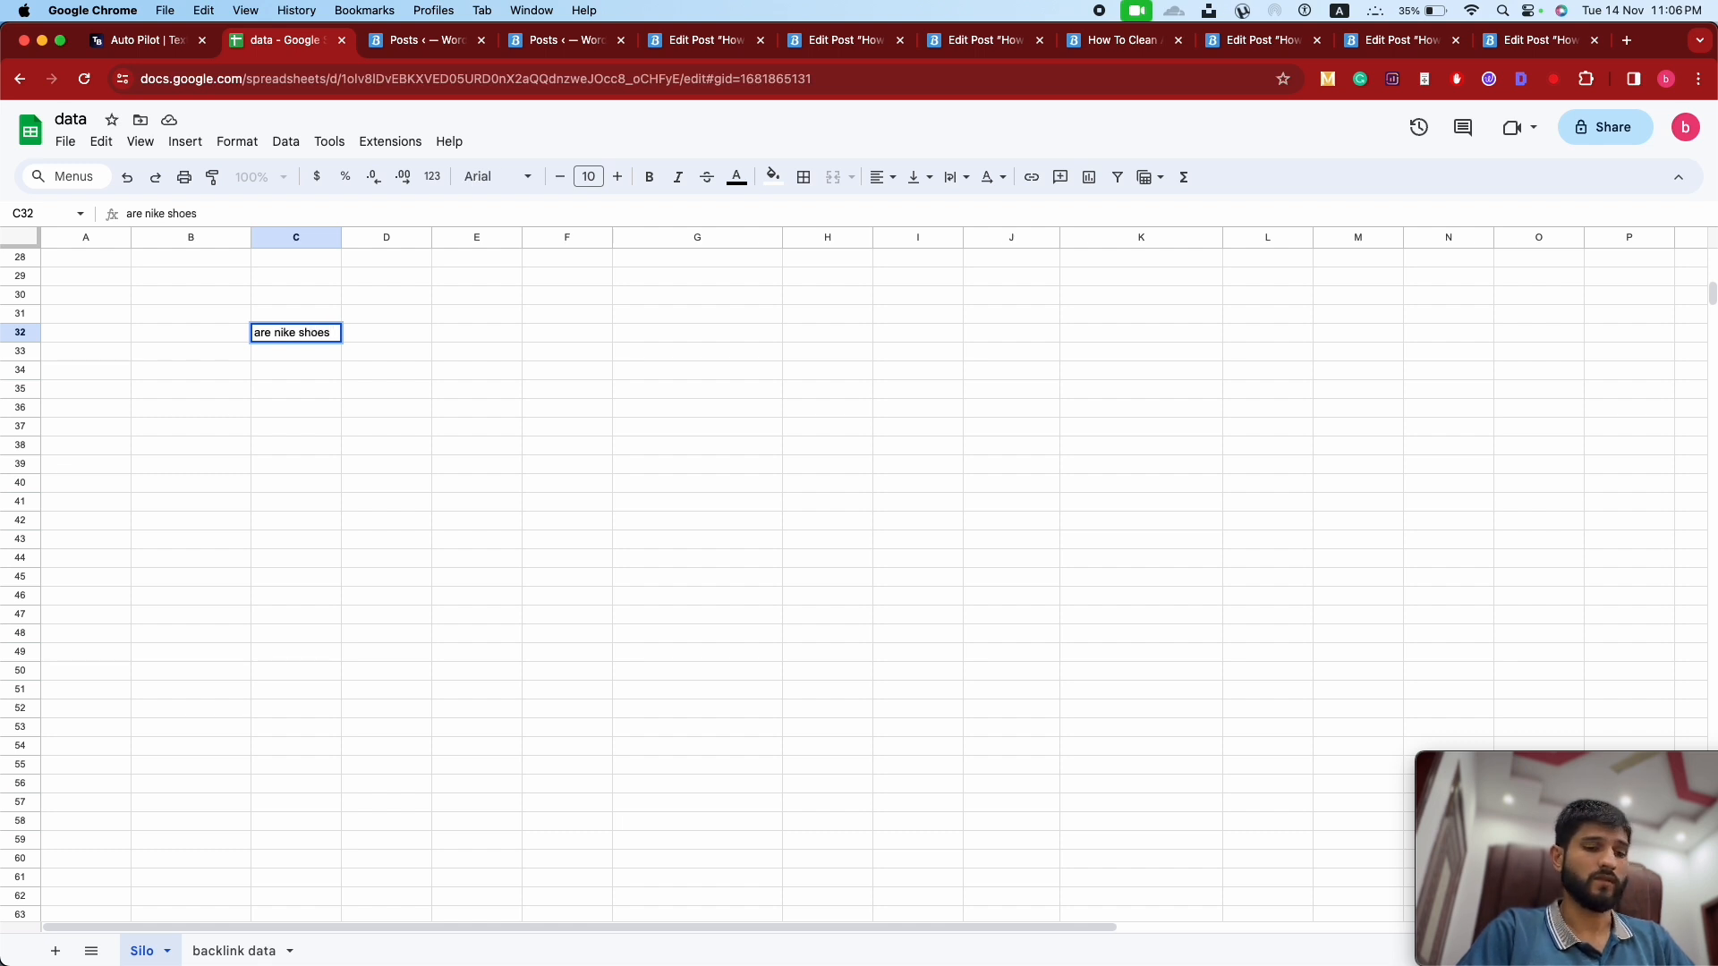
text( com)
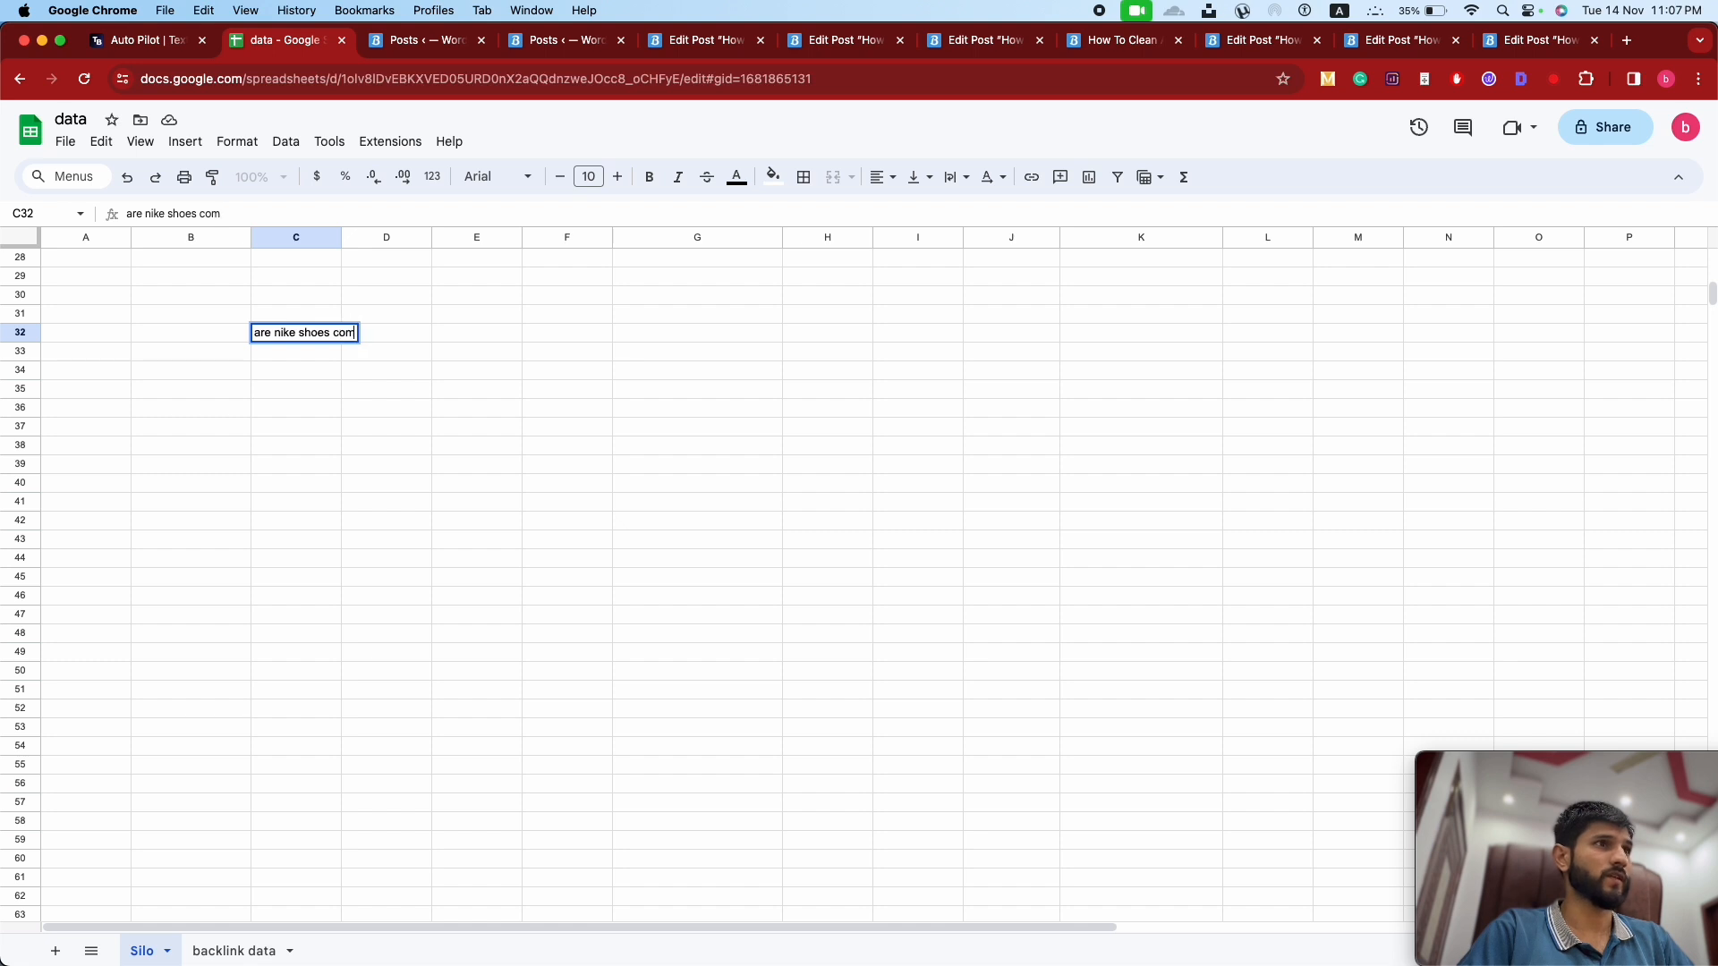
text(fortable in)
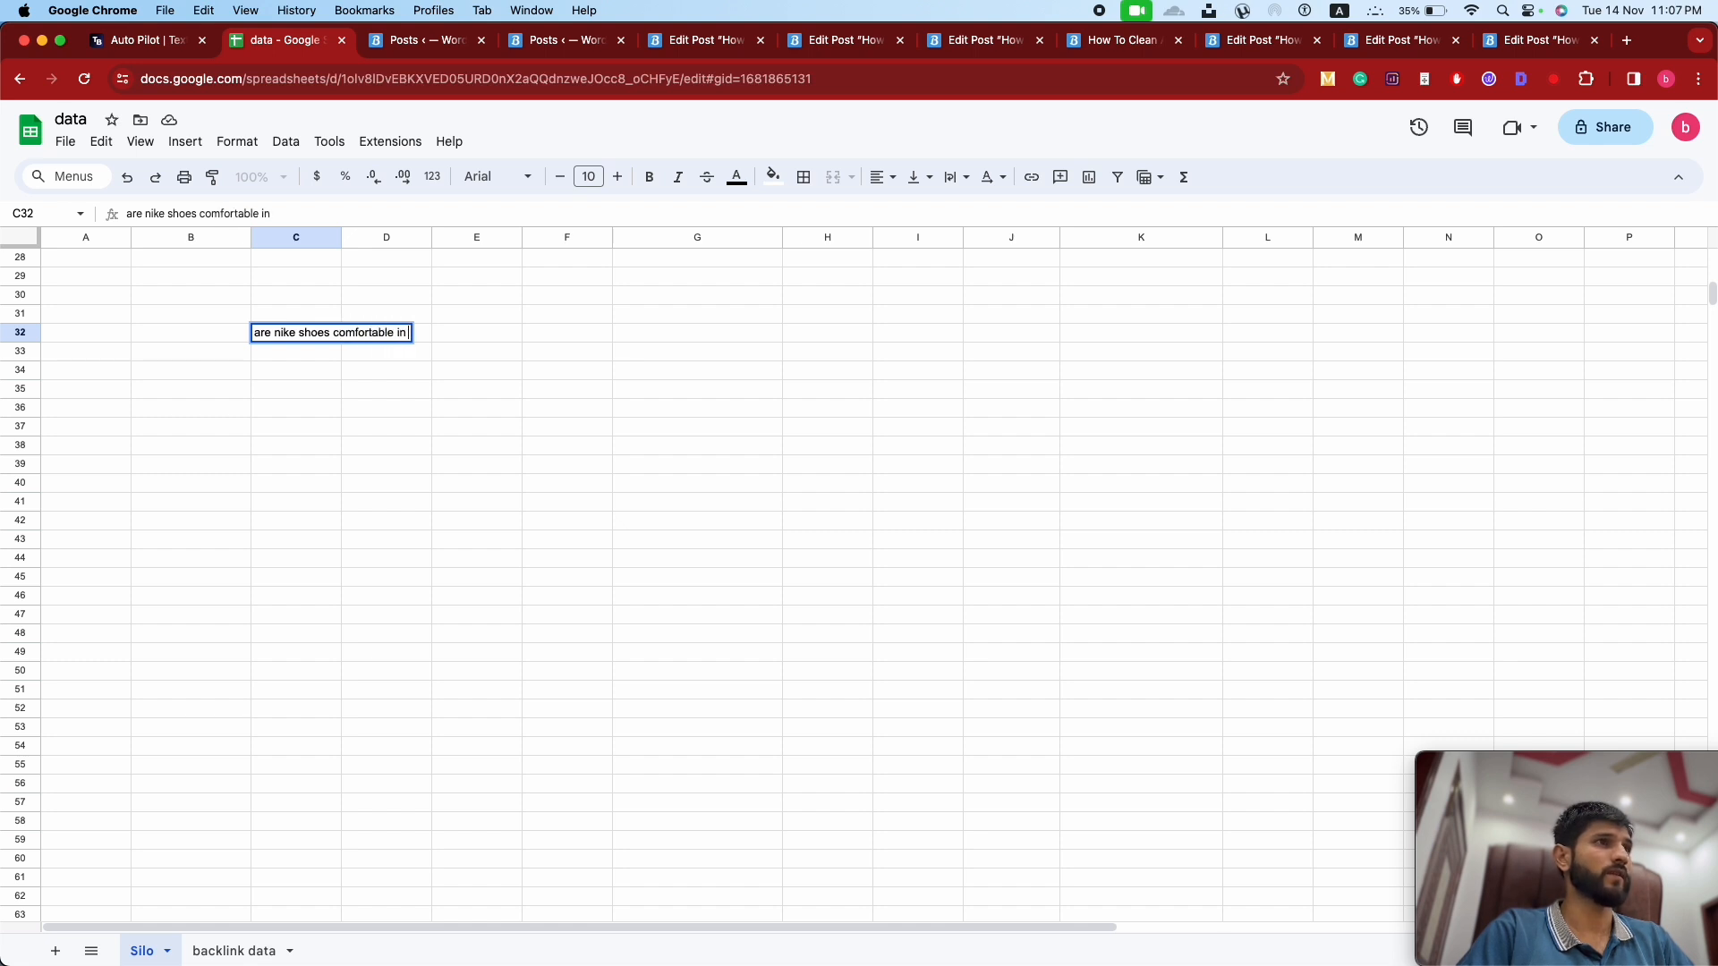
text( winter?)
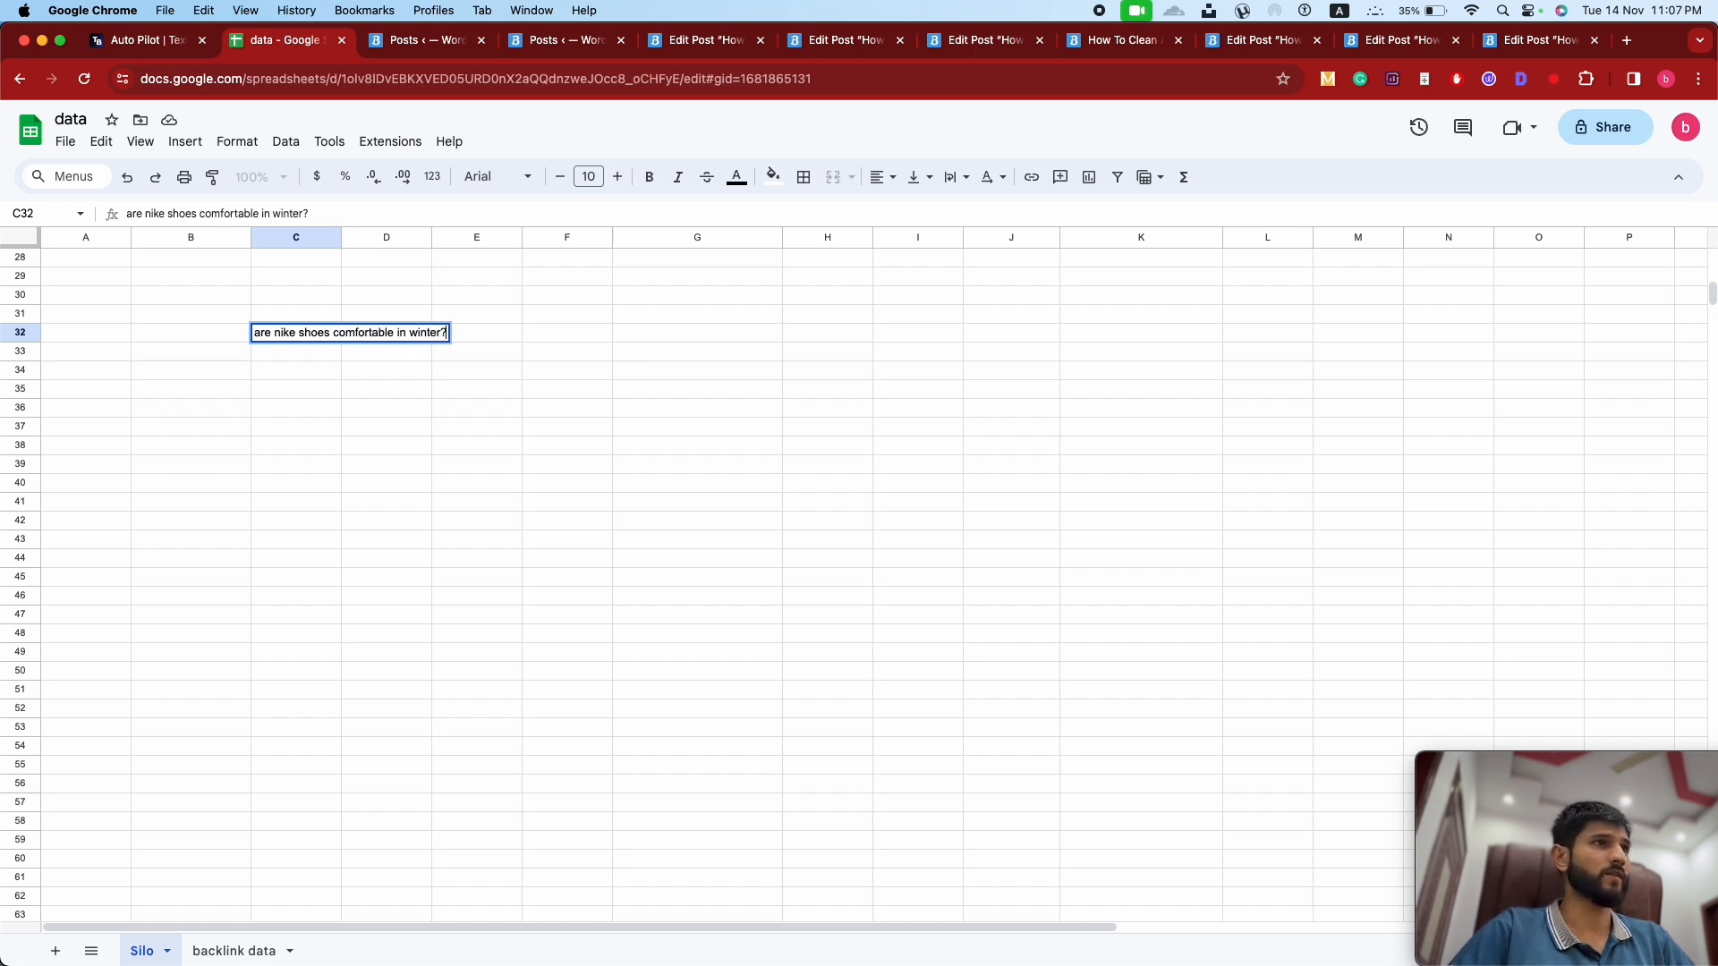
key(Return)
Step: Copy the question from C32 into C33 and replace "winter" with "summar"
key(Up)
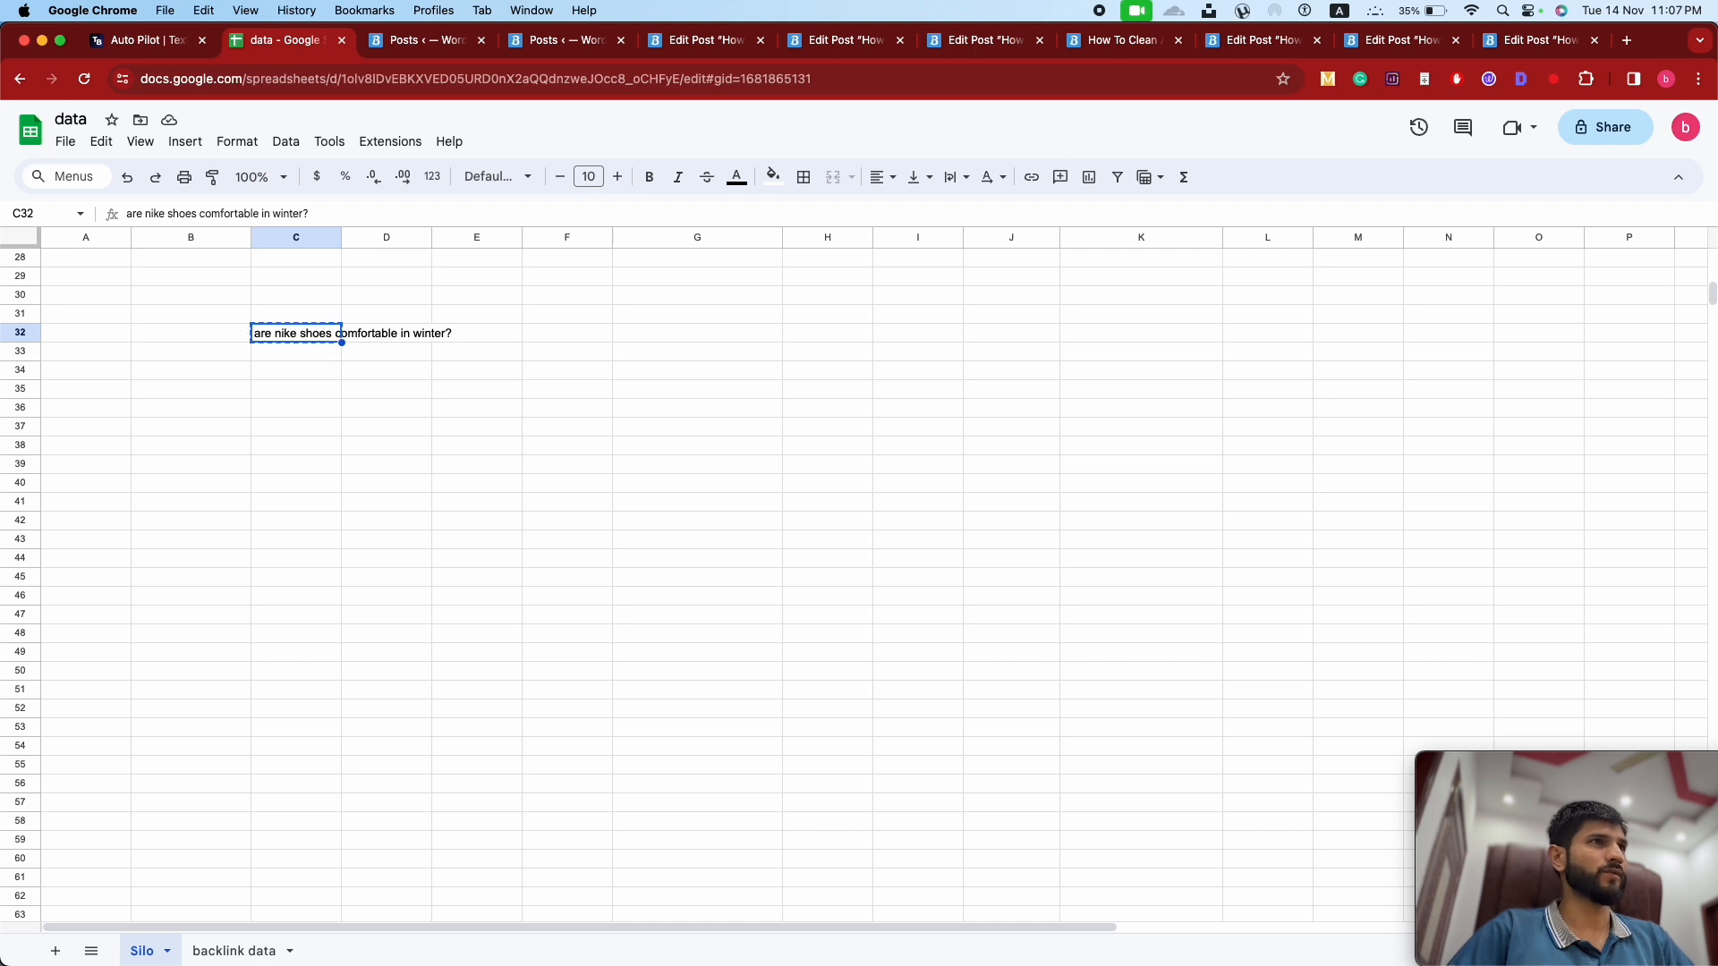
key(Down)
key(cmd+v)
key(Return)
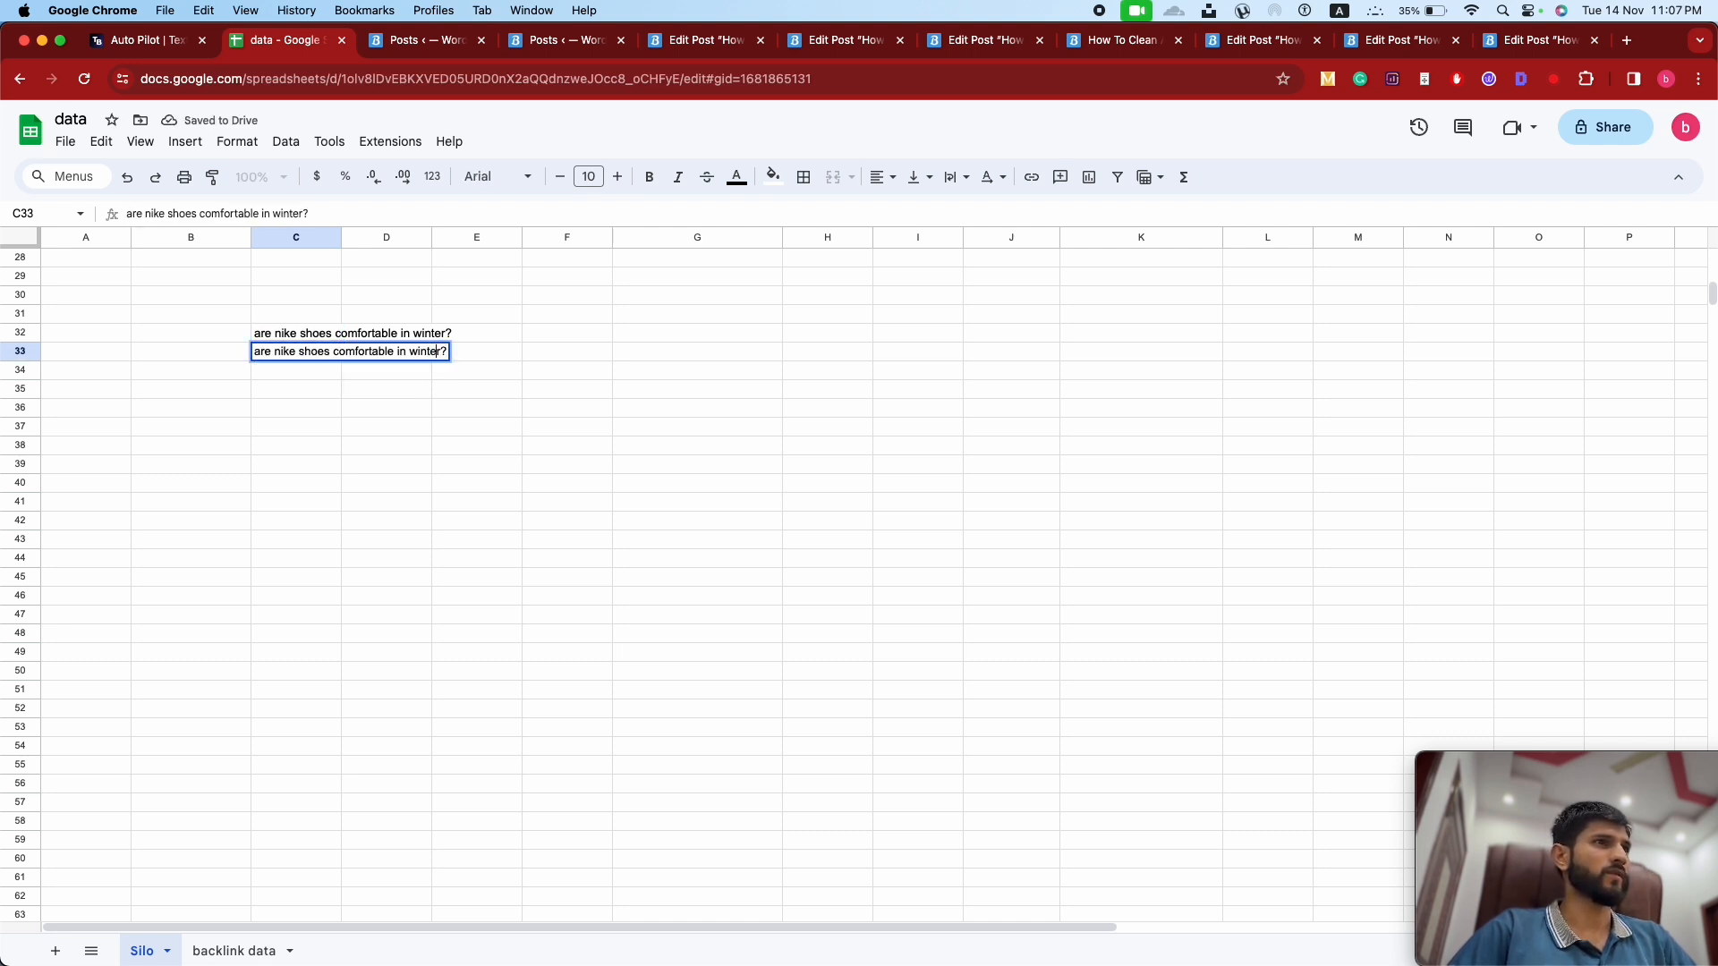
drag(442, 352, 409, 352)
text(suma)
key(BackSpace)
text(mar)
key(Return)
Step: Copy the question from C33 into C34 and replace "nike" with "adidas"
key(Up)
key(ctrl+c)
key(Down)
key(ctrl+v)
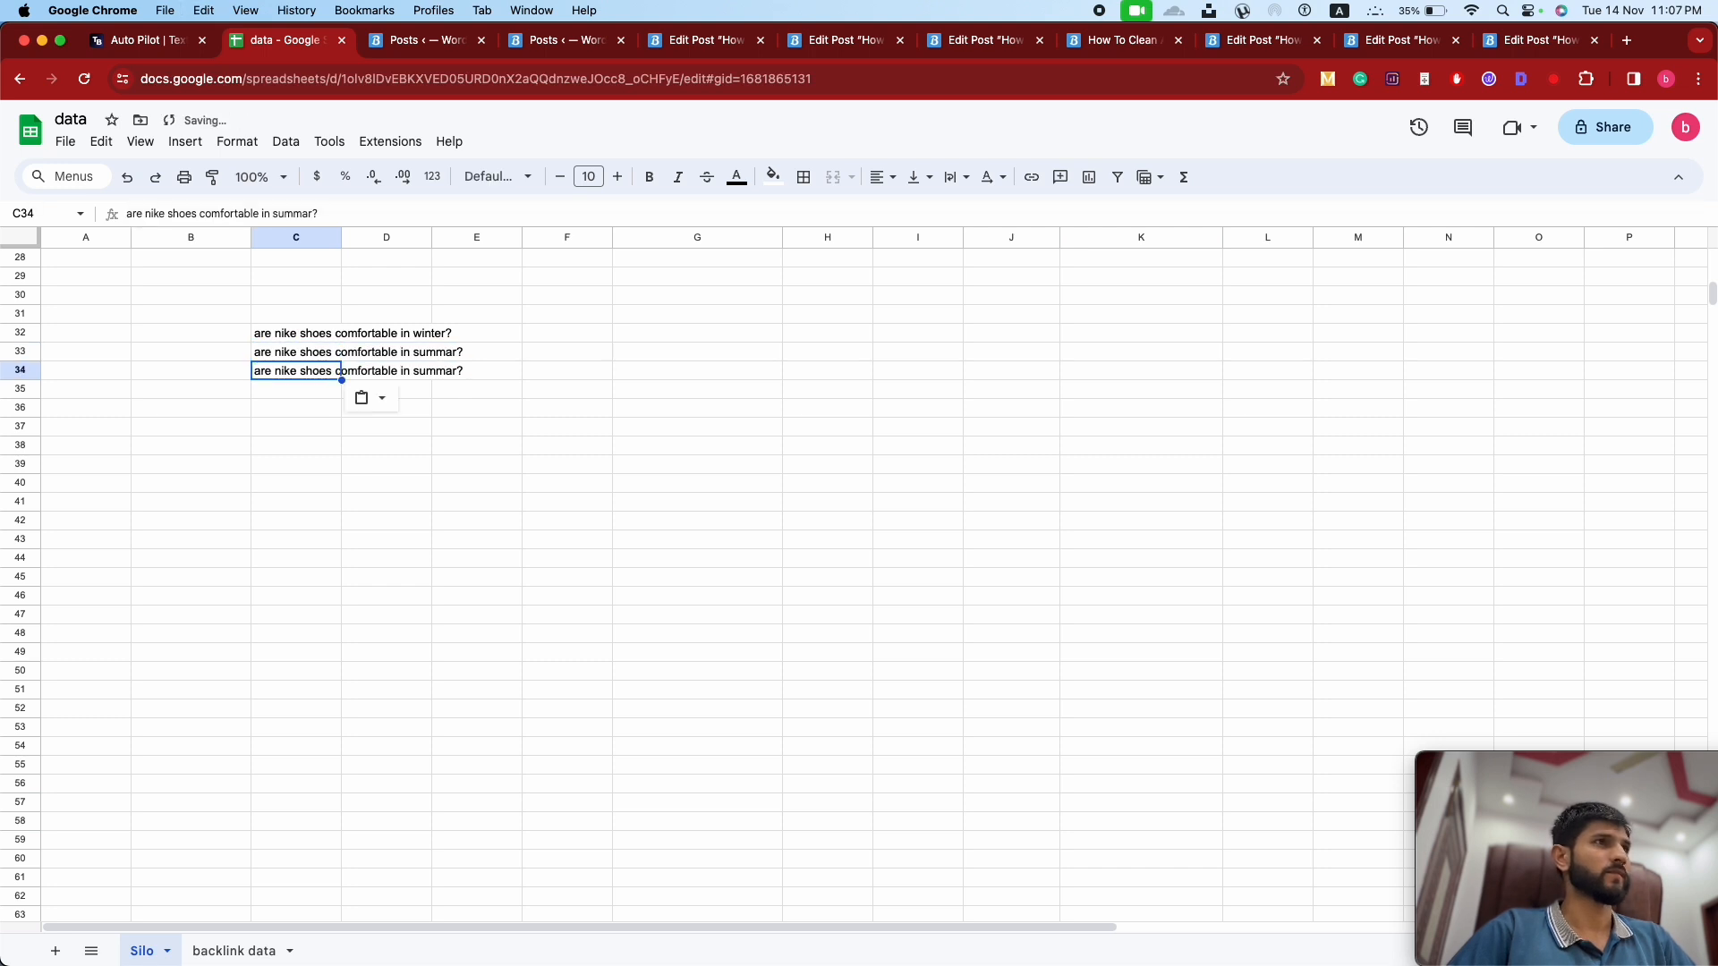
key(Return)
key(Left)
key(Left)
key(Left)
key(Left)
key(Left)
key(Left)
key(BackSpace)
key(BackSpace)
key(BackSpace)
key(BackSpace)
text(adi)
text(as)
key(BackSpace)
key(BackSpace)
text(das)
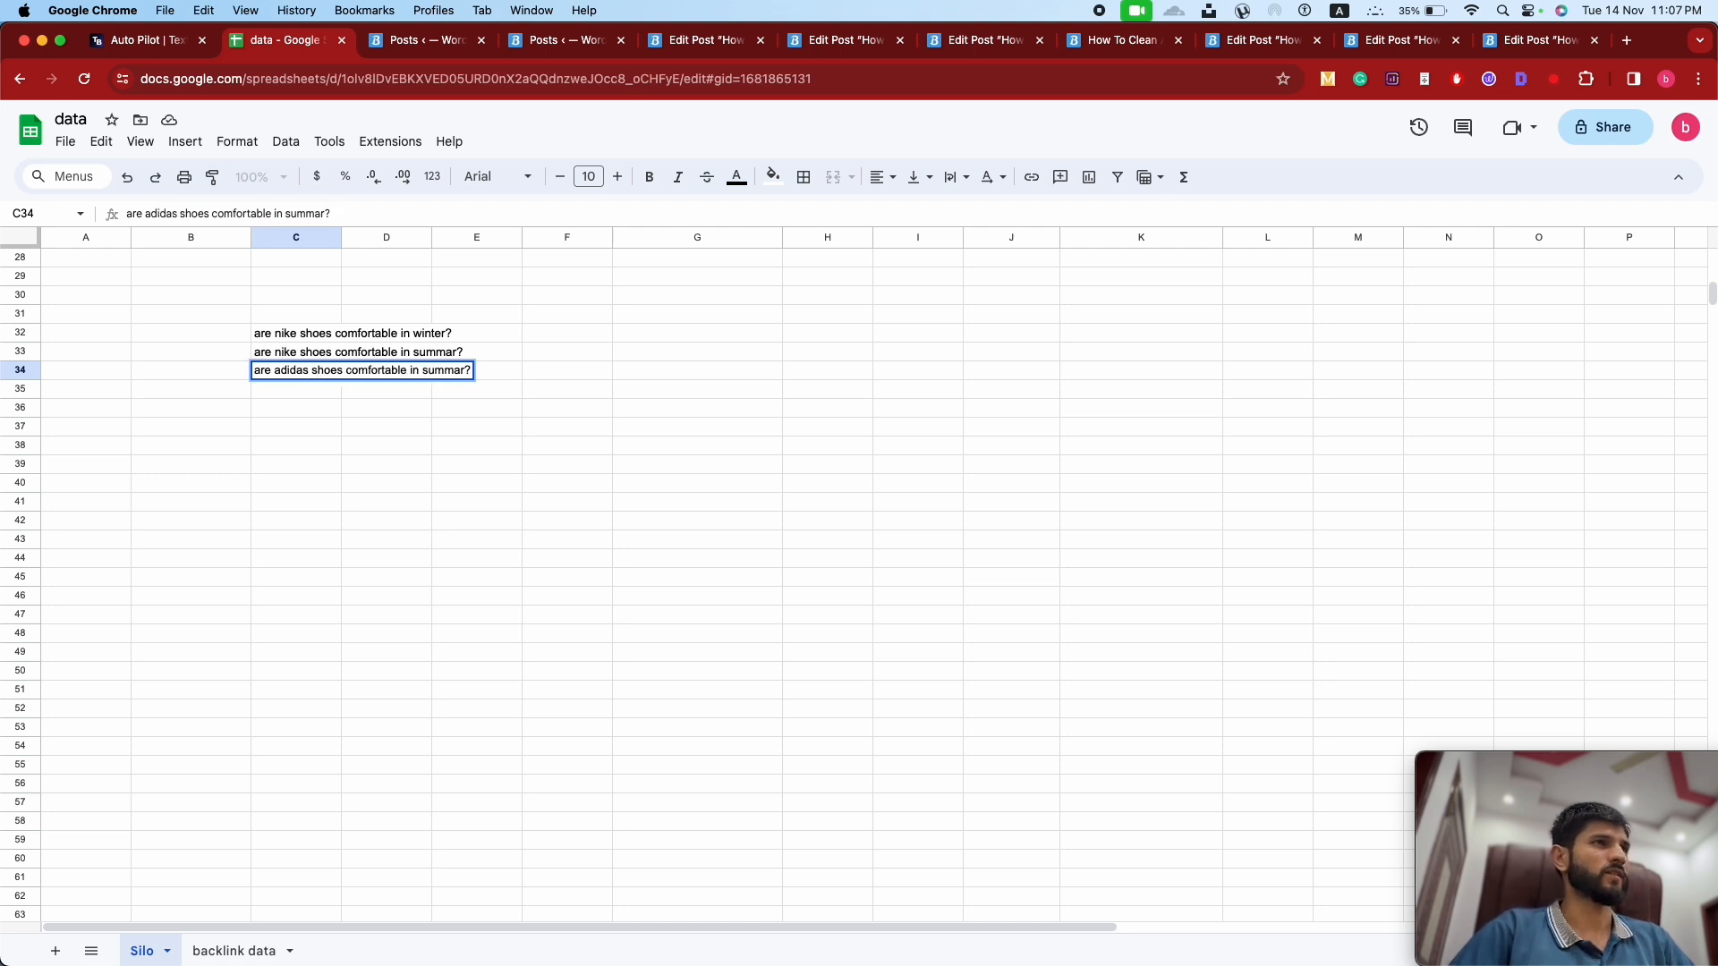
key(Return)
Step: Copy the adidas question from C34 into C35 and replace "summar" with "winter"
key(Up)
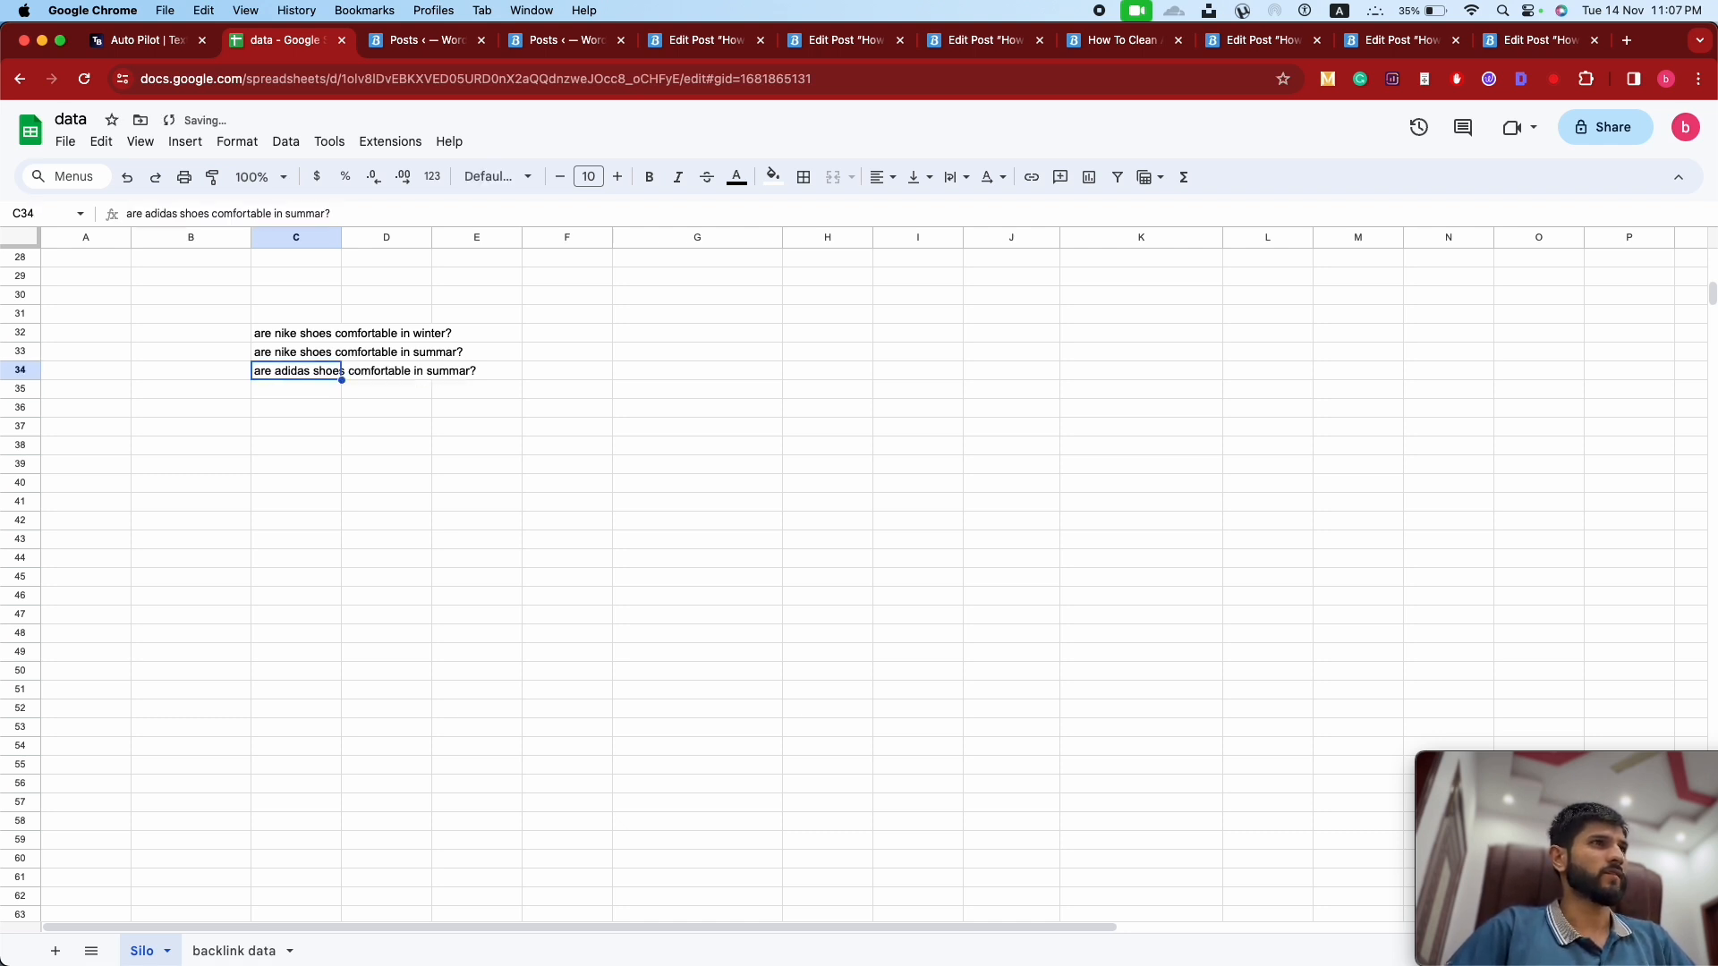
key(super+c)
key(Down)
key(super+v)
key(Return)
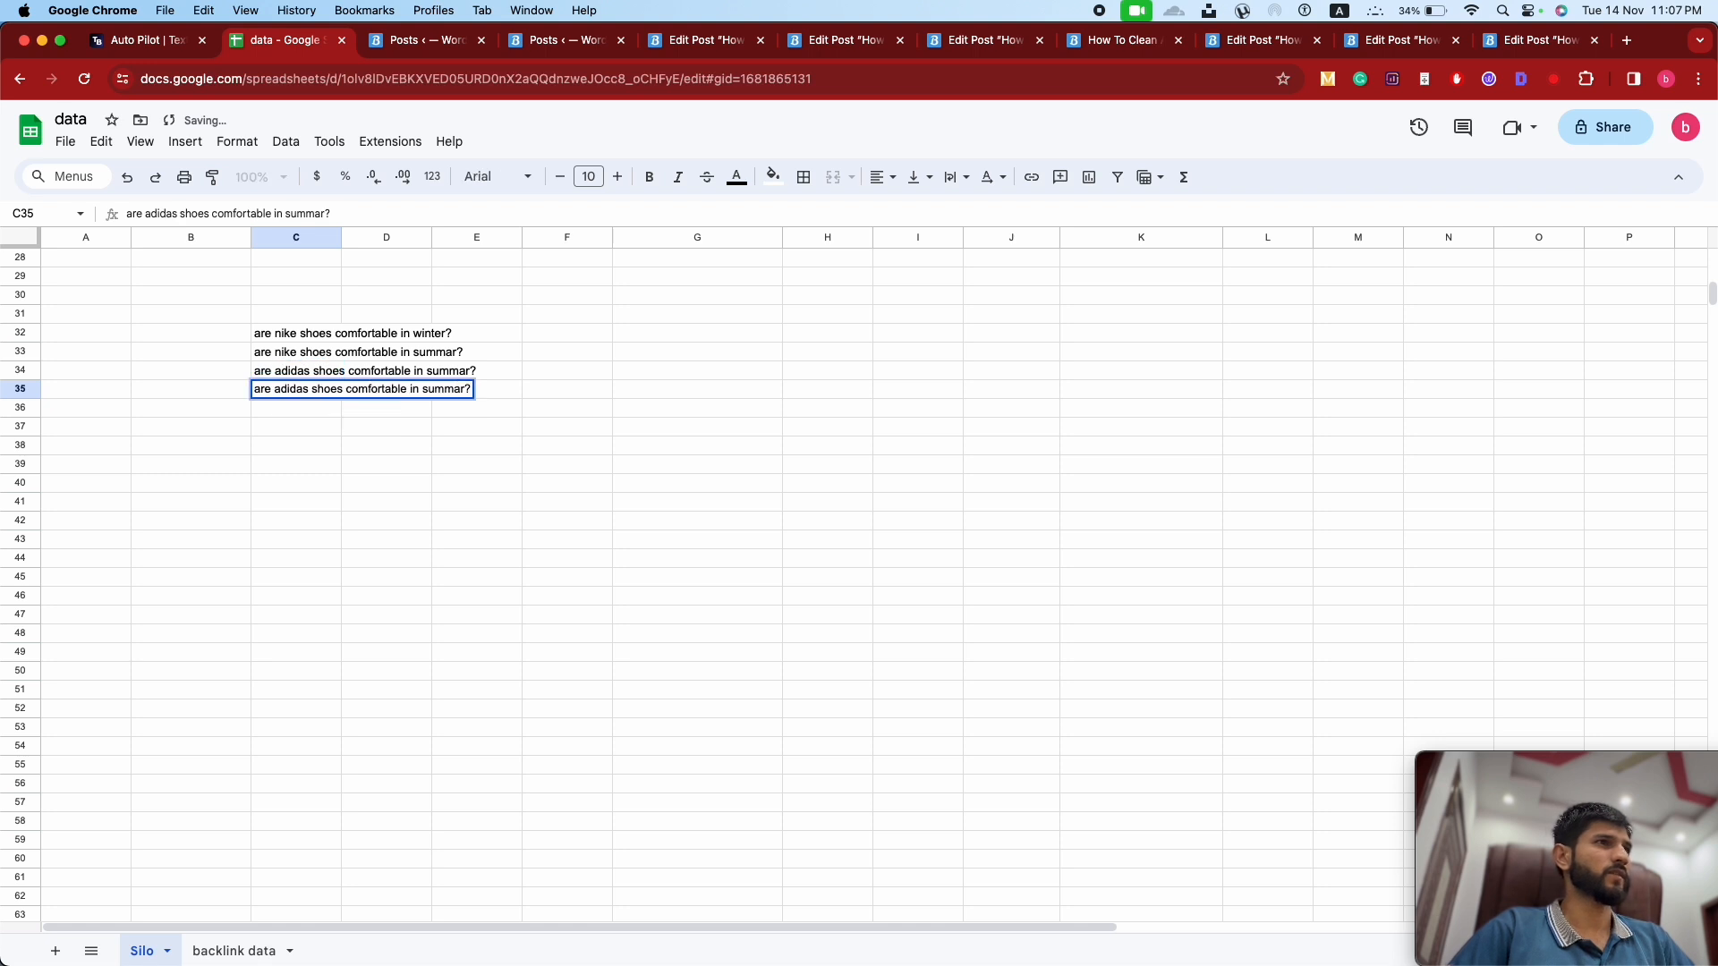
key(BackSpace)
key(BackSpace)
key(BackSpace)
key(BackSpace)
key(BackSpace)
key(BackSpace)
text(winter)
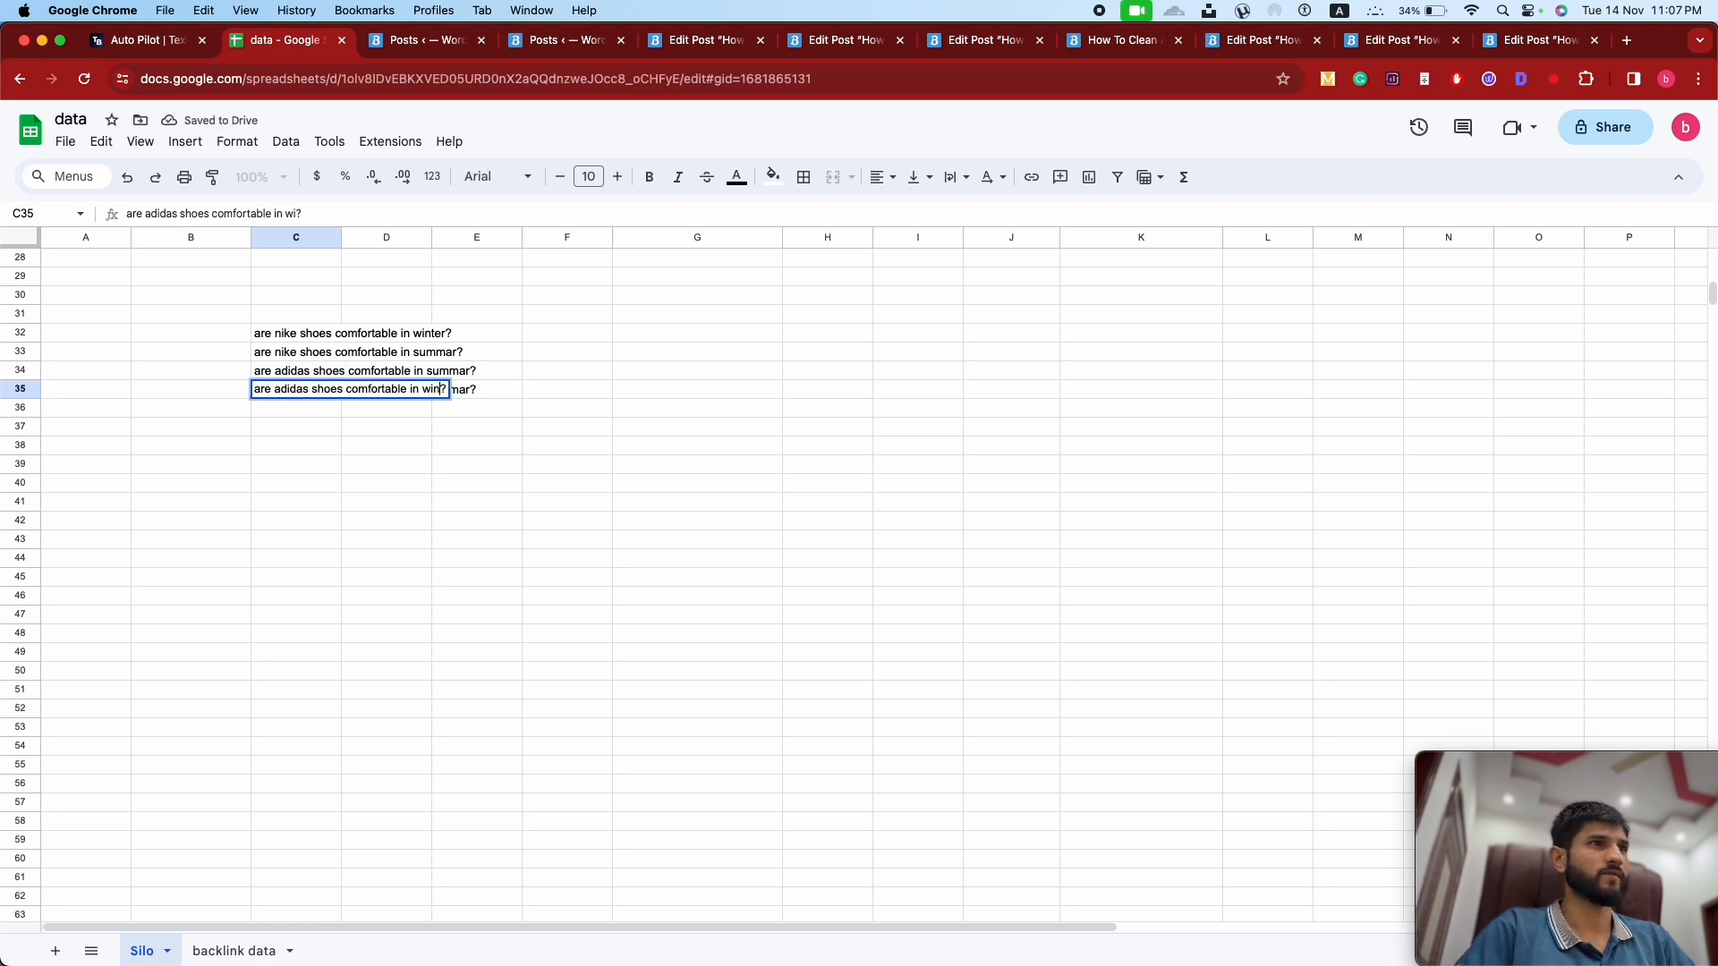
key(Return)
Step: Go through the four shoe questions in C32 to C35, comparing their brand and season variations
key(Up)
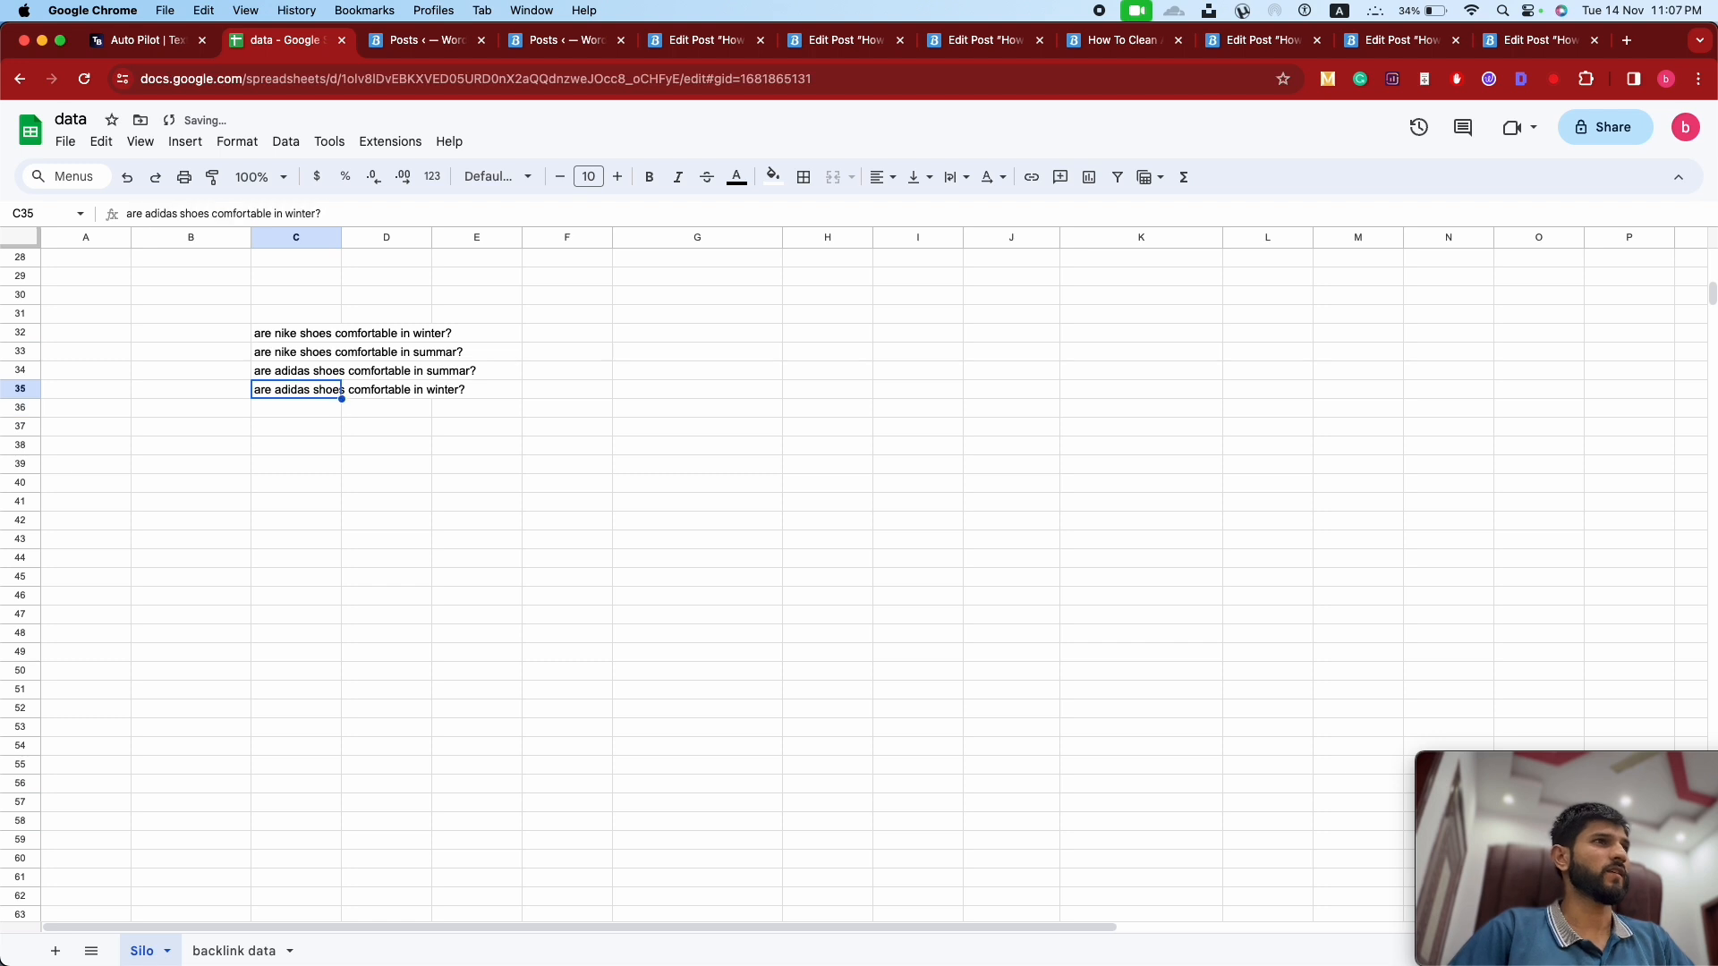
key(Up)
key(Up)
key(Up)
key(Up)
key(Up)
key(Down)
key(Down)
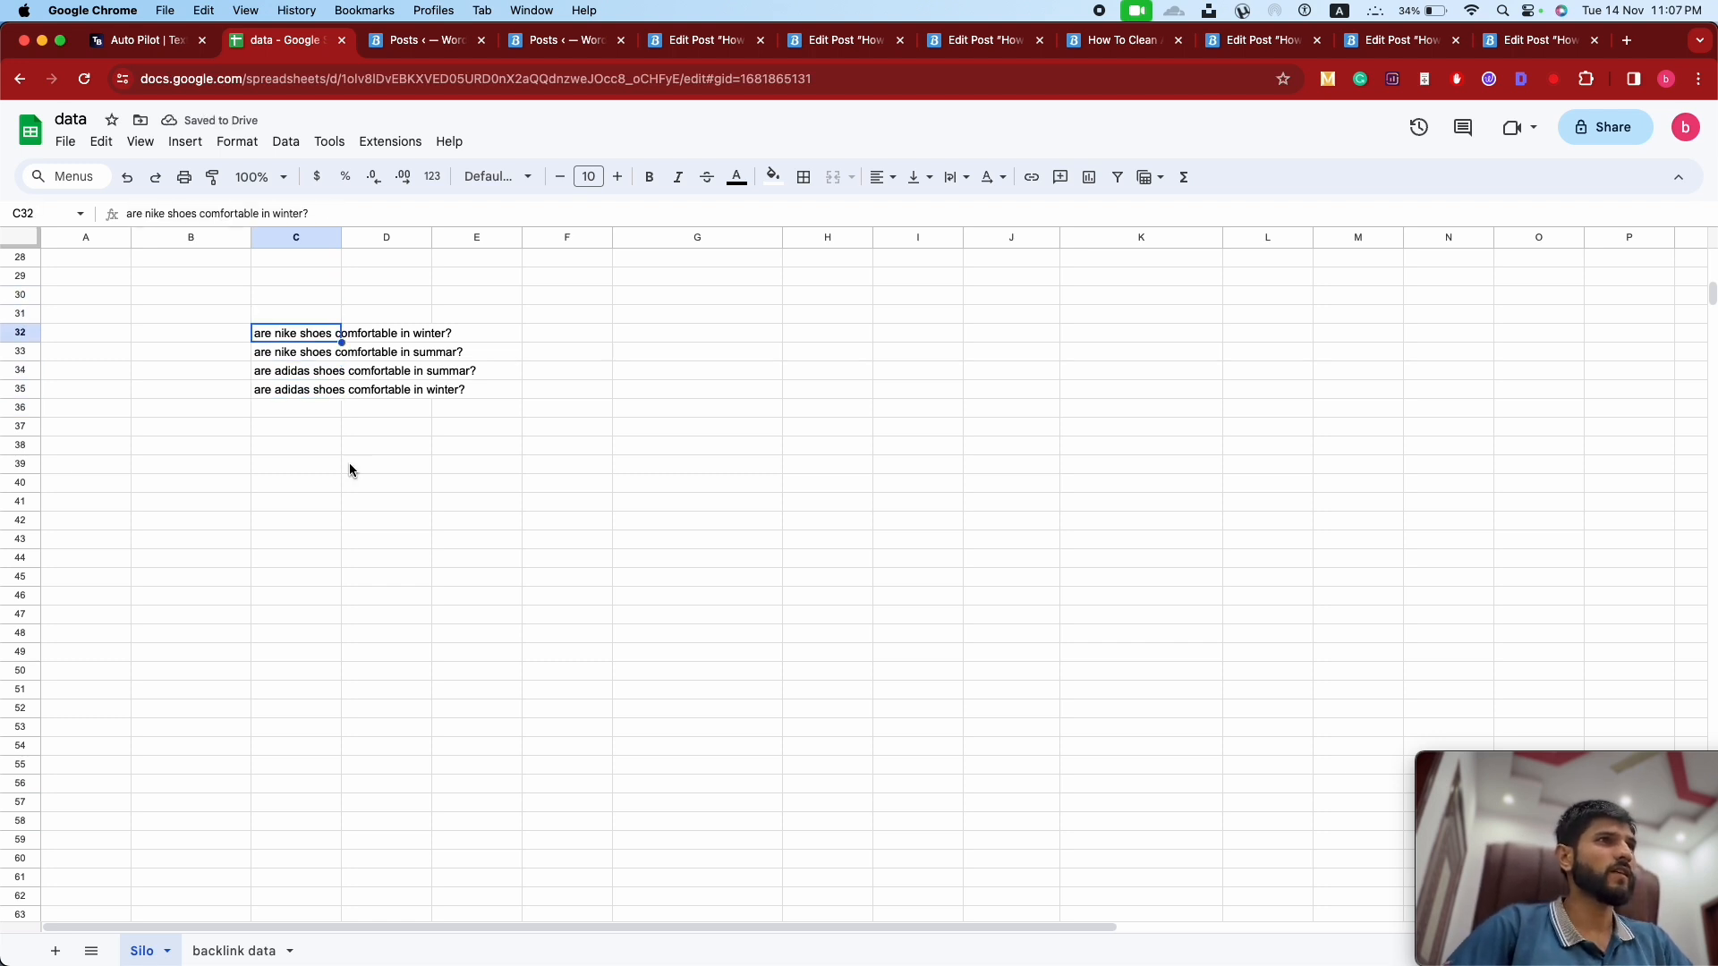
click(297, 373)
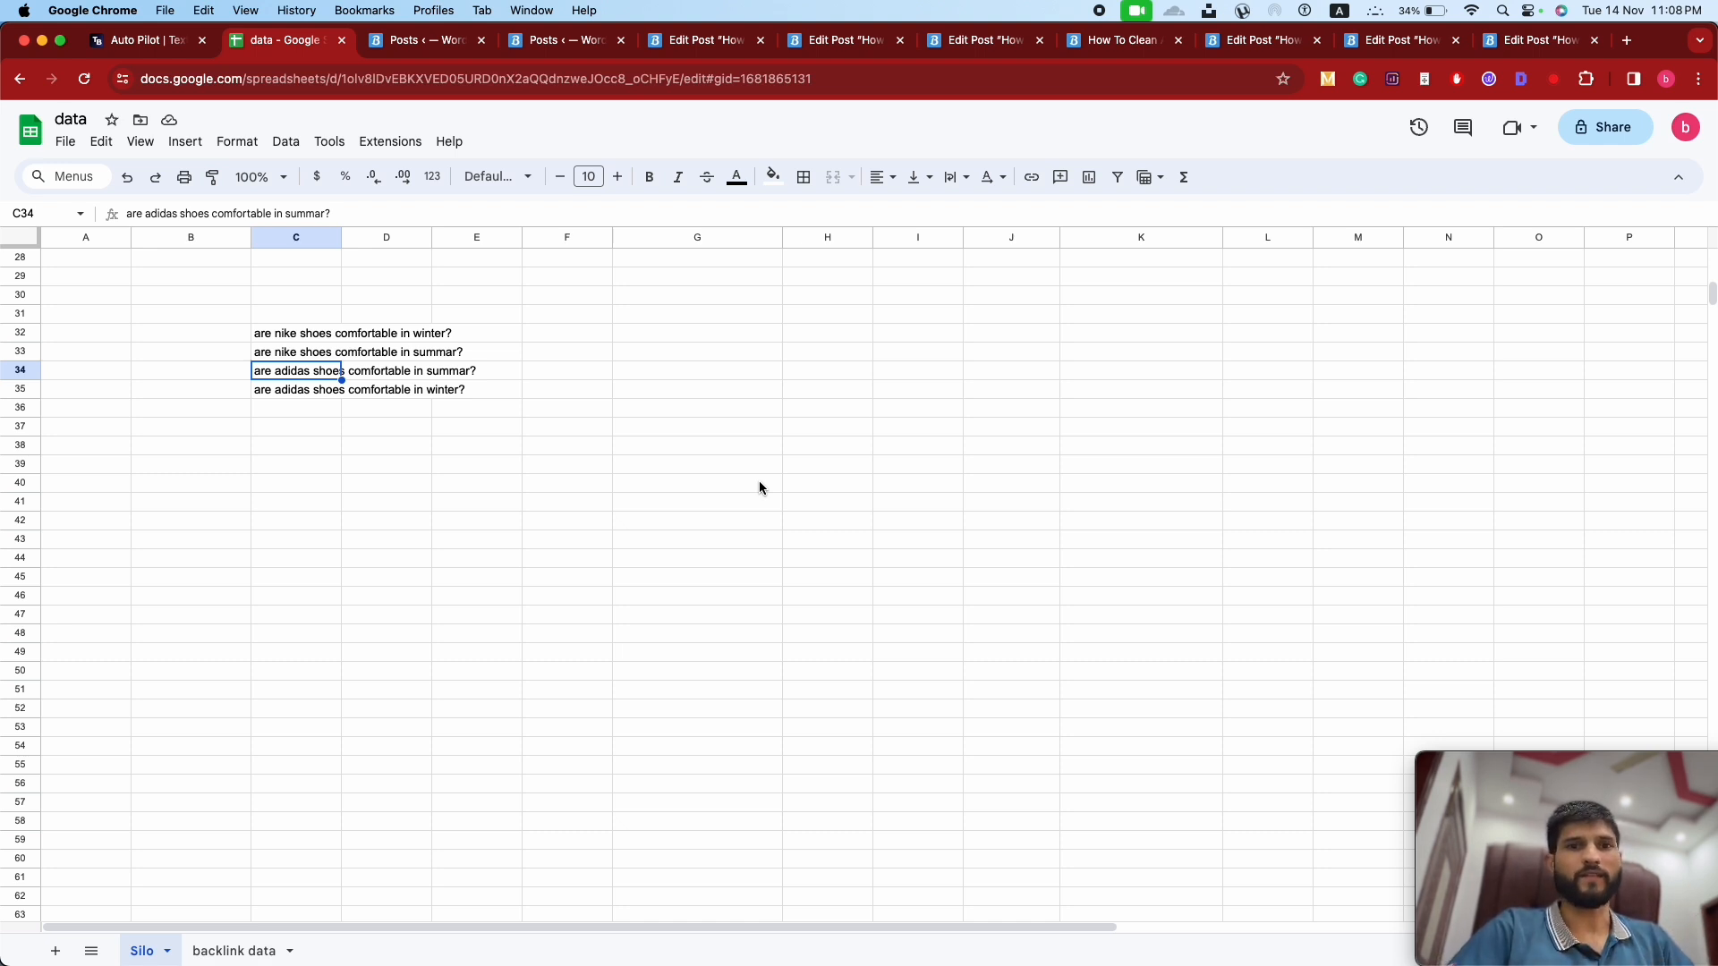
Step: Review the bathtub-without-scrubbing draft again and examine the draft about cleaning a tub with baking soda and vinegar
click(1384, 41)
scroll(765, 473, down, 10)
scroll(766, 473, up, 20)
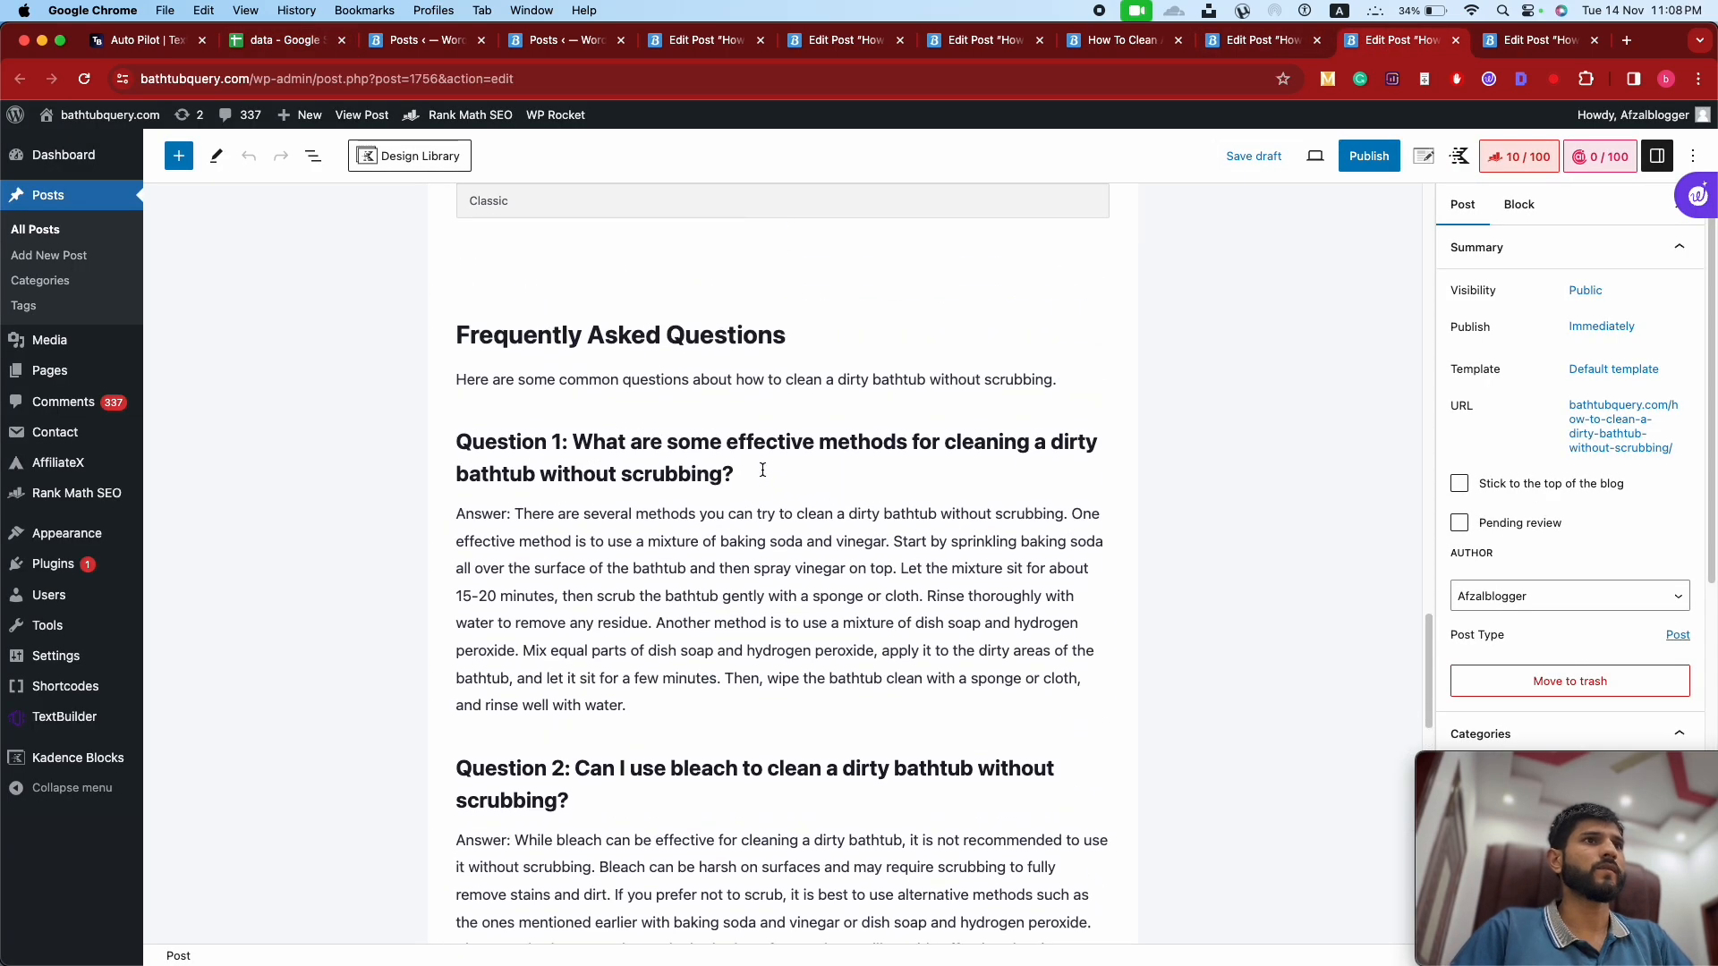
click(1539, 40)
scroll(772, 492, down, 10)
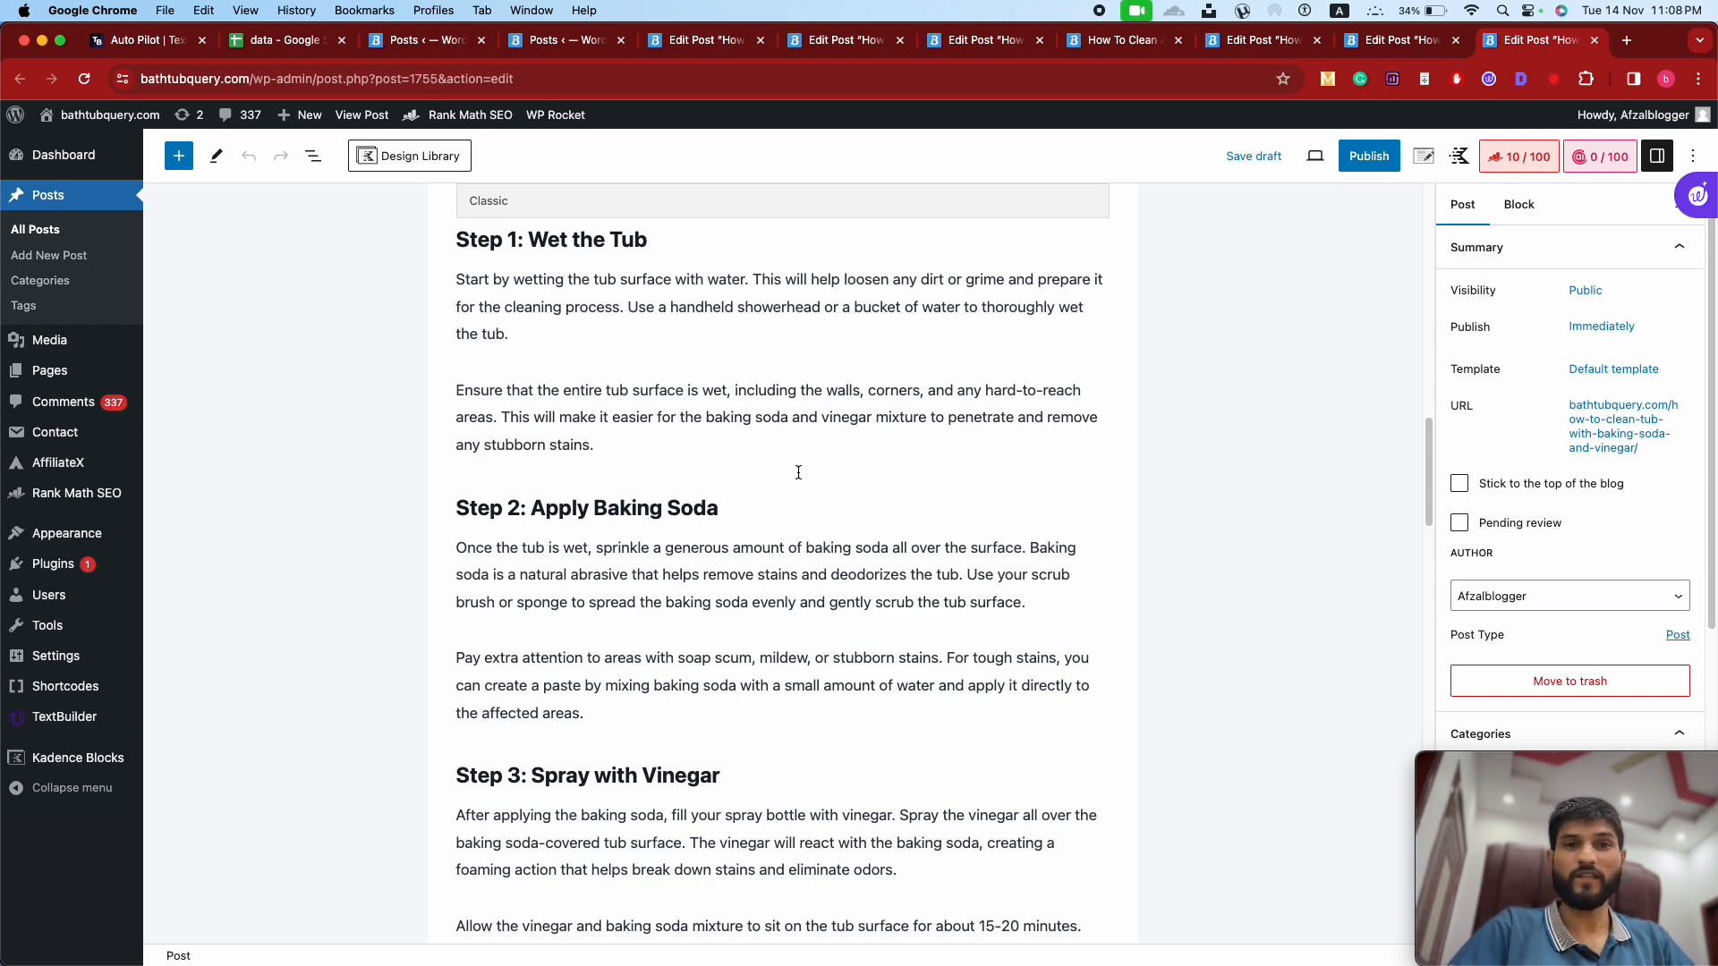
Step: Switch to the AI Buster pricing page and highlight the coupon code for the Black Friday discount
key(super+grave)
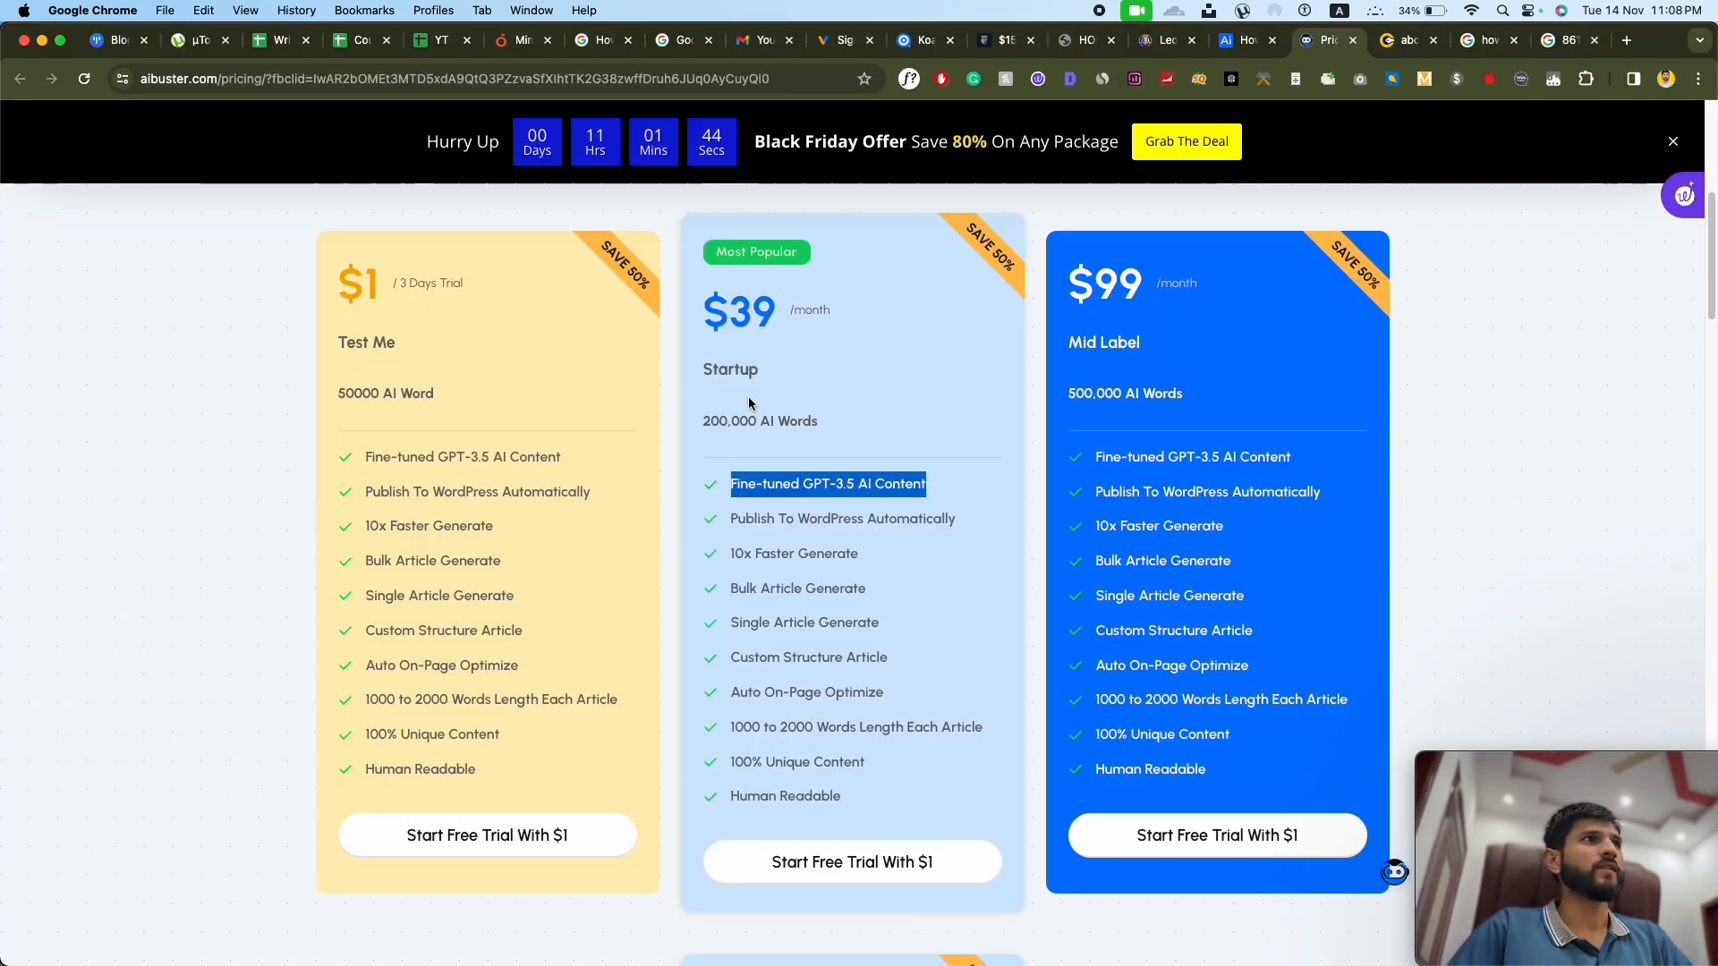
scroll(671, 362, up, 7)
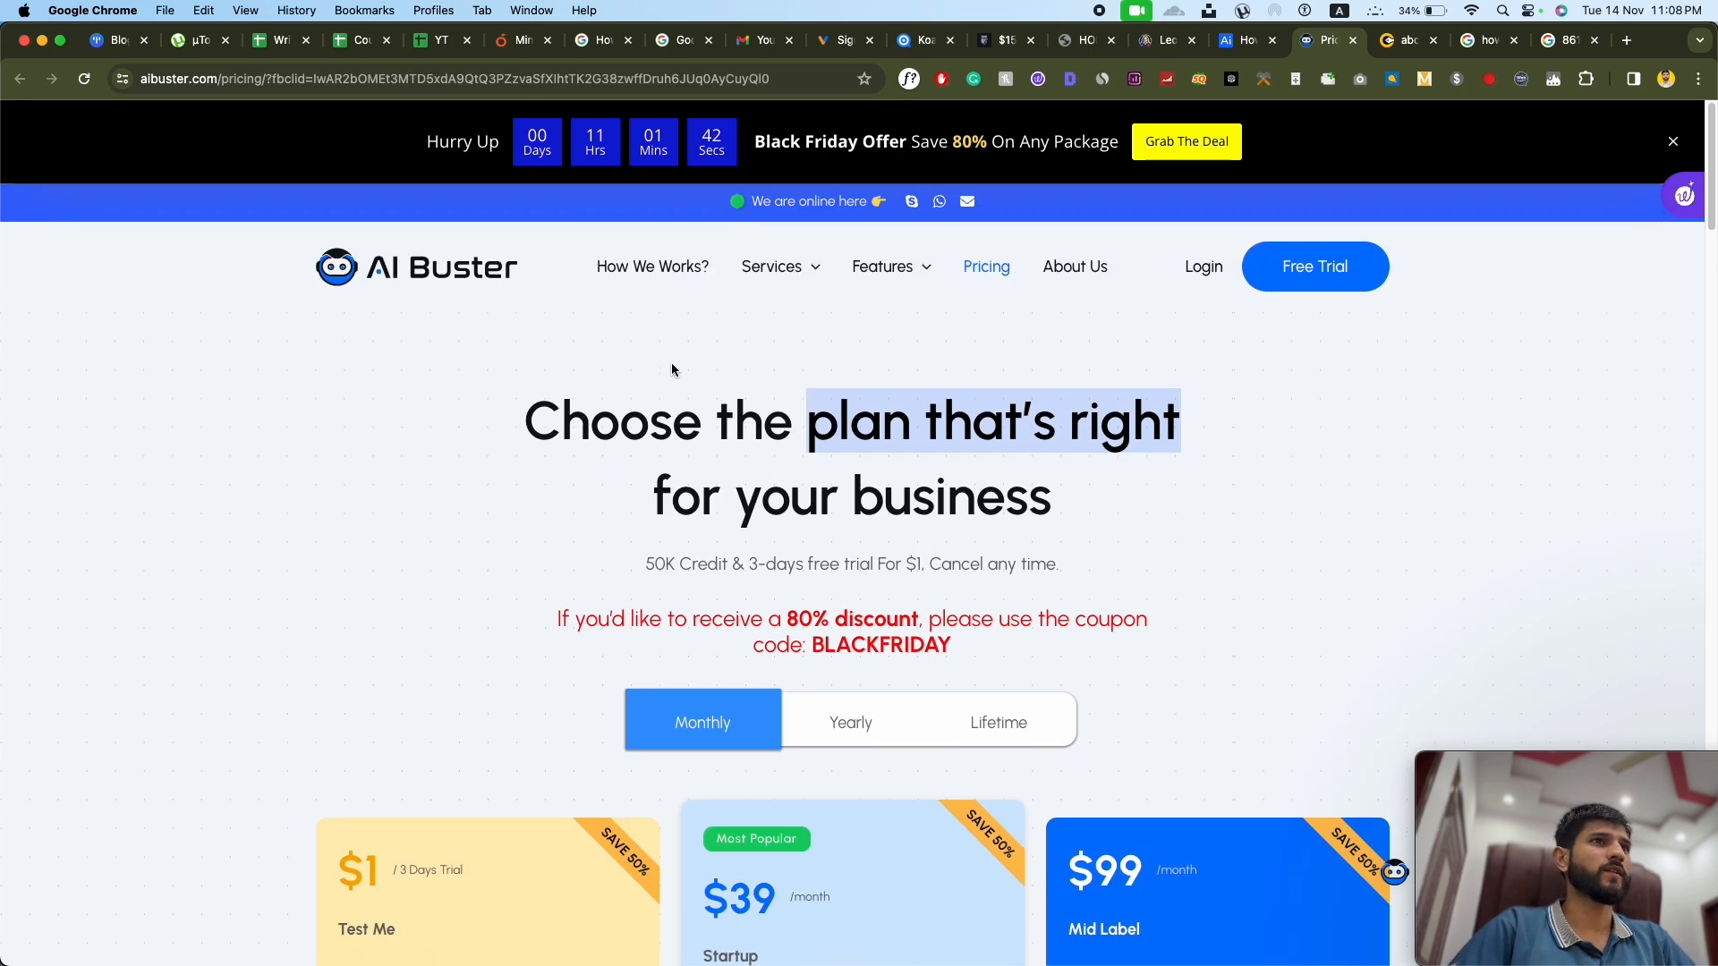
scroll(852, 562, down, 4)
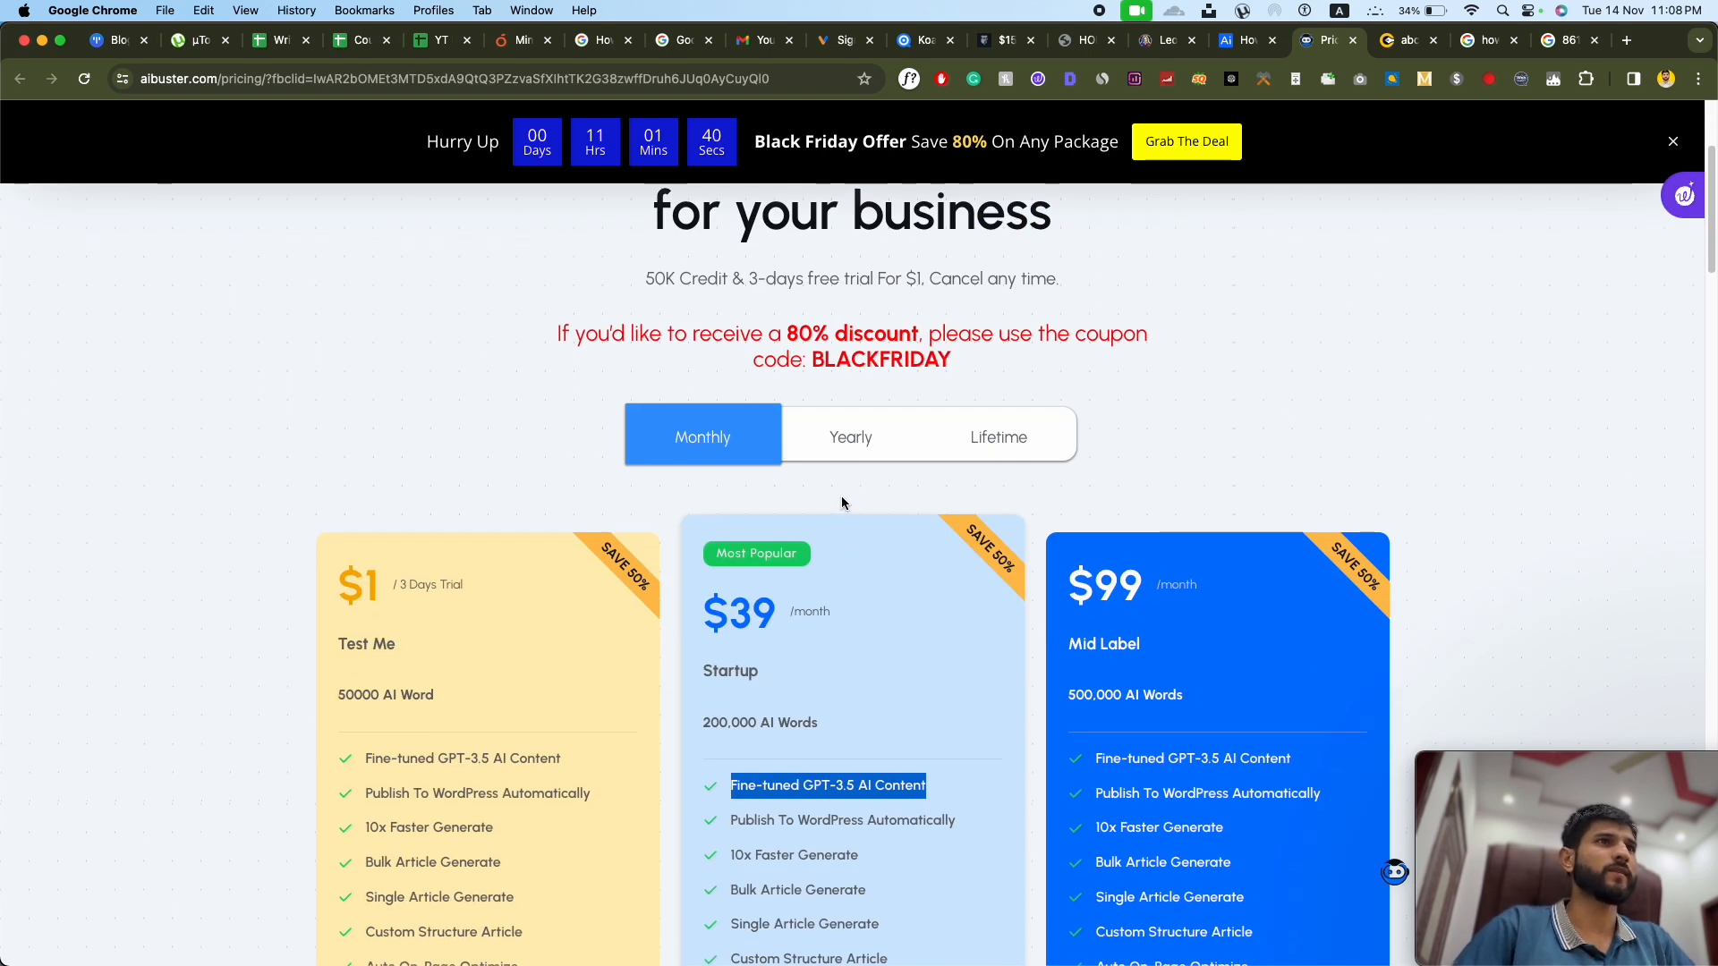
scroll(841, 495, up, 2)
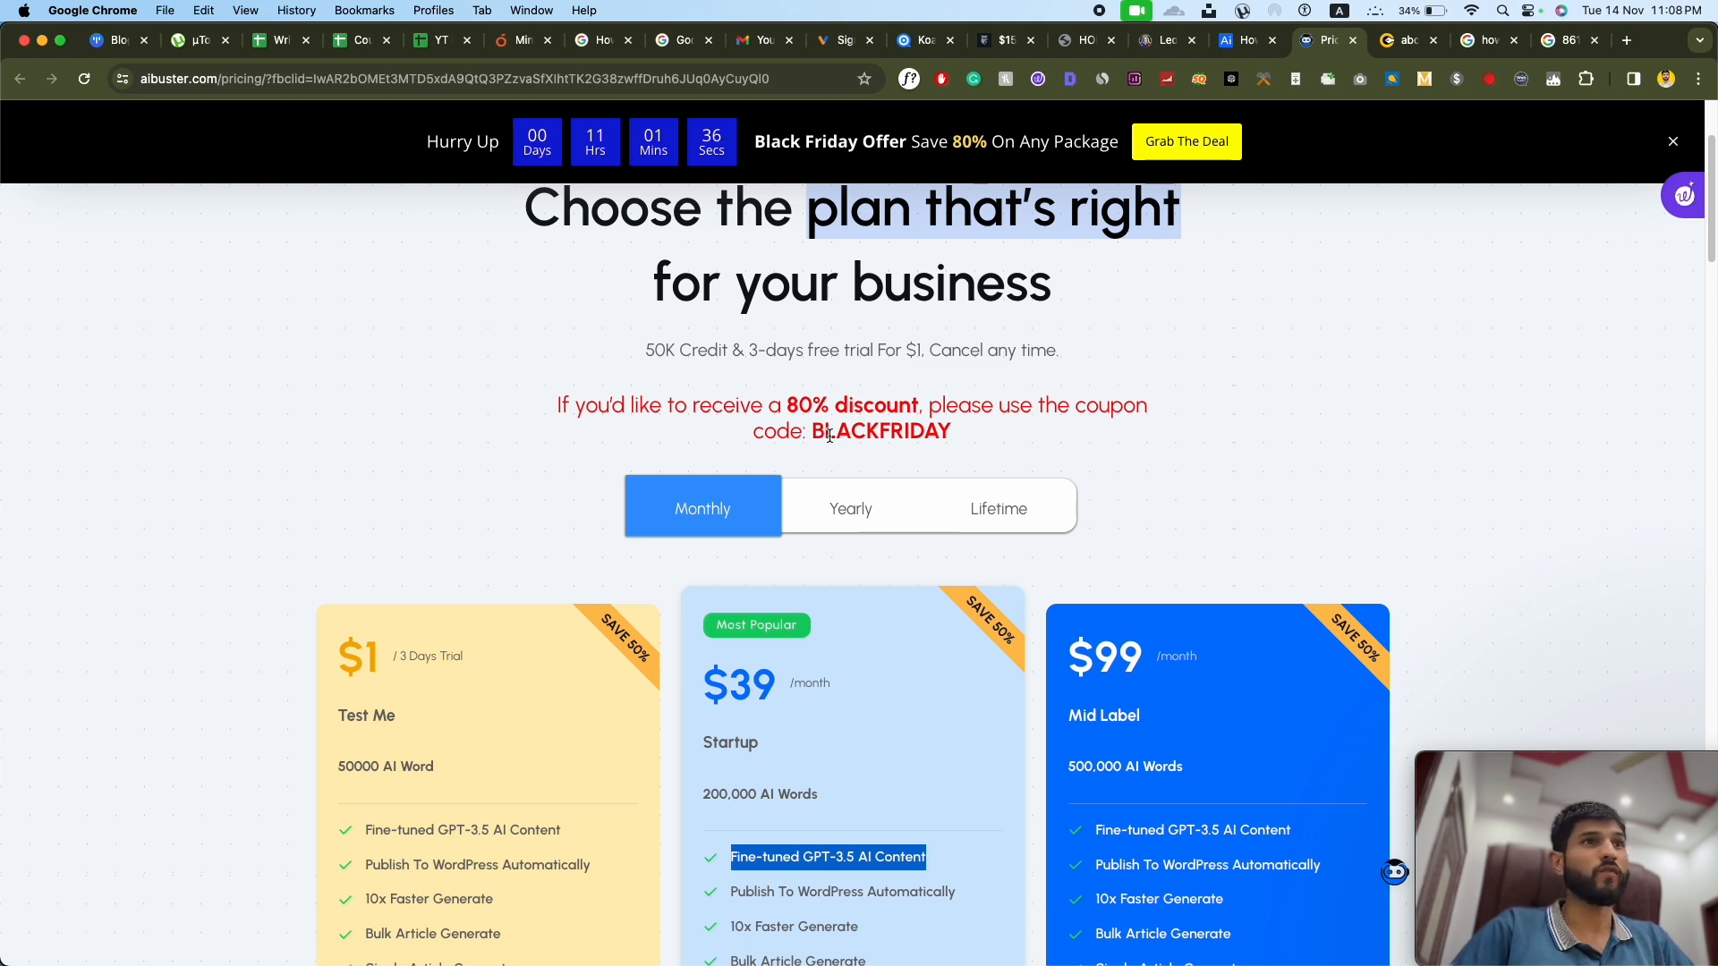
drag(814, 432, 955, 431)
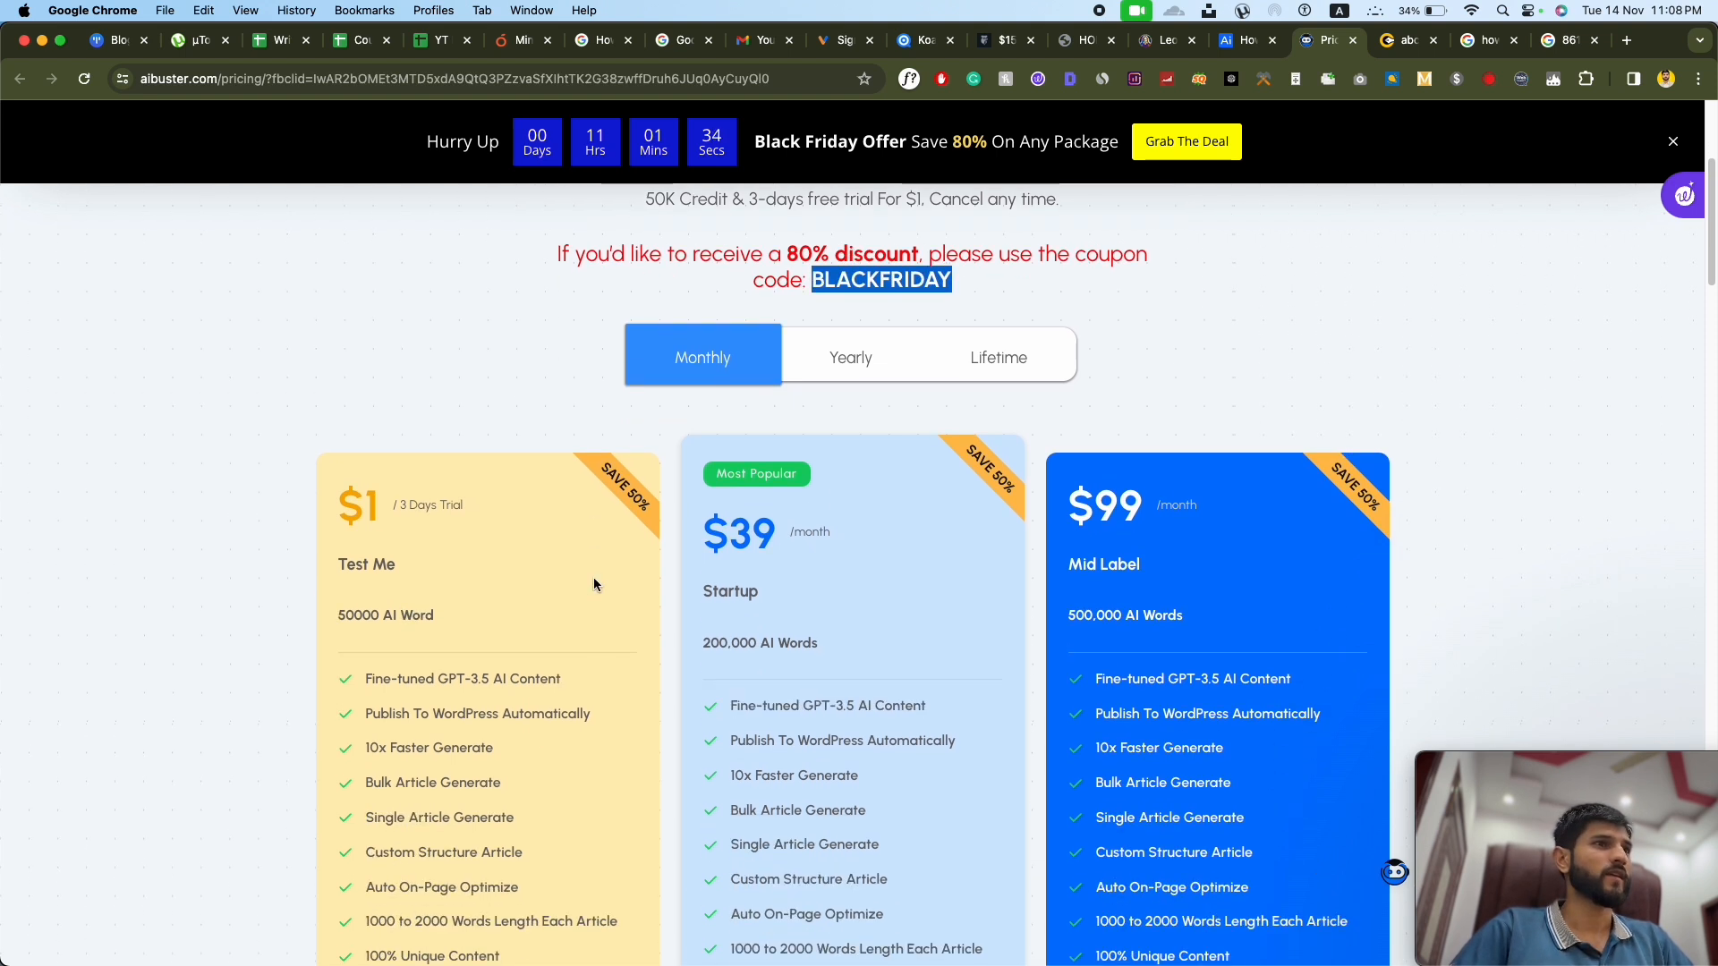
Step: Examine the Test Me plan's trial period and AI word allowance
scroll(593, 577, down, 3)
scroll(802, 407, down, 2)
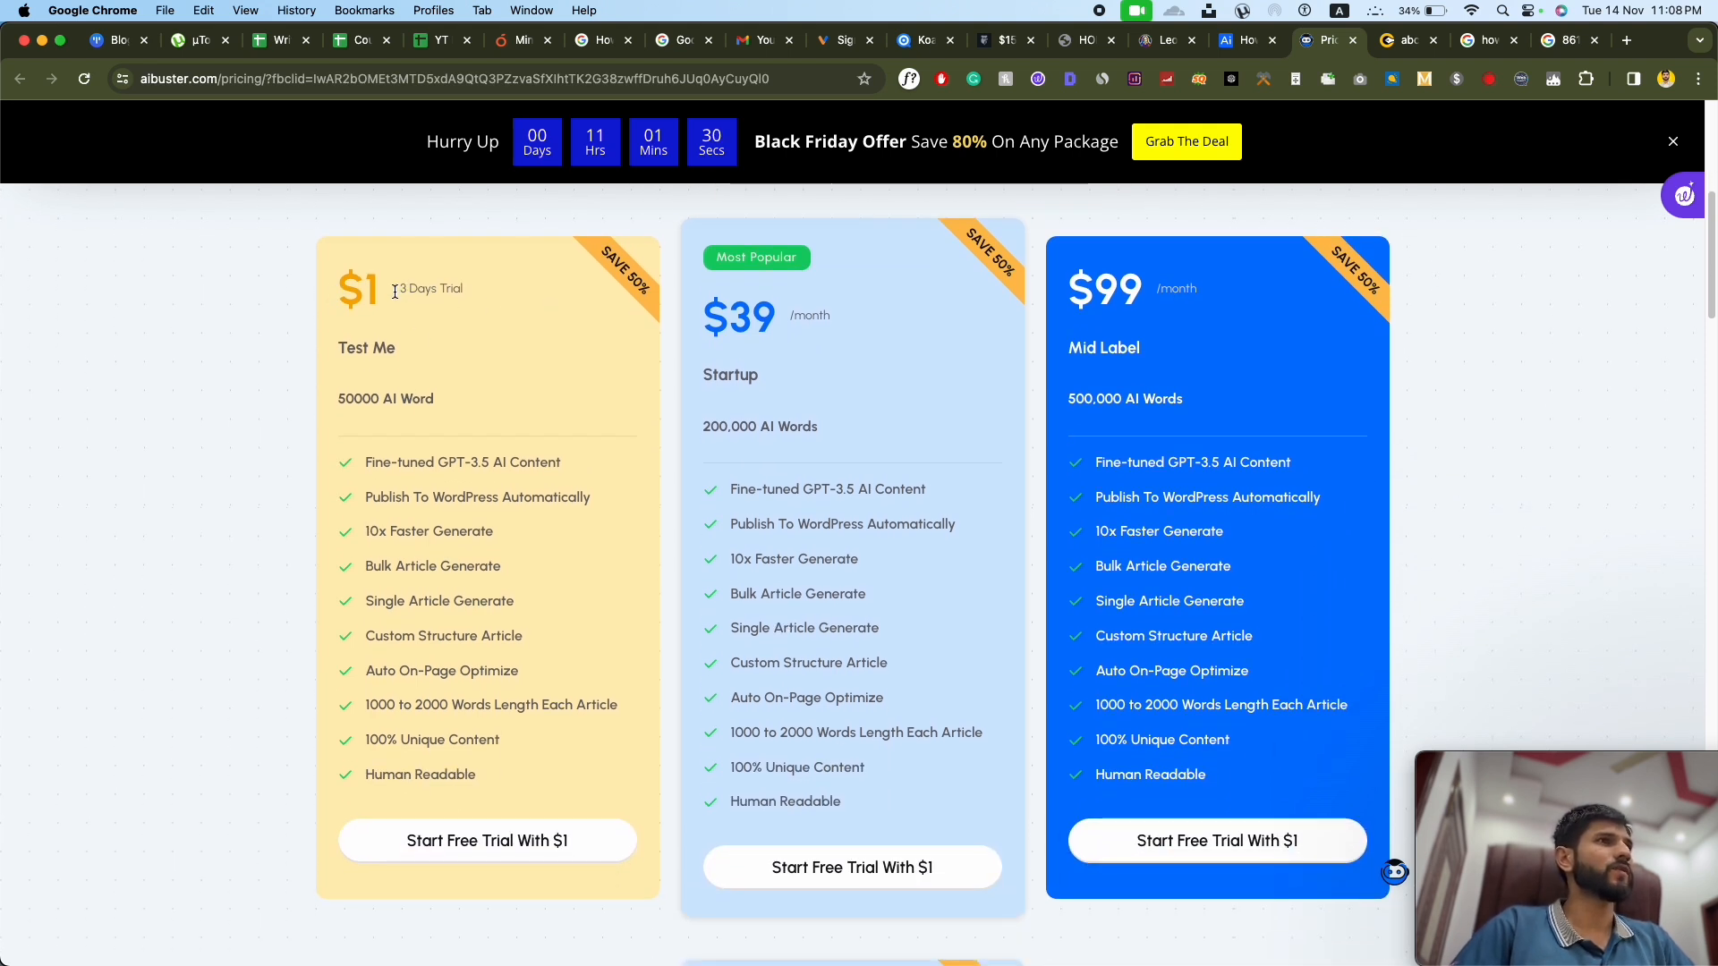
drag(394, 292, 466, 293)
scroll(385, 367, down, 1)
drag(334, 309, 436, 307)
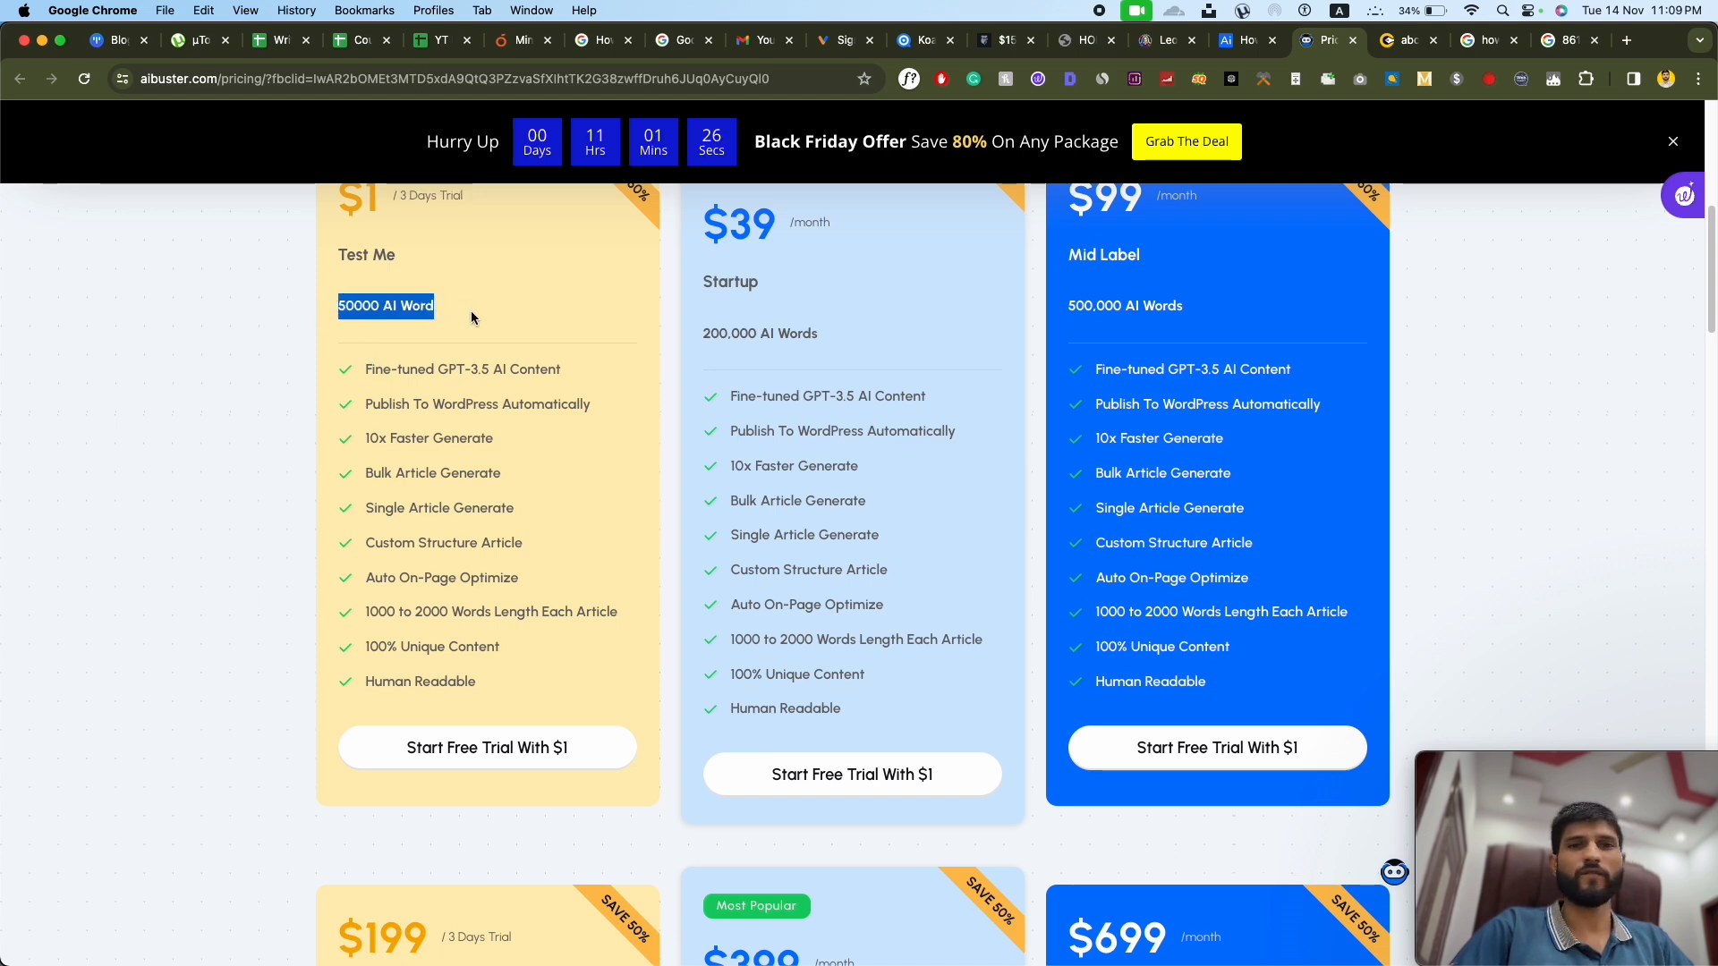
scroll(420, 376, up, 1)
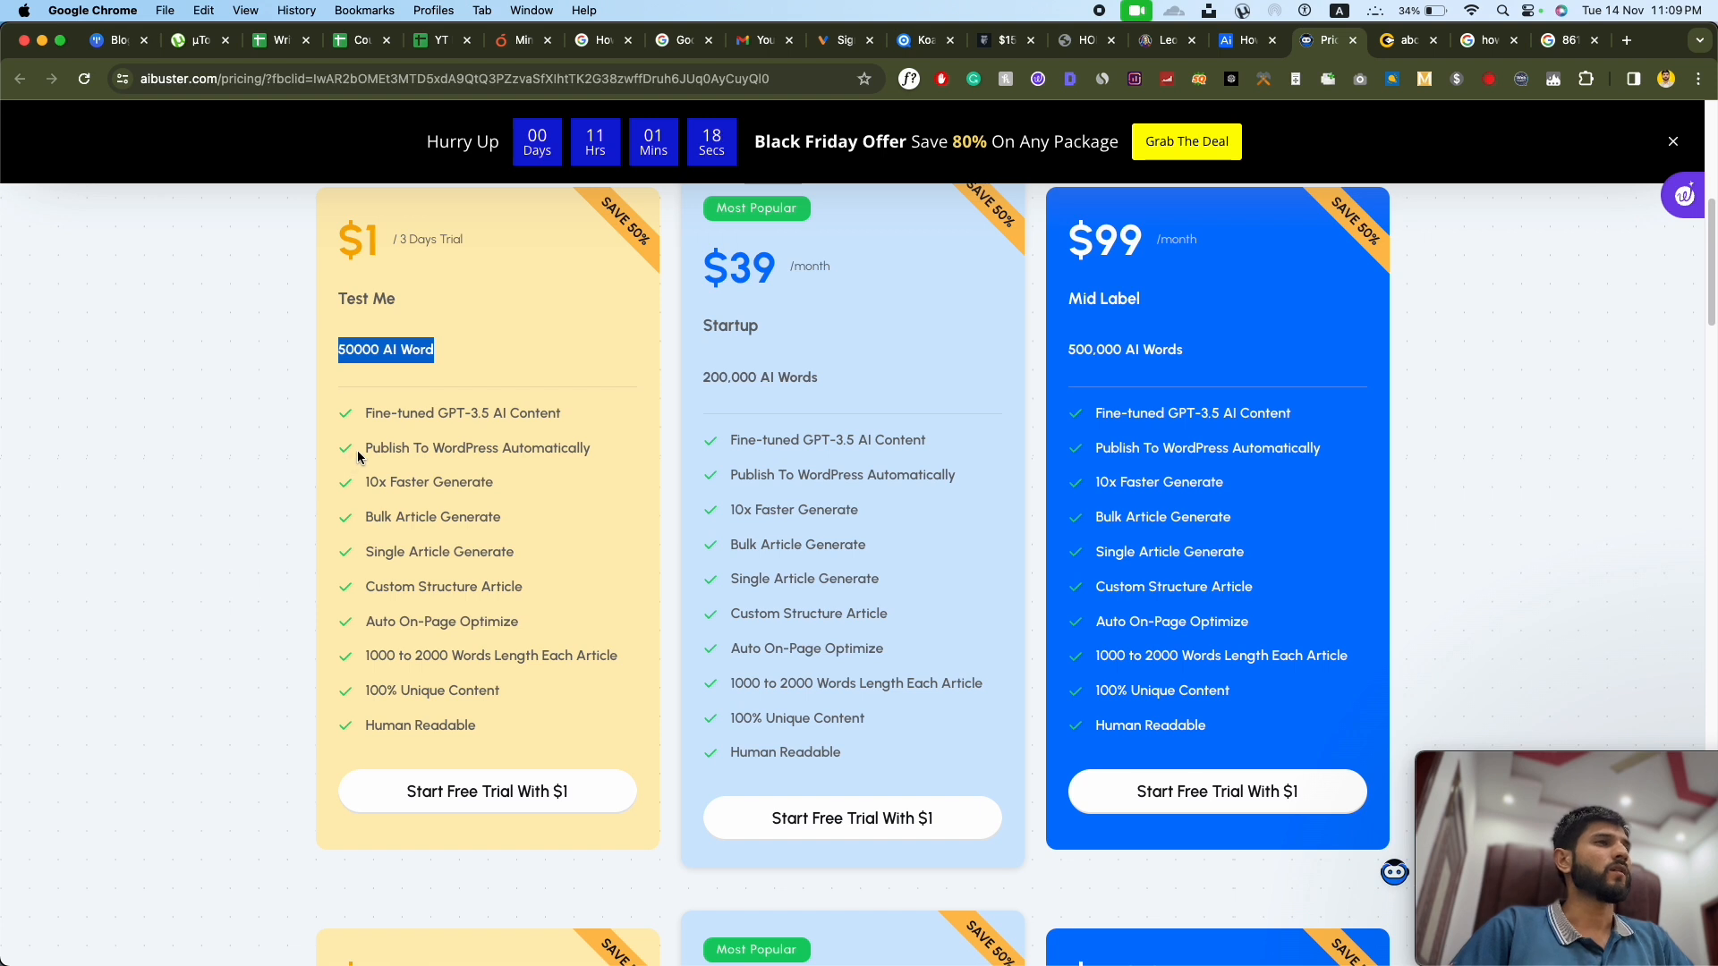
Step: Go through the Test Me plan's feature list, starting with automatic publishing to WordPress
drag(368, 448, 594, 448)
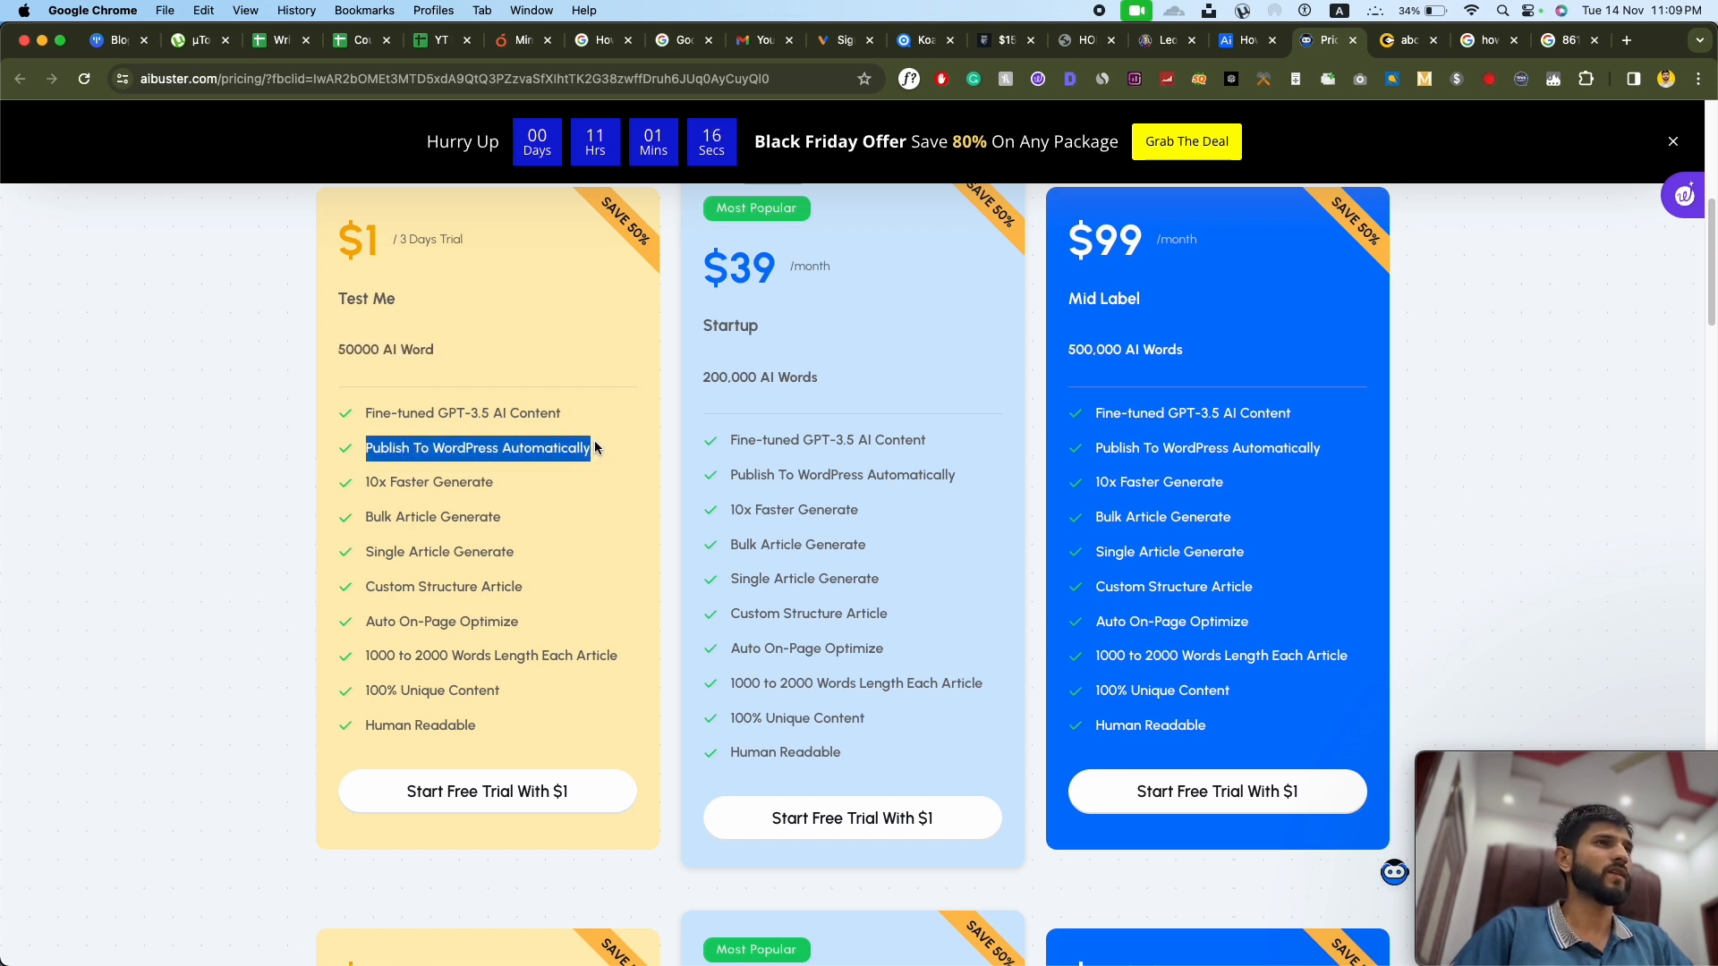
double_click(448, 447)
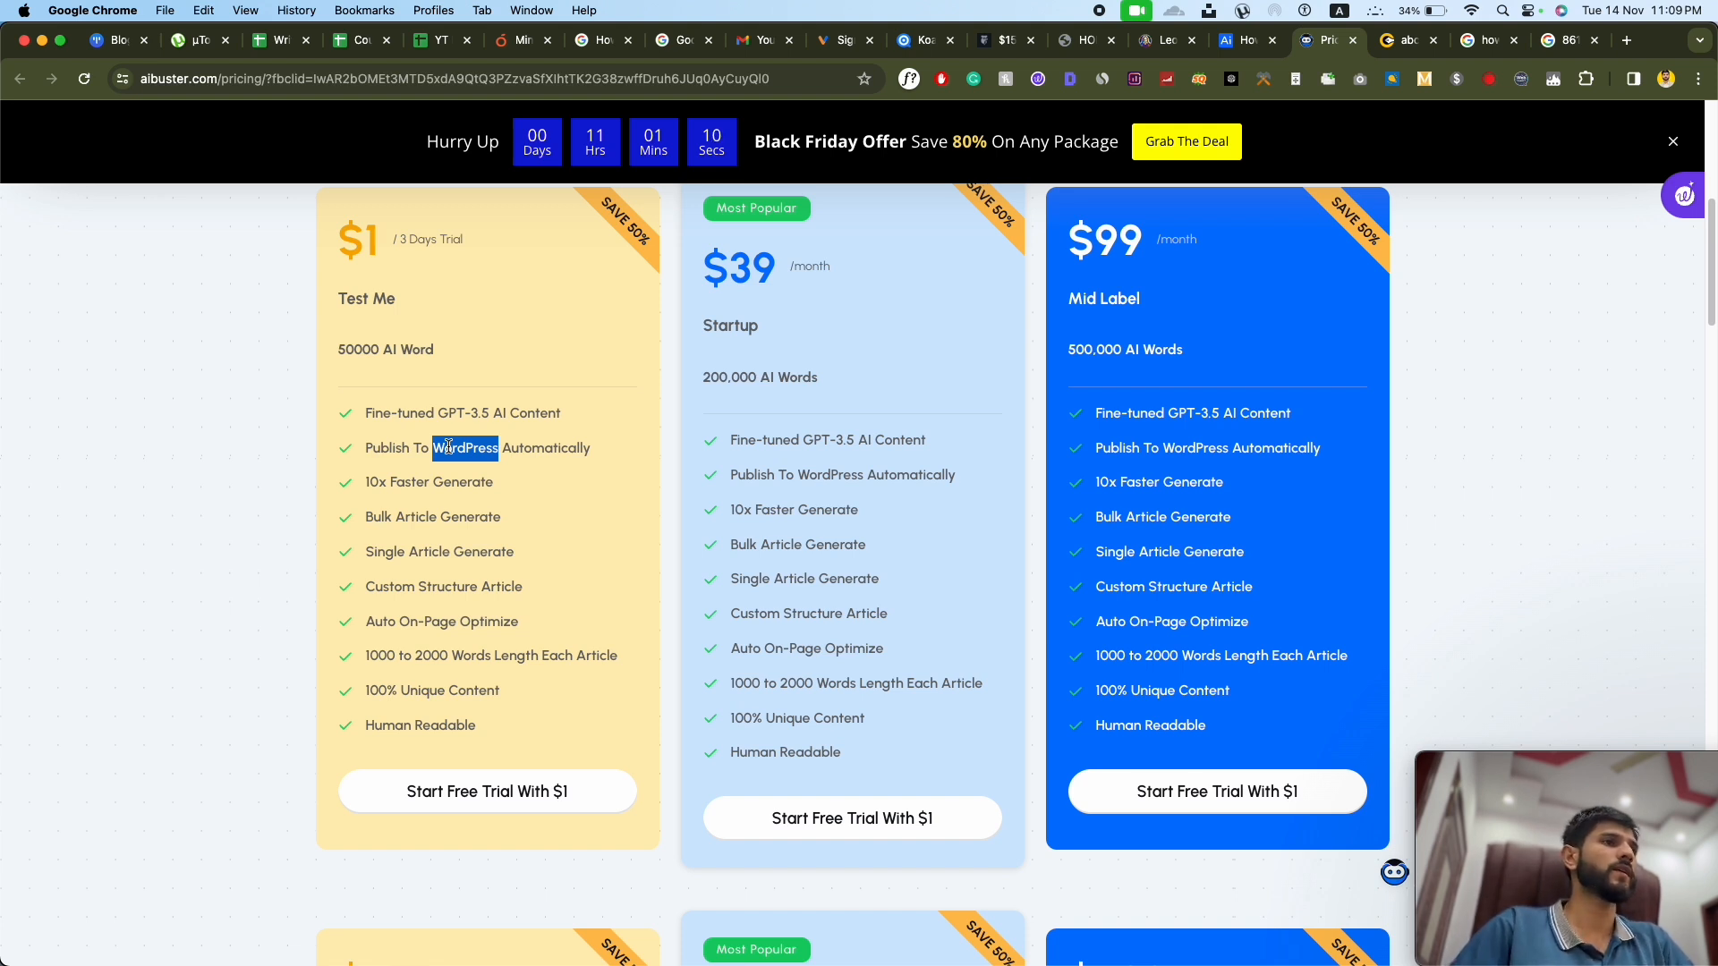
drag(367, 418, 487, 725)
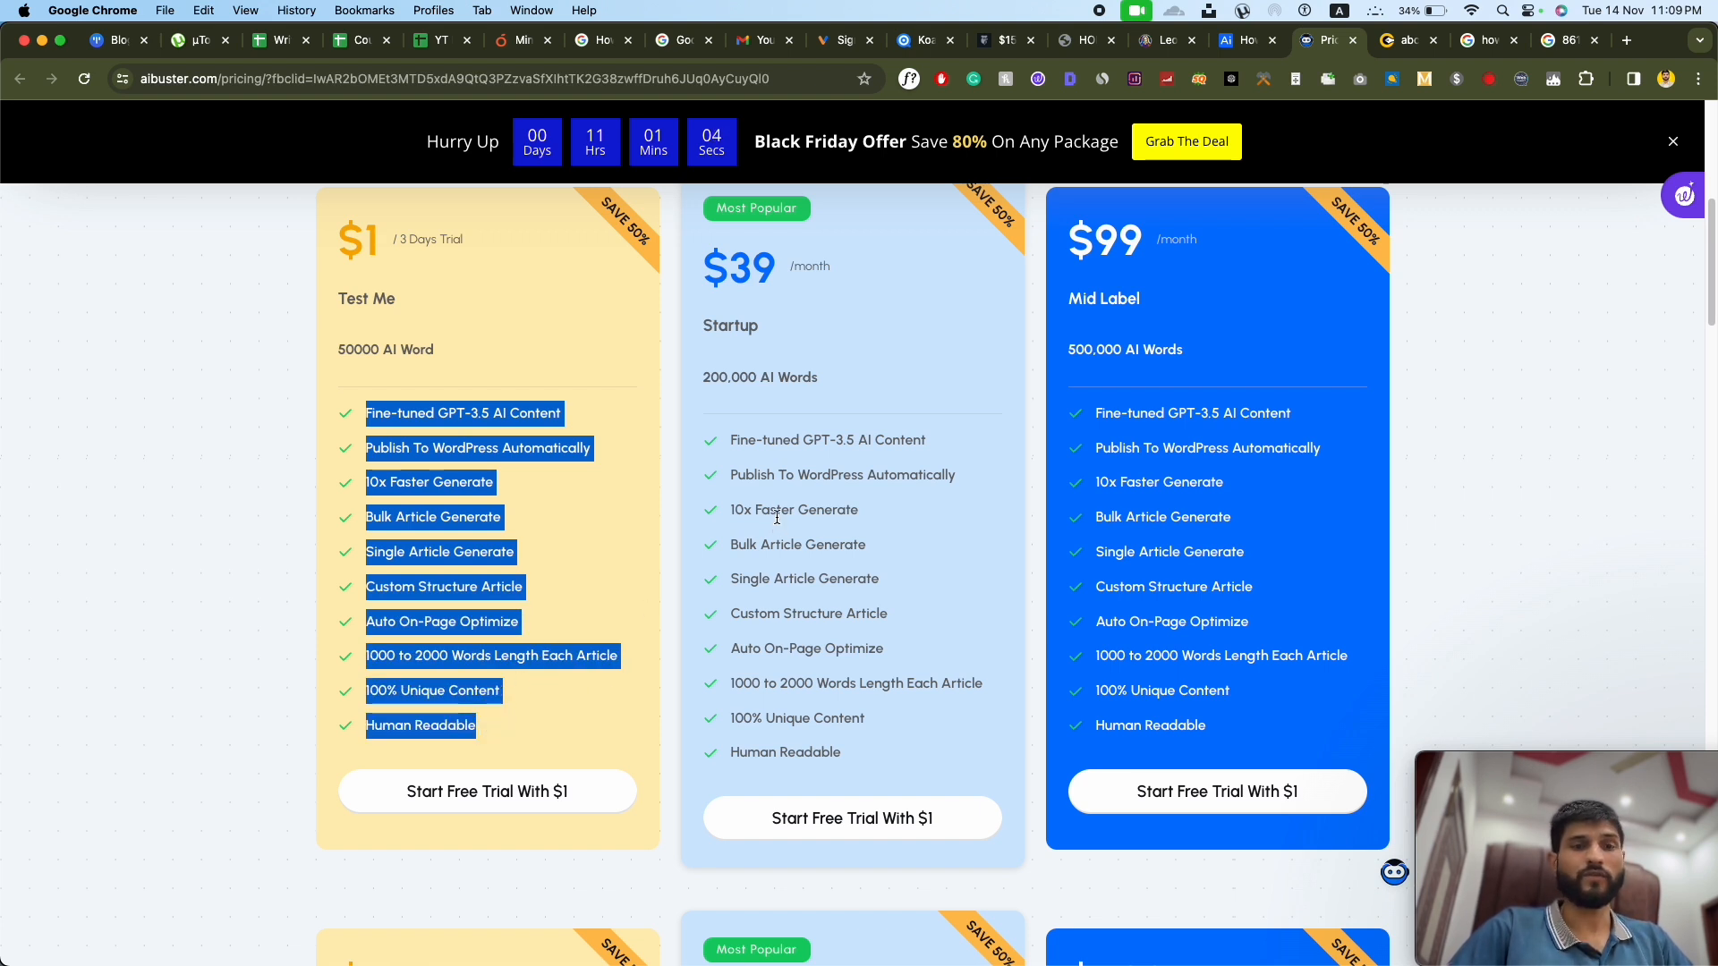
click(493, 545)
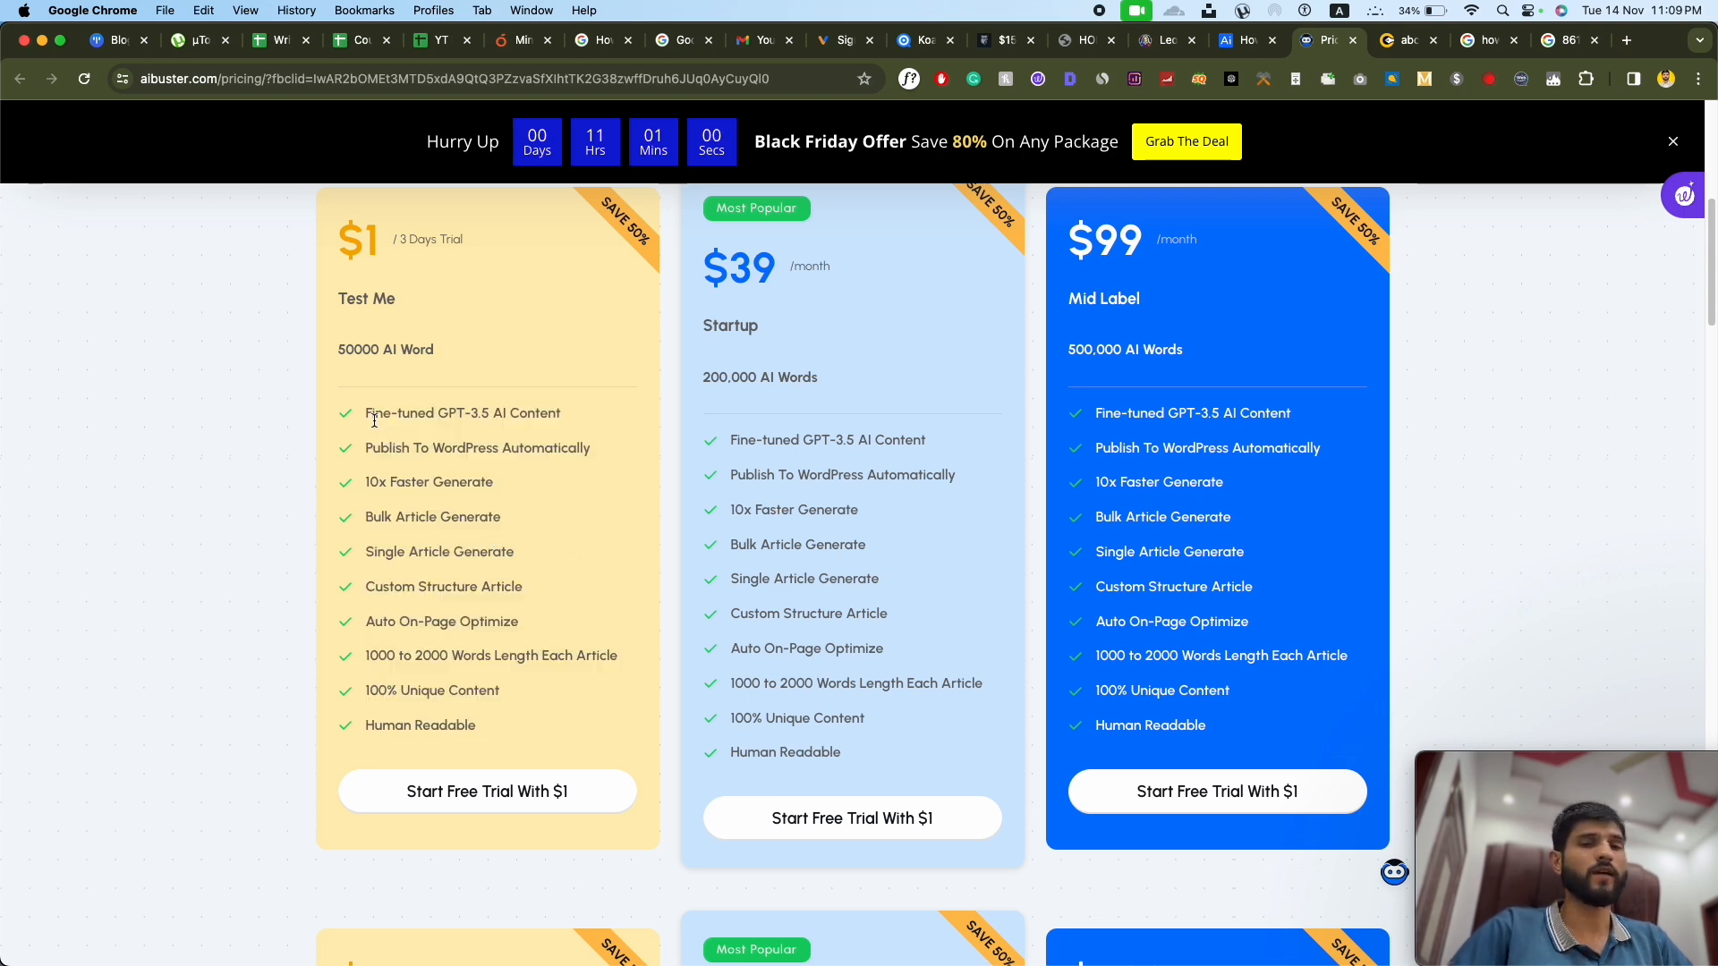
scroll(458, 625, down, 3)
scroll(458, 624, up, 2)
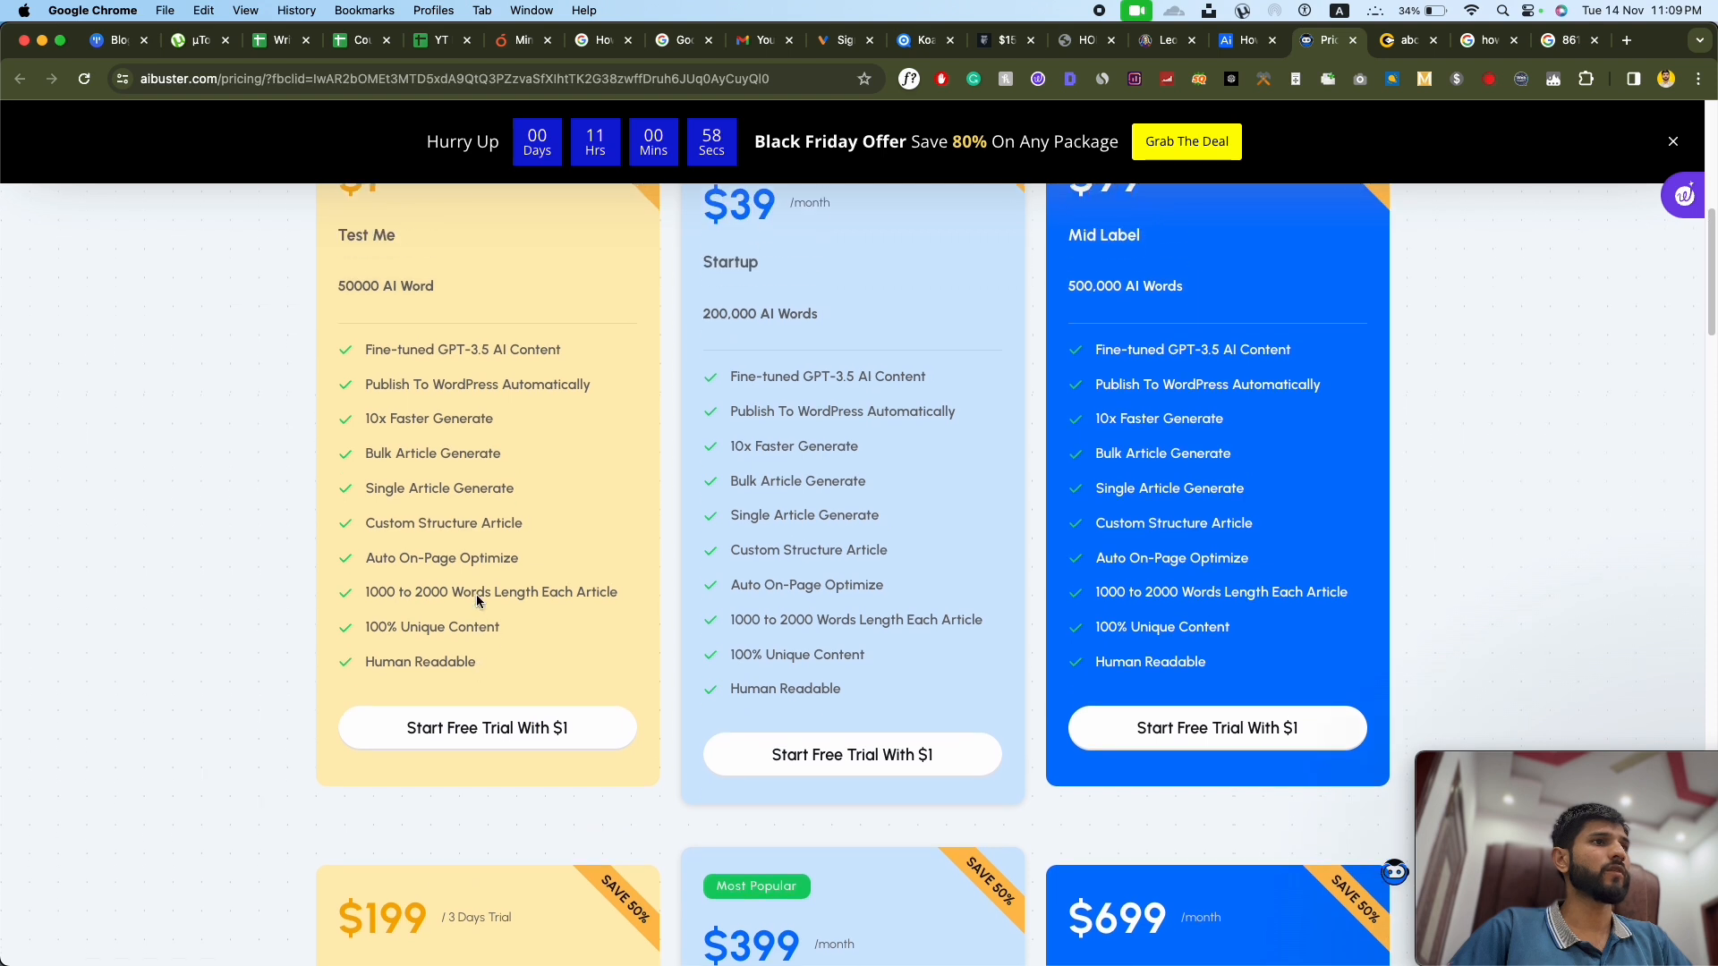
drag(503, 678, 477, 732)
scroll(361, 369, up, 1)
click(357, 413)
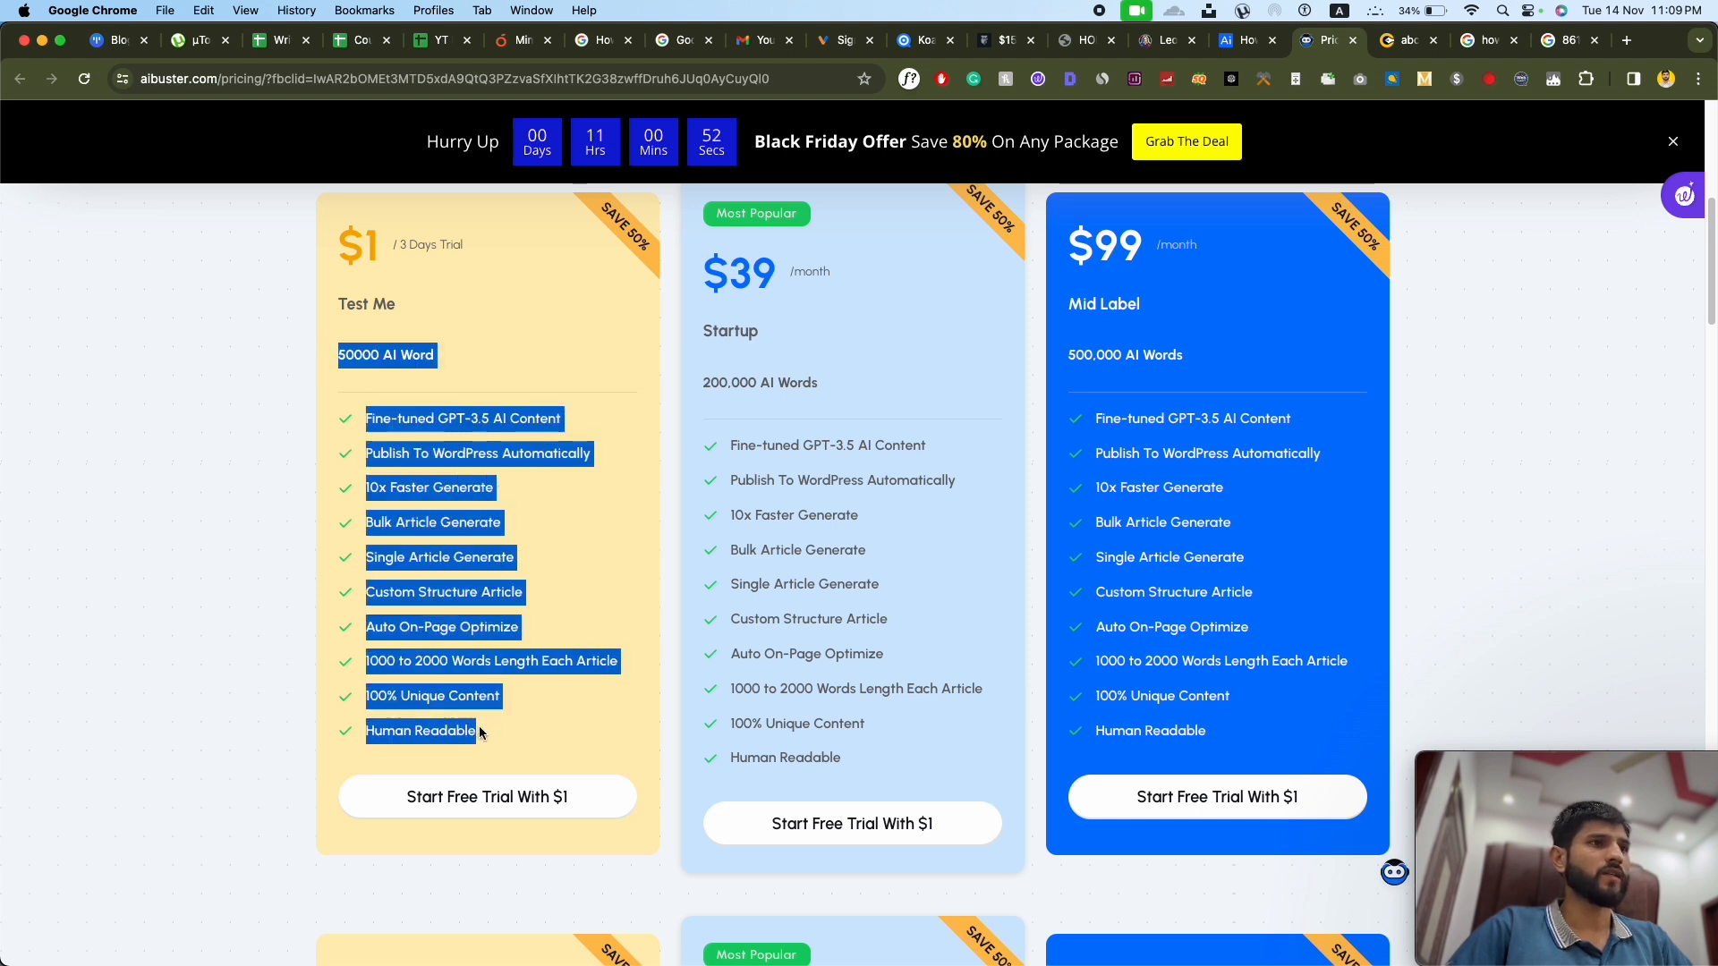
drag(372, 415, 464, 729)
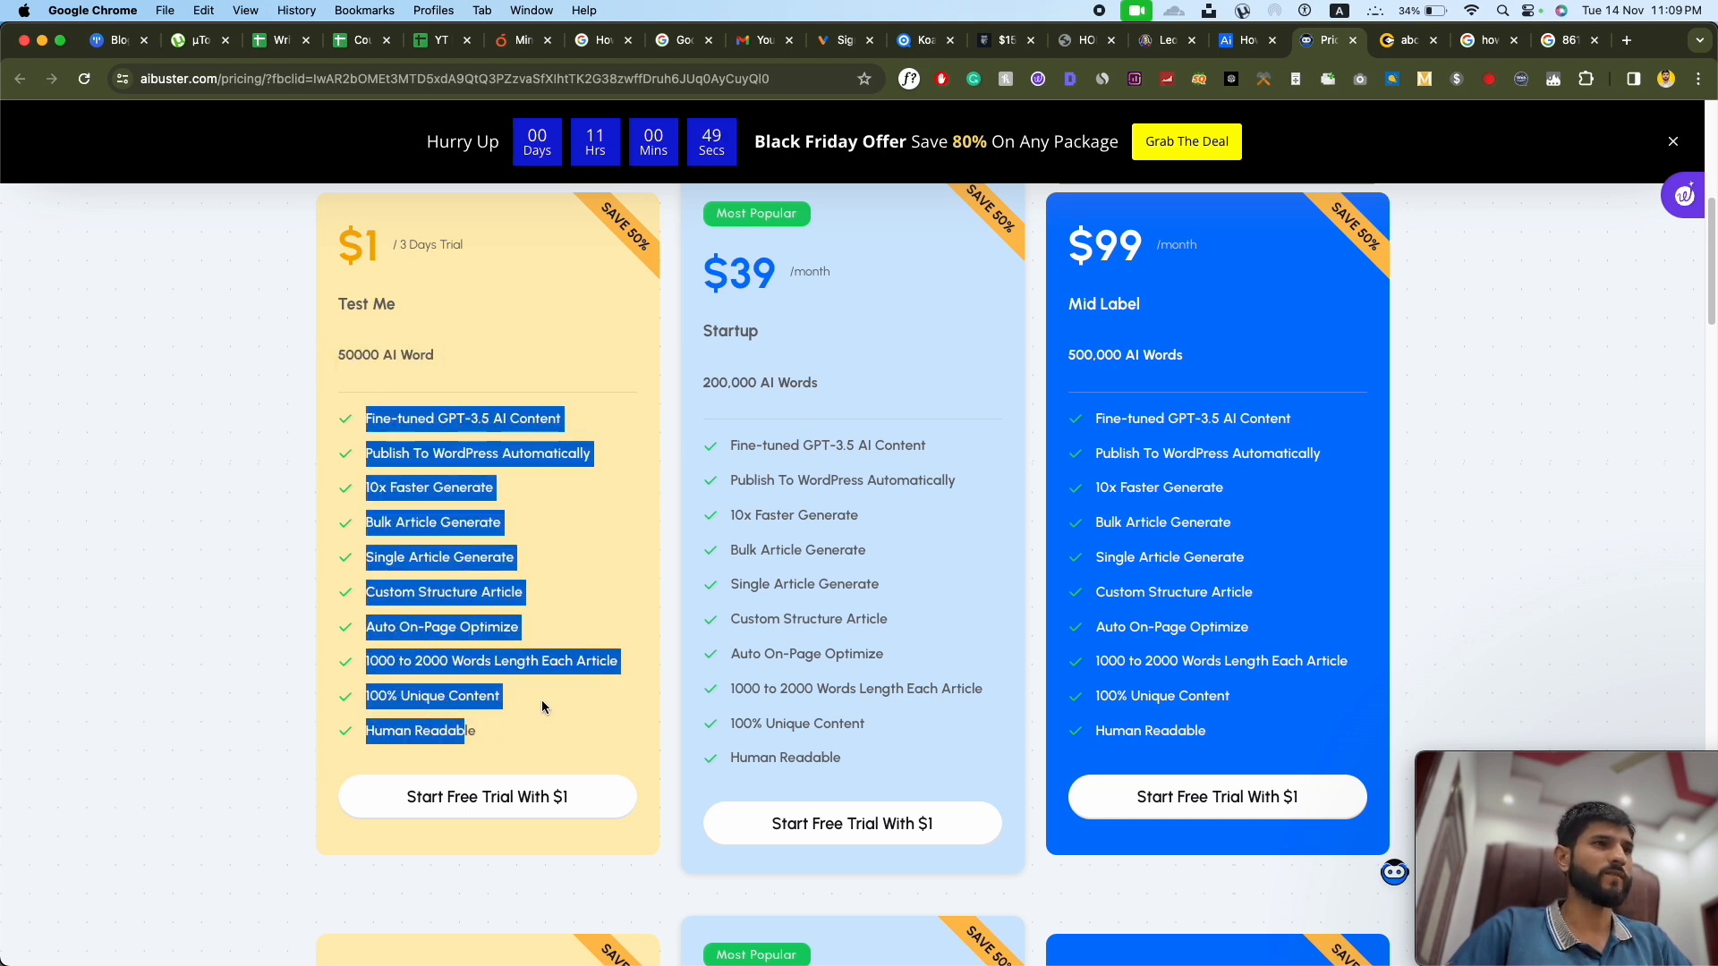
click(853, 580)
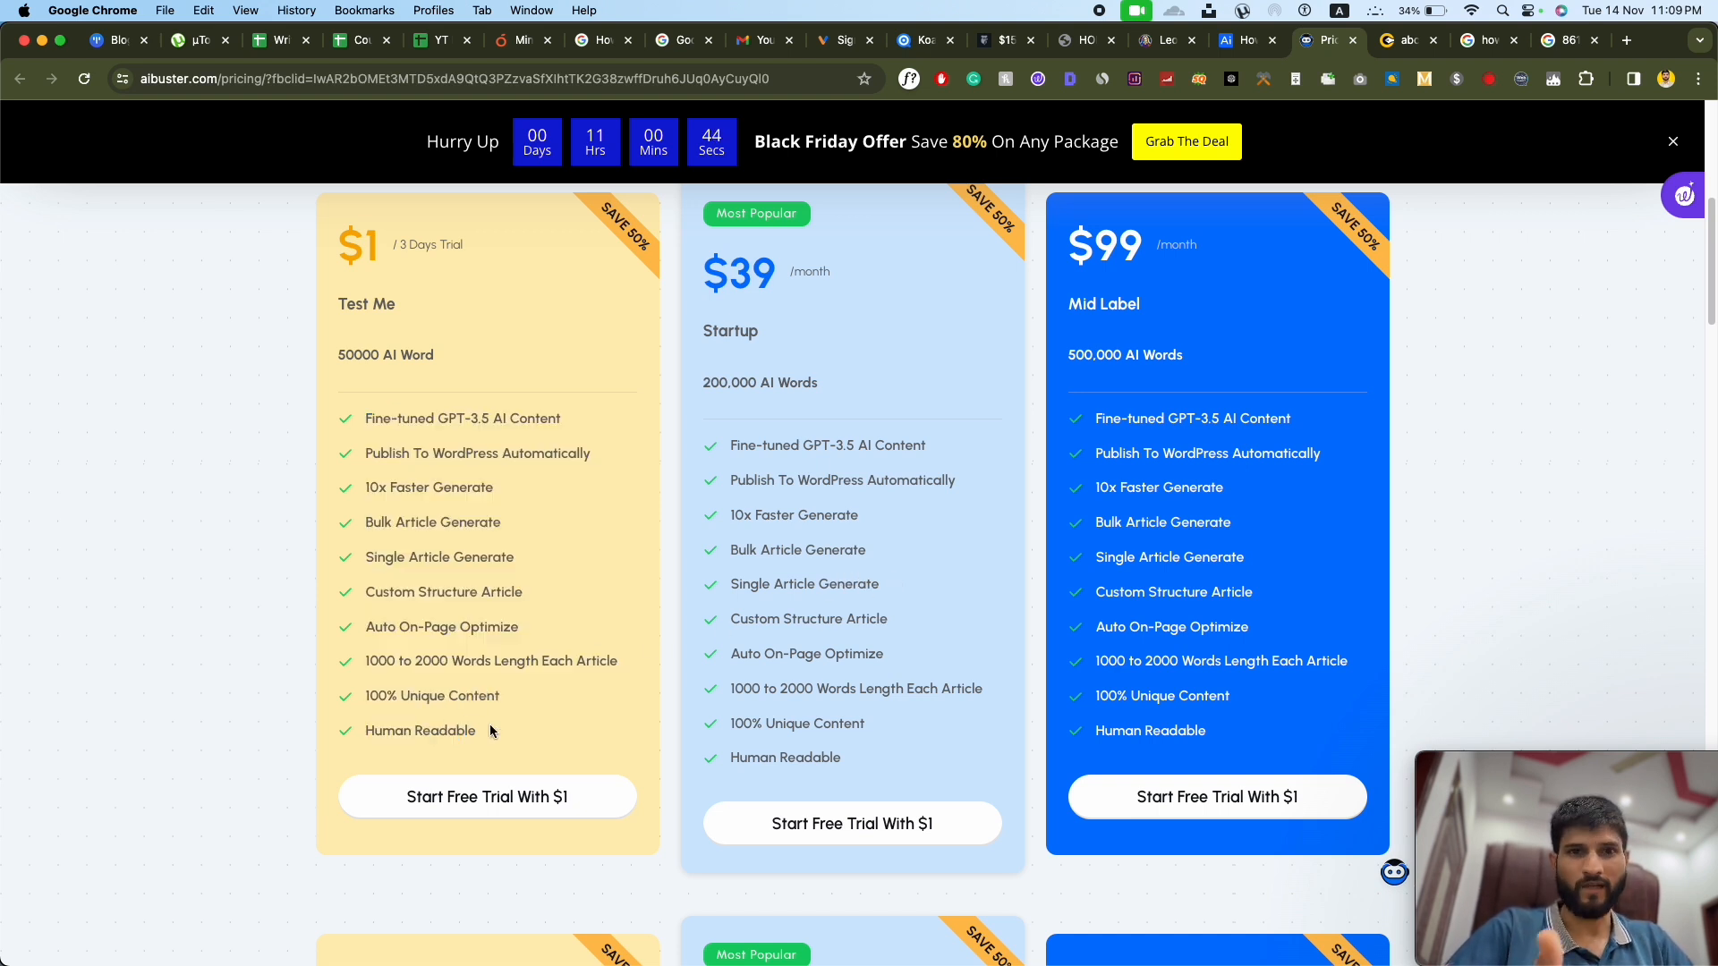
Step: Review the Test Me plan's features again, from GPT-3.5 content and WordPress publishing down to article length and readability
scroll(471, 670, down, 2)
scroll(472, 671, up, 2)
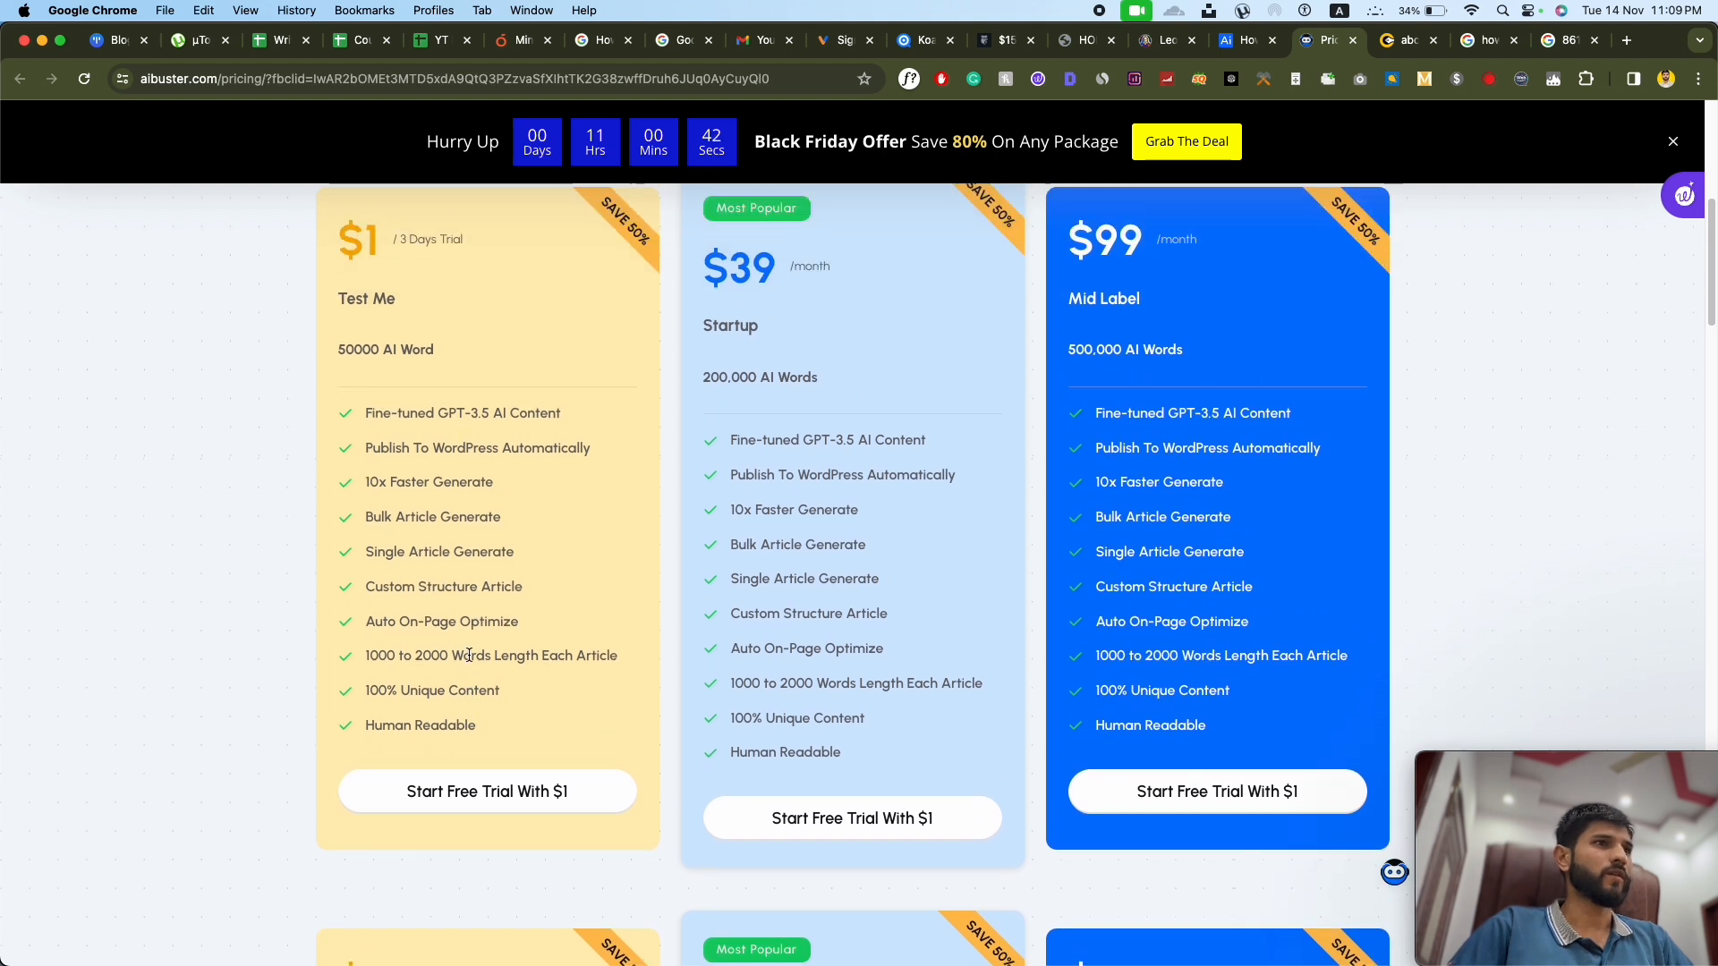
drag(367, 413, 481, 747)
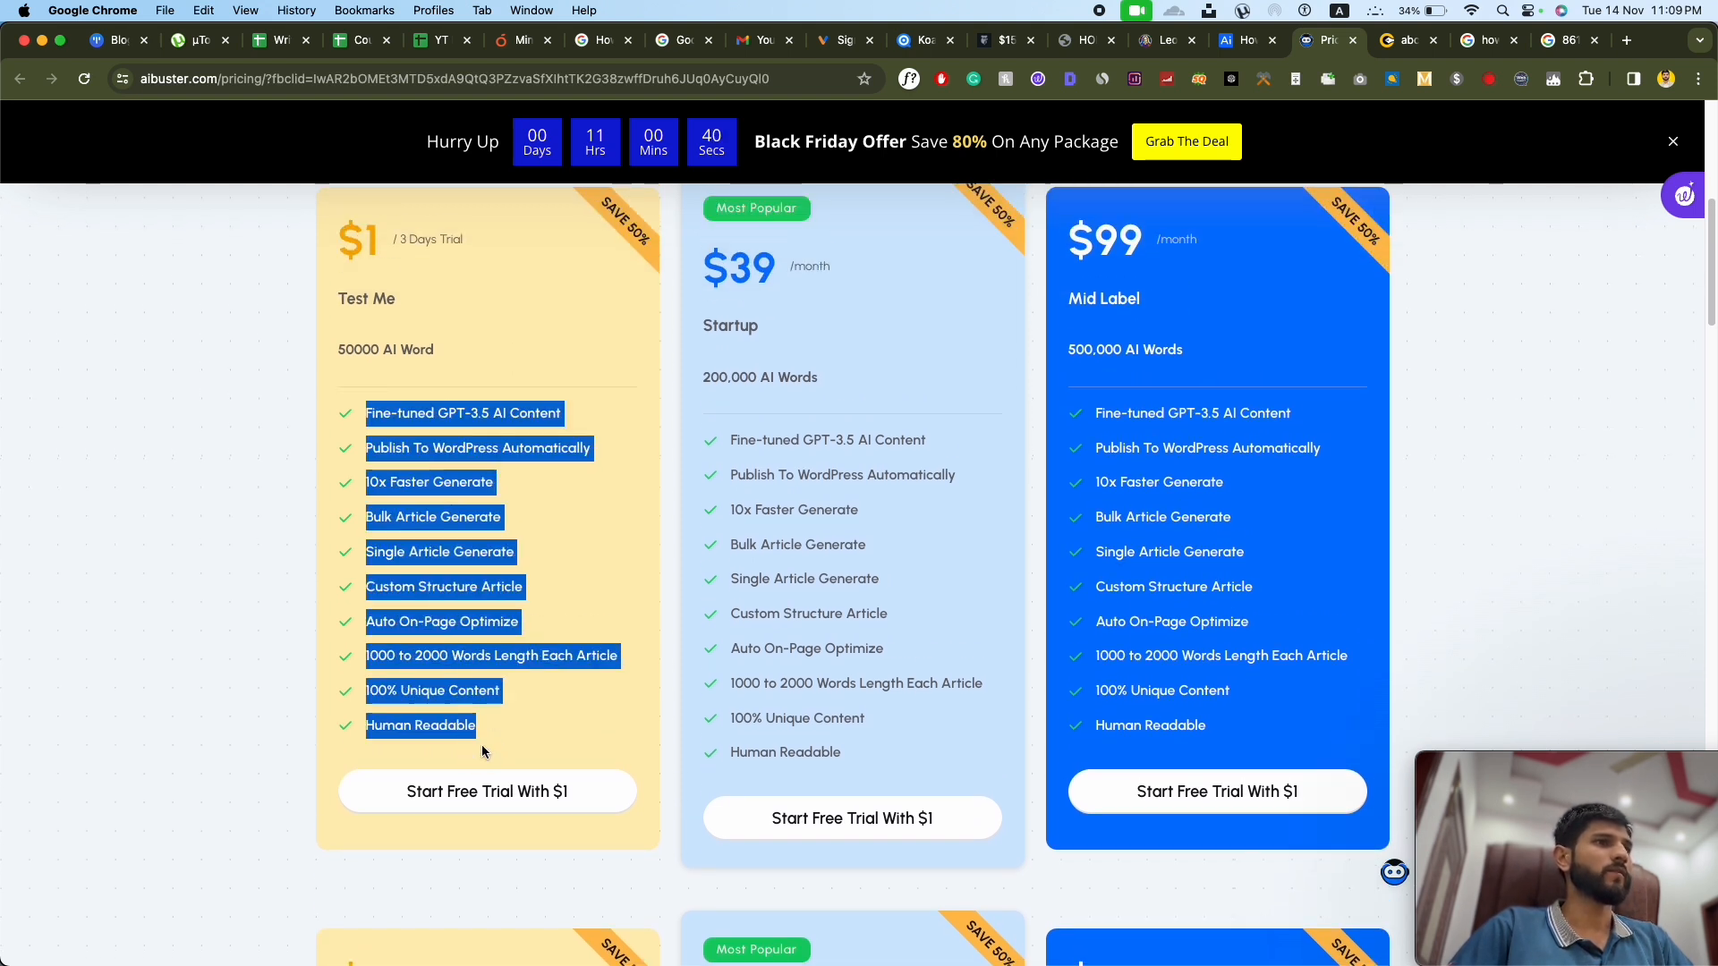
click(365, 451)
drag(374, 449, 601, 456)
drag(477, 730, 385, 475)
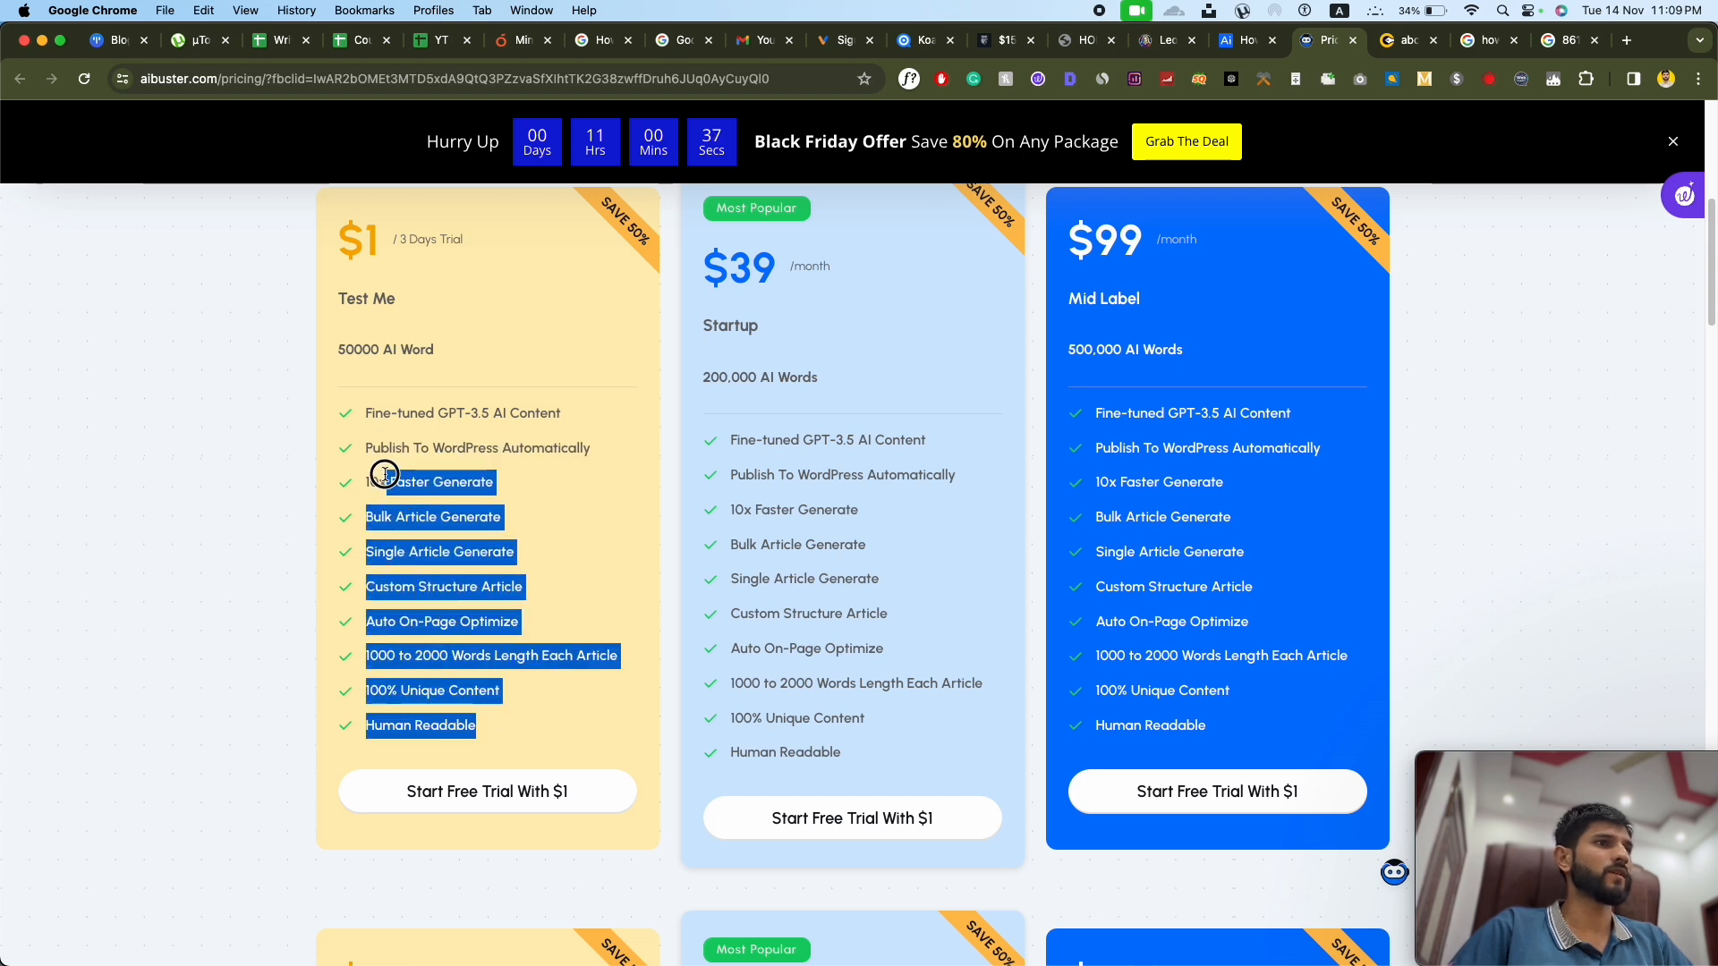
click(368, 666)
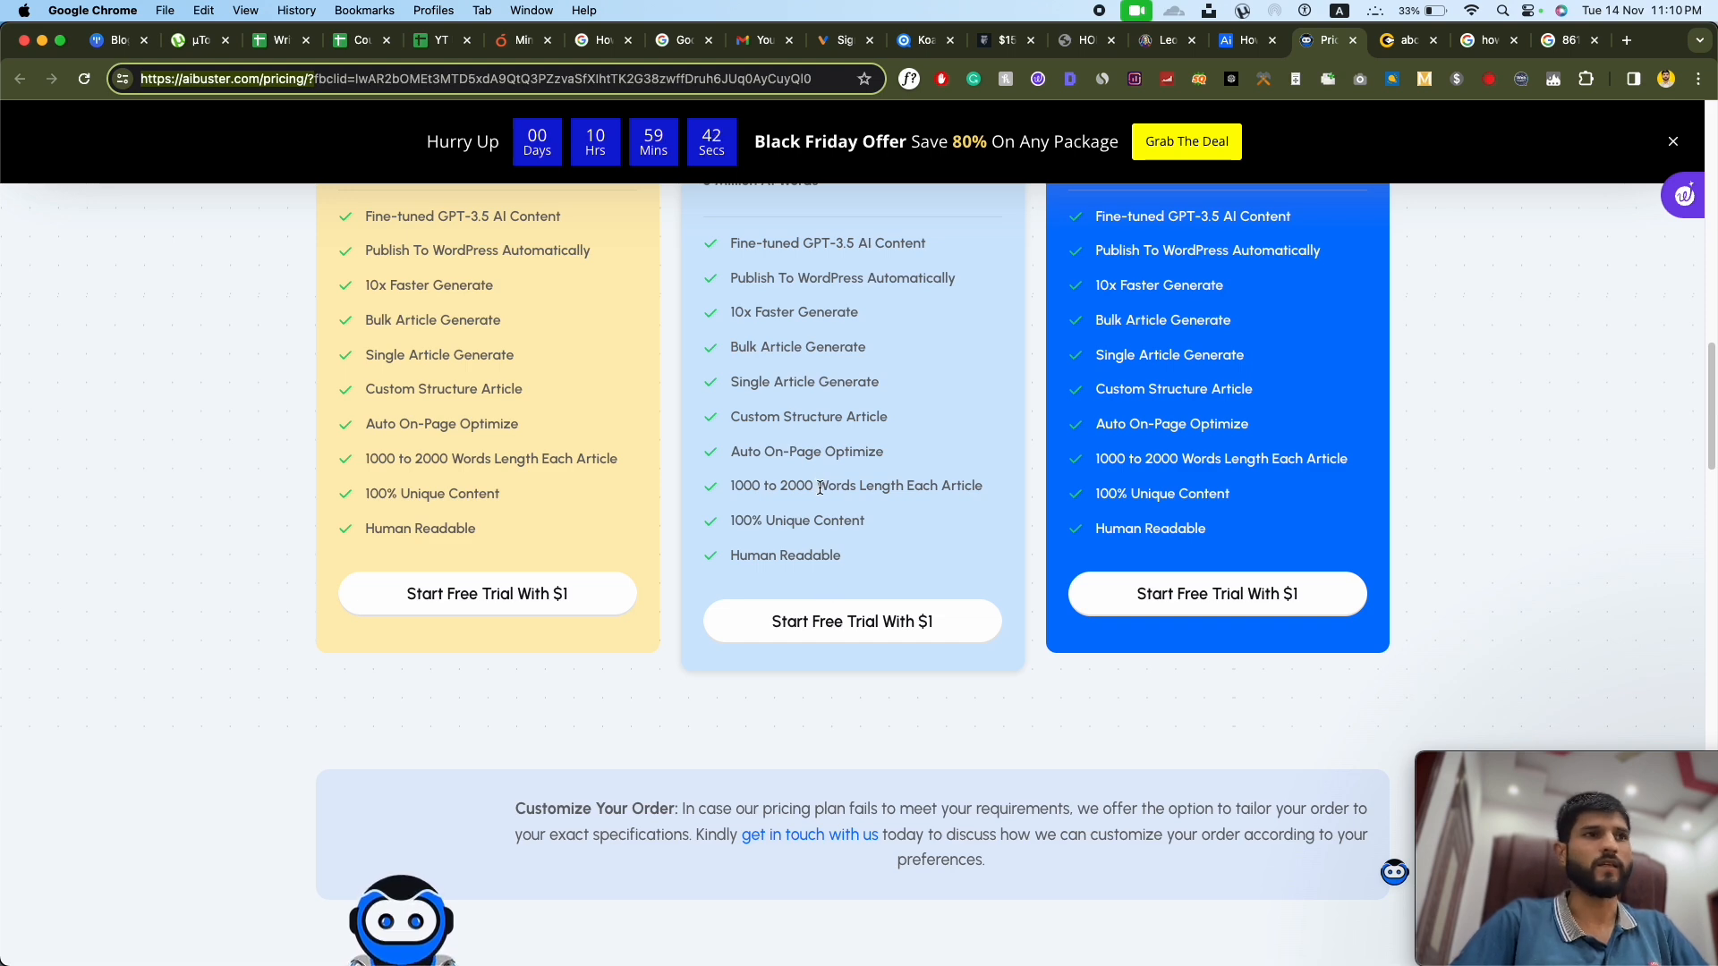
Step: Examine the 5 Million AI Words plan and its feature list among the larger packages
scroll(817, 550, up, 3)
scroll(747, 311, up, 3)
drag(709, 340, 848, 659)
scroll(845, 623, down, 5)
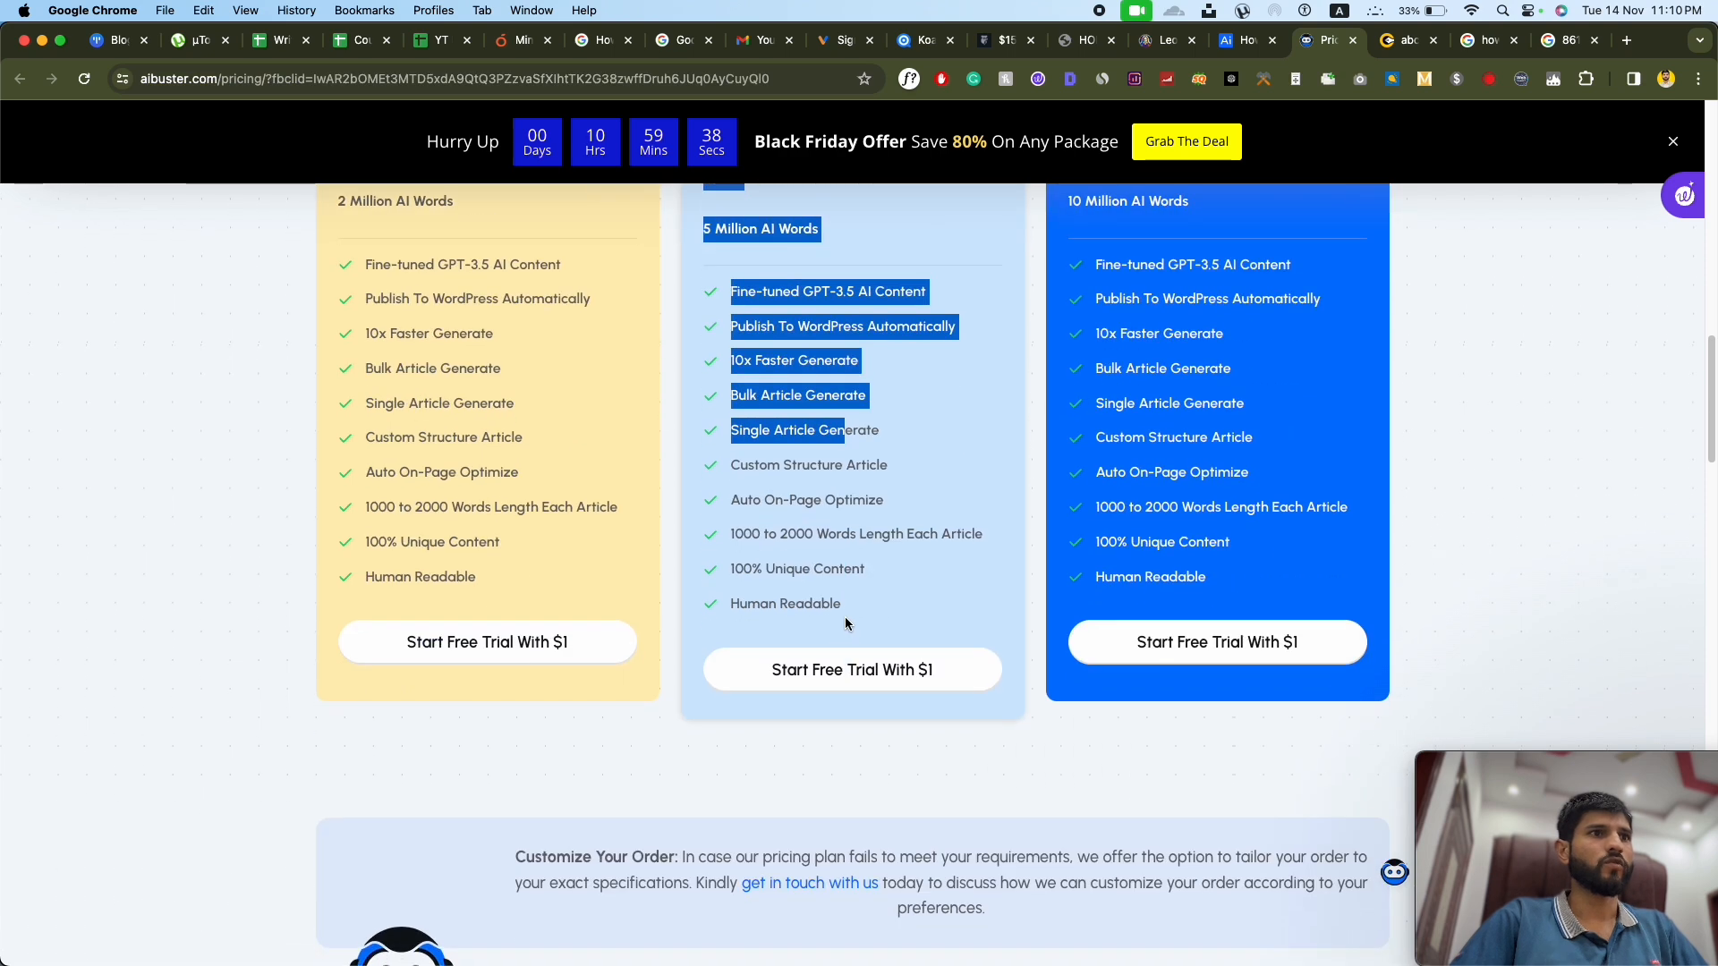